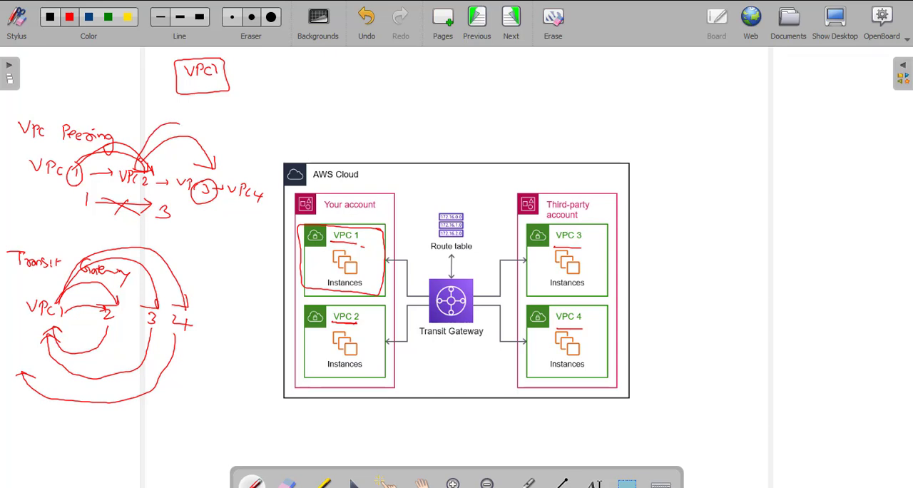
- Sketch an arc from VPC 1 to VPC 3 above the VPC Peering notes and cross it out
mouse_move(58, 166)
mouse_down()
mouse_move(118, 84)
mouse_move(216, 165)
mouse_move(177, 156)
mouse_up()
drag(122, 76, 140, 98)
drag(139, 86, 115, 107)
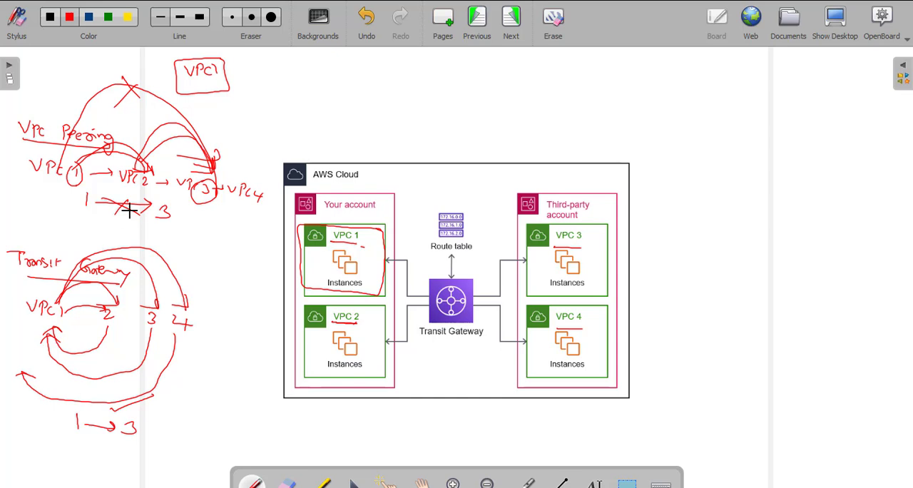
- Mark the peering 1→3 path with a cross and the transit gateway 1→3 path with a check mark, and underline Transit Gateway again
mouse_move(179, 209)
mouse_down()
mouse_move(194, 222)
mouse_move(182, 222)
mouse_up()
drag(174, 427, 195, 413)
drag(128, 288, 23, 280)
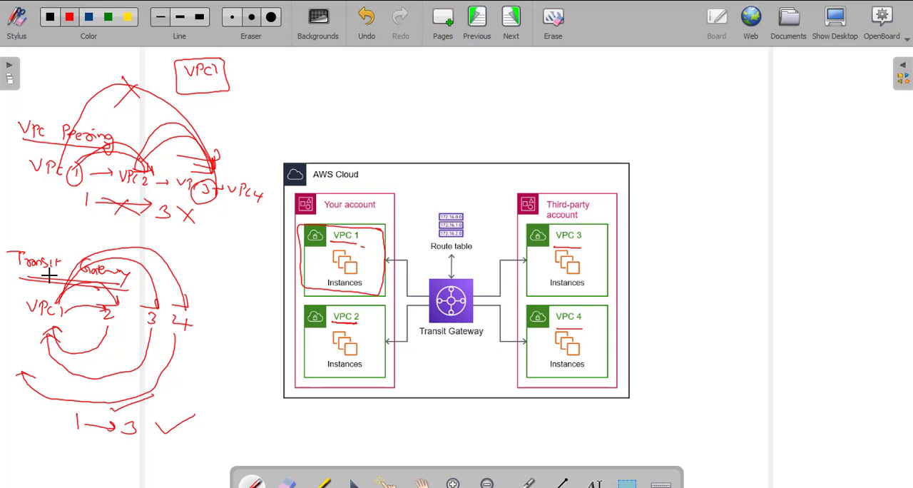
- Switch to the AWS console in Chrome and open the VPC service dashboard
key(alt+Tab)
key(alt+Tab)
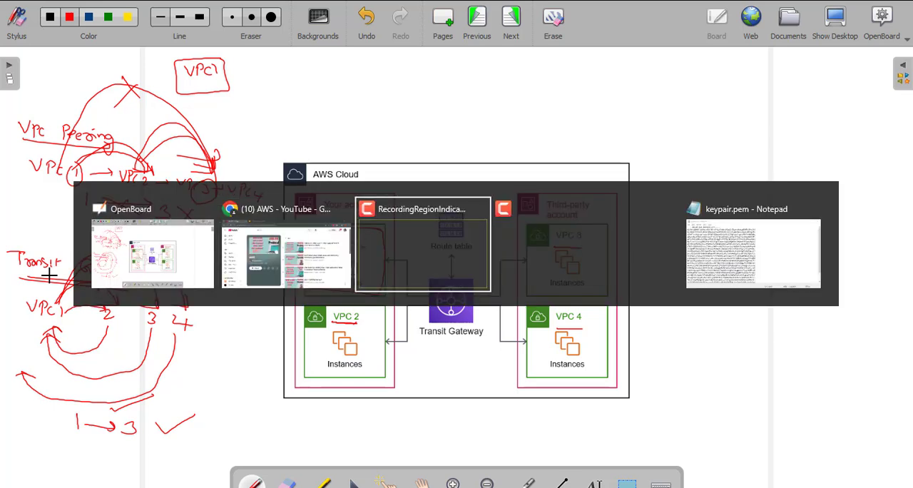
key(alt+Tab)
key(alt+Tab)
key(alt+Tab)
key(alt+Tab)
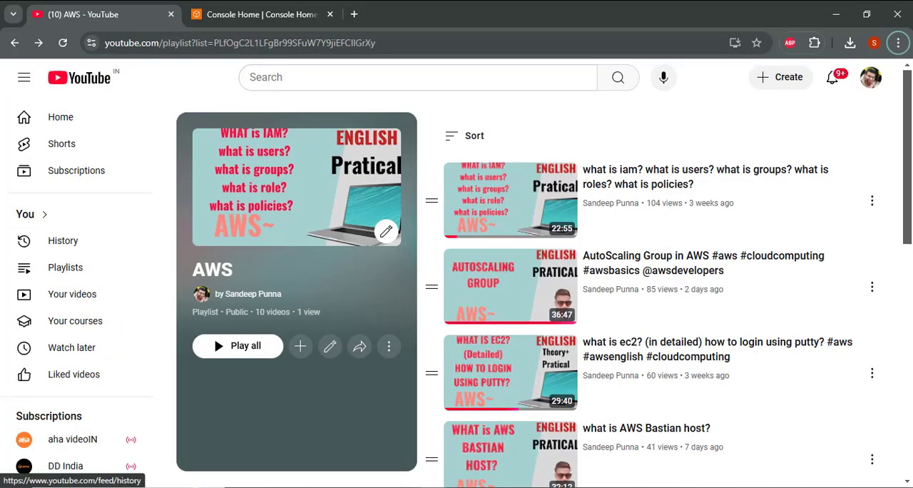
click(262, 9)
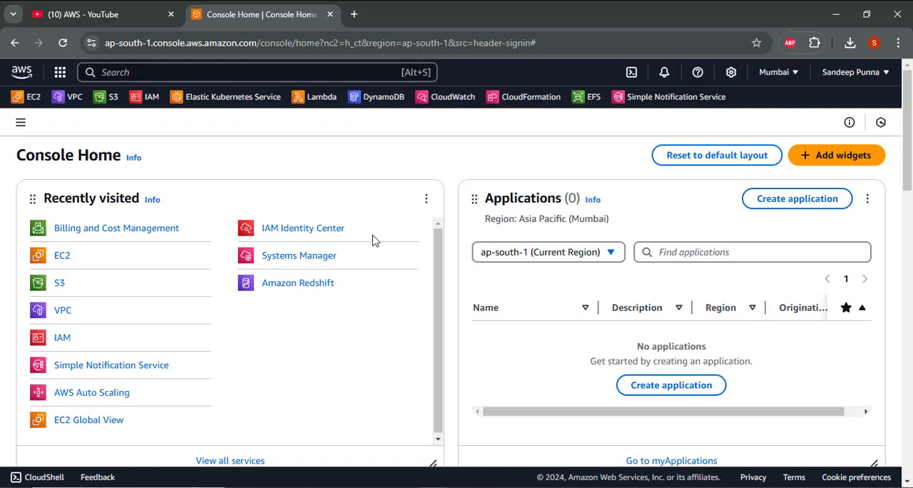
click(63, 103)
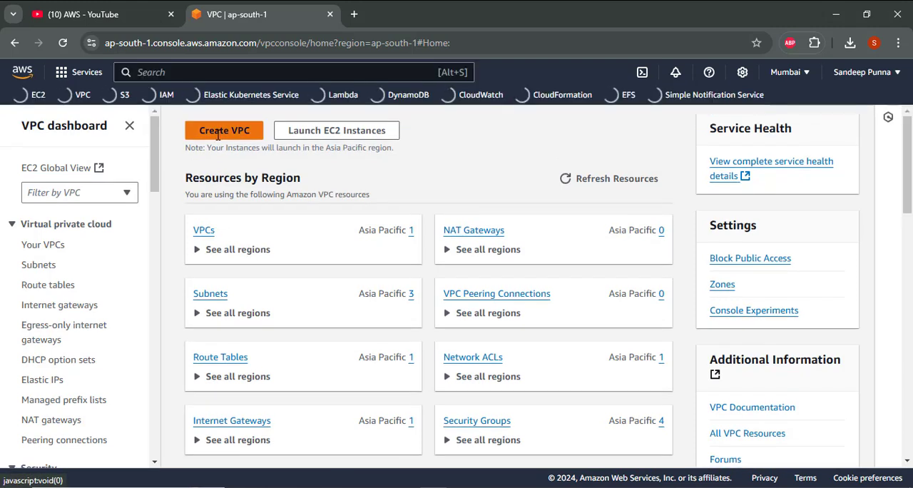
- Start creating a VPC with additional resources and turn off automatic name tag generation
click(217, 132)
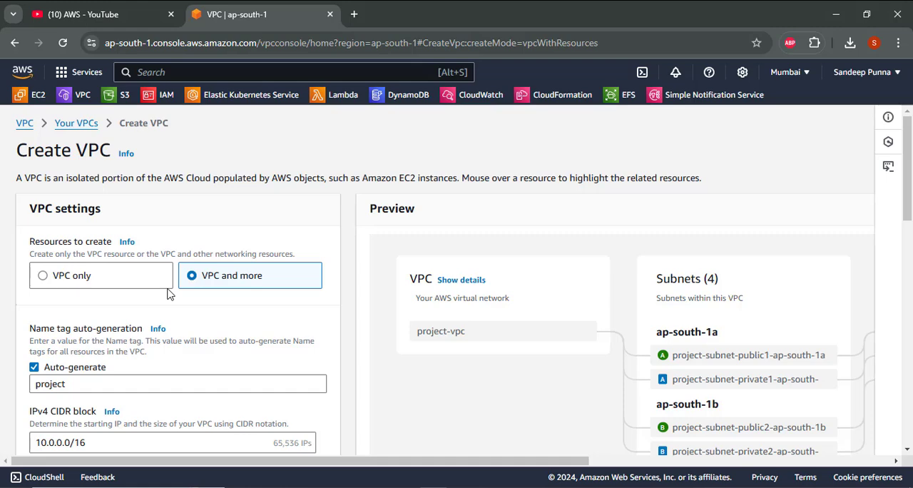
scroll(165, 299, down, 3)
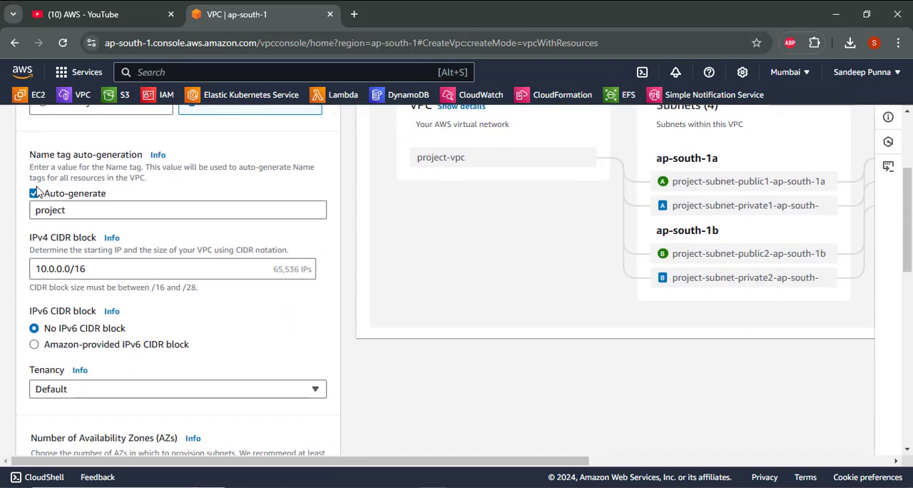
click(36, 195)
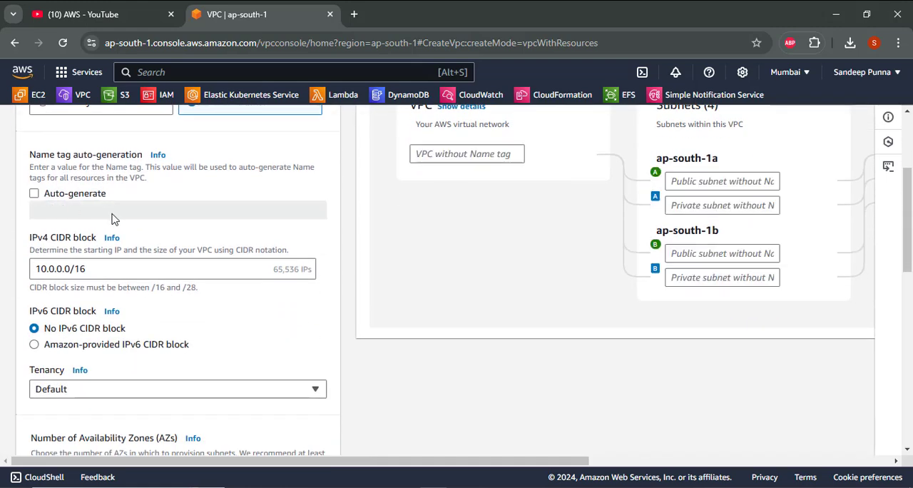
- Configure the VPC with 1 Availability Zone and 0 private subnets
scroll(112, 214, down, 1)
scroll(112, 216, down, 1)
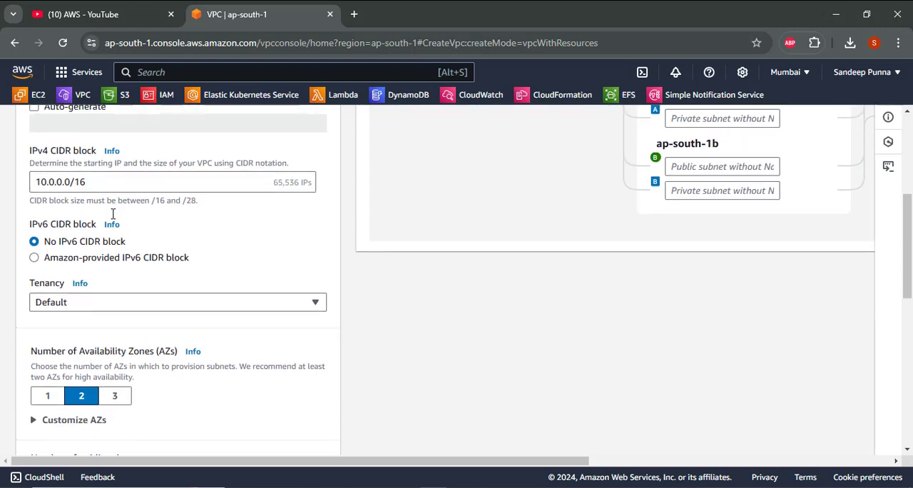
scroll(112, 214, down, 2)
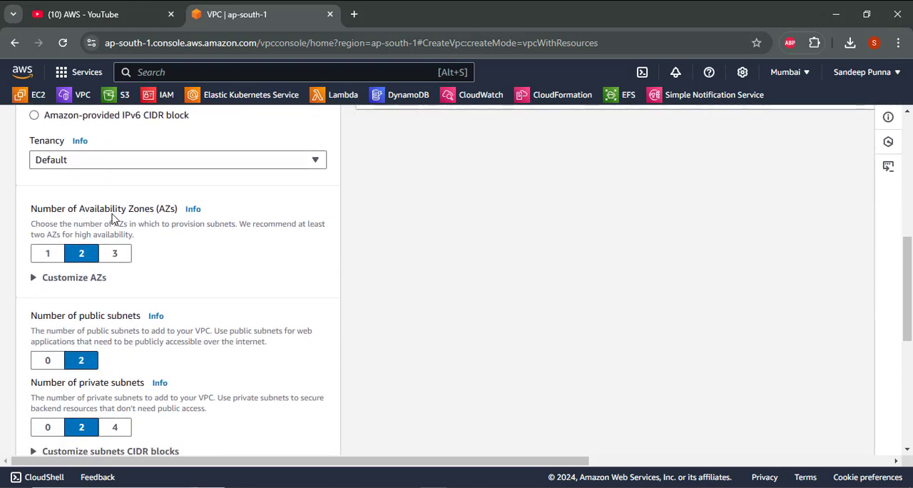
click(55, 254)
scroll(56, 258, down, 2)
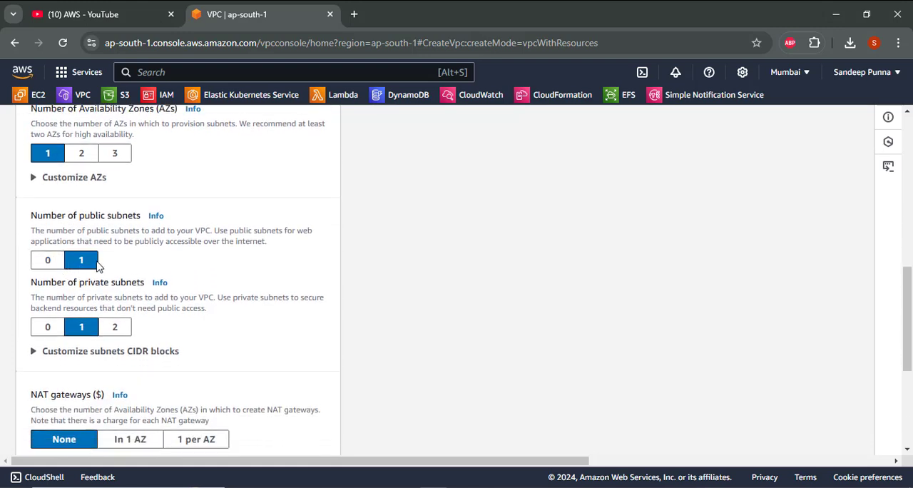
scroll(97, 266, down, 1)
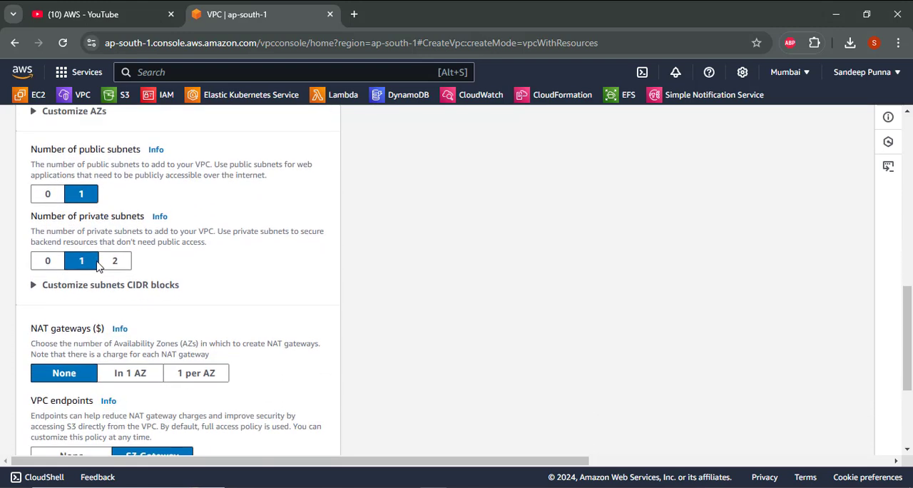
click(47, 261)
- Name the VPC VPC1 in the resource preview
scroll(141, 262, down, 3)
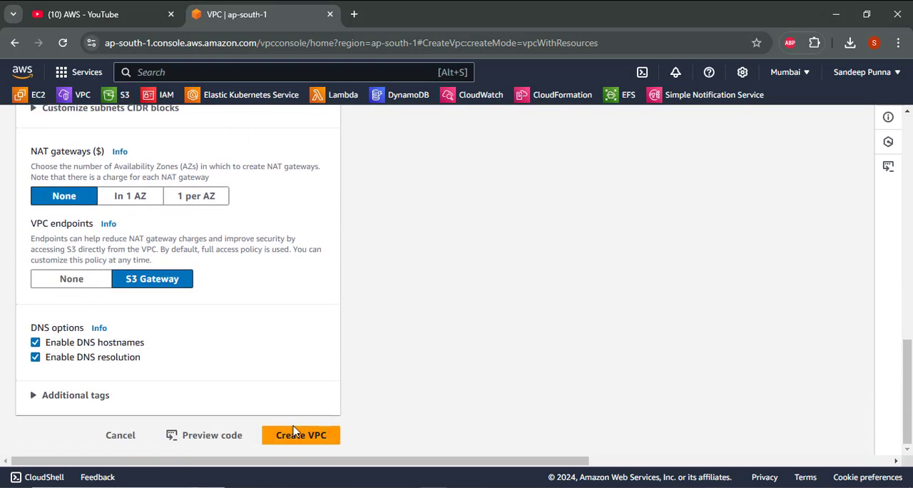
scroll(433, 236, up, 5)
scroll(432, 236, up, 4)
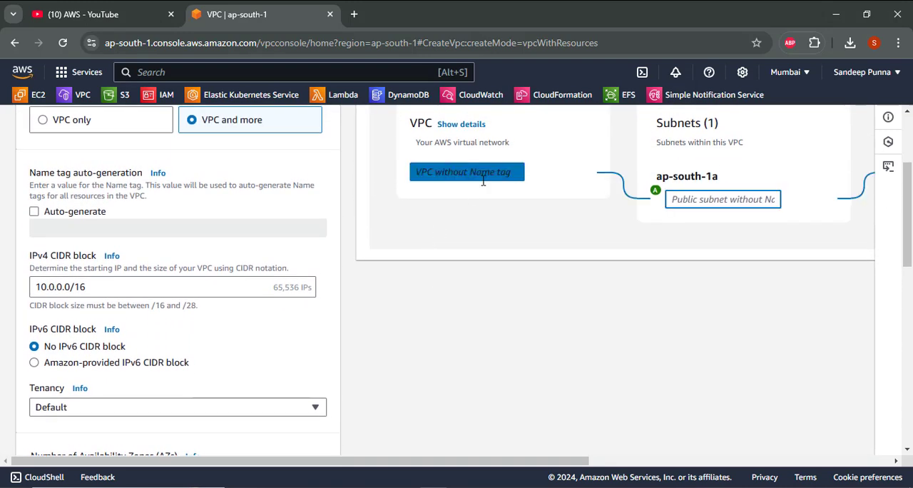
click(483, 182)
text(VPC1)
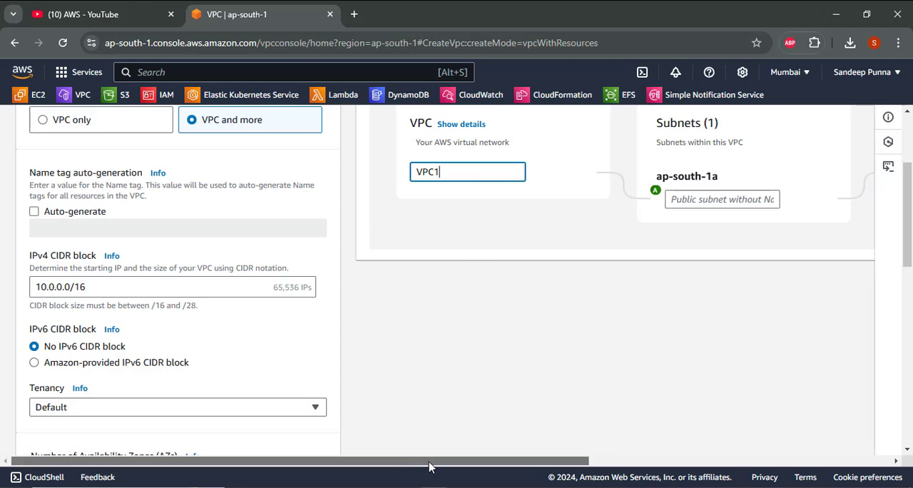
- Name the public subnet in ap-south-1a publicsubnet1
drag(424, 462, 599, 453)
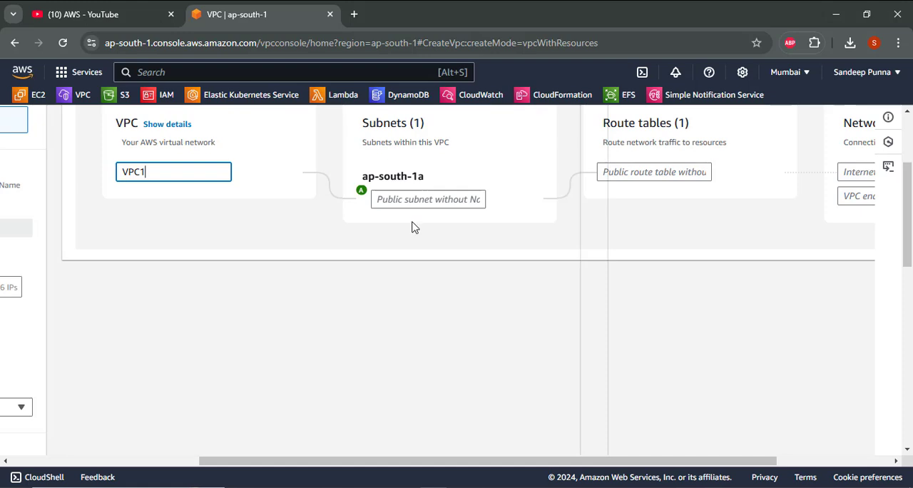
click(409, 201)
text(p)
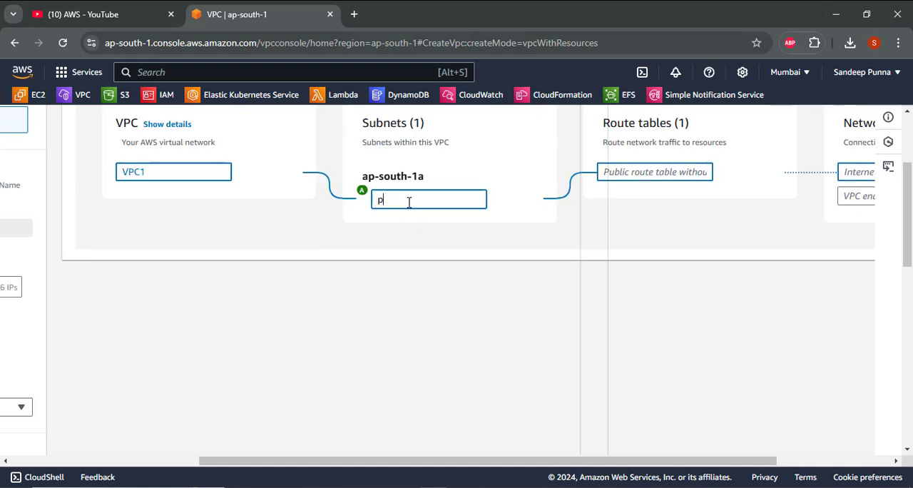
text(ublicsubnet1)
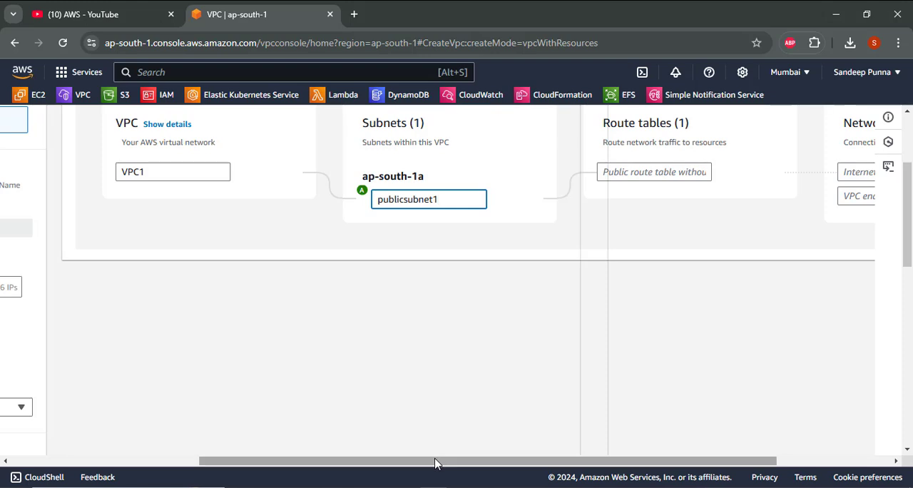
- Name the public route table rt1 in the resource preview
drag(483, 455, 542, 449)
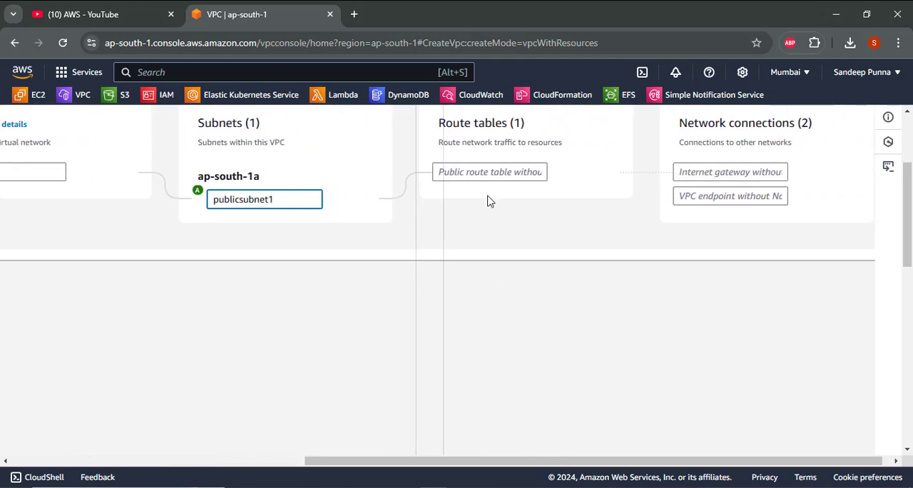
click(467, 172)
text(rt1)
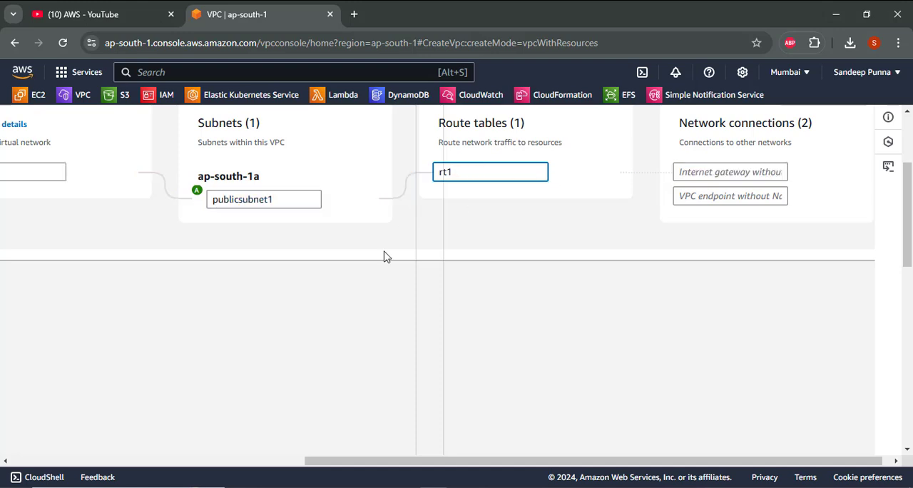
- Set the VPC endpoints option to None instead of S3 Gateway
scroll(385, 255, down, 2)
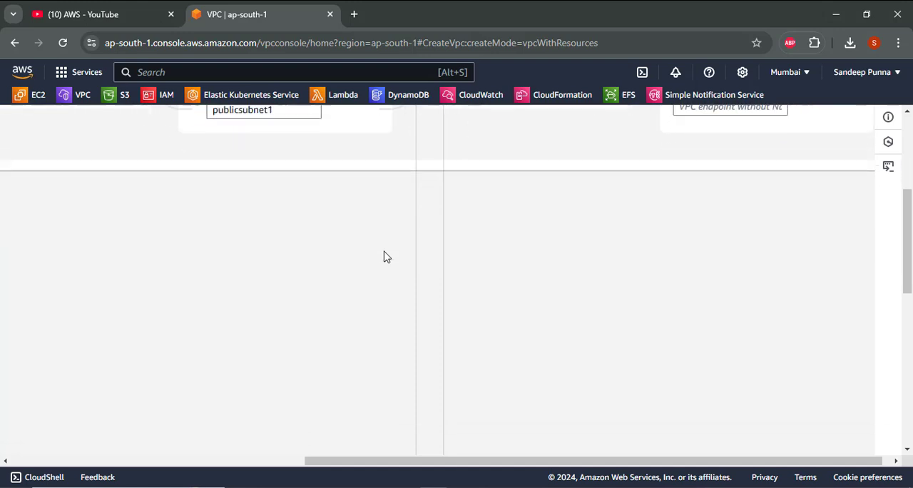
scroll(381, 308, left, 6)
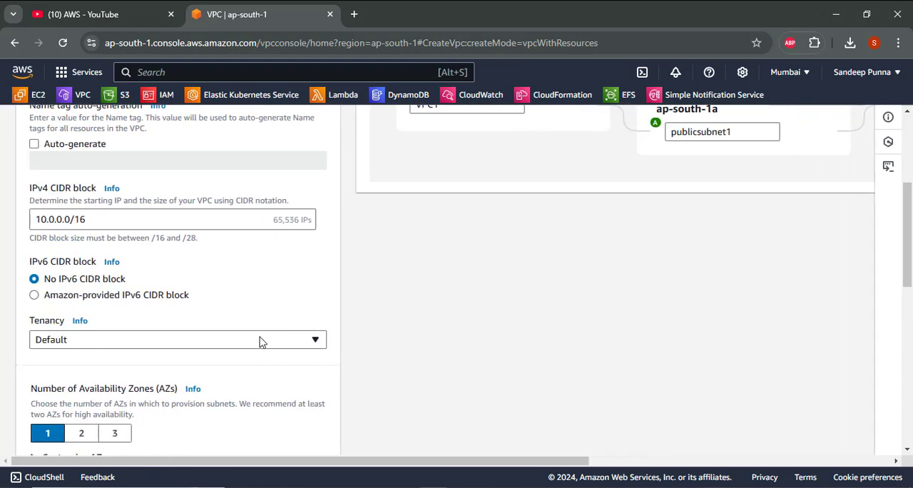
scroll(260, 342, up, 2)
scroll(261, 342, down, 4)
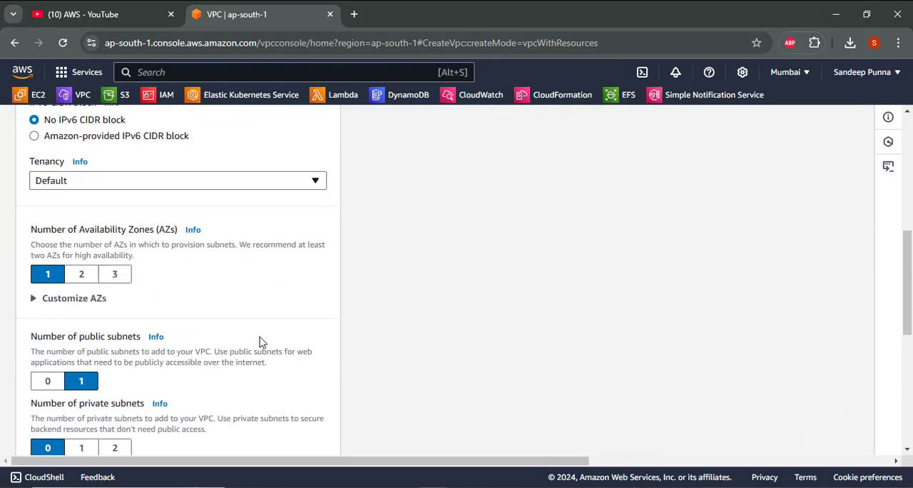
scroll(260, 342, down, 4)
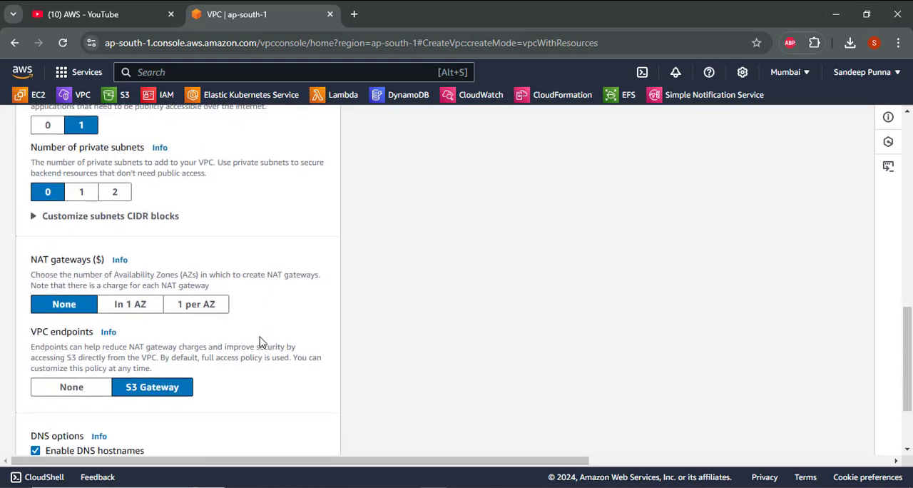
click(95, 387)
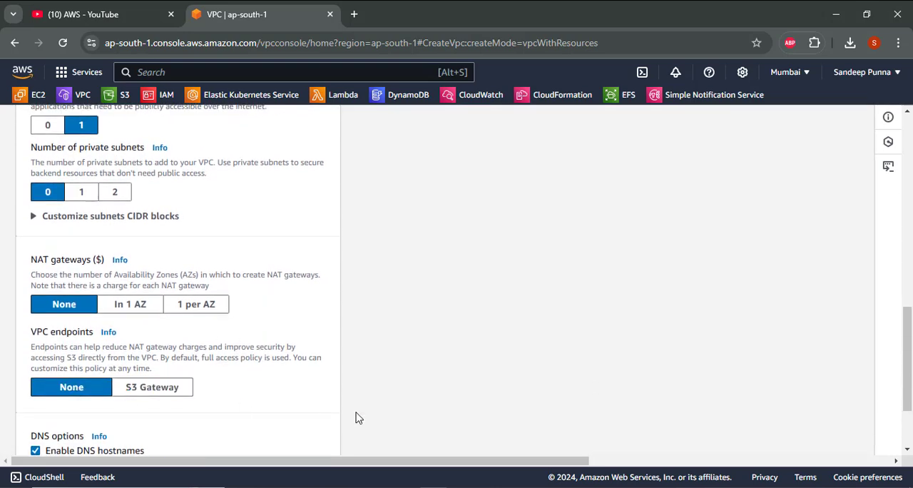
- Name the internet gateway ig1 in the preview's network connections
scroll(528, 443, up, 9)
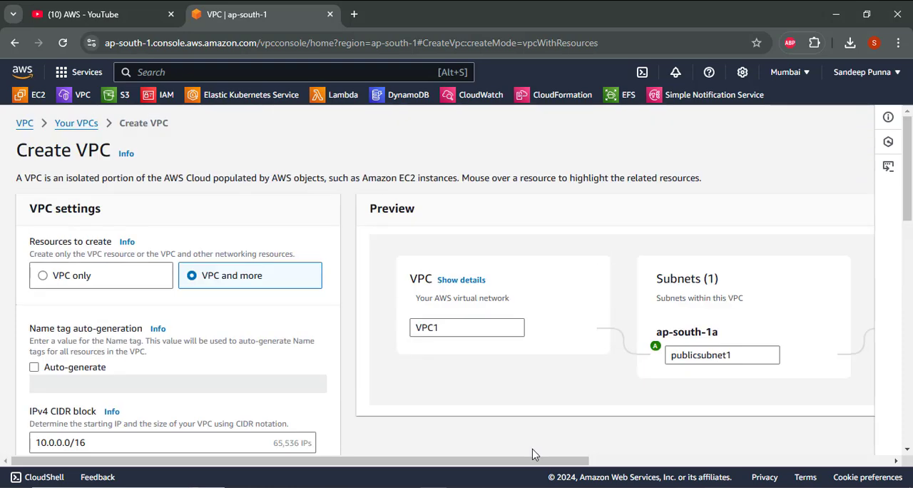
drag(534, 454, 825, 433)
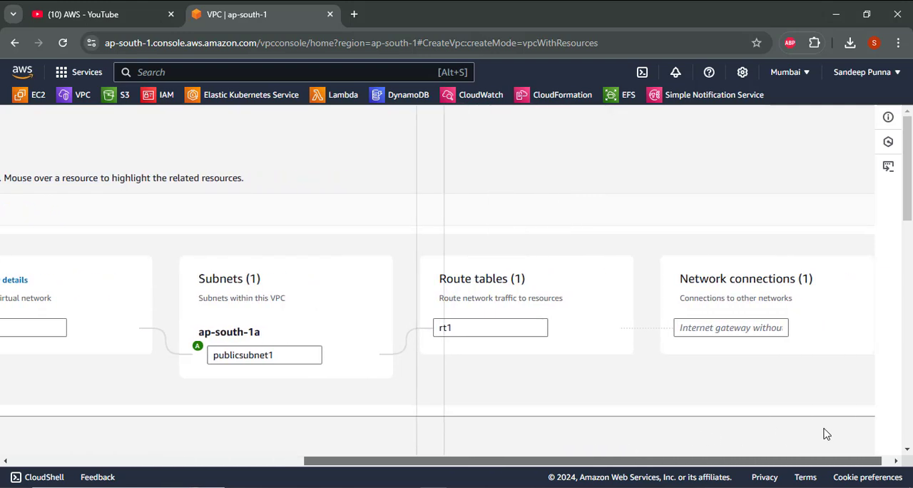
click(727, 326)
text(ig)
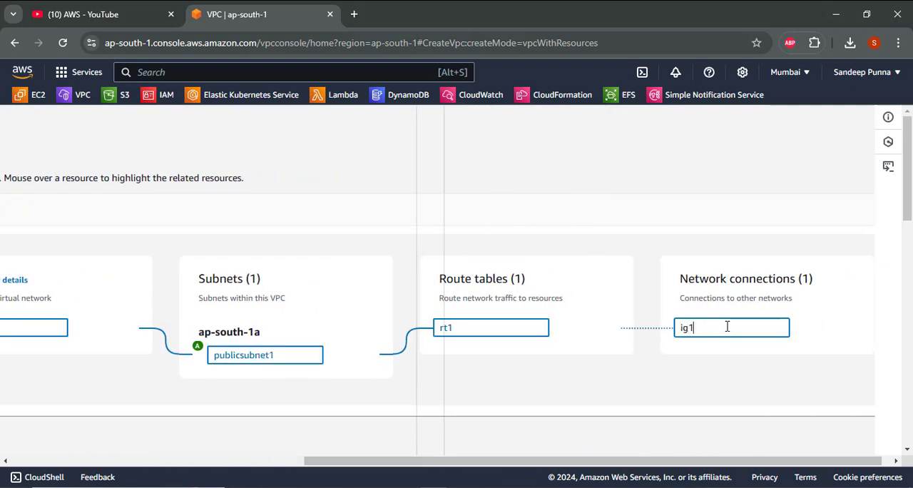
text(1)
- Create VPC1 together with its configured subnet, route table and internet gateway
scroll(726, 326, down, 10)
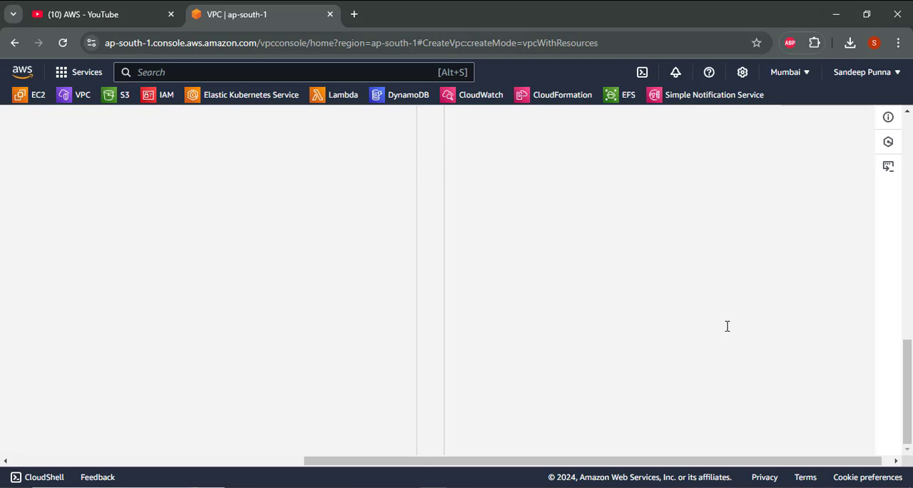
drag(561, 462, 264, 464)
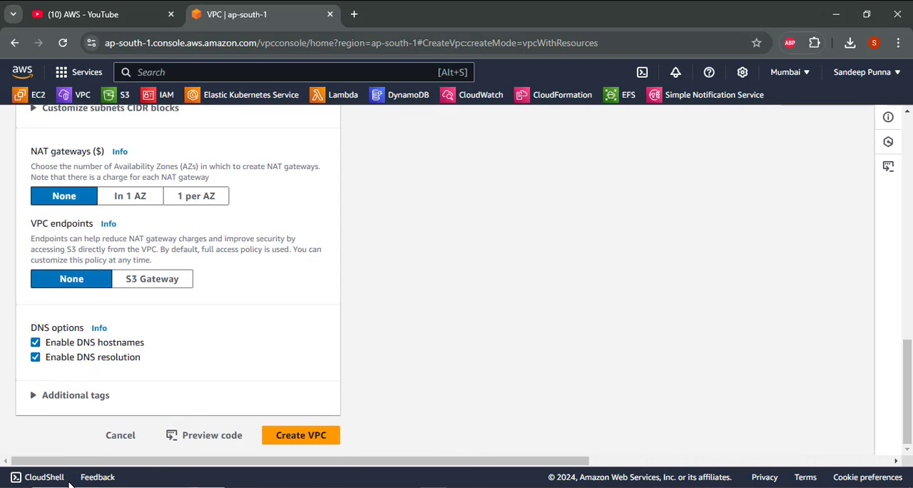
click(300, 441)
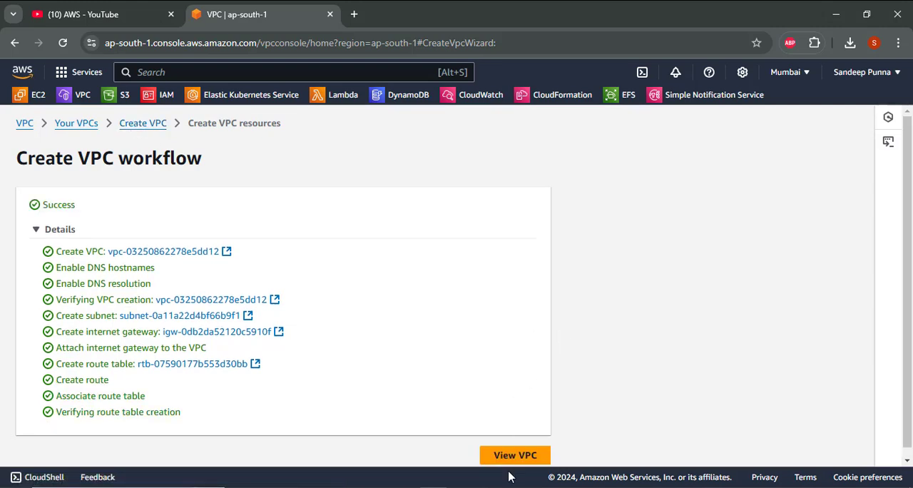
- Start creating another VPC and choose the VPC and more option
click(140, 124)
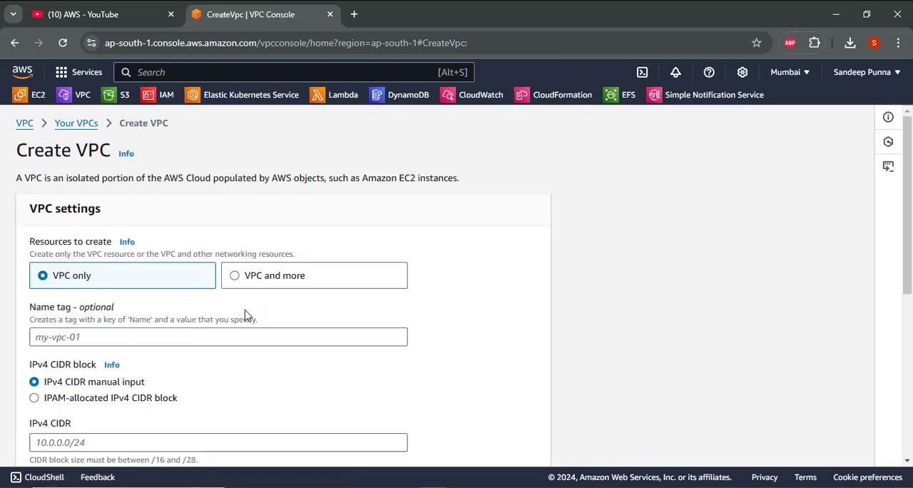
click(258, 275)
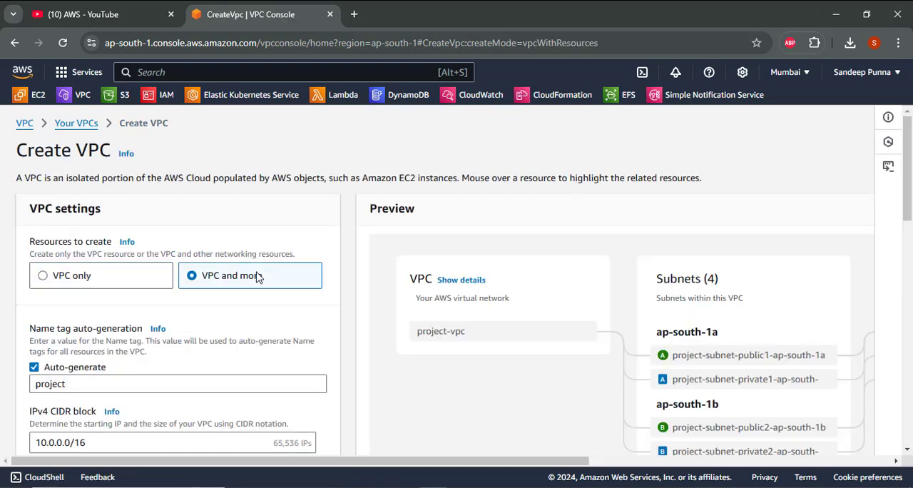
scroll(245, 289, down, 2)
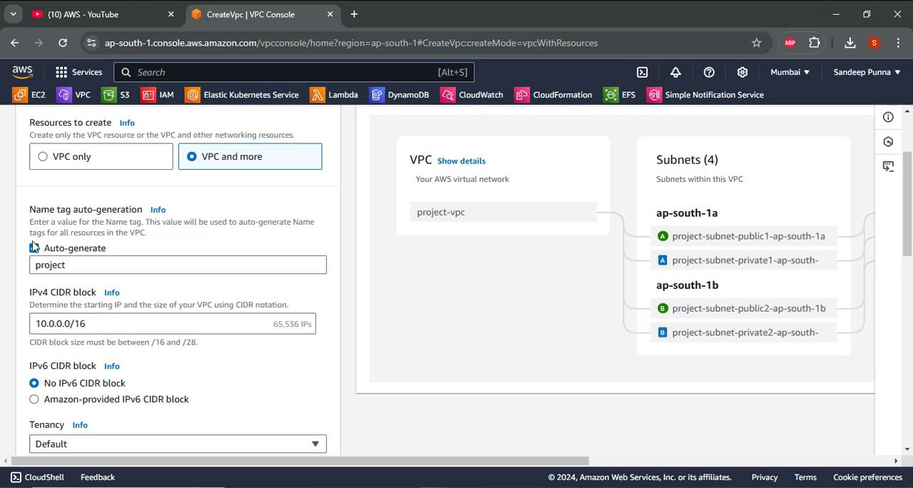
- Turn off automatic name tag generation and set the VPC's IPv4 CIDR block to 20.0.0.0/16
click(34, 248)
scroll(37, 250, down, 1)
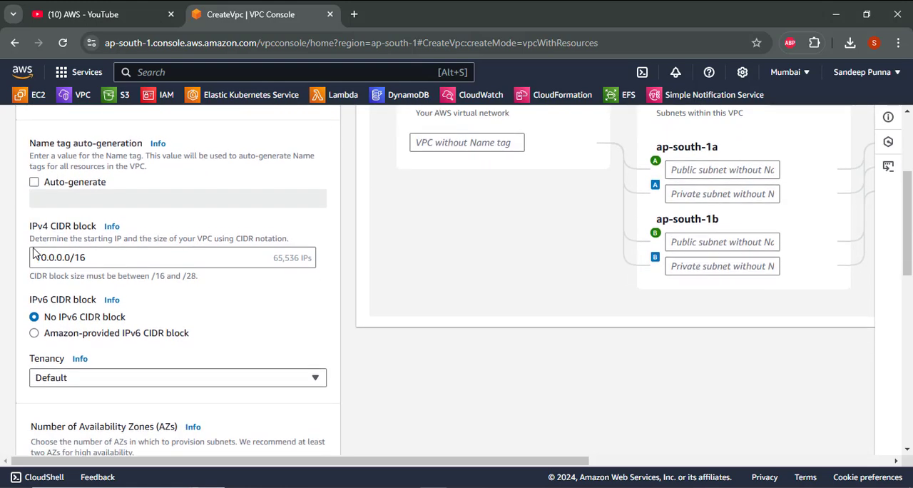
click(41, 251)
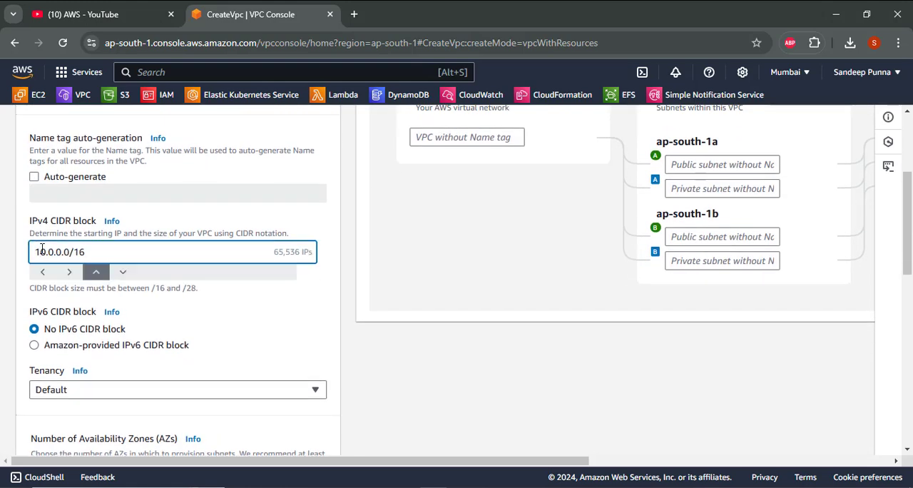
key(BackSpace)
text(2)
click(319, 366)
- Set the number of Availability Zones to 1 and the number of private subnets to 0
scroll(315, 362, down, 3)
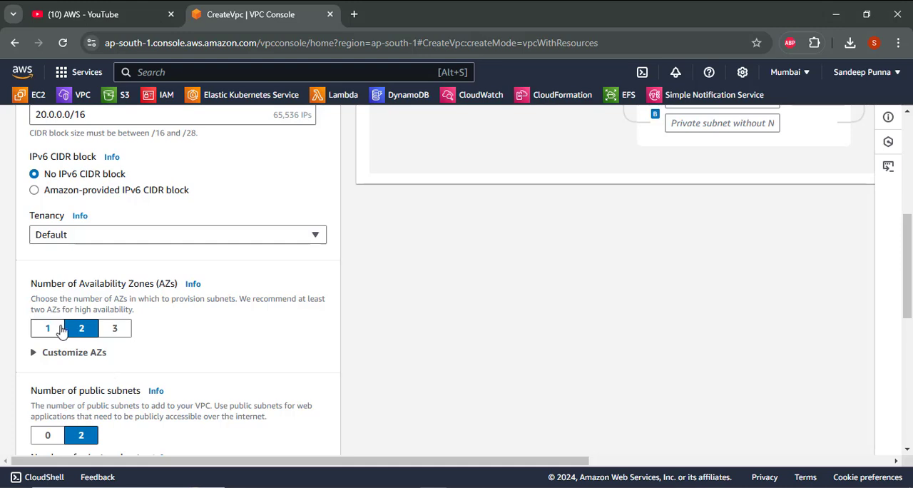
click(53, 332)
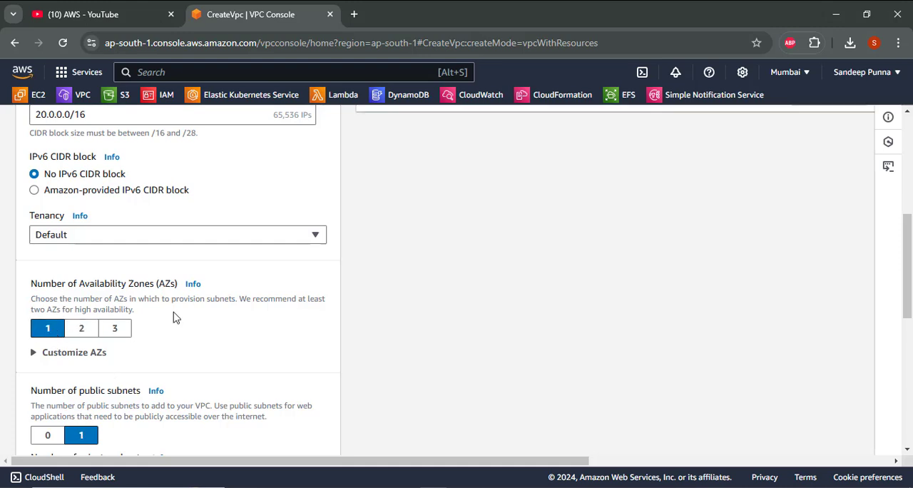
scroll(173, 315, down, 3)
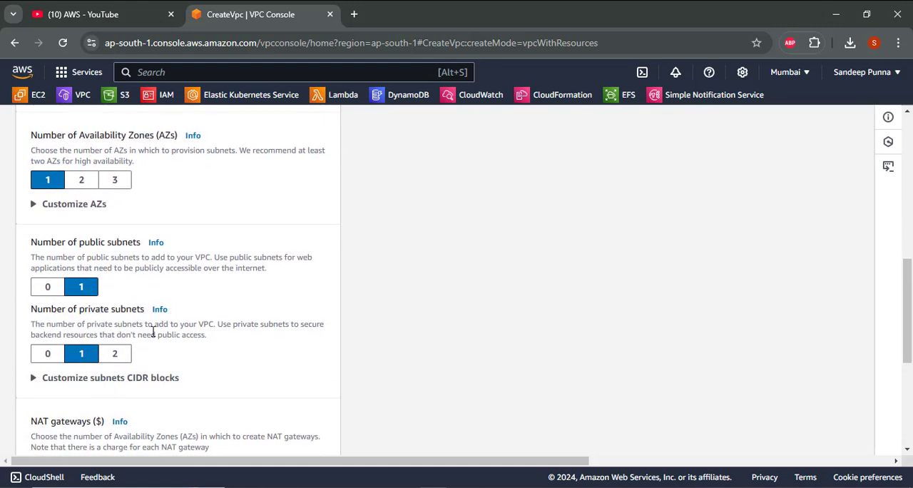
click(48, 354)
scroll(50, 354, down, 4)
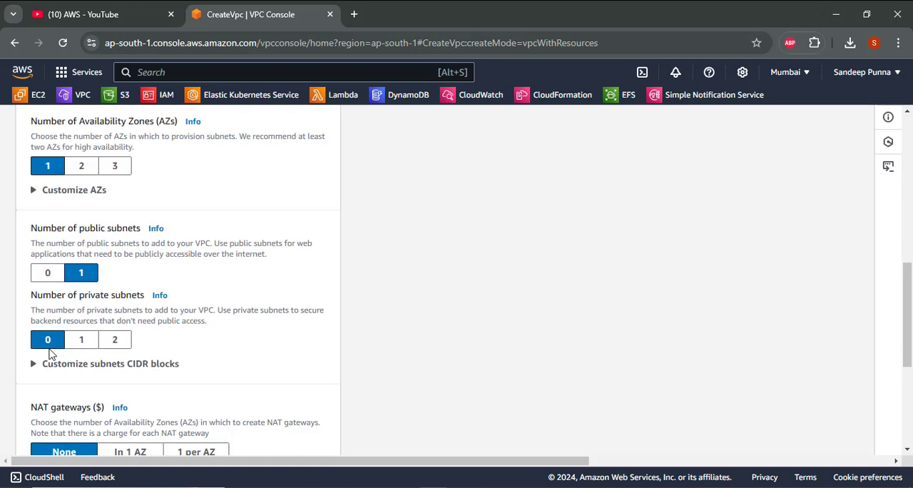
- Set the VPC endpoints option to None for the 20.0.0.0/16 VPC
scroll(56, 313, up, 1)
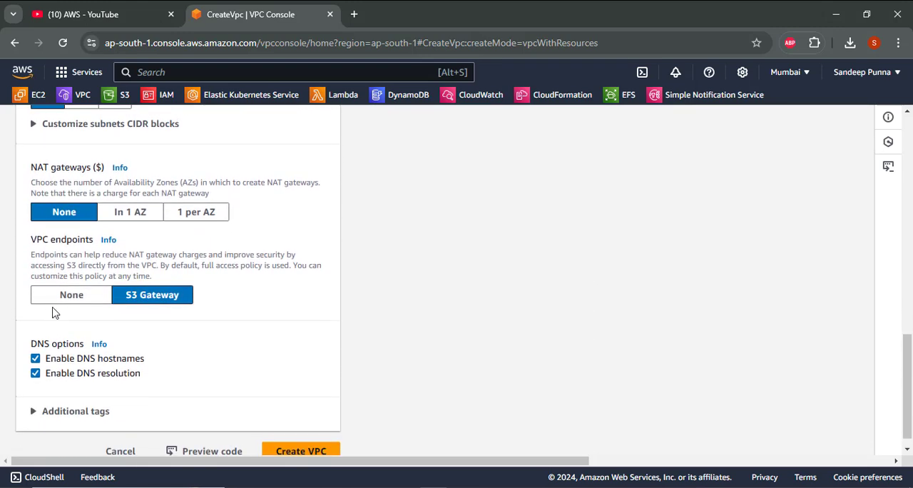
click(37, 297)
scroll(62, 299, down, 1)
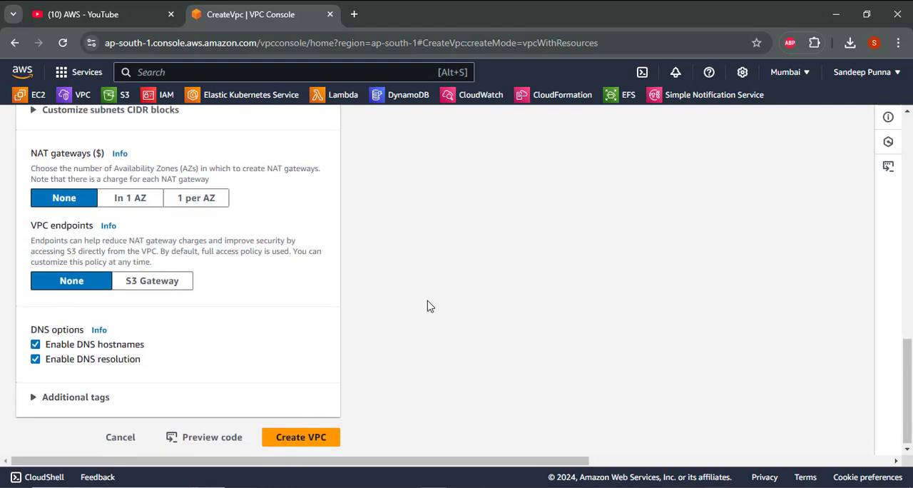
- Name the VPC vpc2 and its public subnet publicsunet2 in the resource preview
scroll(428, 306, up, 2)
scroll(429, 306, up, 10)
click(437, 331)
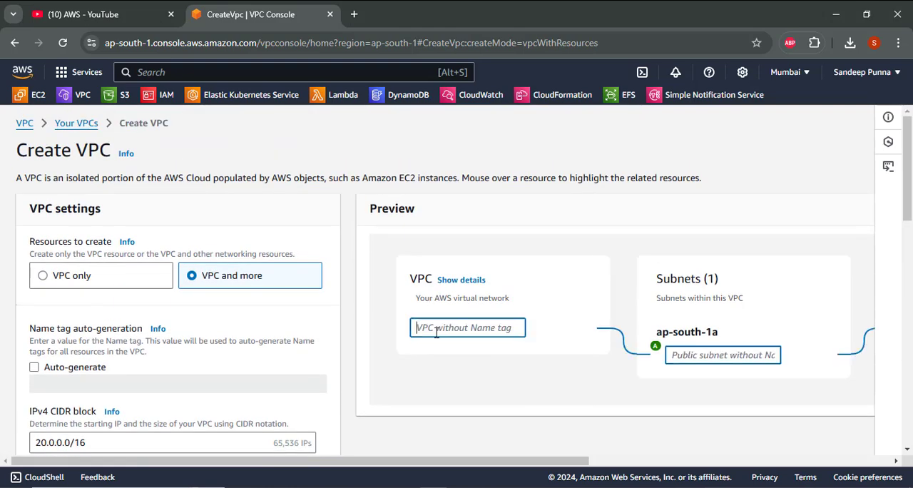
text(vpc2)
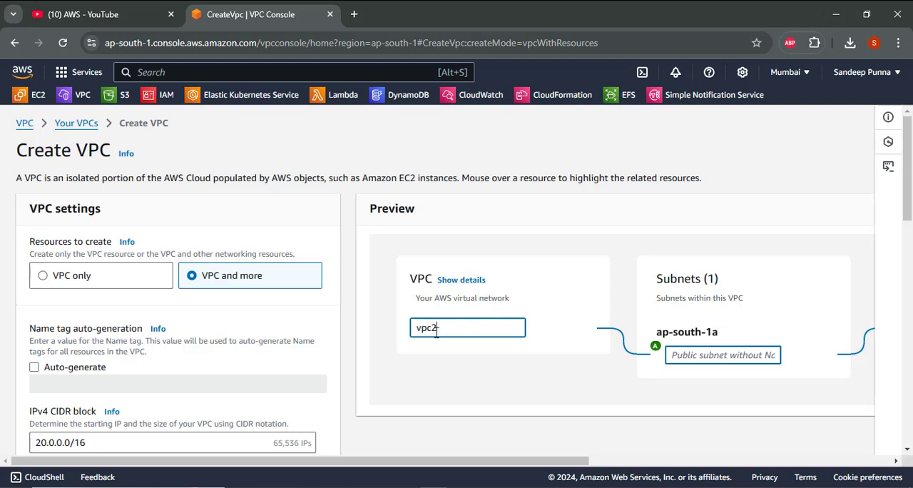
click(717, 356)
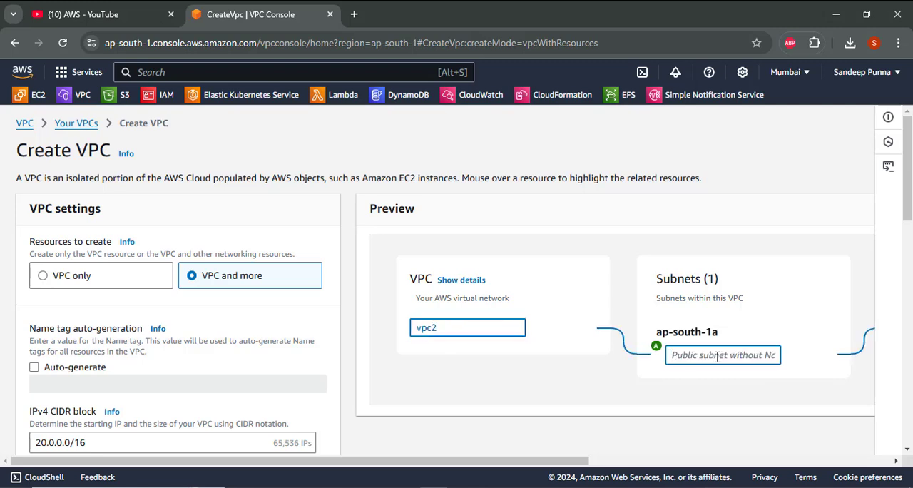
text(publis)
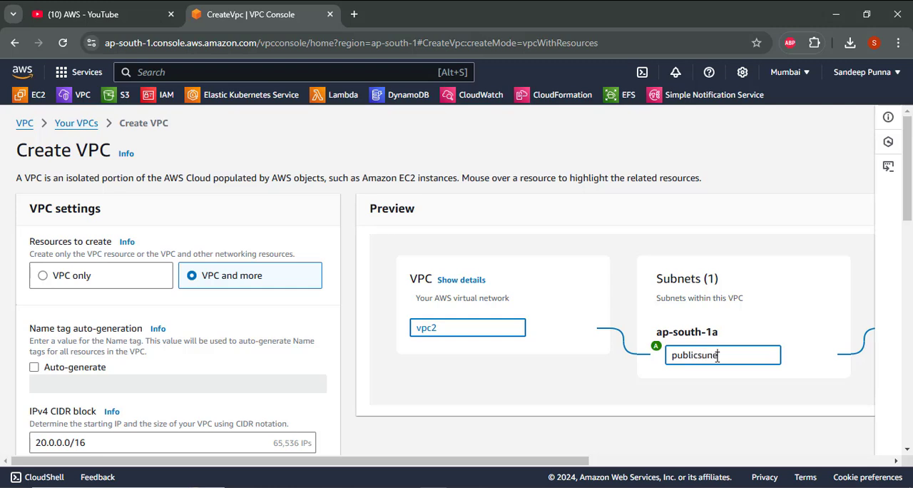
text(csunet1)
key(BackSpace)
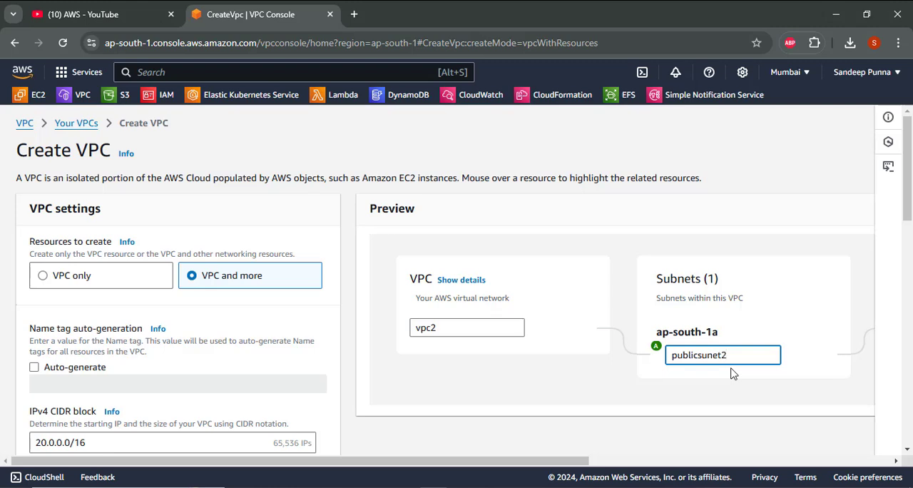
- Name the public route table rt2 and the internet gateway ig2 in the resource preview
drag(558, 468, 831, 469)
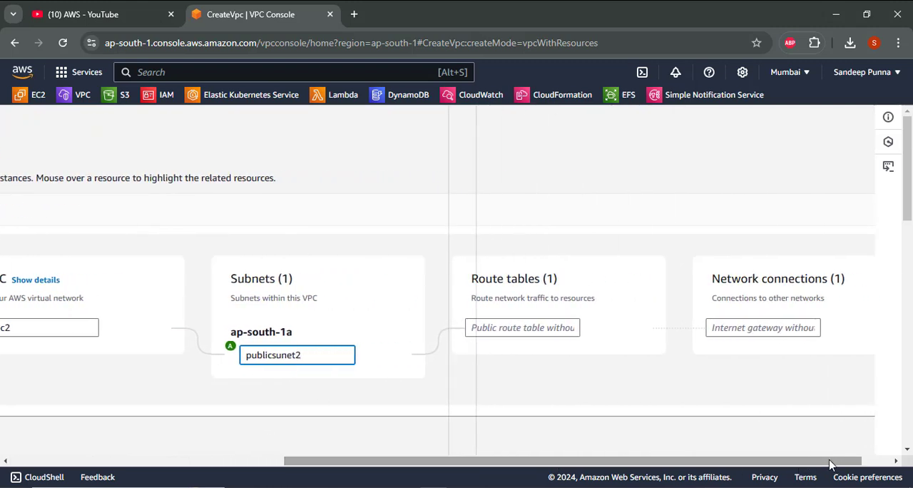
click(507, 322)
text(rt2)
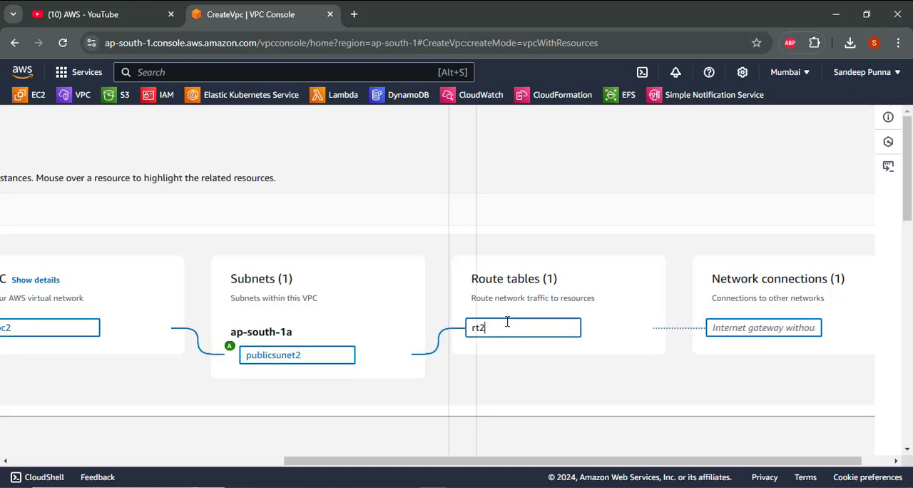
click(795, 327)
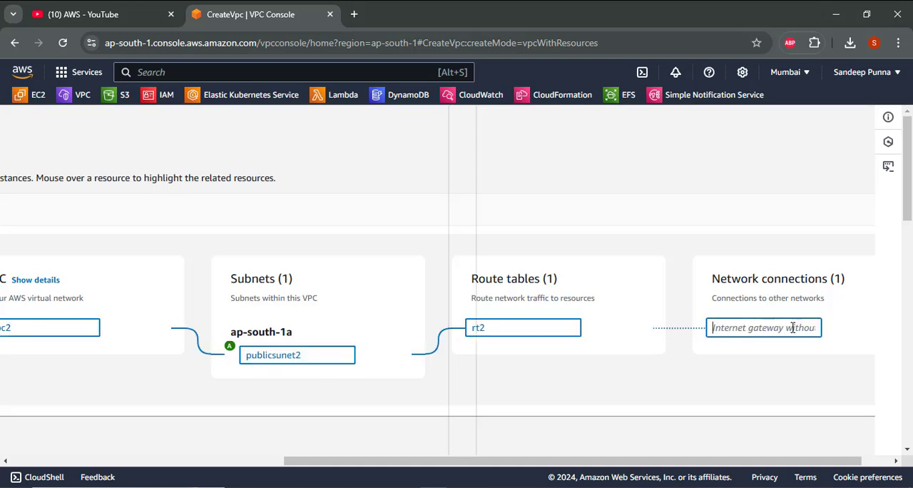
text(ig)
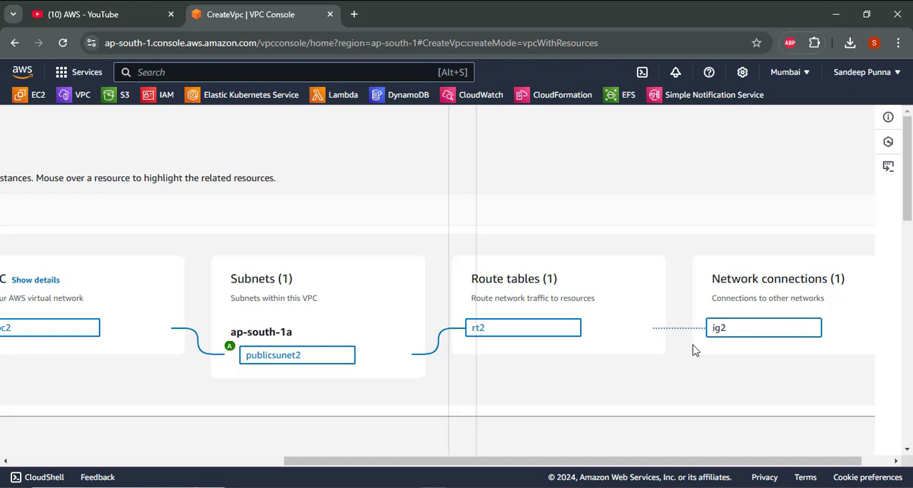
text(2)
- Create vpc2 together with its configured subnet, route table and internet gateway
scroll(695, 349, down, 10)
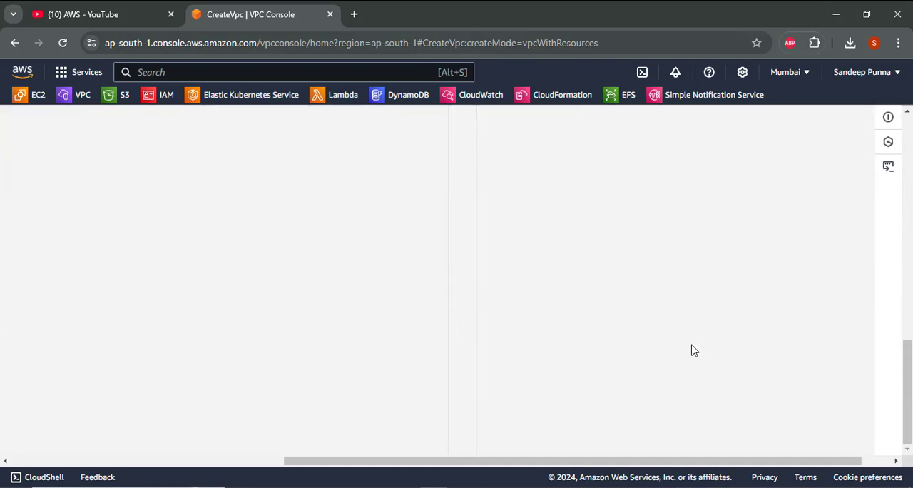
scroll(385, 460, left, 6)
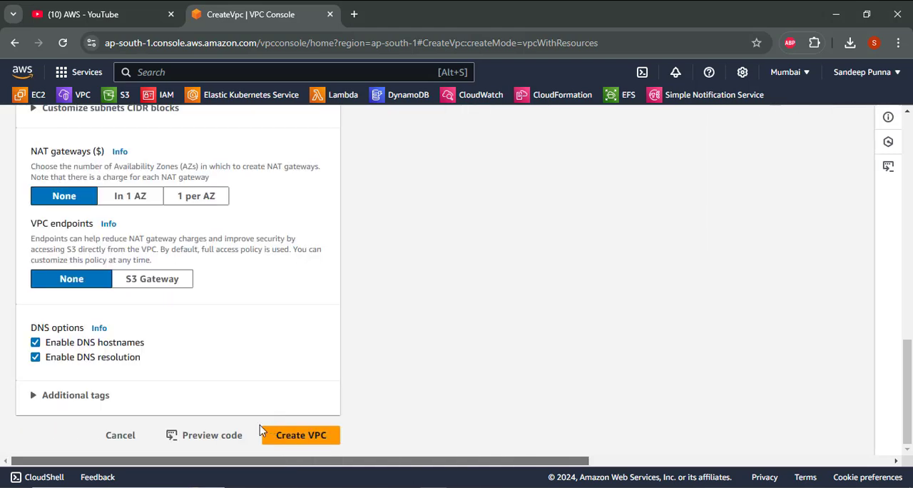
click(269, 436)
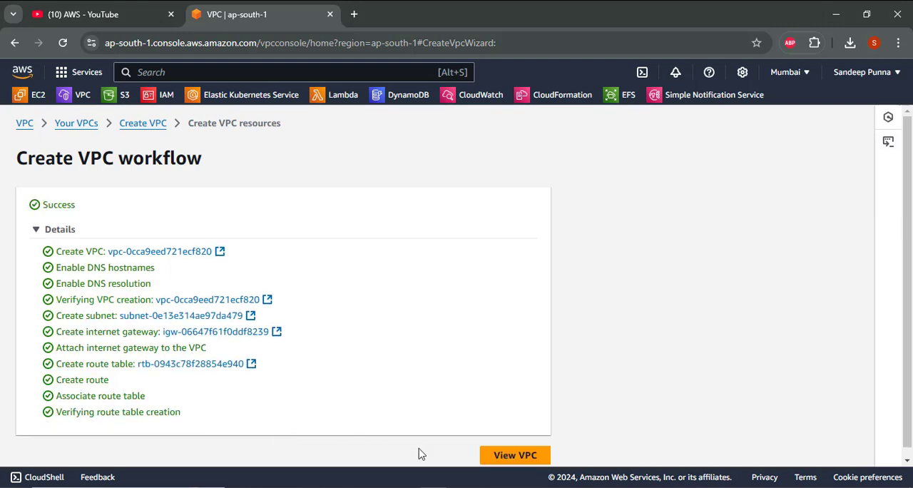
- Start creating another VPC with the VPC and more option and turn off automatic name tag generation
click(132, 134)
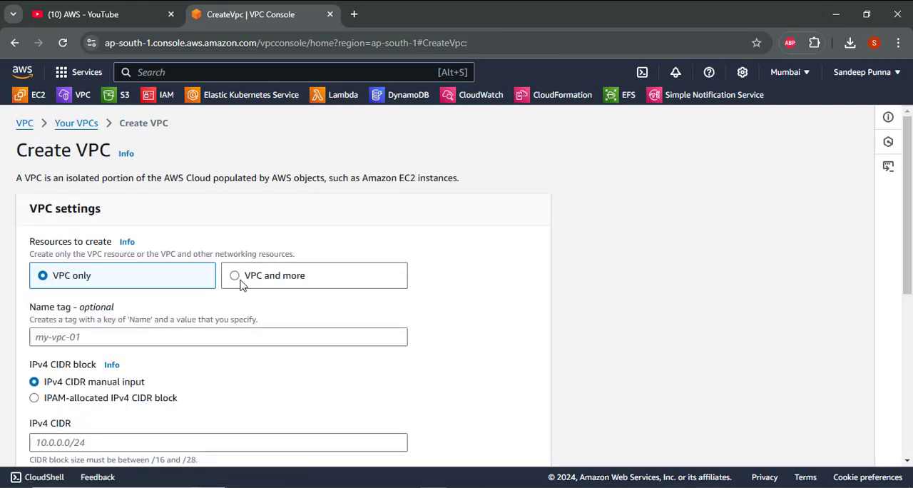
click(240, 284)
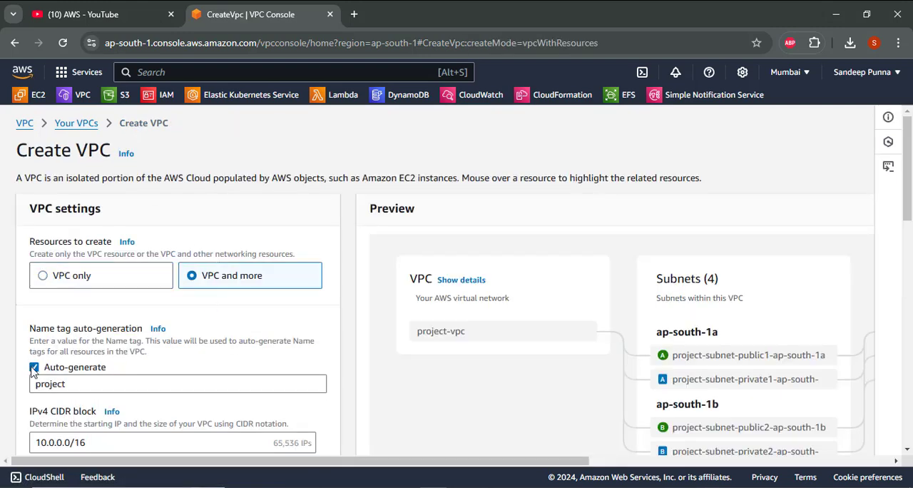
click(35, 367)
- Set the new VPC's IPv4 CIDR block to 30.0.0.0/16
scroll(43, 369, down, 1)
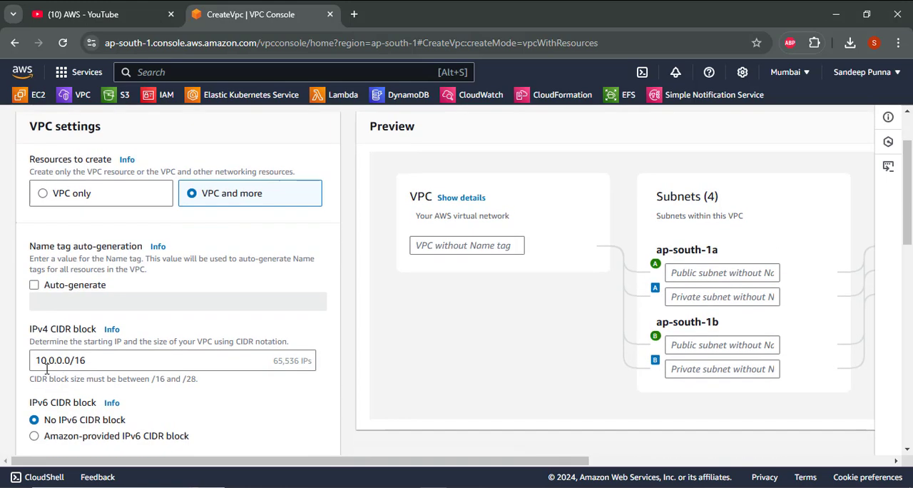
click(42, 362)
key(BackSpace)
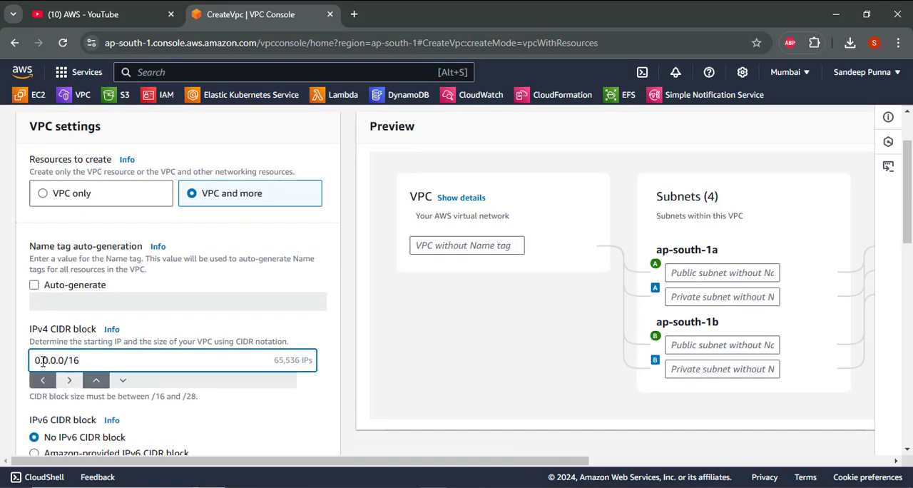
text(3)
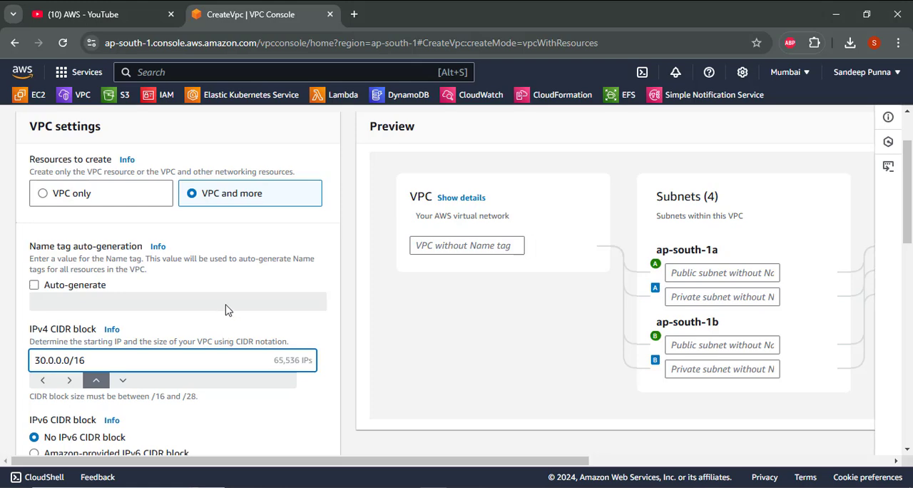
- Set the number of Availability Zones to 1 for the 30.0.0.0/16 VPC
scroll(227, 309, down, 2)
scroll(227, 310, down, 2)
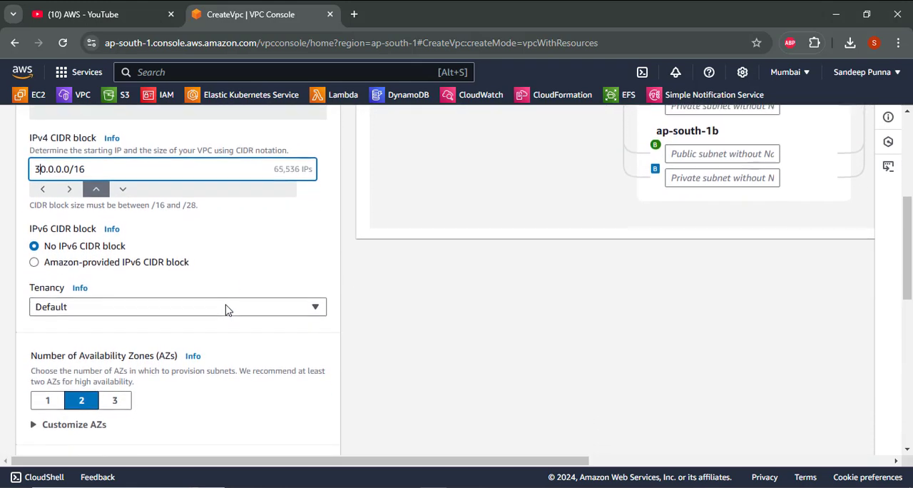
scroll(226, 309, down, 2)
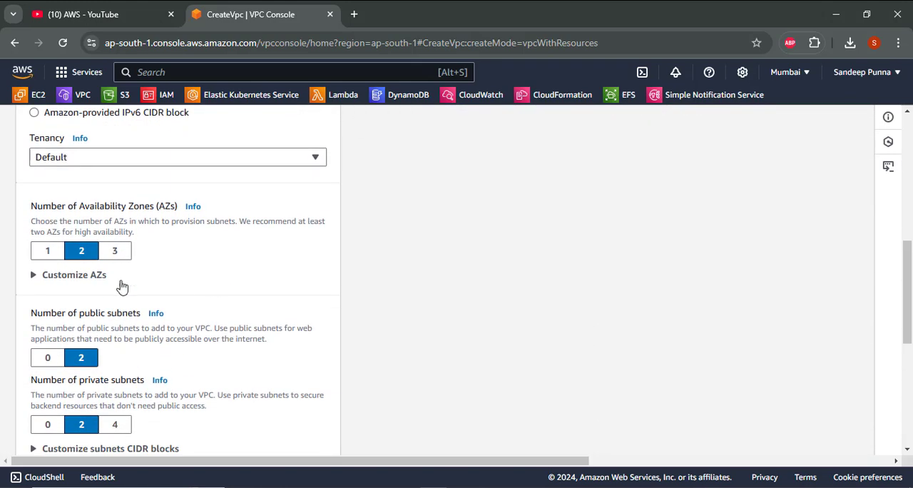
scroll(46, 256, down, 1)
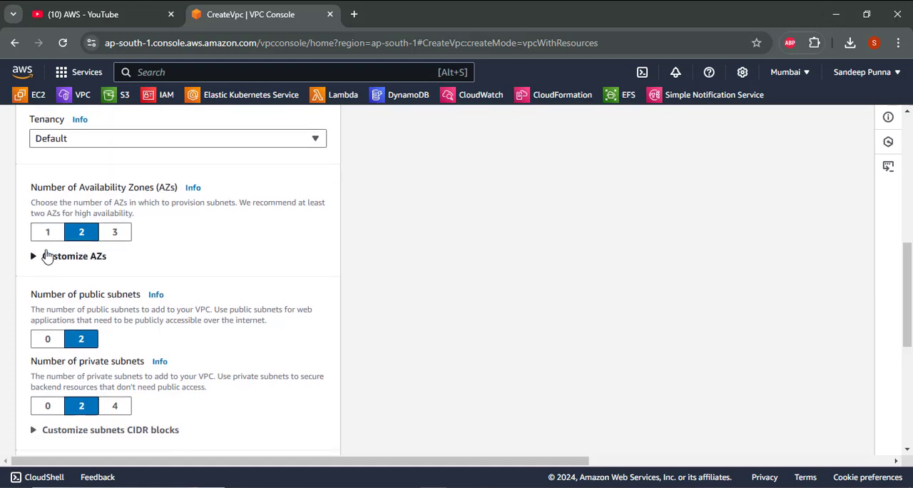
click(41, 238)
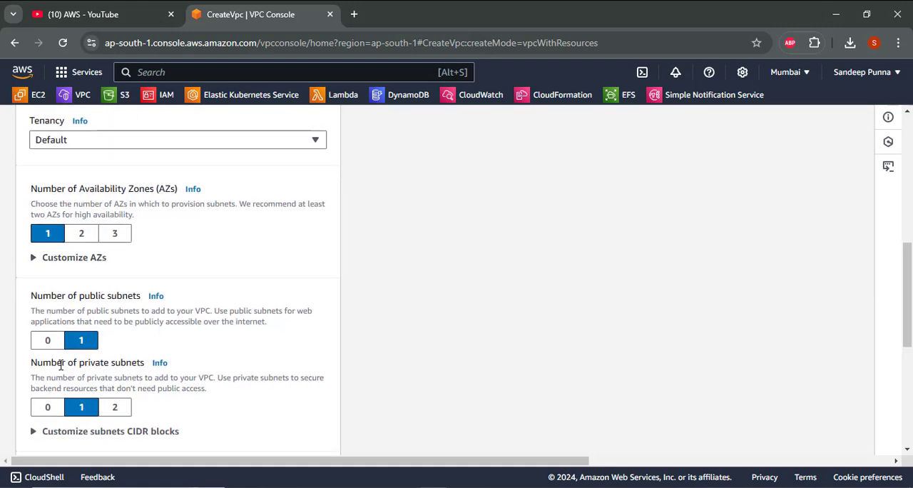
- Set the number of private subnets to 0 and the VPC endpoints option to None
scroll(169, 322, down, 3)
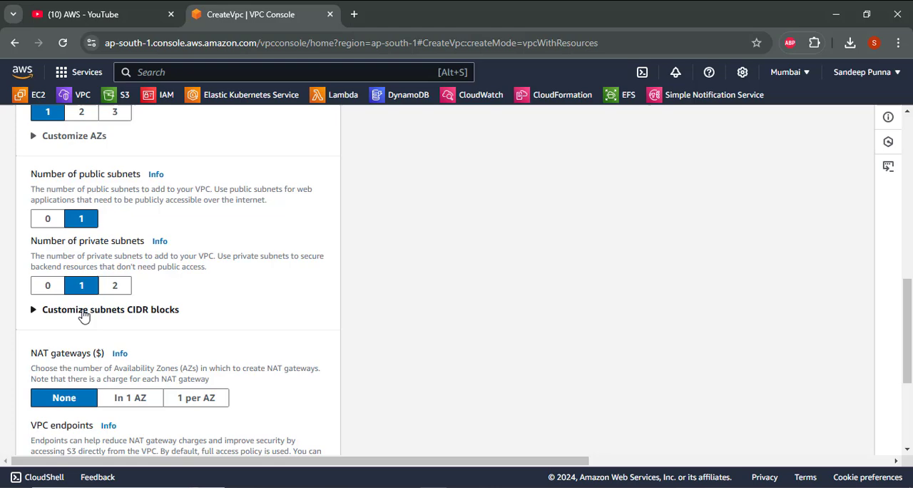
click(48, 286)
scroll(50, 288, down, 3)
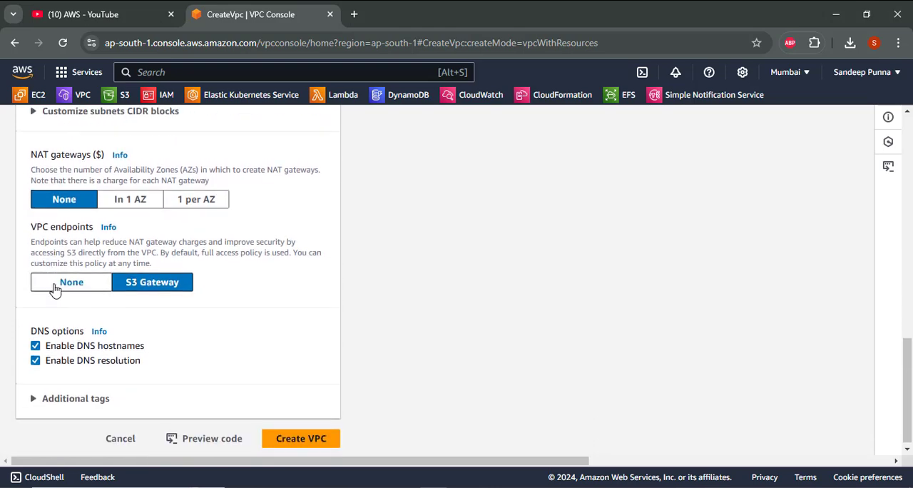
click(58, 283)
- Name the VPC vpc3 and its public subnet publicsubnet3 in the resource preview
scroll(303, 312, up, 8)
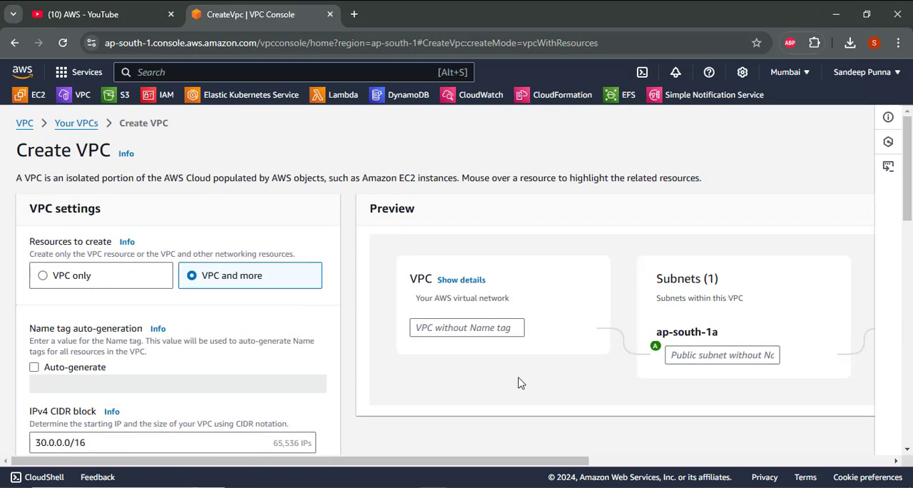
click(459, 327)
text(vpc3)
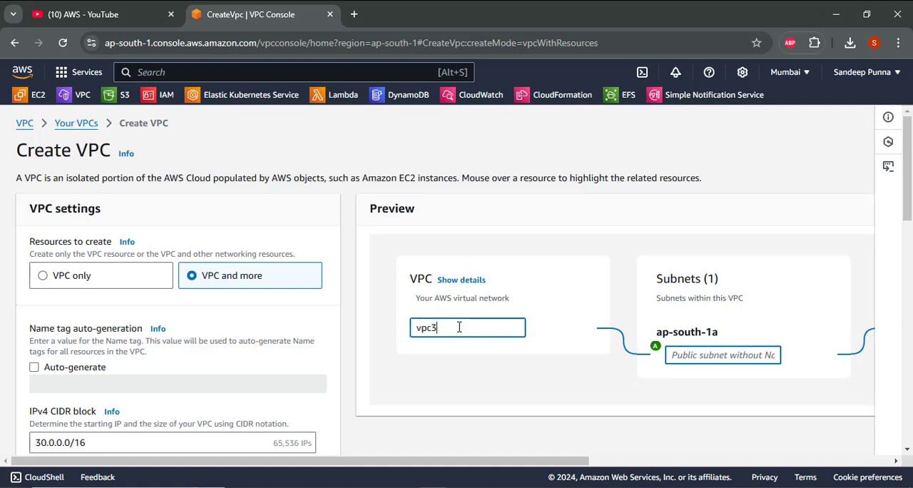
click(681, 352)
text(publicsubnet3)
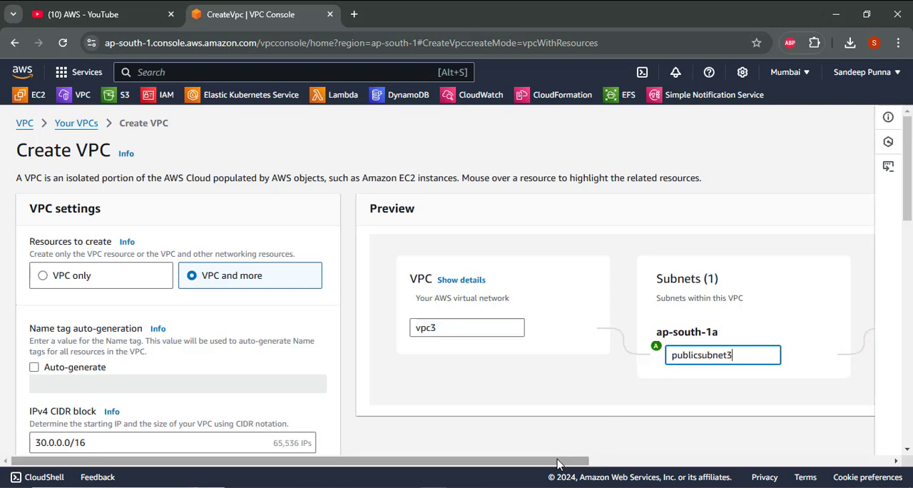
- Name the route table rt3 and the internet gateway ig3 in the resource preview
drag(563, 461, 805, 451)
click(567, 326)
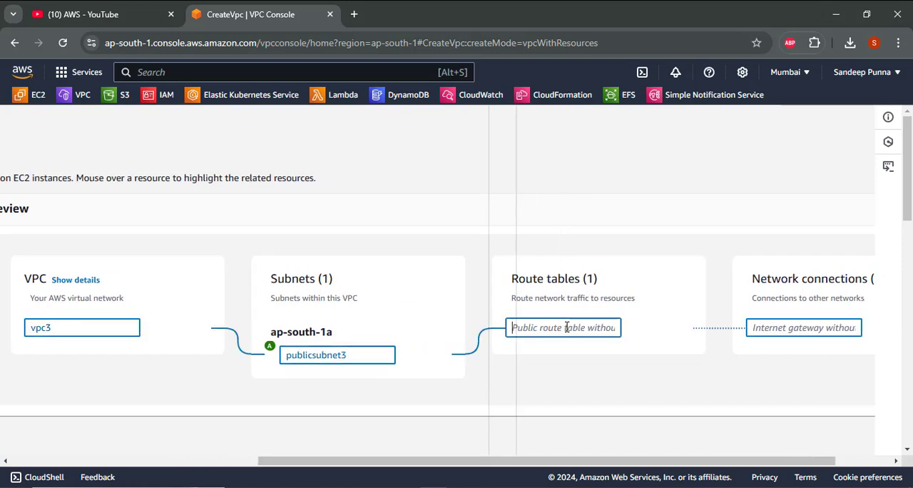
text(rt3)
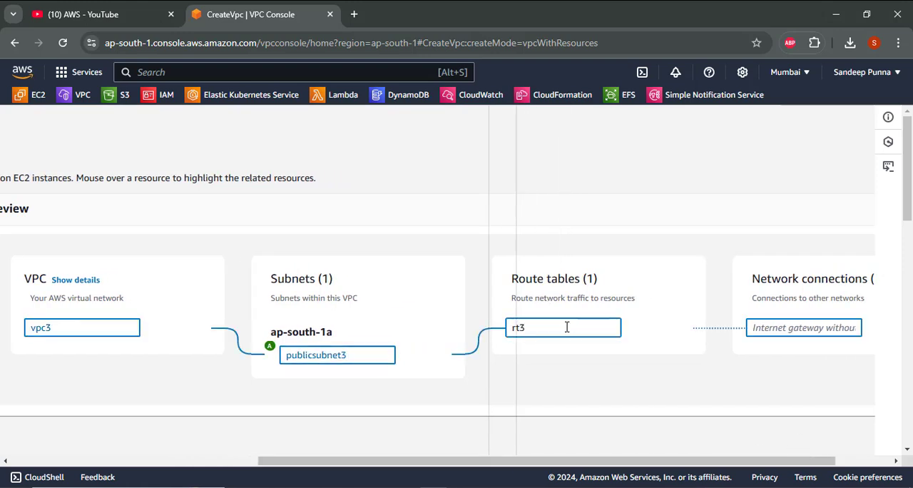
click(818, 324)
text(ig3)
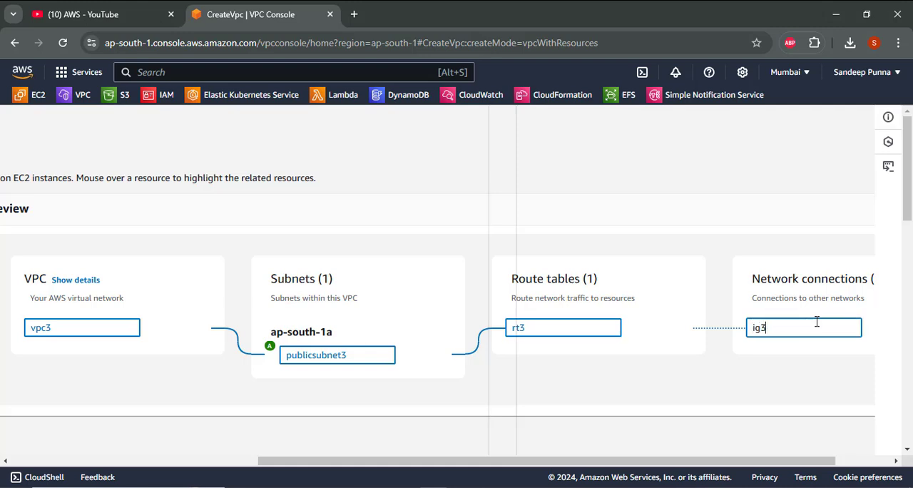
- Create the vpc3 VPC together with its configured resources
scroll(691, 385, down, 10)
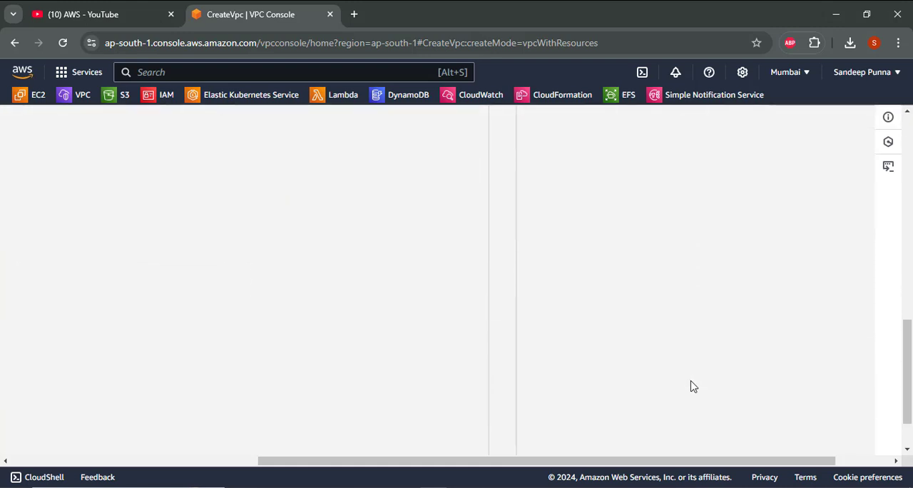
drag(611, 462, 320, 440)
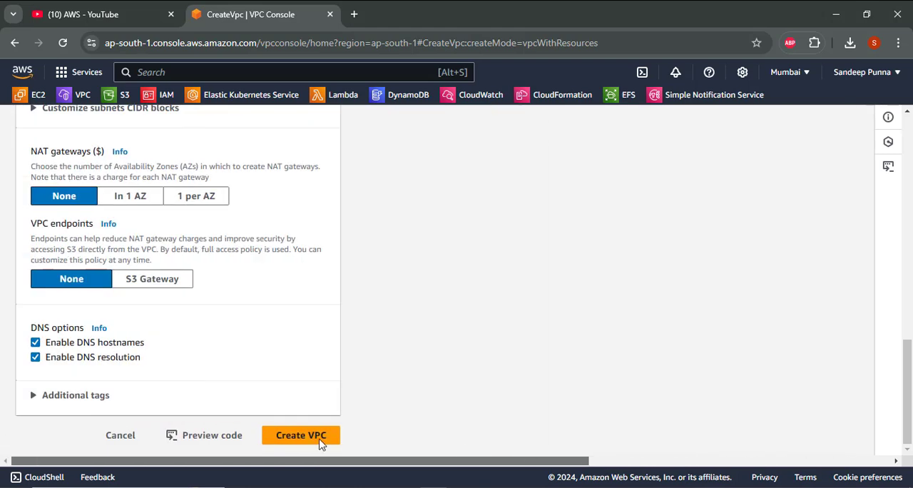
click(282, 440)
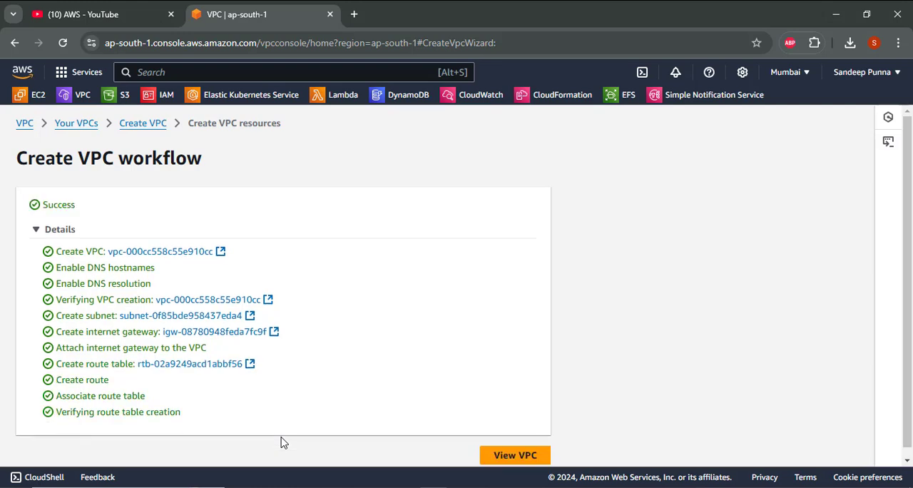
- View the newly created VPC, then return to the VPC dashboard and open the list of all VPCs
click(503, 456)
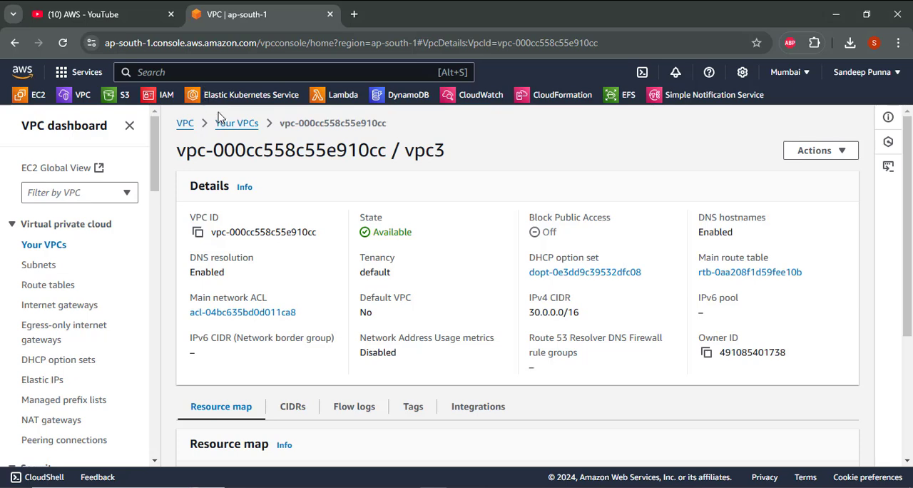
click(184, 124)
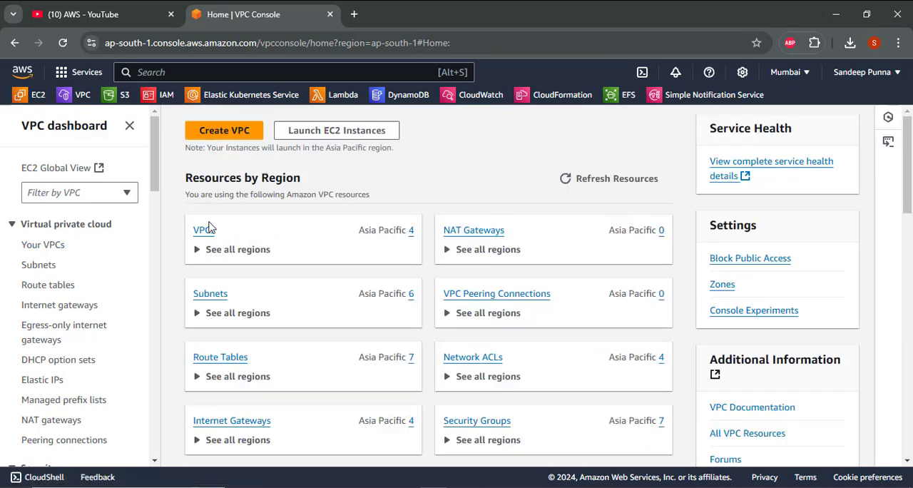
click(199, 232)
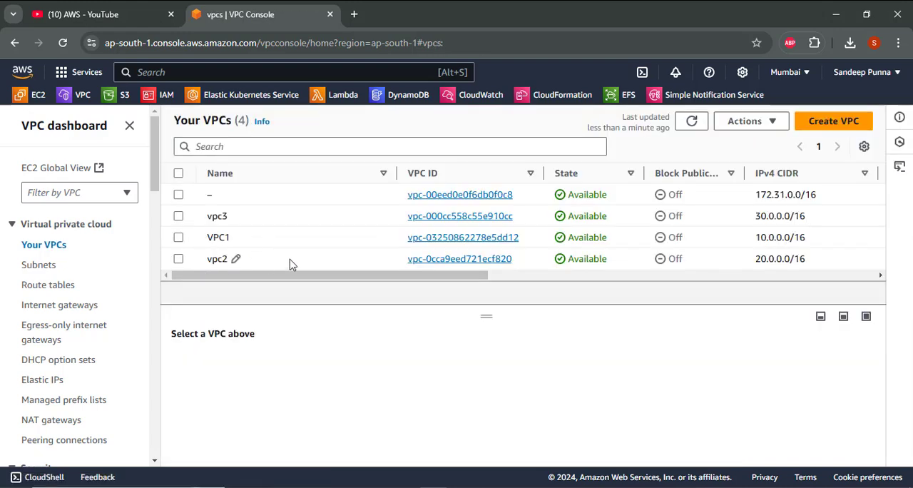
- Switch to OpenBoard and circle VPC 1, VPC 2 and VPC 3 and their instances in green on the Transit Gateway diagram
key(alt+Tab)
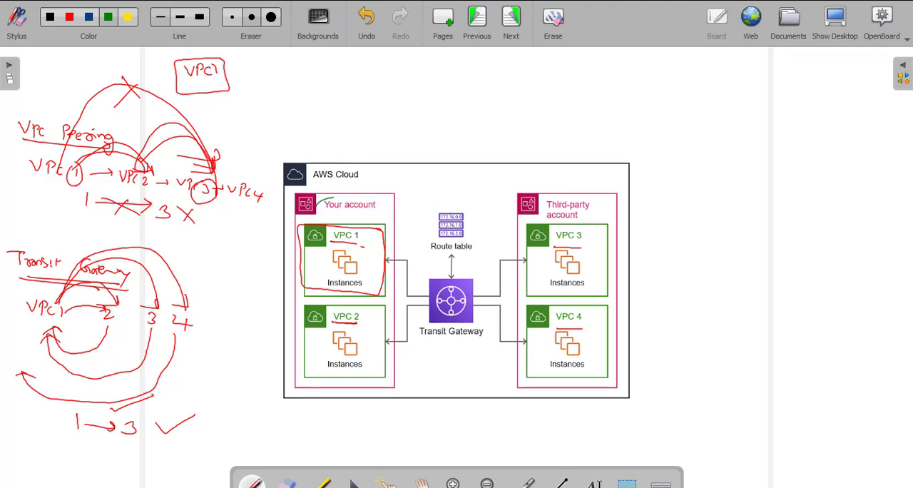
mouse_move(332, 200)
mouse_down()
mouse_move(403, 272)
mouse_move(292, 275)
mouse_move(334, 202)
mouse_up()
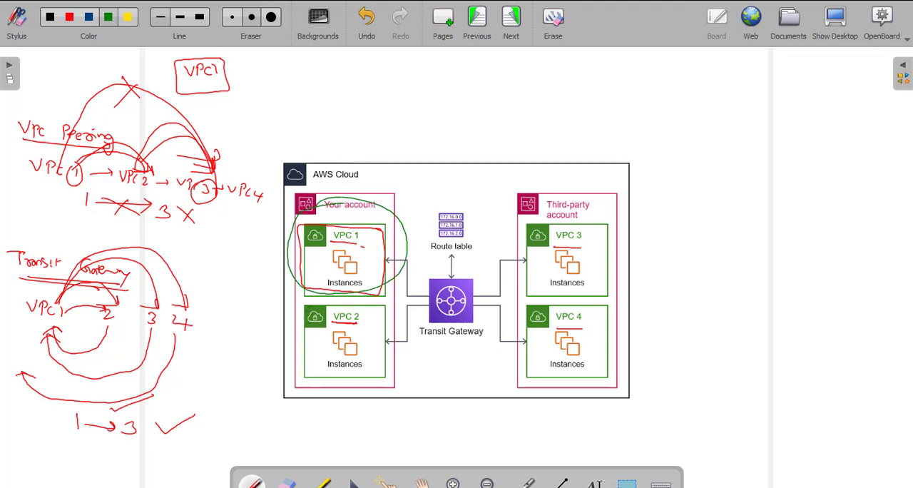
mouse_move(317, 302)
mouse_down()
mouse_move(378, 378)
mouse_move(317, 300)
mouse_up()
mouse_move(543, 218)
mouse_down()
mouse_move(613, 260)
mouse_move(526, 285)
mouse_move(560, 241)
mouse_up()
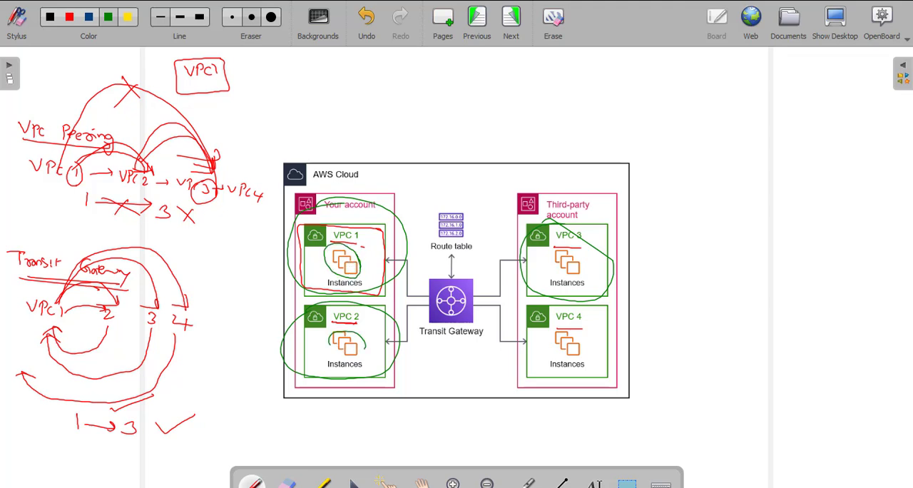
mouse_move(577, 265)
mouse_down()
mouse_move(542, 260)
mouse_move(580, 264)
mouse_up()
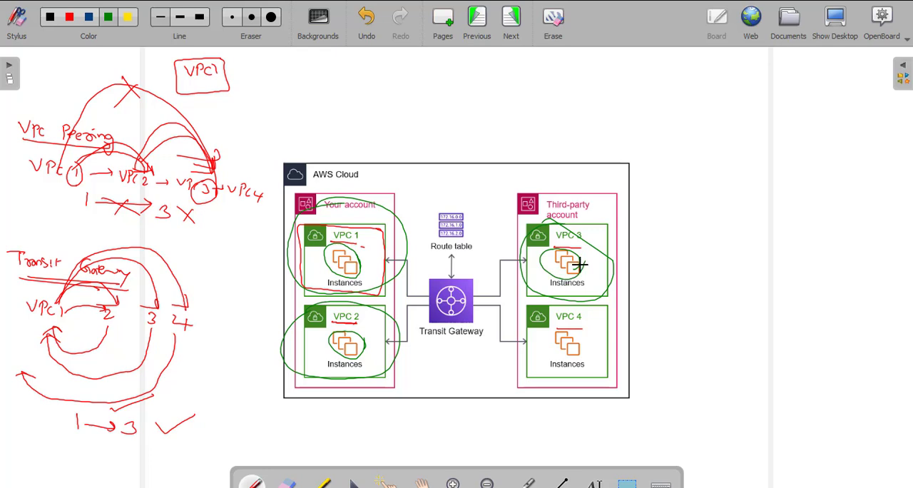
- Switch back to the AWS console in the browser and open the EC2 form for launching an instance
key(alt+Tab)
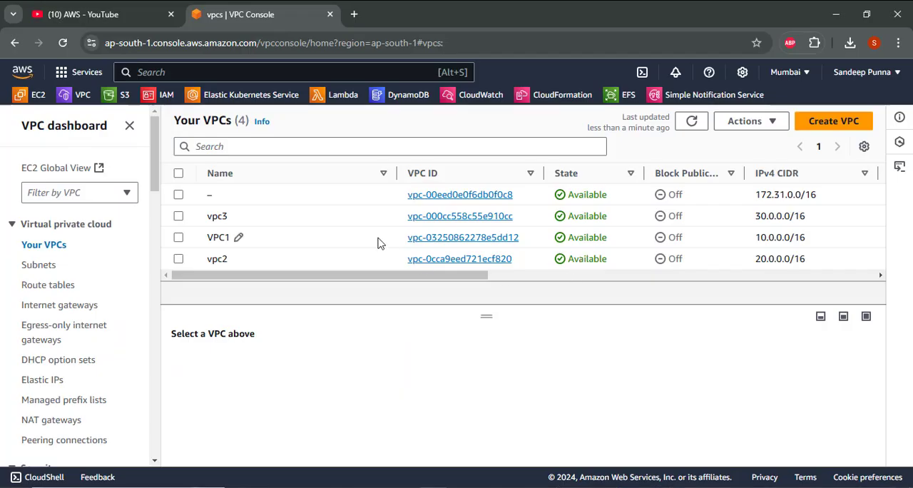
click(37, 99)
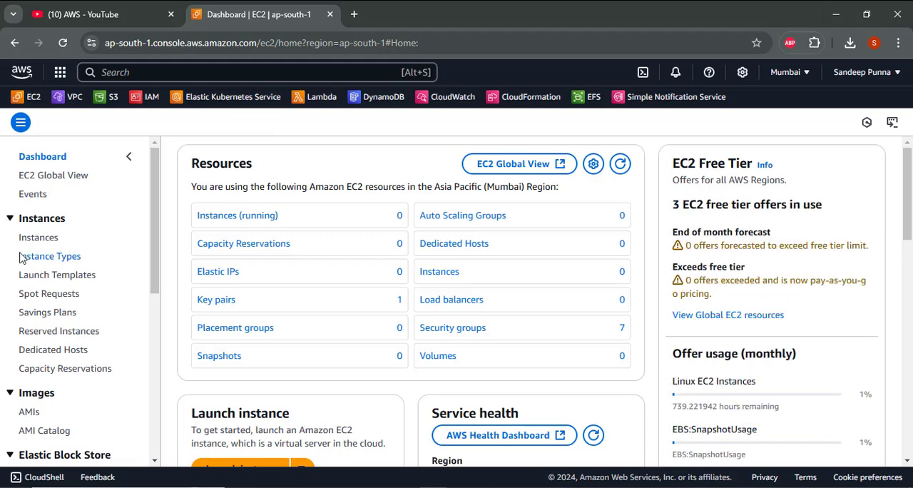
scroll(200, 343, down, 2)
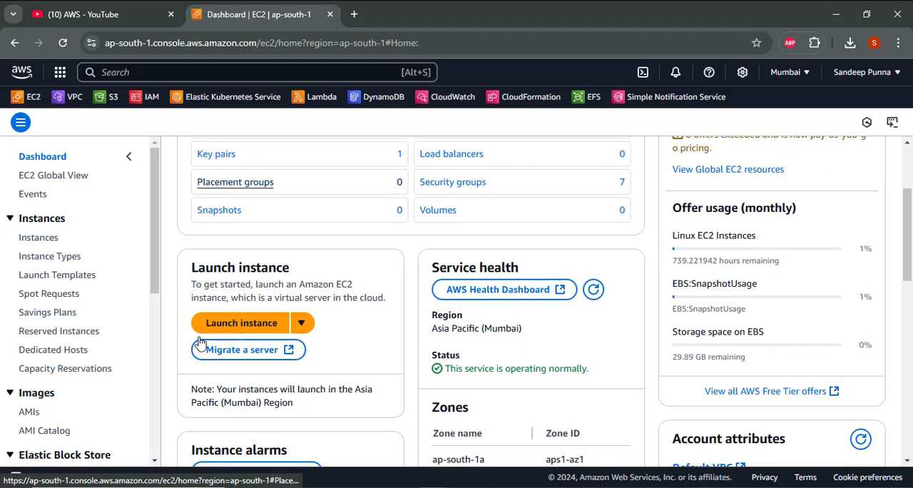
click(246, 322)
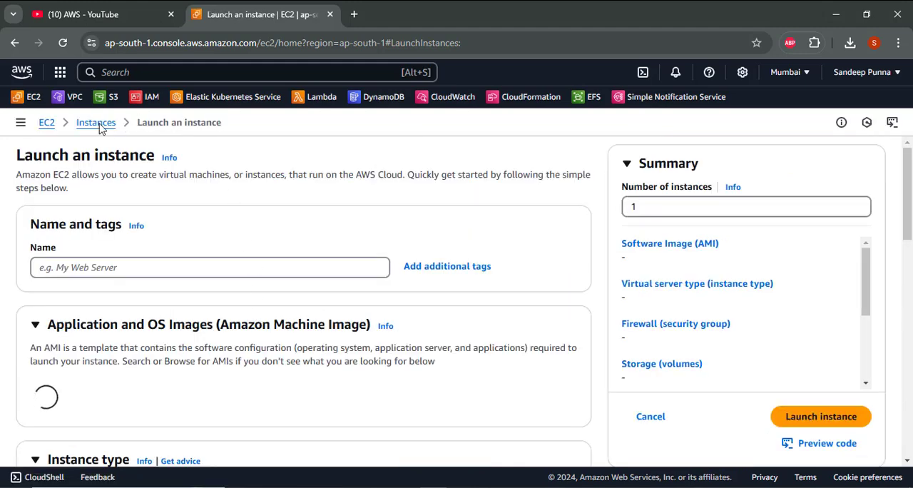
- Open the EC2 Instances page in two additional browser tabs
right_click(99, 126)
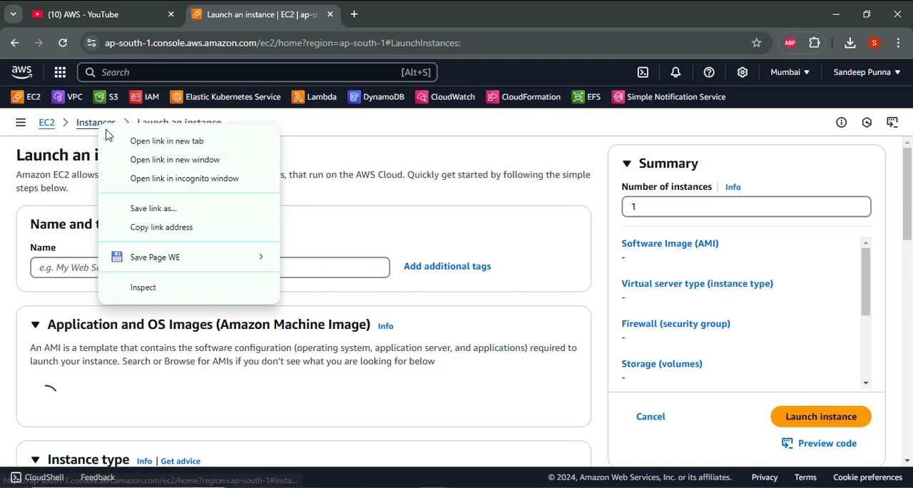
click(117, 140)
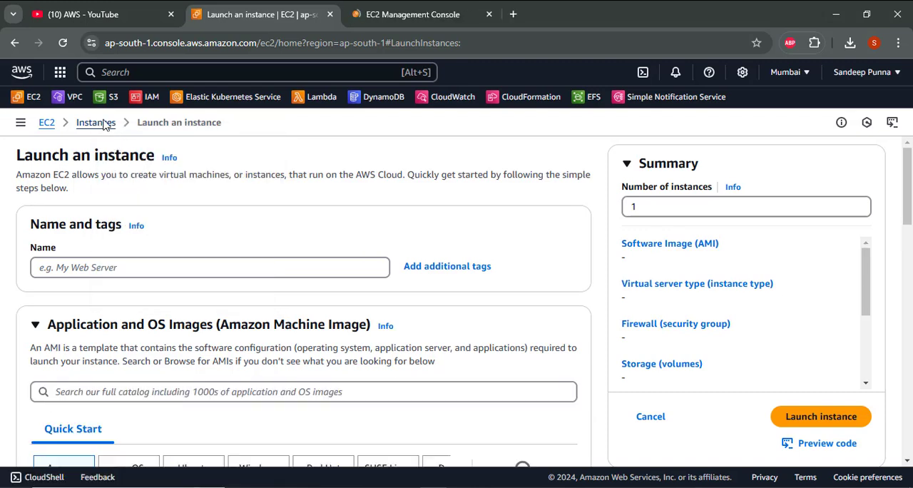
right_click(104, 126)
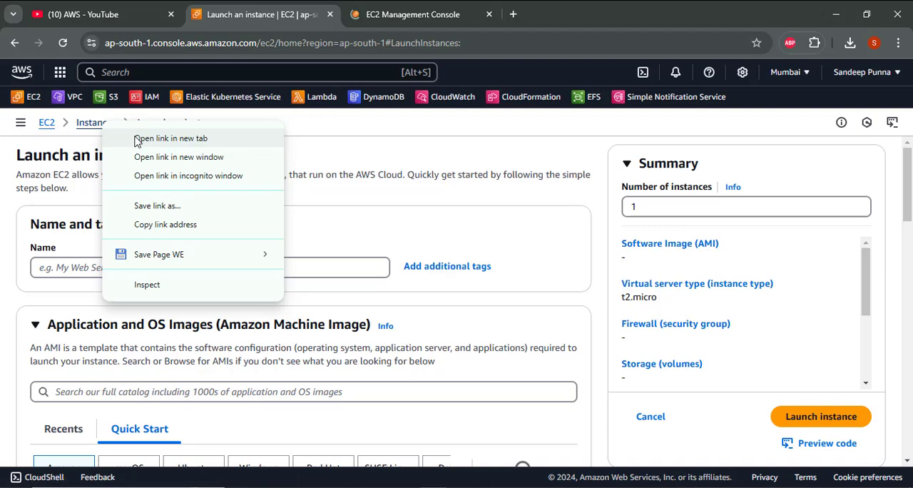
click(138, 140)
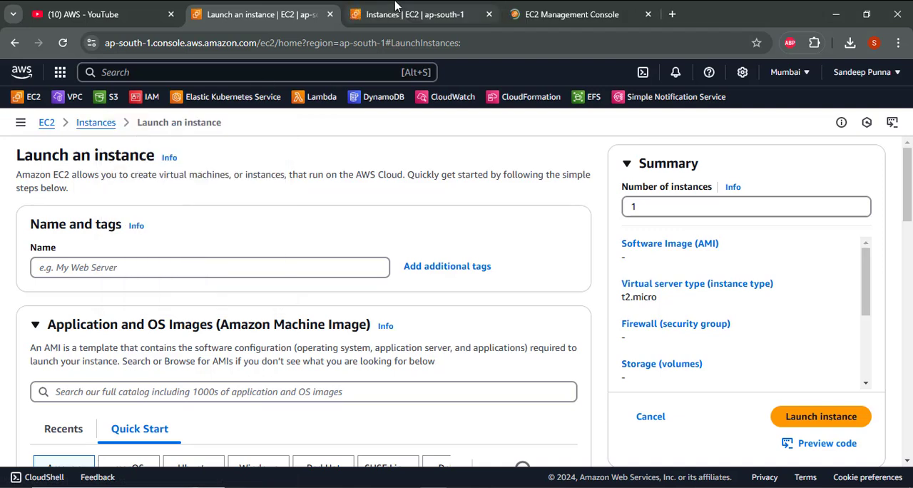
- Name the instance instnace1 in the launch form
click(189, 262)
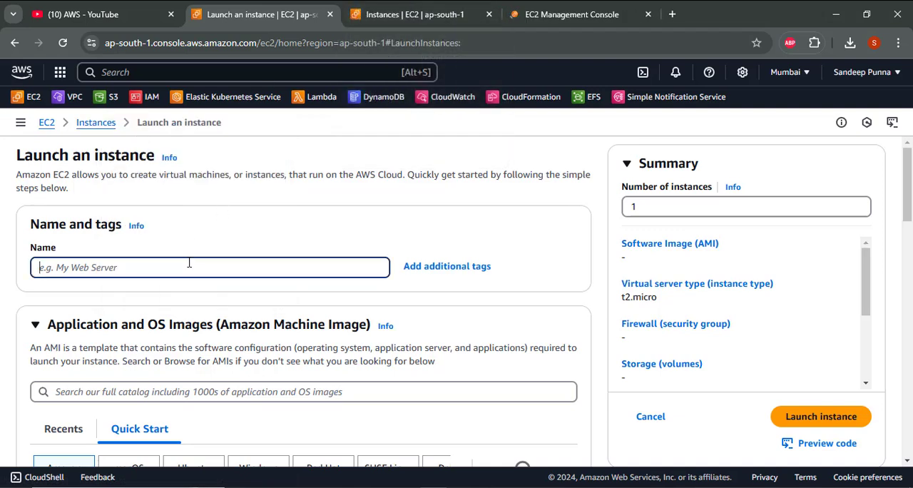
text(inst)
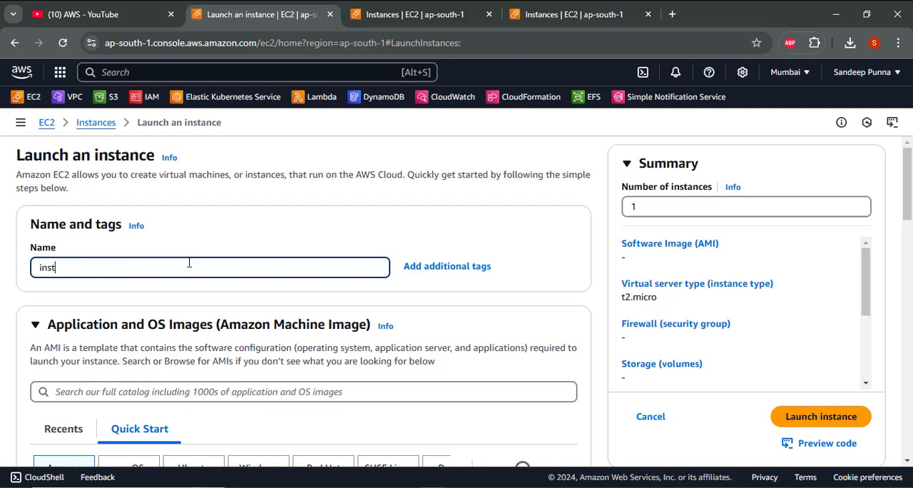
text(nace1)
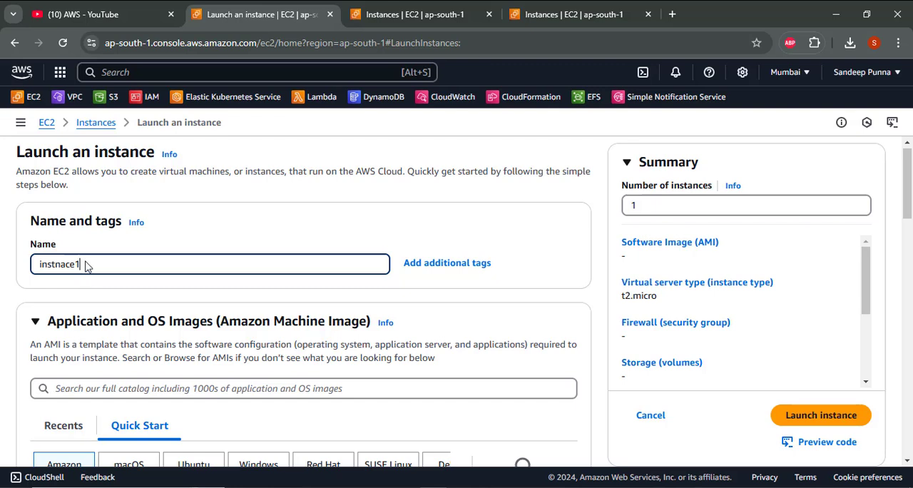
- Examine the default machine image details and instance type in the launch form
scroll(191, 265, down, 5)
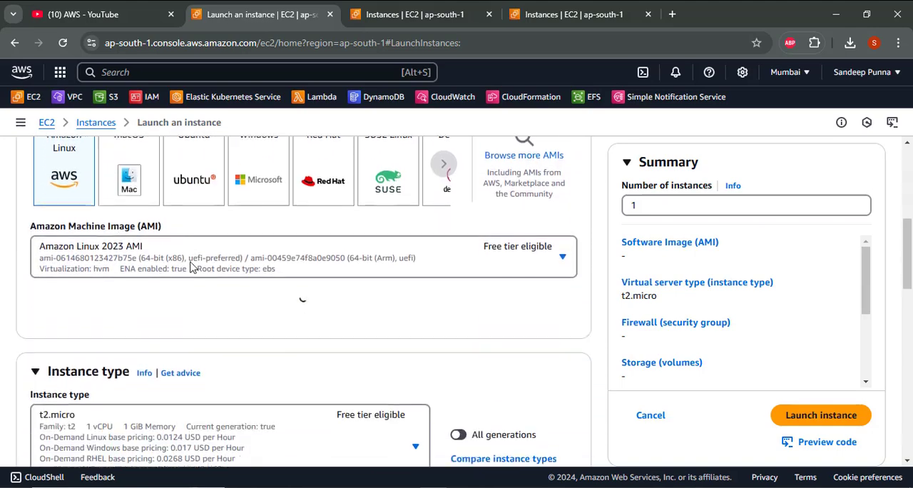
scroll(190, 267, up, 4)
scroll(191, 265, up, 1)
scroll(198, 298, down, 4)
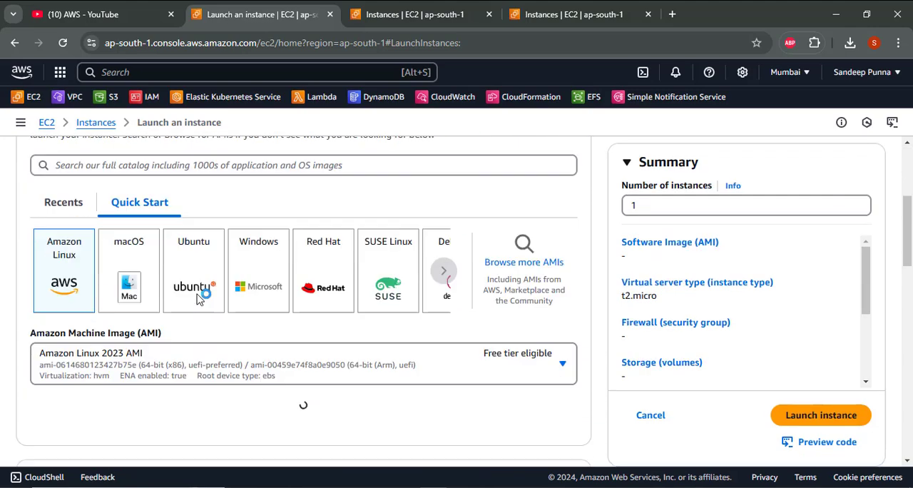
scroll(186, 289, up, 1)
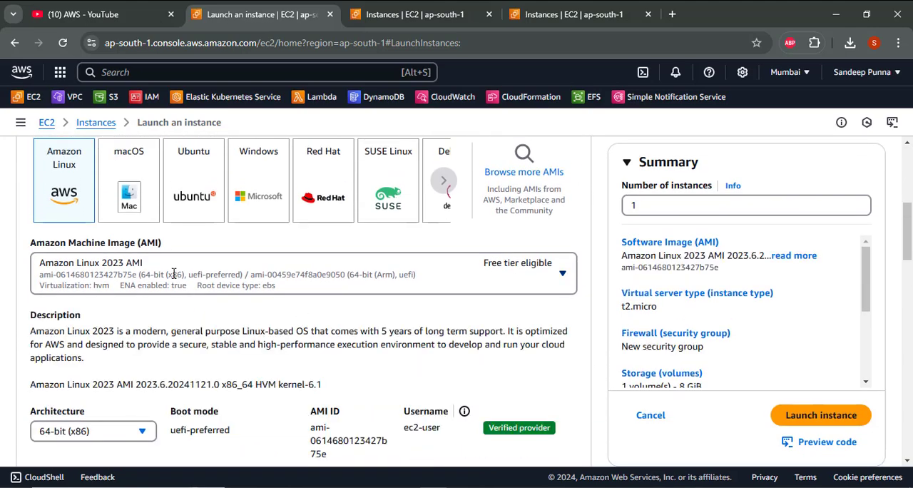
scroll(173, 278, down, 3)
scroll(174, 278, down, 2)
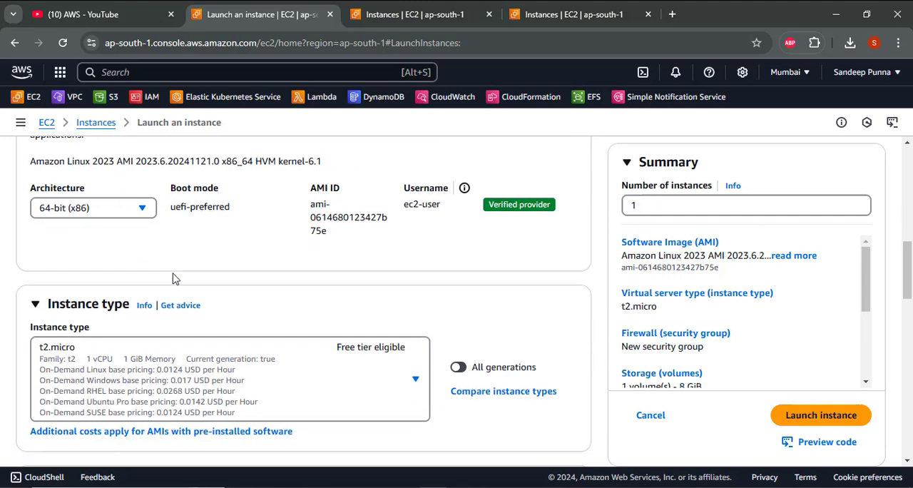
- Re-enter the instance's name in the empty name field of the launch form
scroll(173, 278, up, 8)
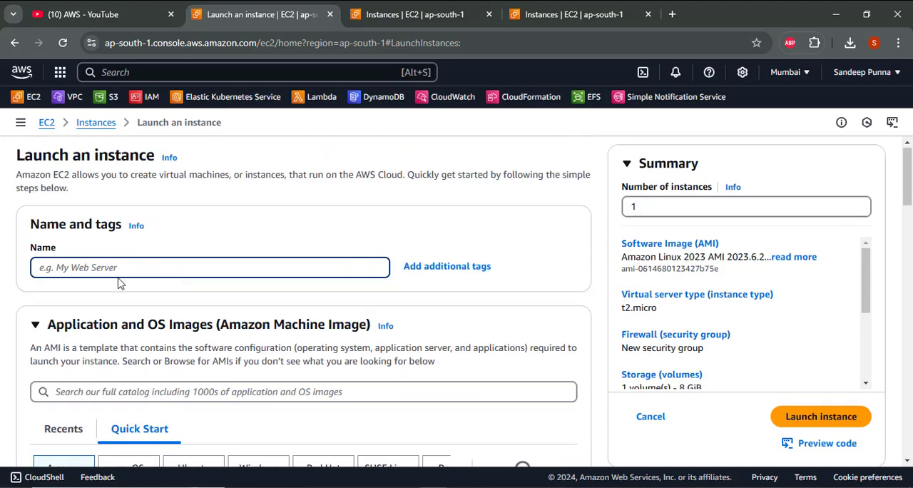
click(77, 265)
text(i)
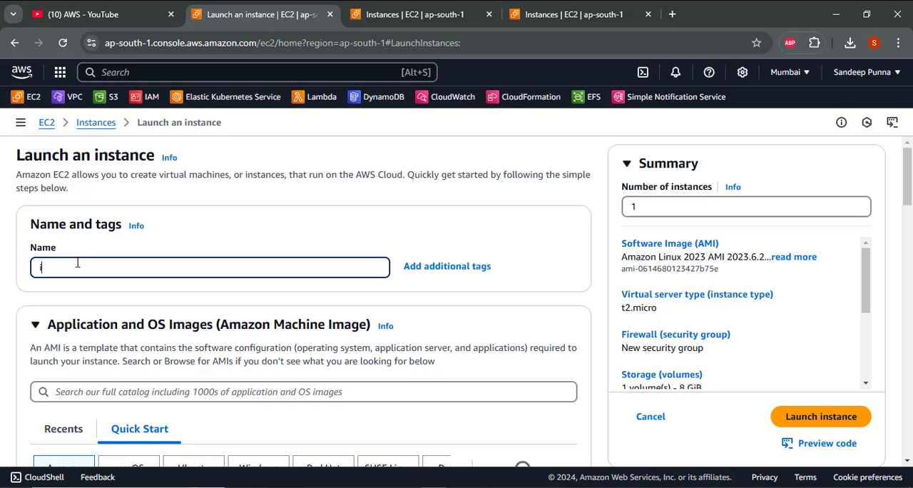
text(nstance1)
- Choose Amazon Linux 2 AMI (HVM) - Kernel 5.10, SSD Volume Type as the instance's machine image
scroll(259, 263, down, 5)
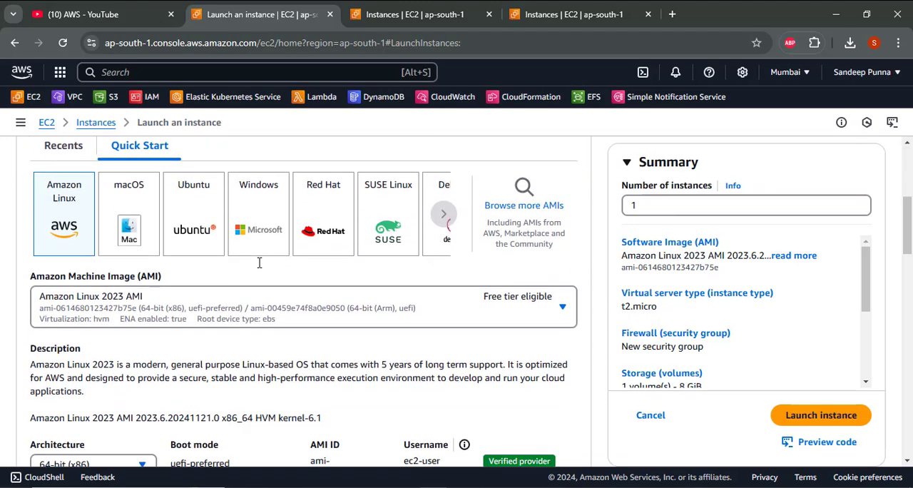
click(226, 231)
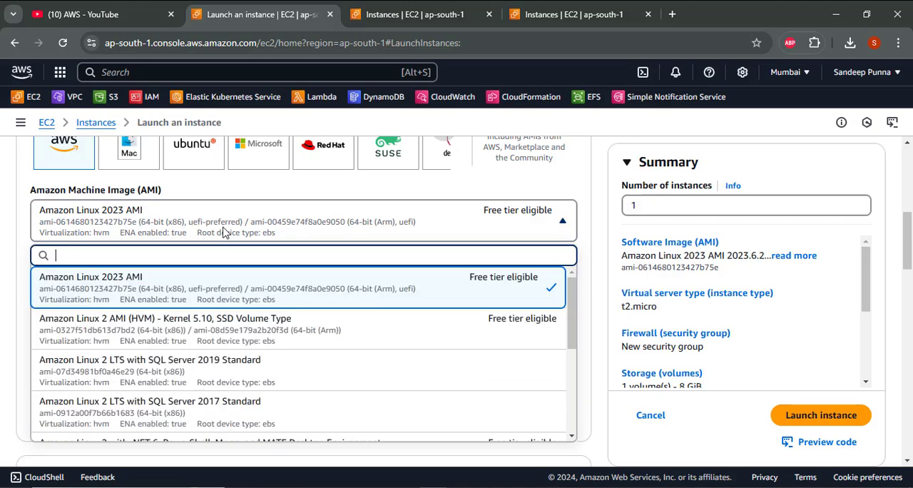
click(242, 338)
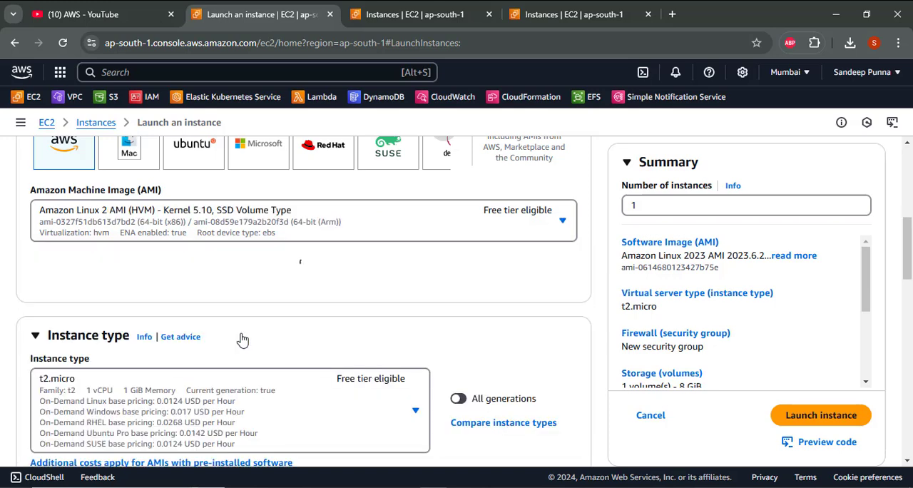
scroll(243, 338, down, 3)
scroll(243, 338, down, 2)
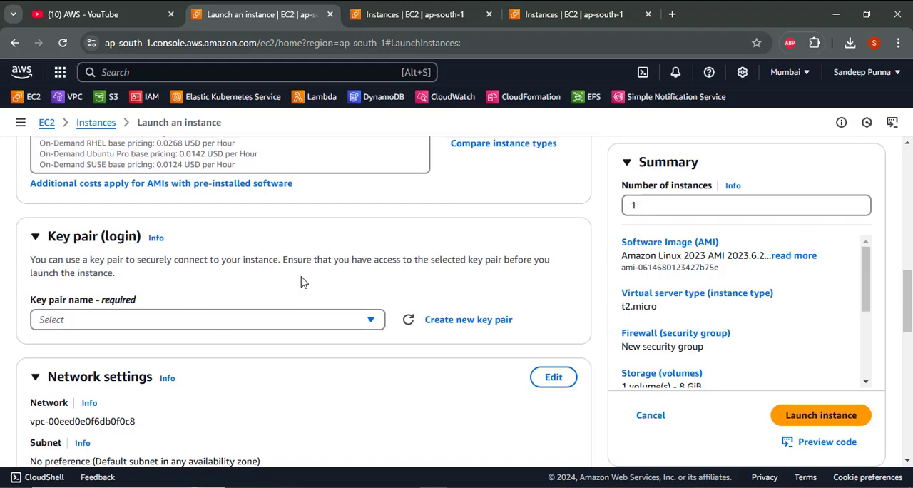
scroll(302, 278, up, 5)
scroll(302, 279, down, 10)
scroll(302, 278, up, 5)
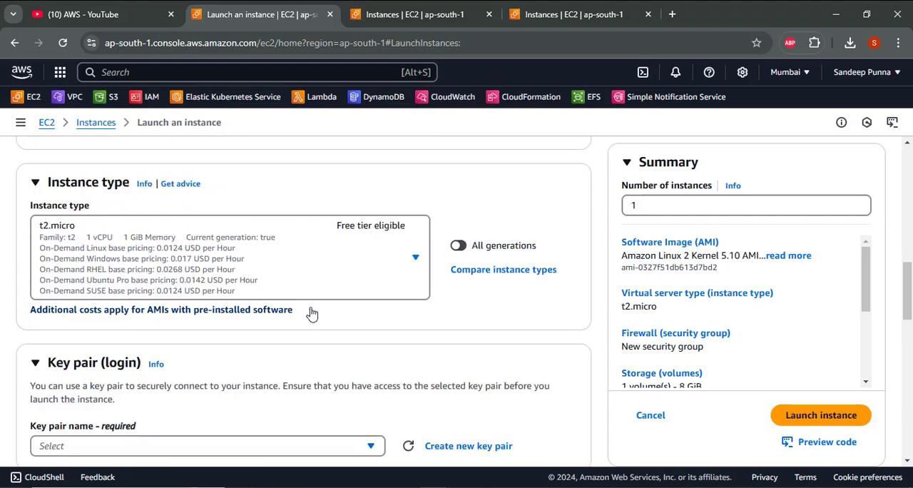
- Select the existing key pair named keypair for logging in to the instance
scroll(356, 302, down, 3)
scroll(356, 302, down, 1)
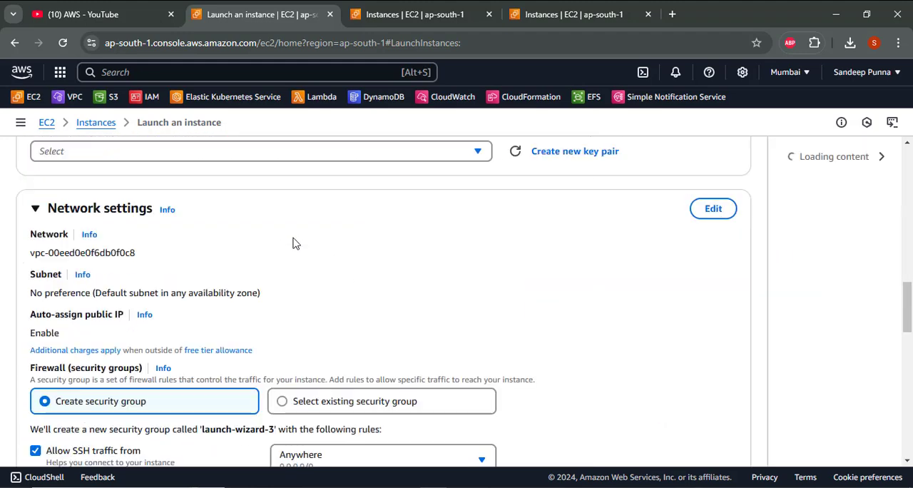
scroll(308, 235, up, 2)
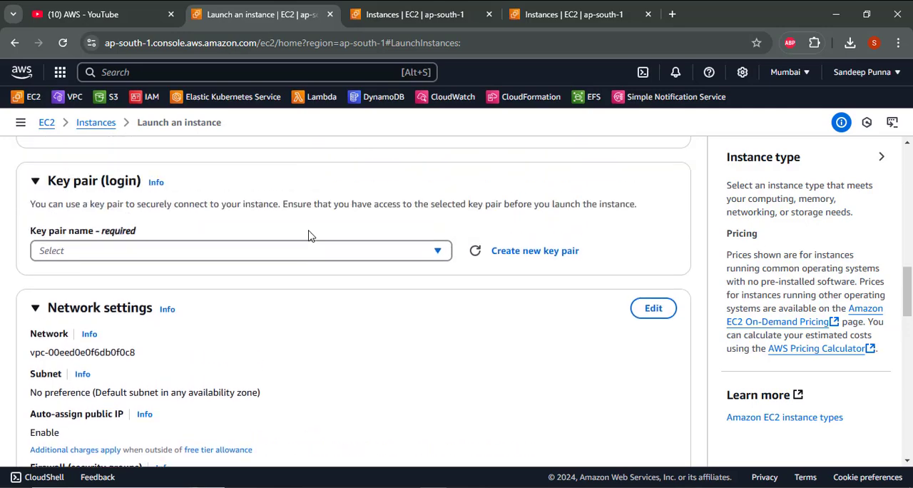
scroll(308, 235, down, 1)
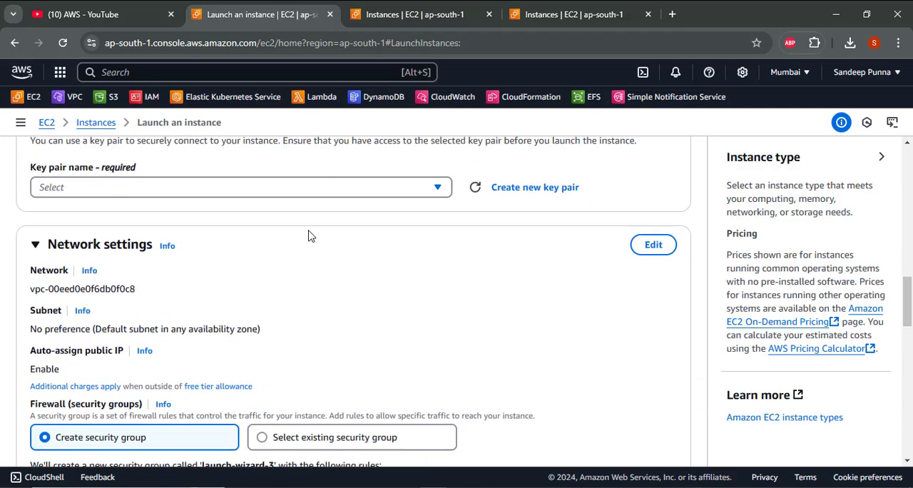
scroll(308, 235, up, 5)
scroll(308, 235, down, 5)
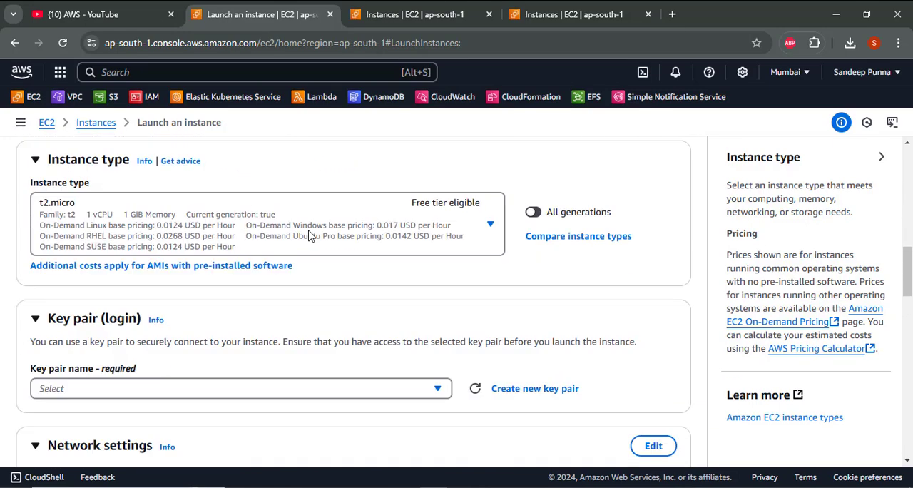
click(287, 304)
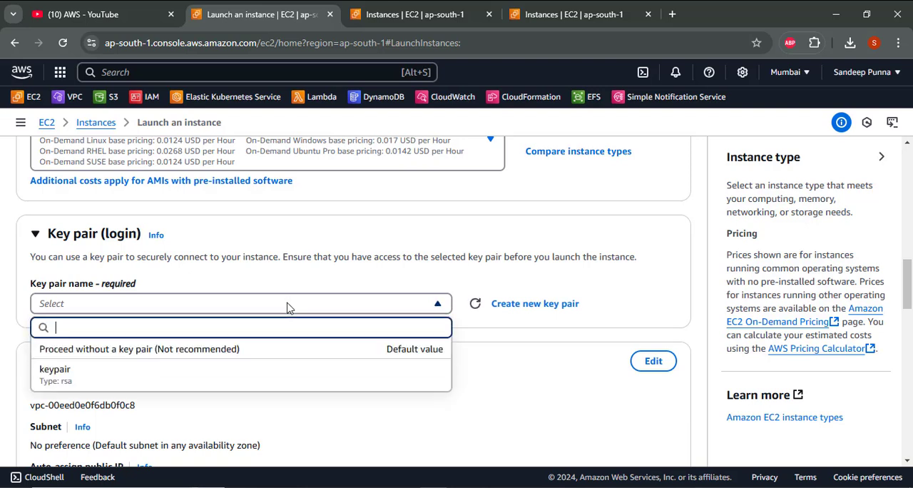
click(296, 375)
- Make the instance's network settings editable and choose VPC1 (10.0.0.0/16) as its VPC
scroll(296, 375, down, 3)
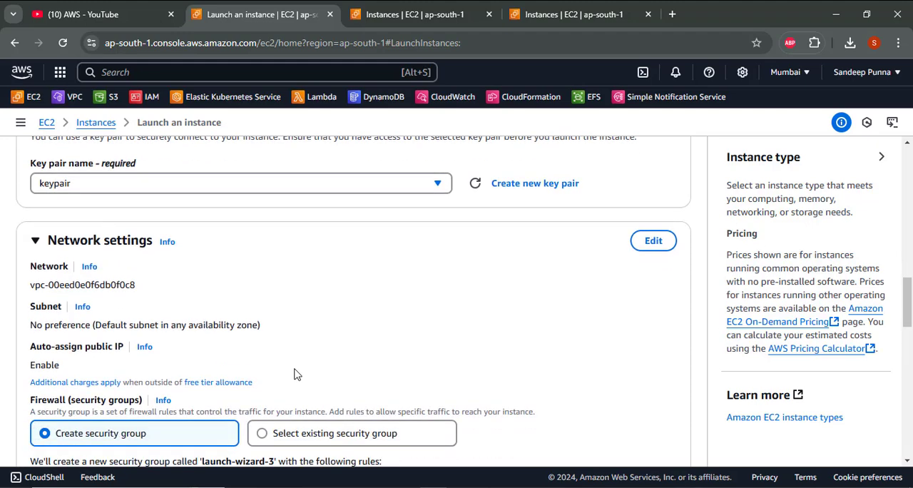
click(653, 241)
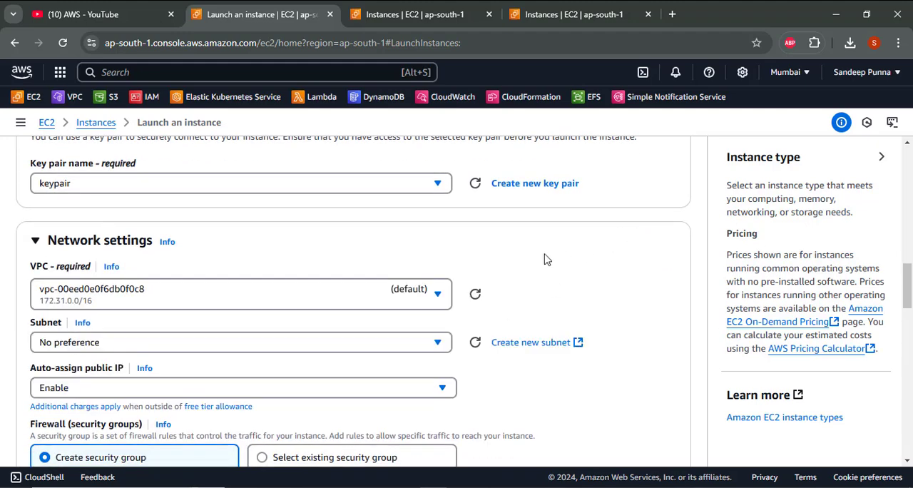
scroll(542, 257, down, 2)
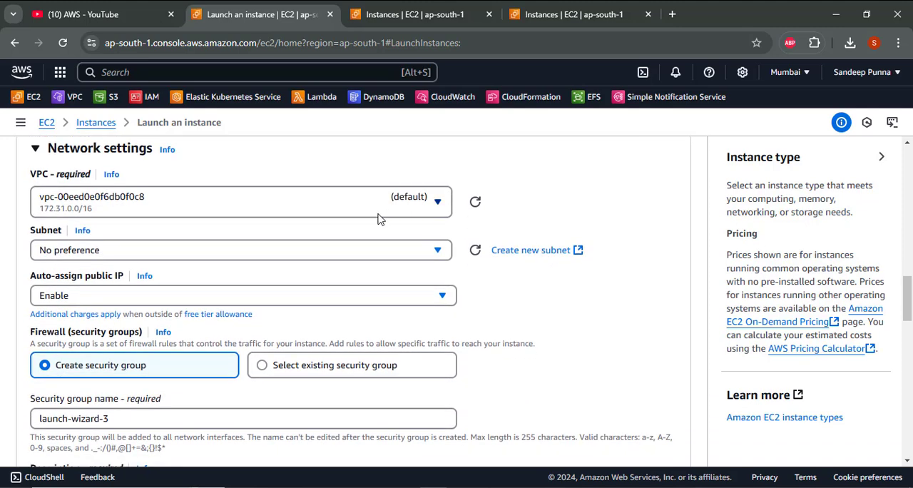
click(361, 198)
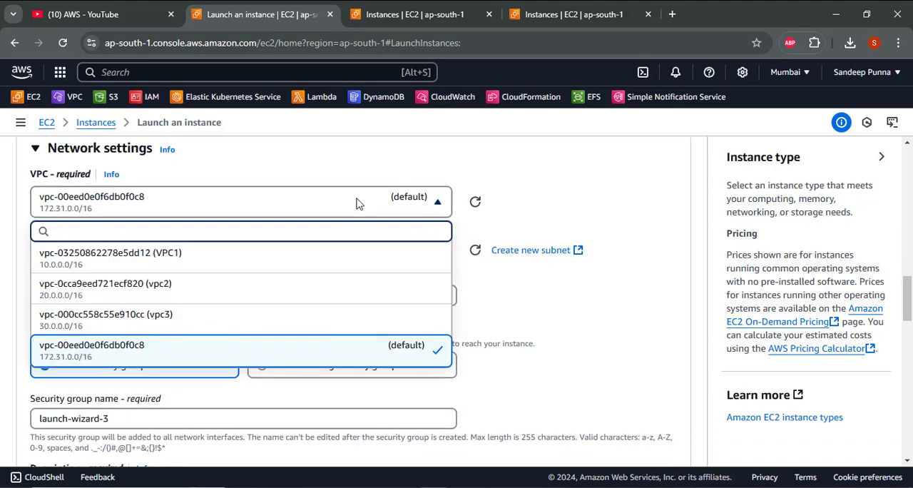
click(311, 257)
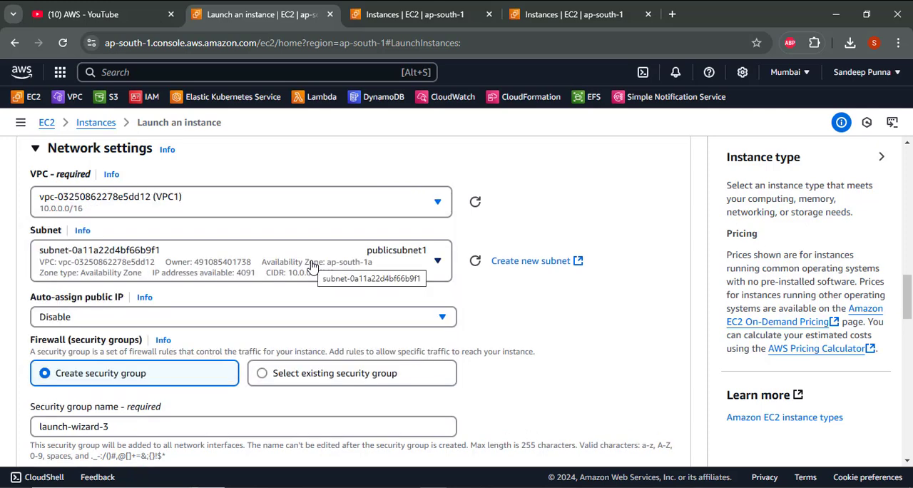
- Enable auto-assignment of a public IP in the instance's network settings
scroll(312, 266, down, 1)
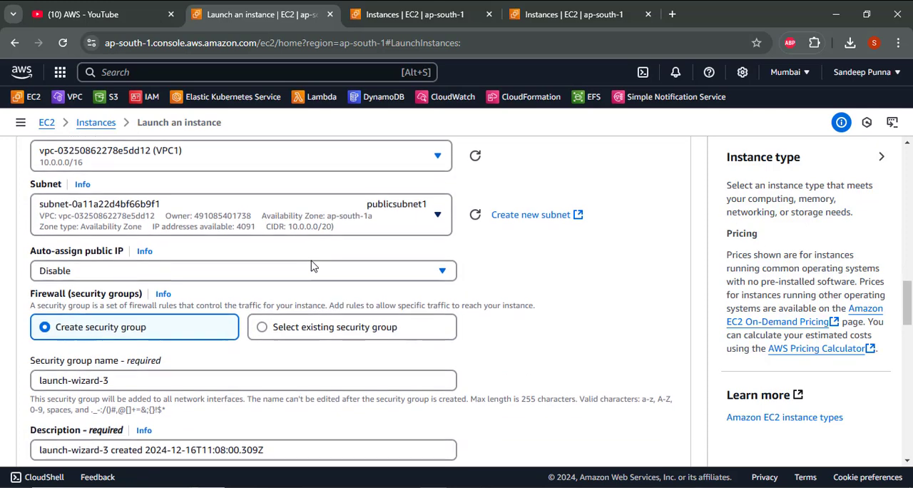
click(282, 268)
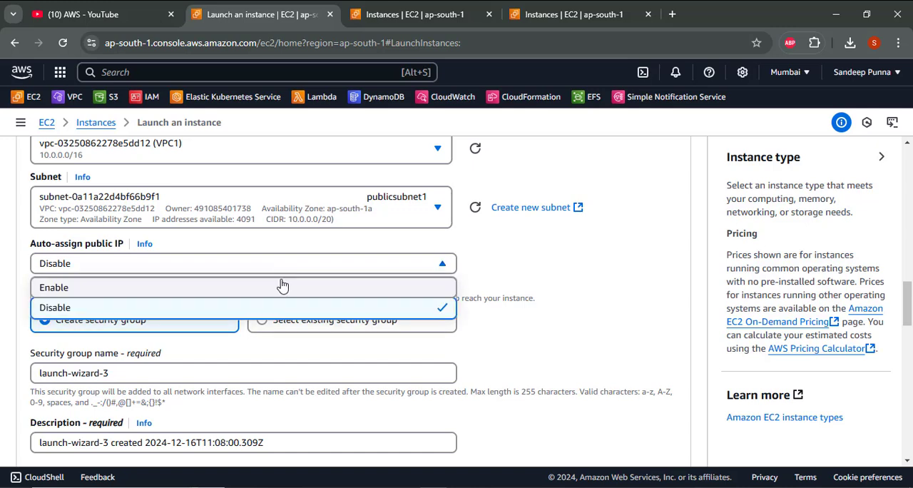
click(280, 289)
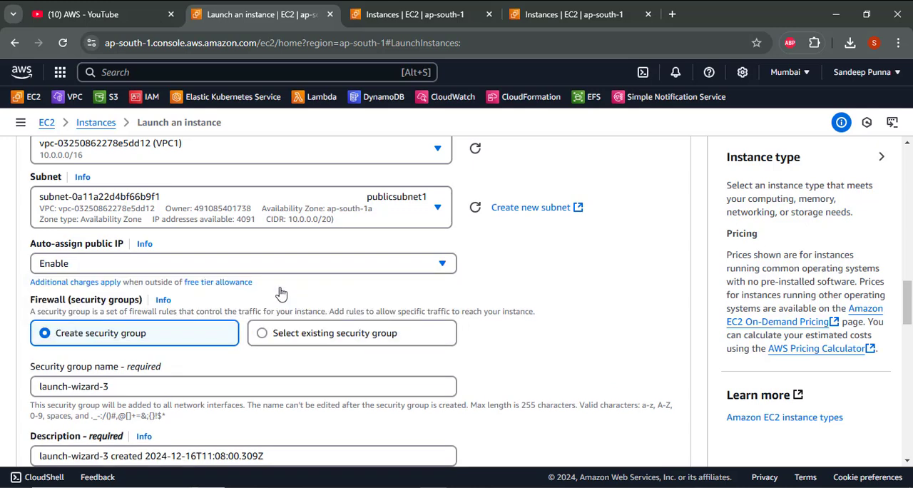
scroll(280, 293, down, 1)
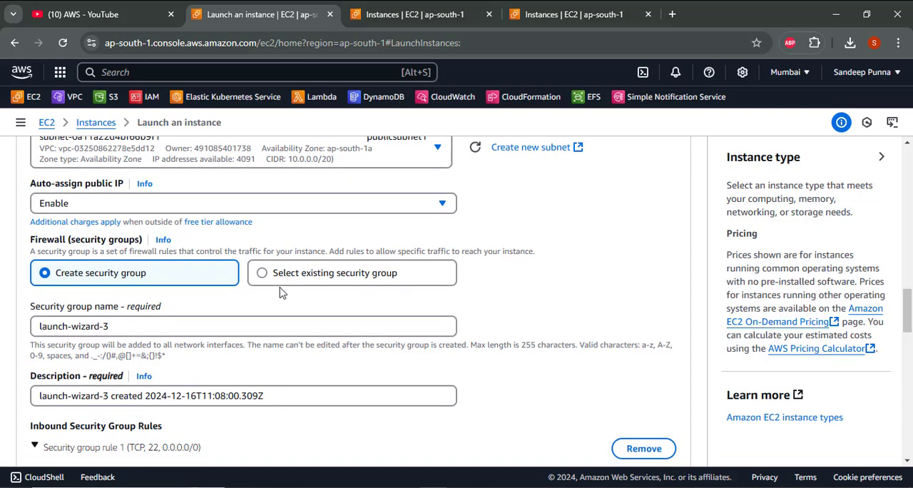
click(276, 281)
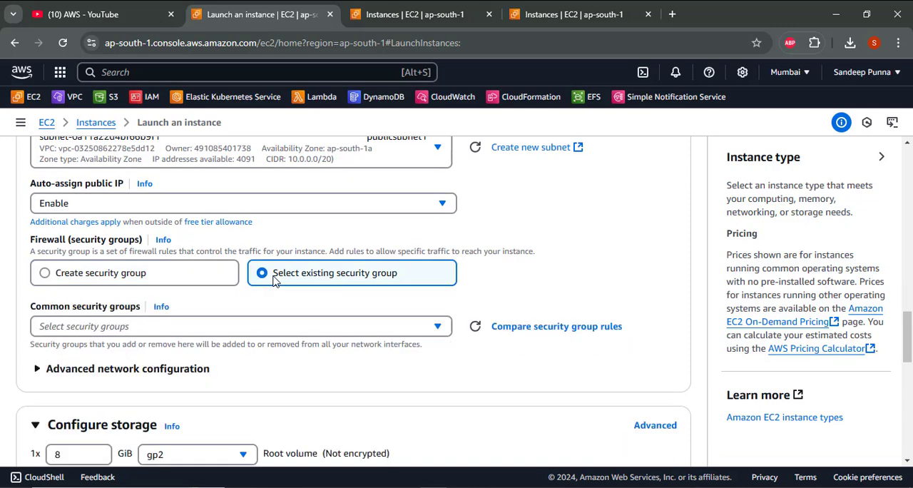
click(200, 327)
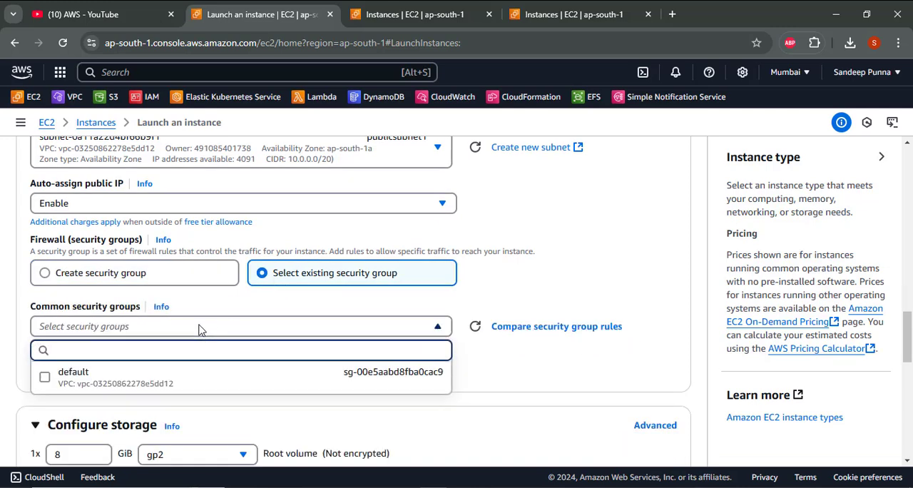
click(166, 271)
click(166, 275)
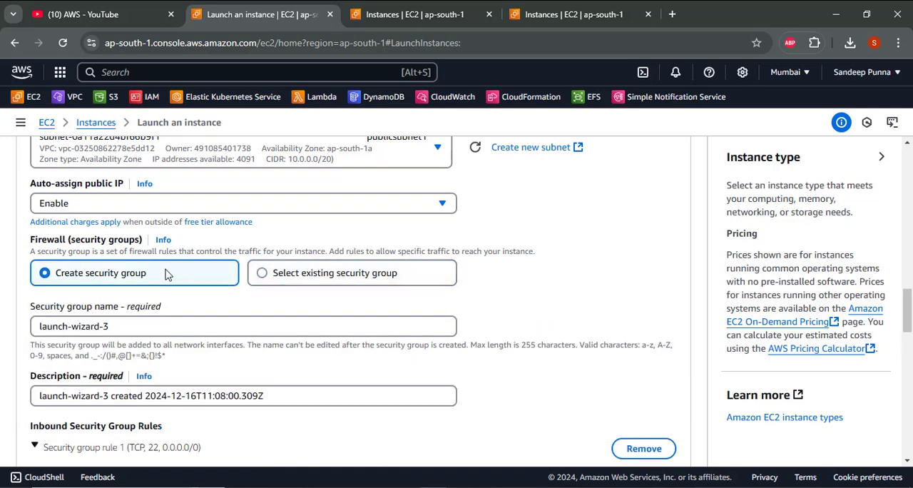
- Replace the new security group's default name with open-network
click(179, 332)
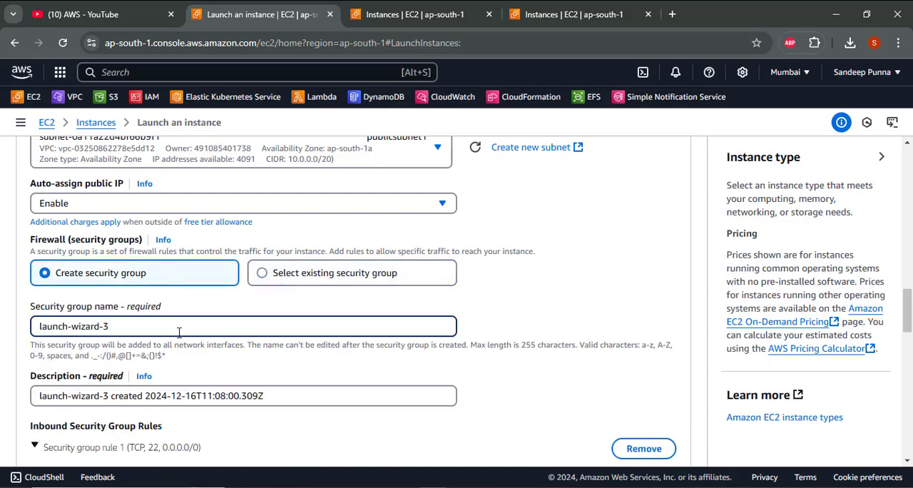
scroll(179, 333, down, 3)
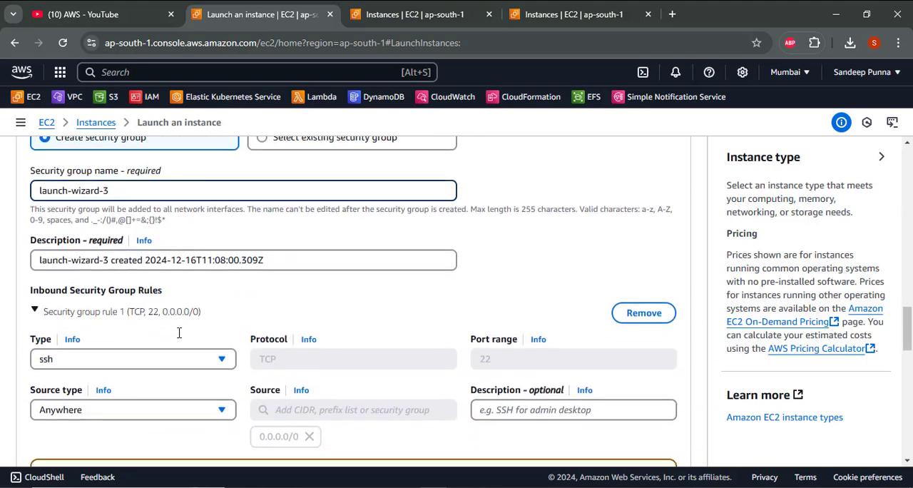
scroll(179, 338, down, 3)
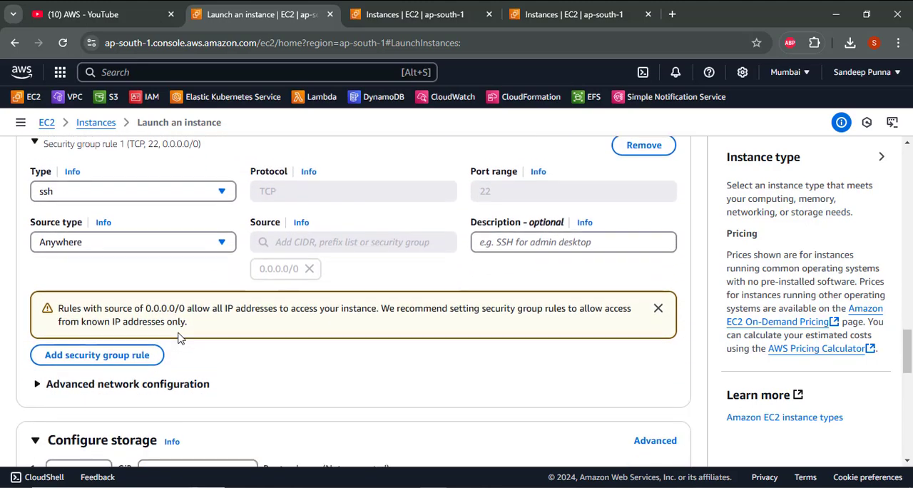
scroll(179, 338, up, 5)
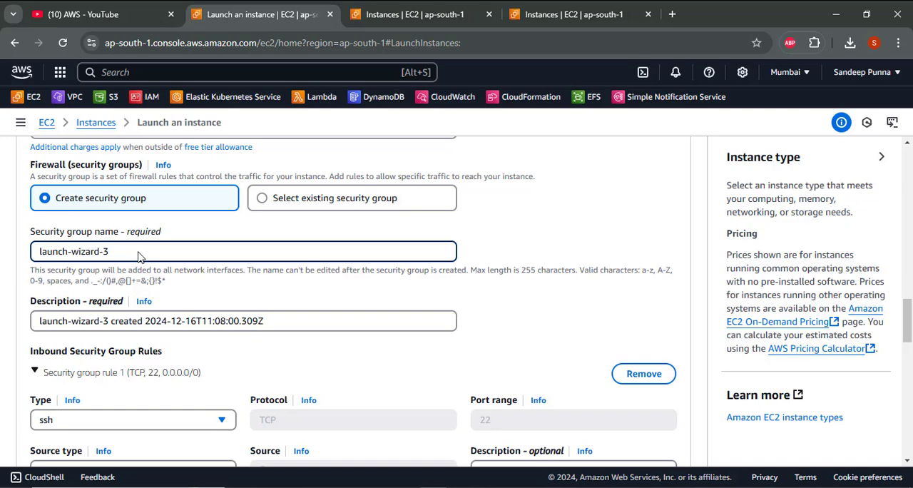
key(BackSpace)
key(BackSpace)
key(BackSpace)
key(BackSpace)
key(BackSpace)
key(BackSpace)
key(BackSpace)
key(BackSpace)
key(BackSpace)
key(ctrl+a)
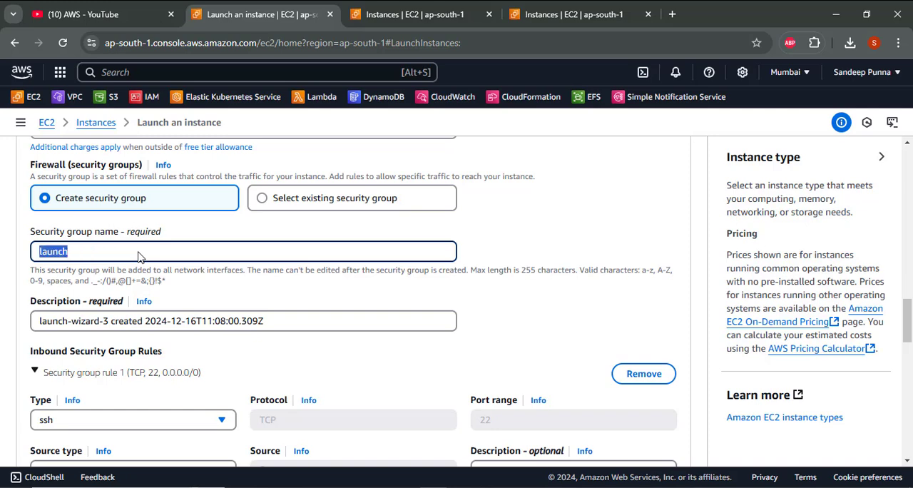
key(BackSpace)
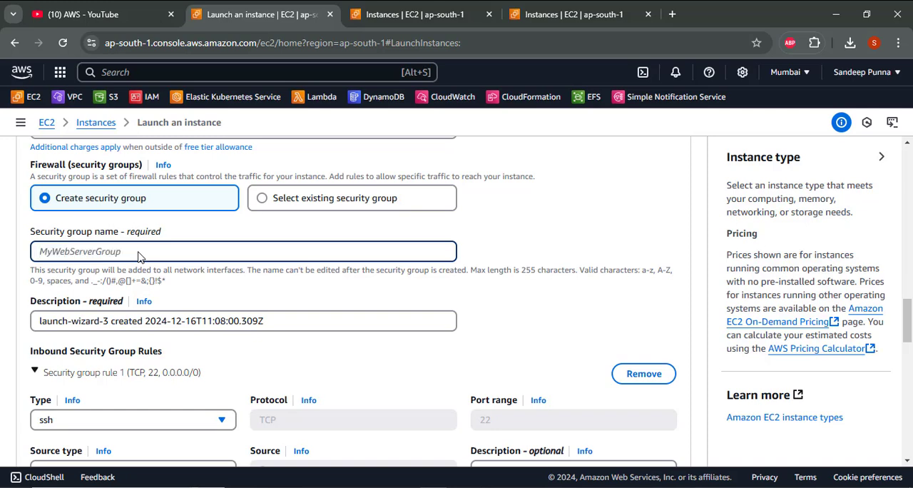
text(ope)
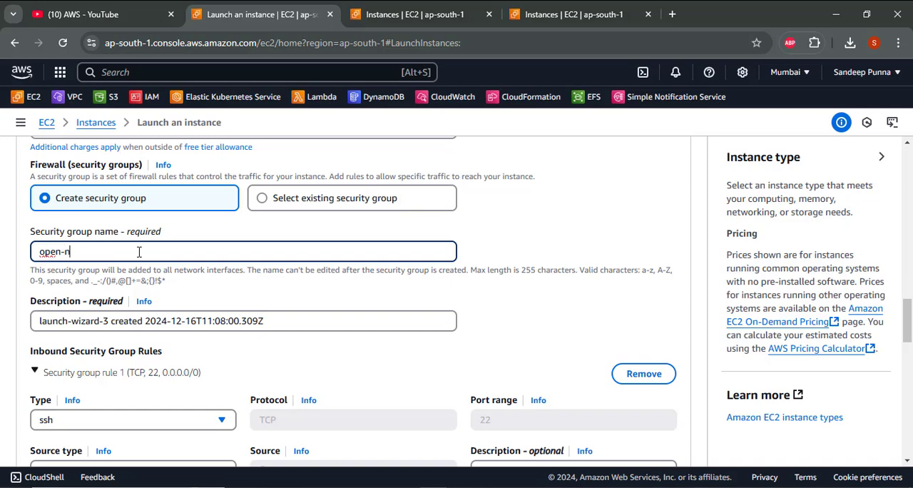
text(n-network)
- Add a second inbound rule to the security group and set its type to All traffic
scroll(139, 251, down, 5)
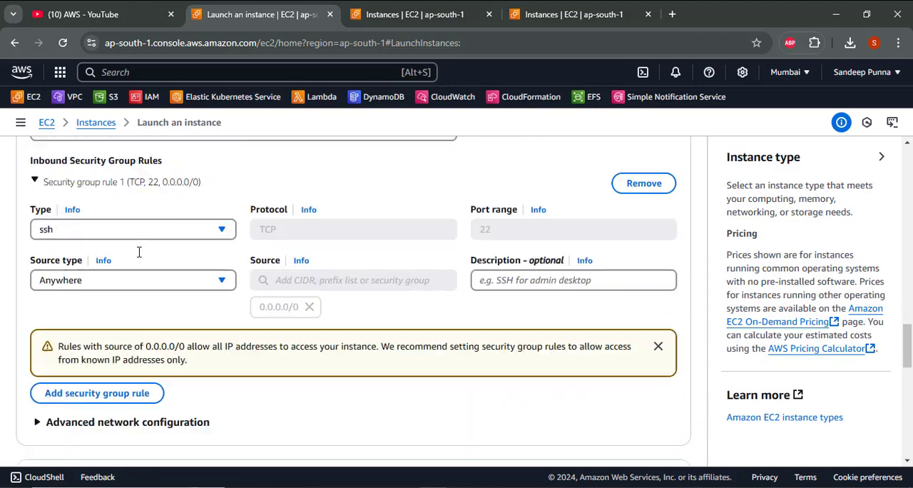
scroll(139, 251, down, 3)
scroll(139, 251, up, 2)
scroll(139, 251, down, 1)
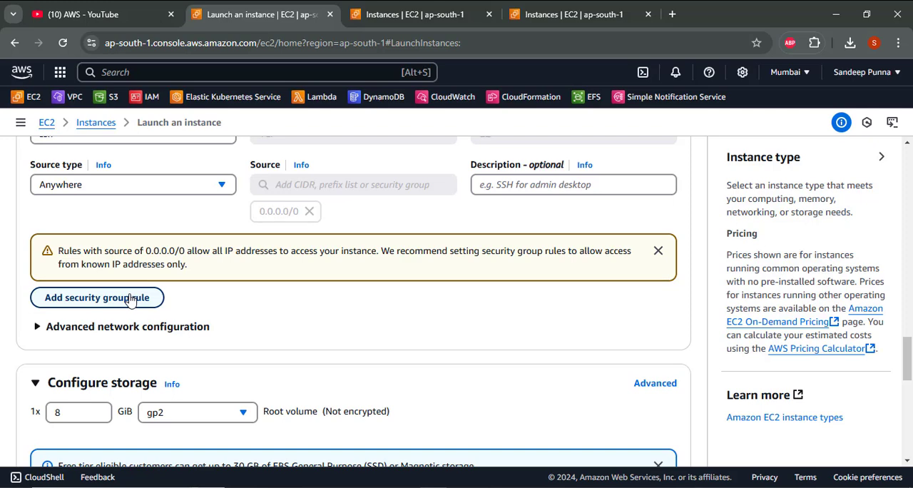
scroll(129, 300, up, 1)
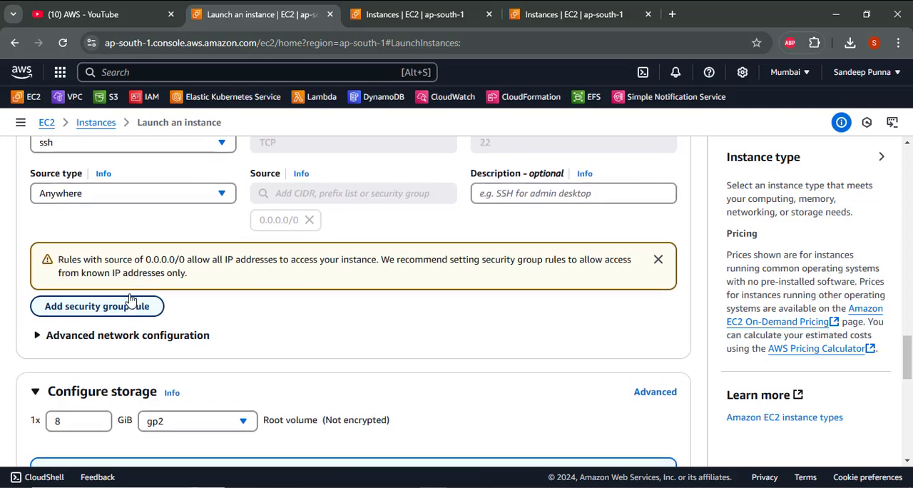
scroll(129, 300, down, 1)
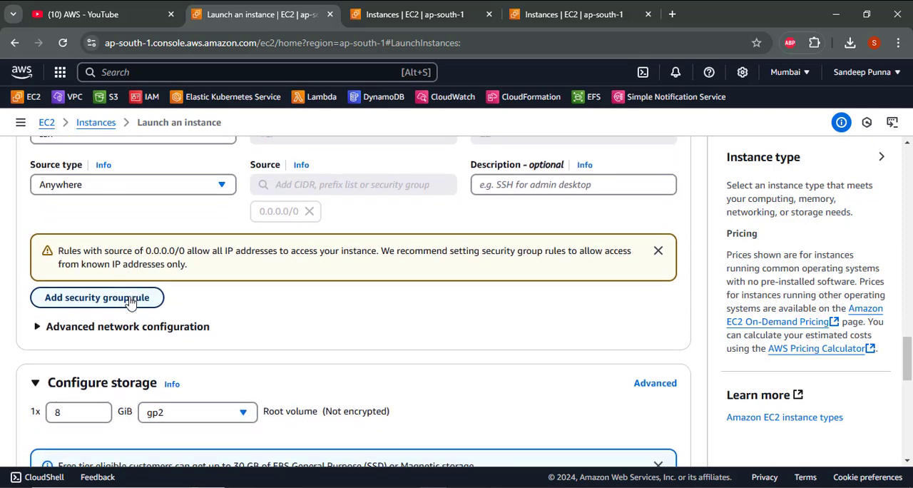
click(129, 298)
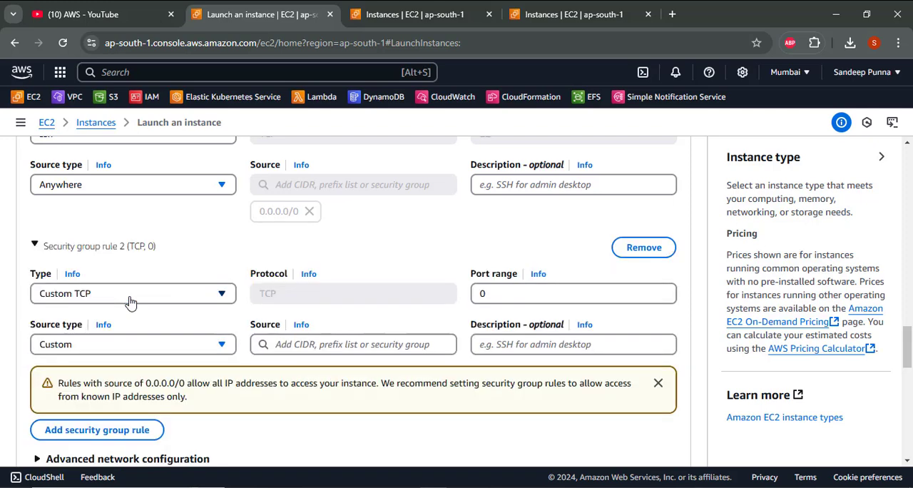
click(129, 300)
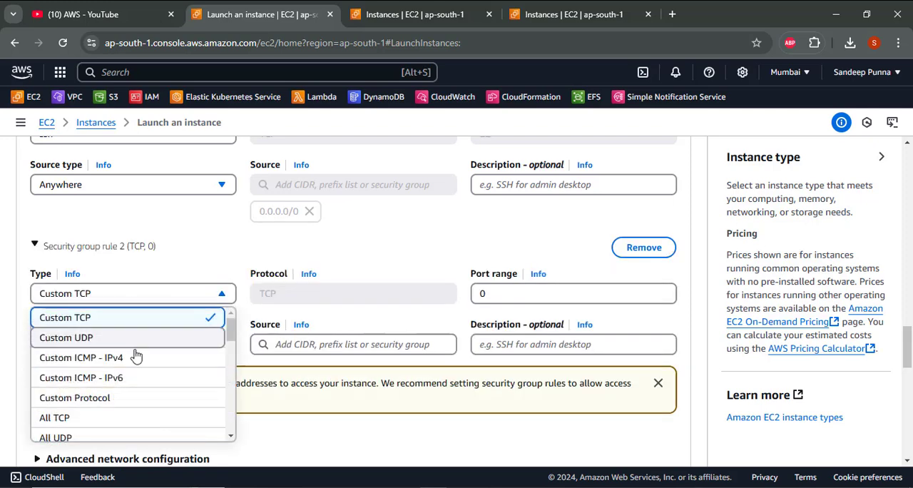
scroll(133, 372, down, 2)
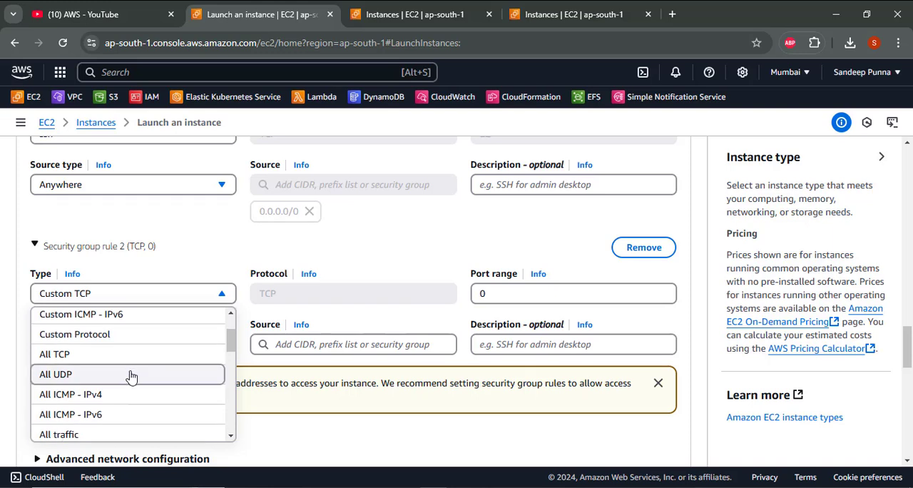
click(103, 435)
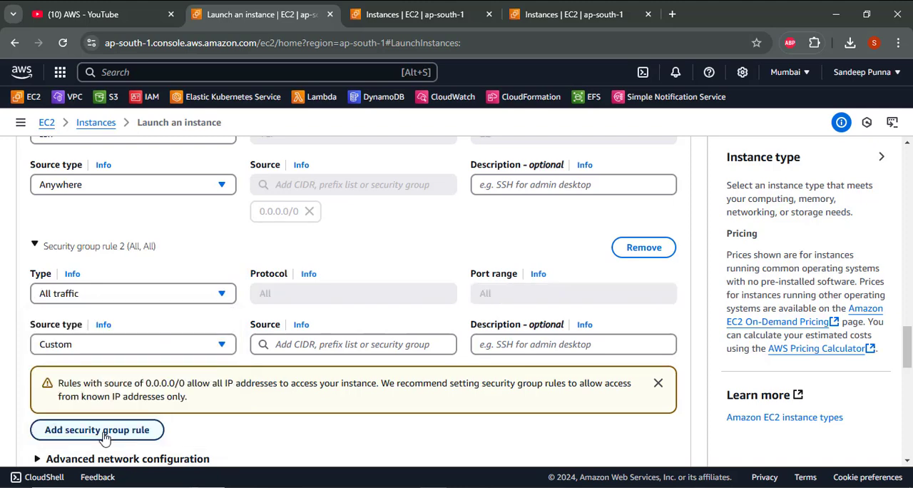
- Set the source type of the All traffic inbound rule to Anywhere
click(79, 344)
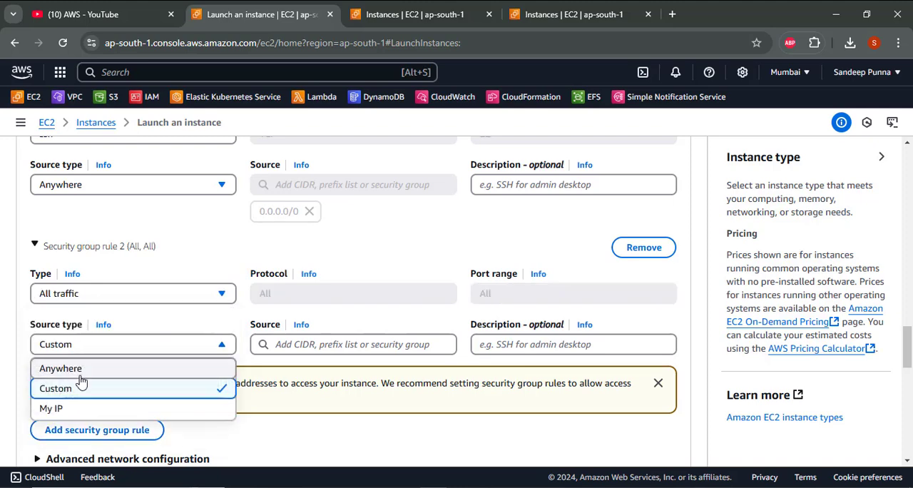
click(80, 372)
scroll(167, 379, up, 5)
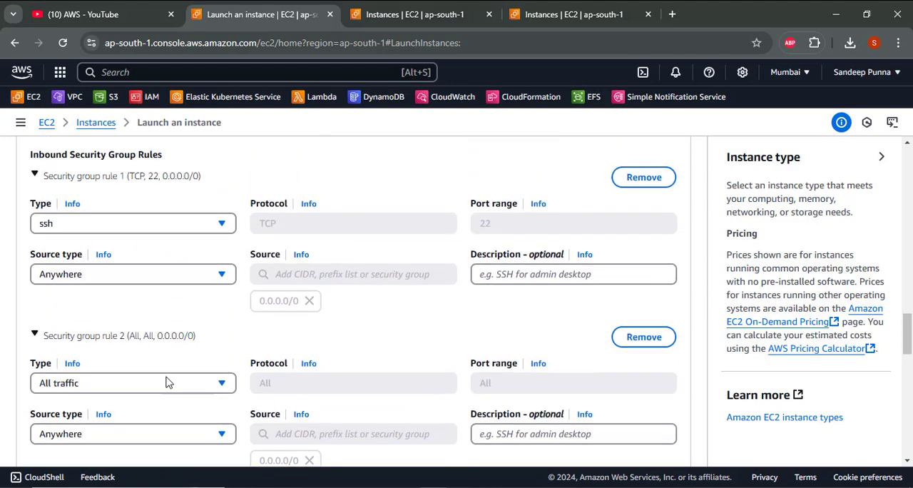
scroll(167, 381, down, 5)
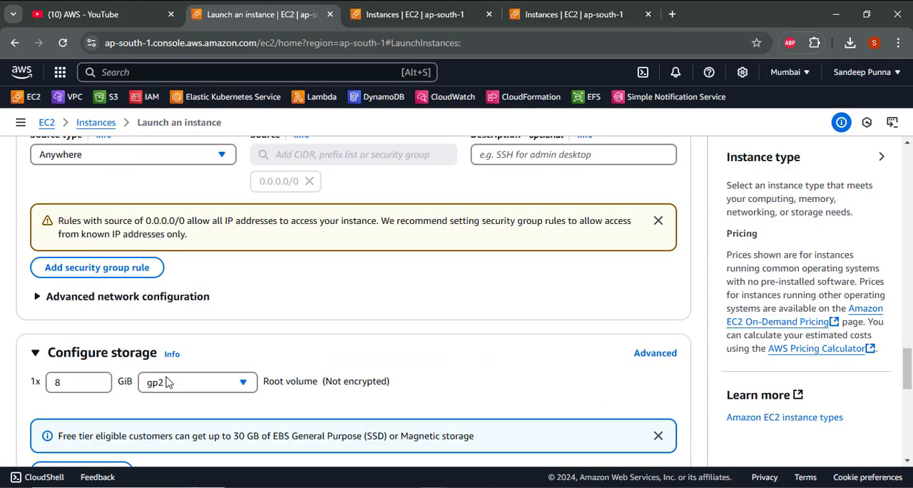
- Review the summary and network settings of the VPC1 instance and launch it
scroll(167, 382, down, 10)
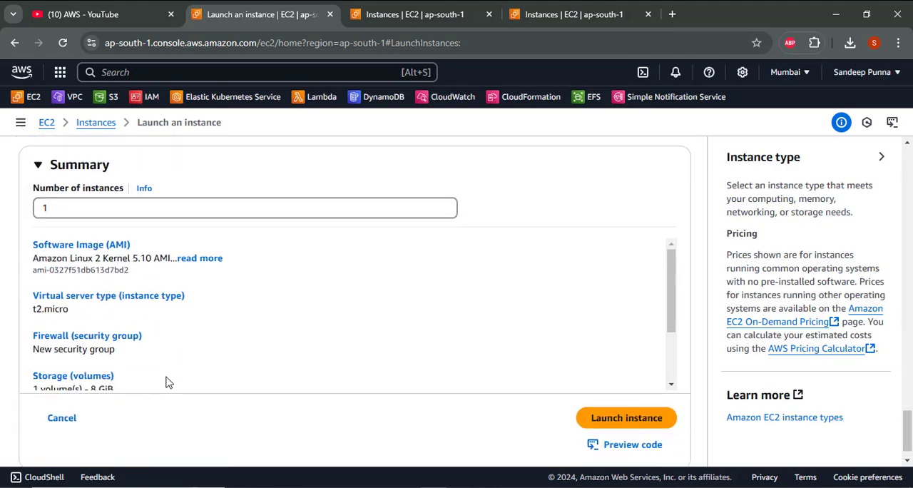
scroll(149, 347, down, 3)
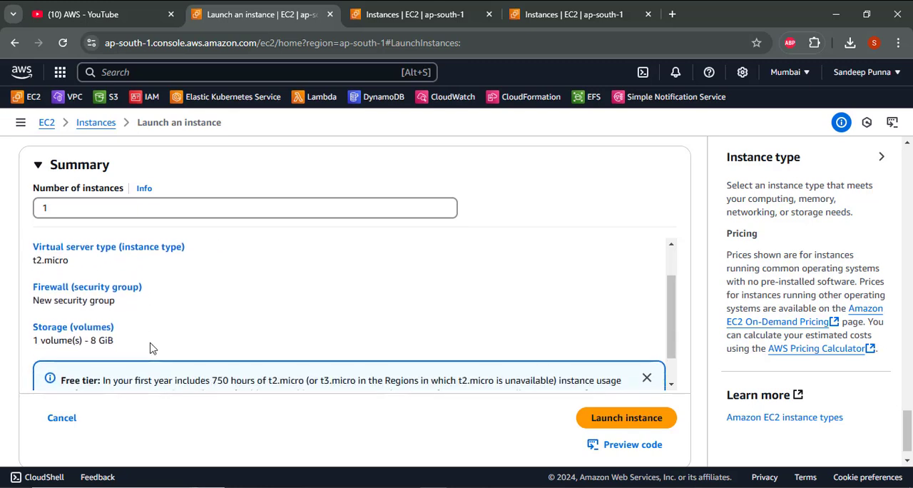
scroll(150, 347, up, 2)
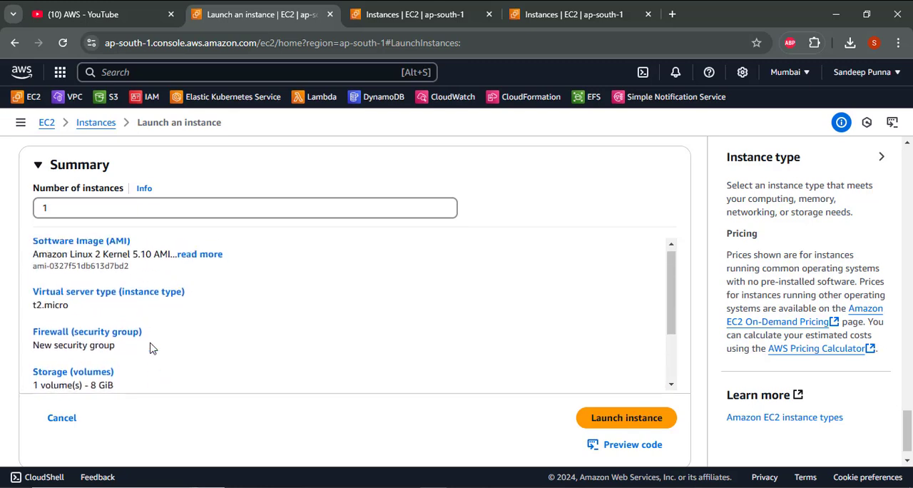
scroll(150, 348, down, 3)
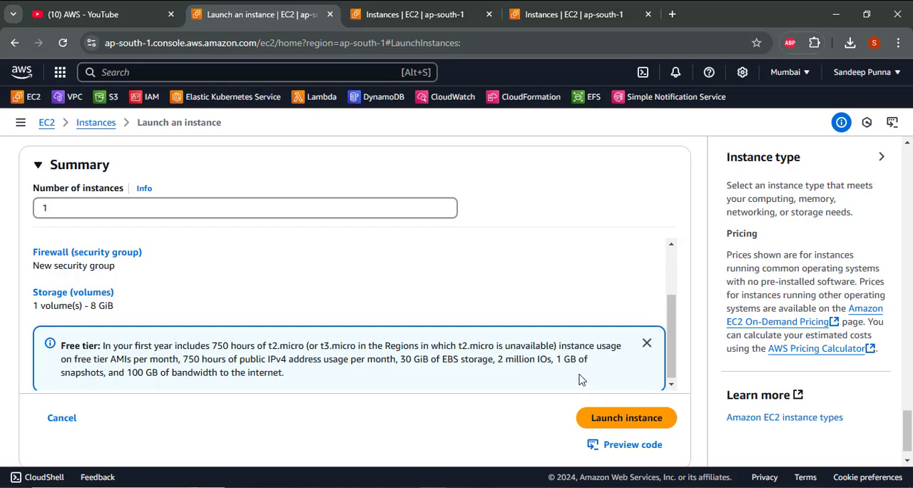
scroll(582, 385, up, 7)
scroll(582, 385, up, 8)
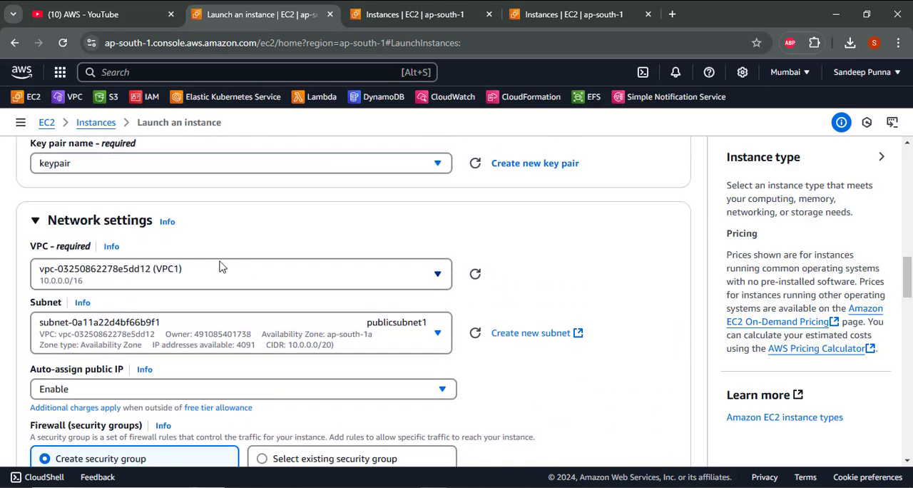
scroll(221, 267, down, 2)
scroll(200, 228, up, 1)
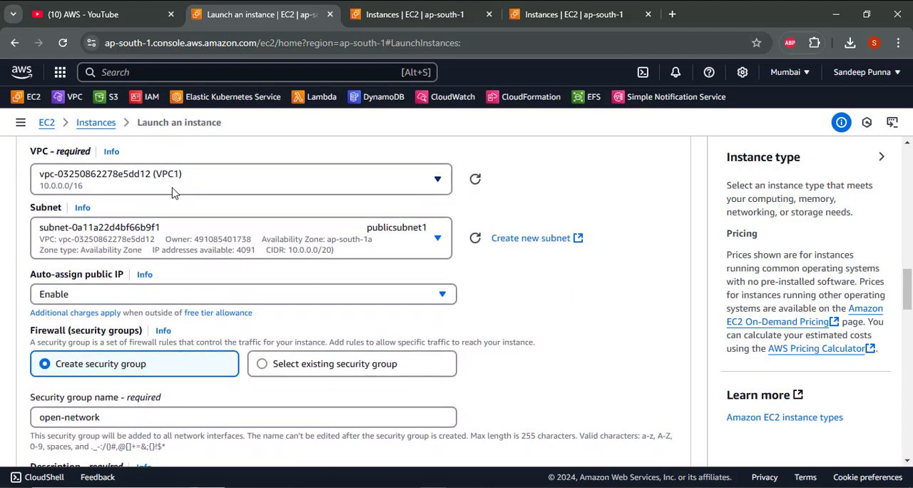
scroll(172, 193, down, 1)
scroll(171, 193, down, 1)
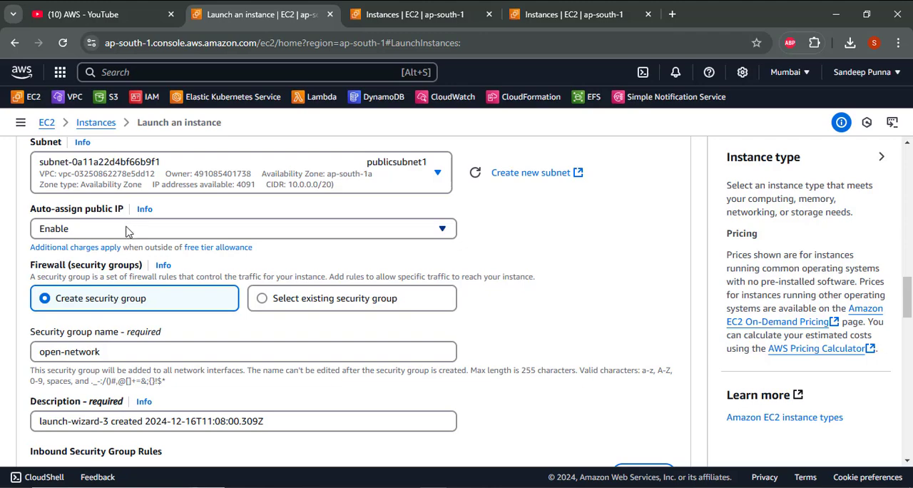
scroll(126, 230, down, 8)
scroll(126, 231, down, 10)
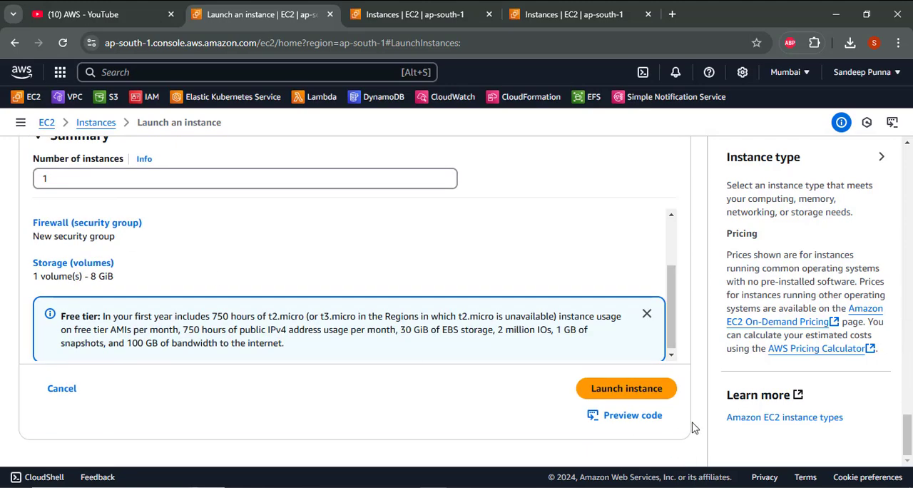
click(610, 386)
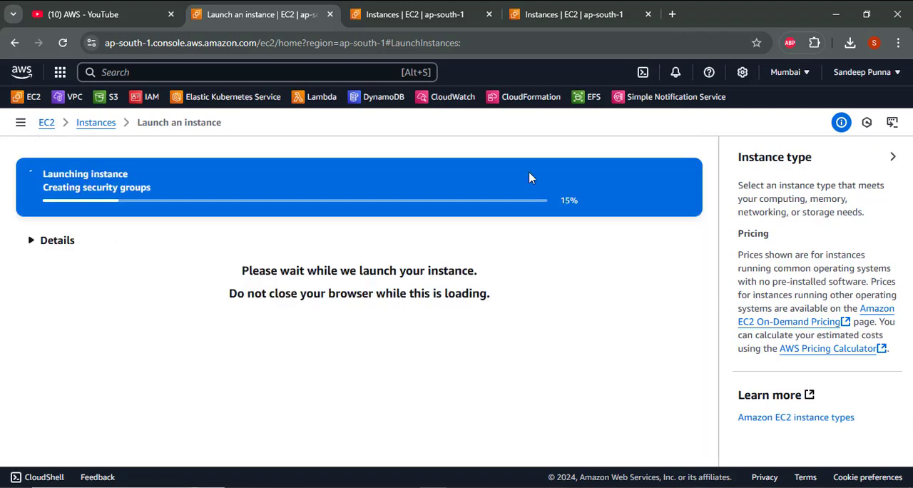
- Start launching another EC2 instance from the second Instances page and name it instance2
click(456, 15)
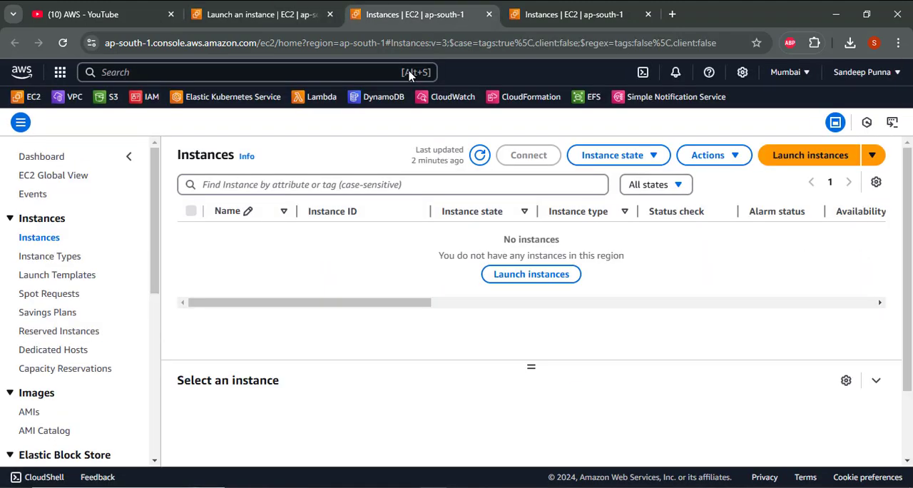
click(853, 158)
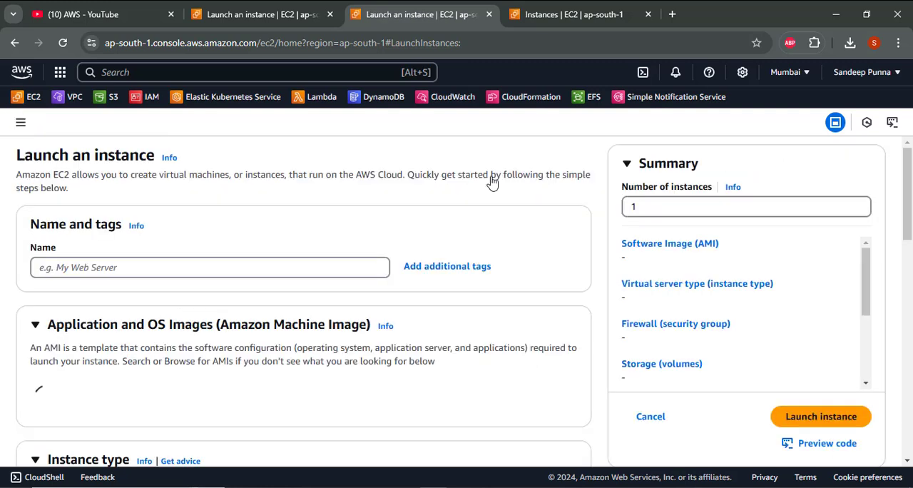
click(179, 269)
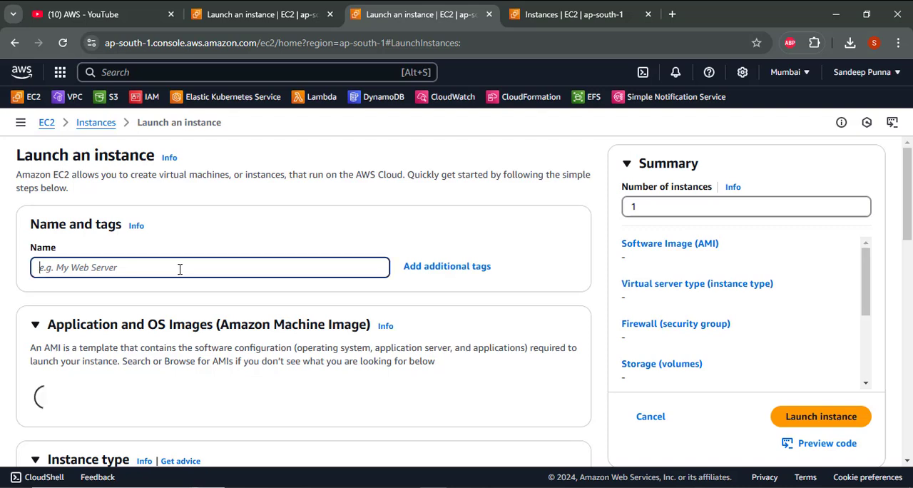
text(instanc)
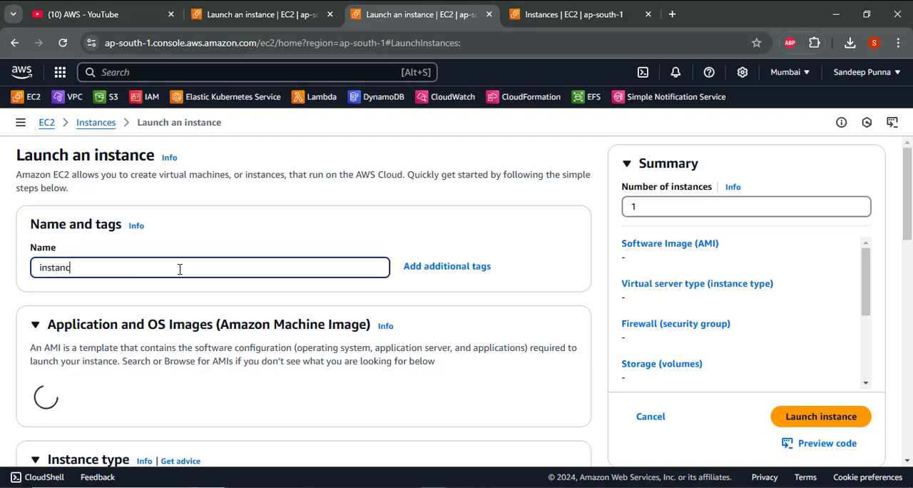
text(e2)
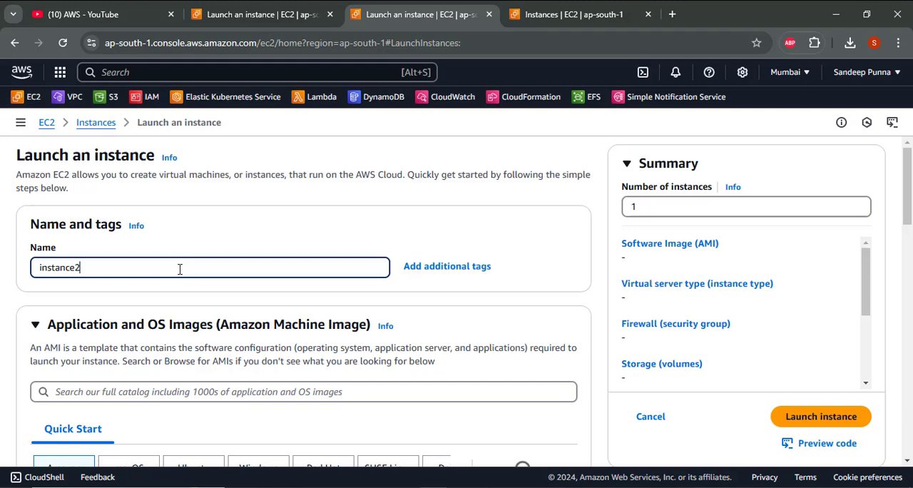
- Choose the Amazon Linux 2 AMI (HVM) - Kernel 5.10, SSD Volume Type image for instance2
scroll(180, 269, down, 4)
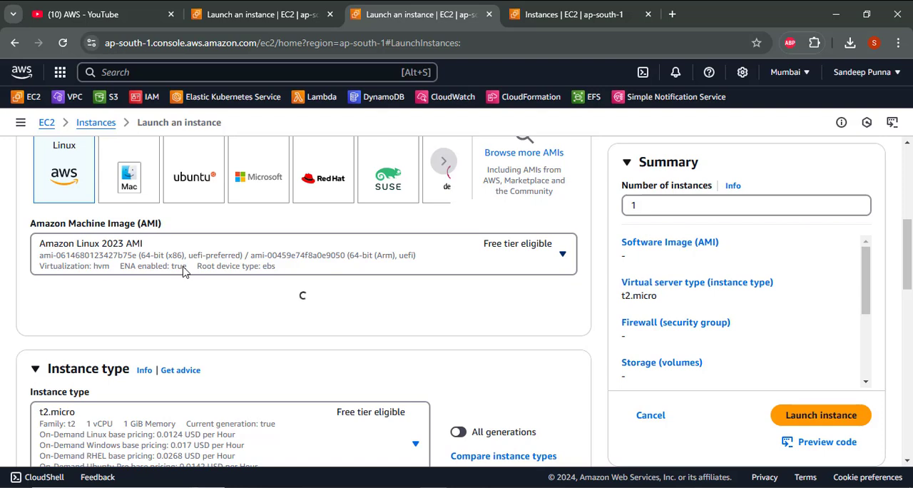
click(183, 270)
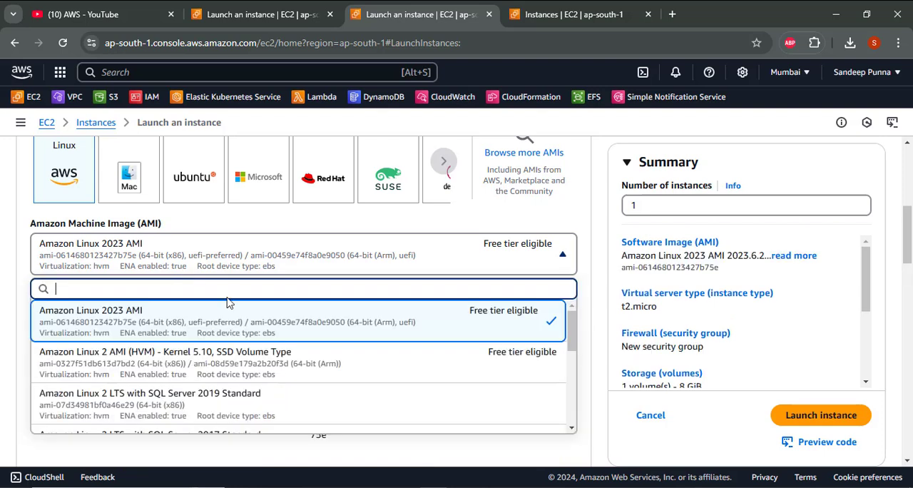
click(233, 372)
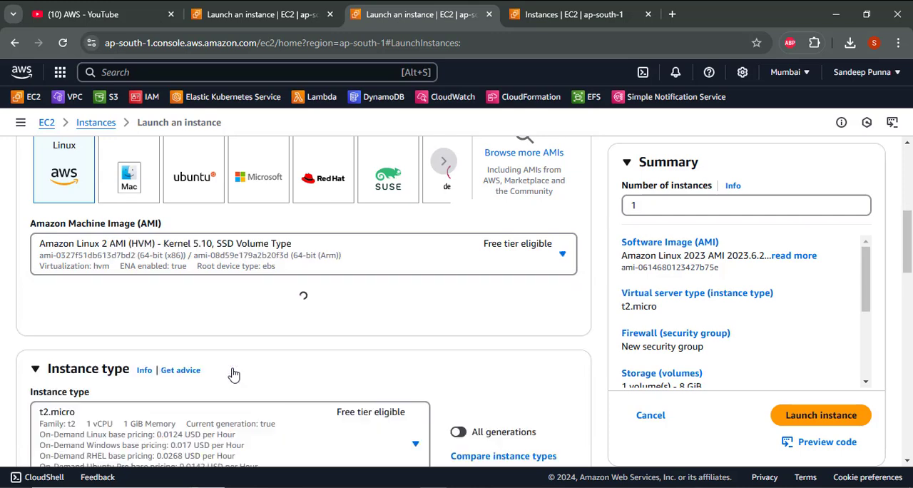
- Select the existing key pair named keypair for instance2's login
scroll(233, 373, down, 2)
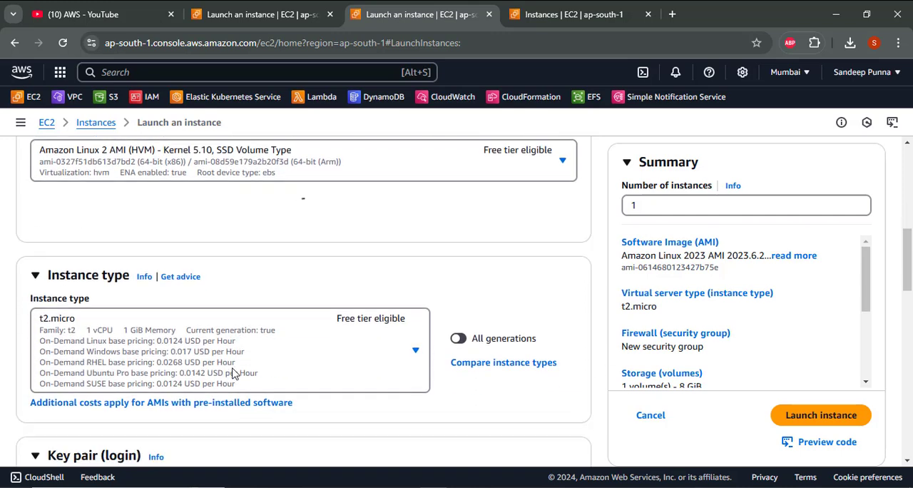
scroll(233, 372, down, 1)
scroll(233, 373, down, 2)
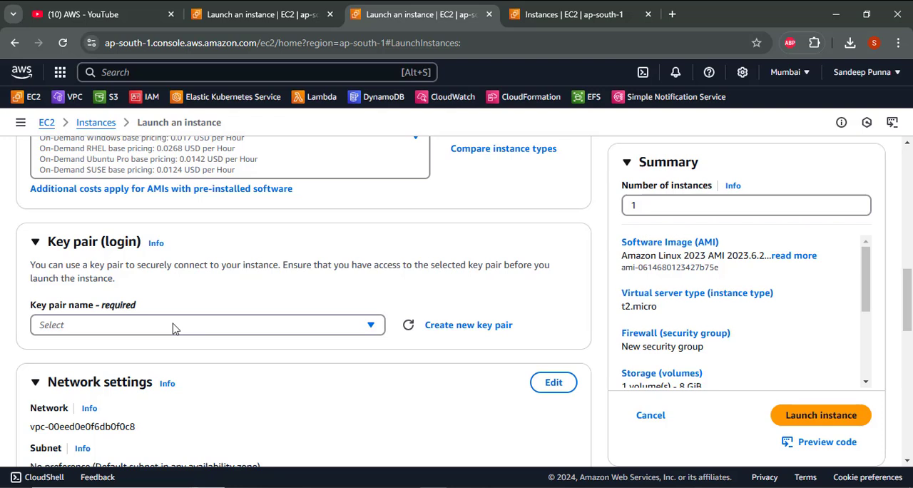
scroll(173, 328, up, 2)
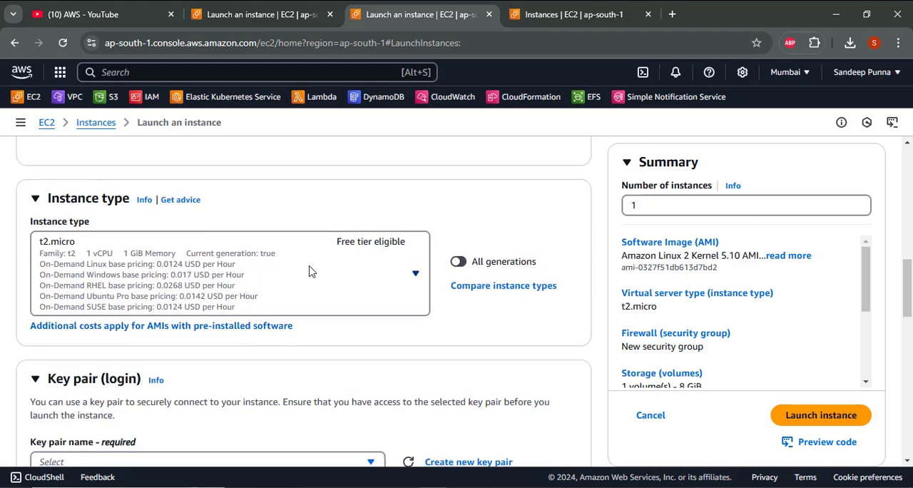
scroll(311, 271, down, 4)
click(217, 152)
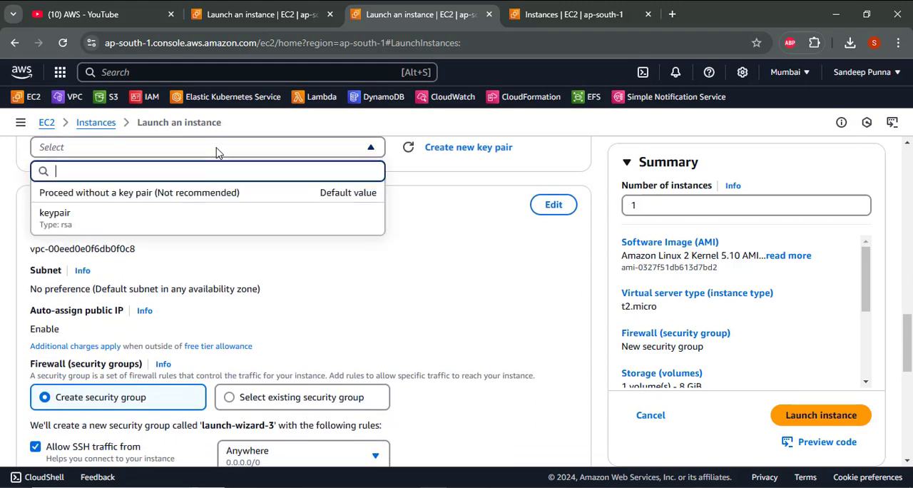
click(214, 217)
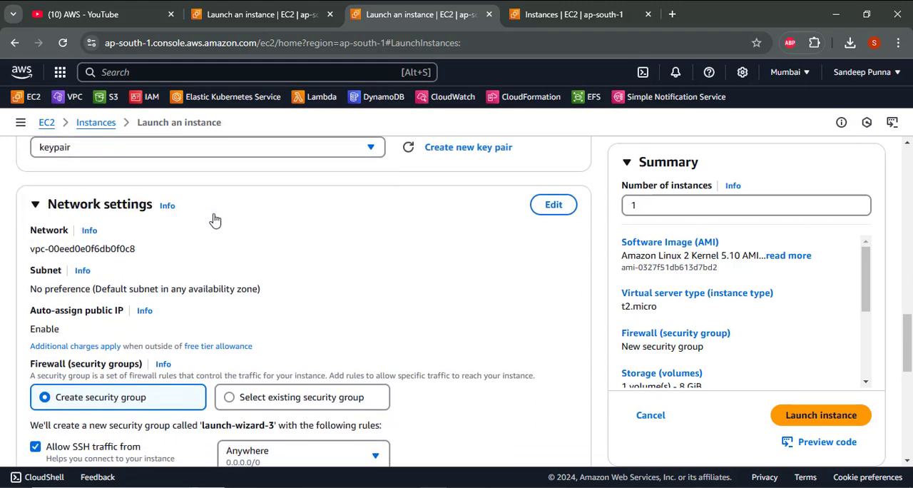
- Edit instance2's network settings and set its VPC to vpc2 (20.0.0.0/16)
scroll(215, 219, down, 1)
scroll(214, 214, up, 1)
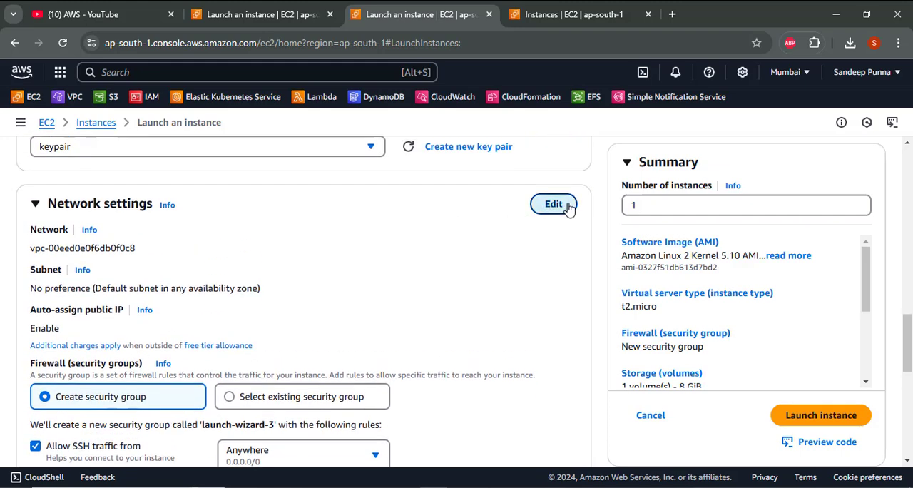
click(553, 205)
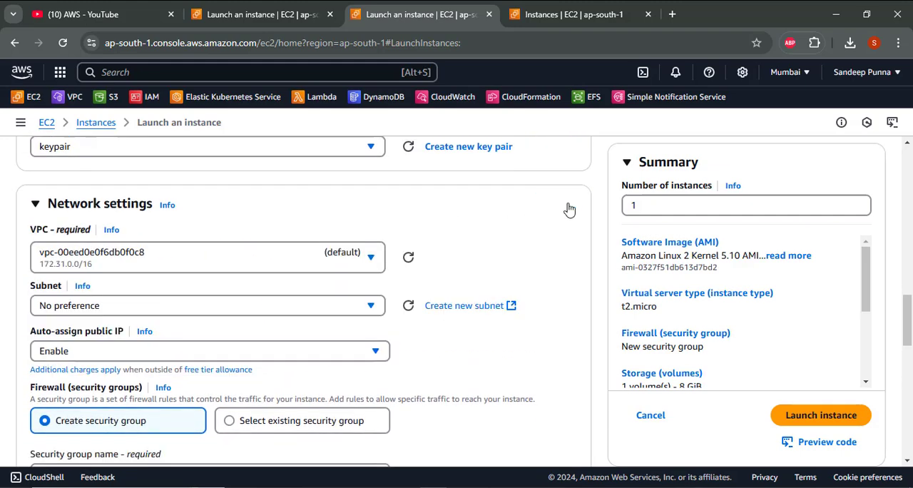
click(204, 263)
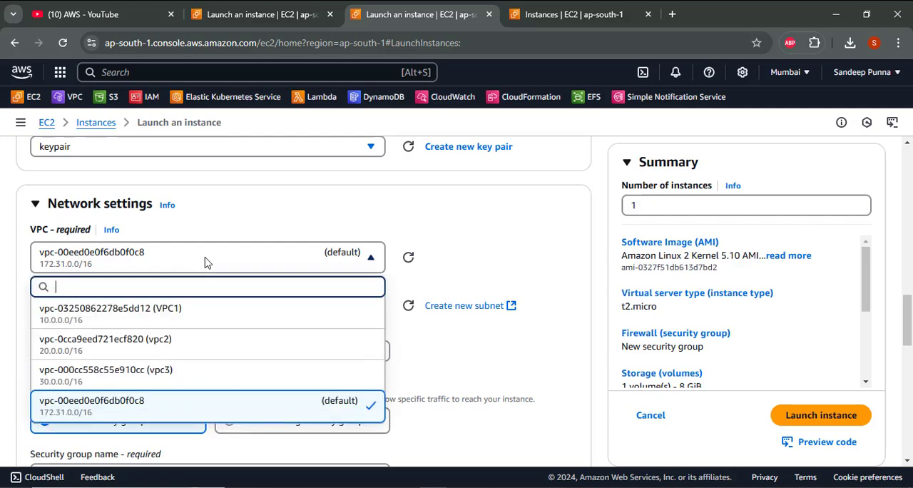
click(207, 344)
- Enable auto-assignment of a public IP for instance2
scroll(207, 343, down, 1)
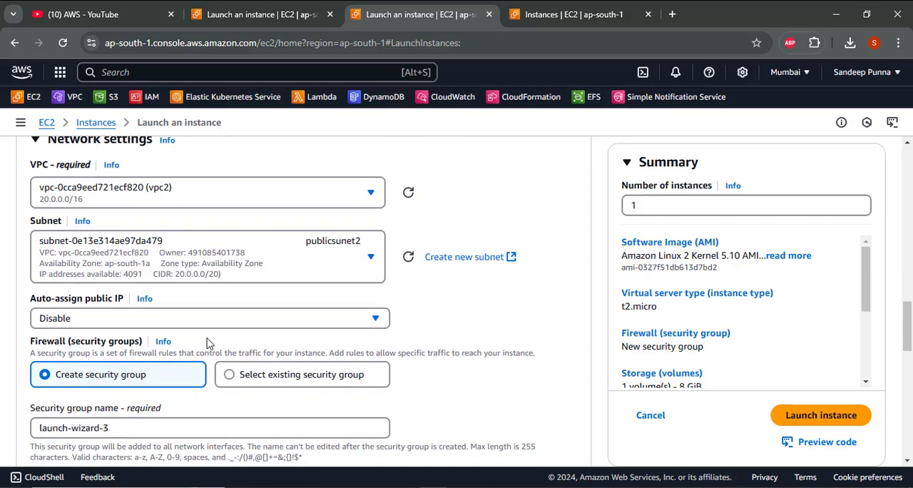
click(158, 320)
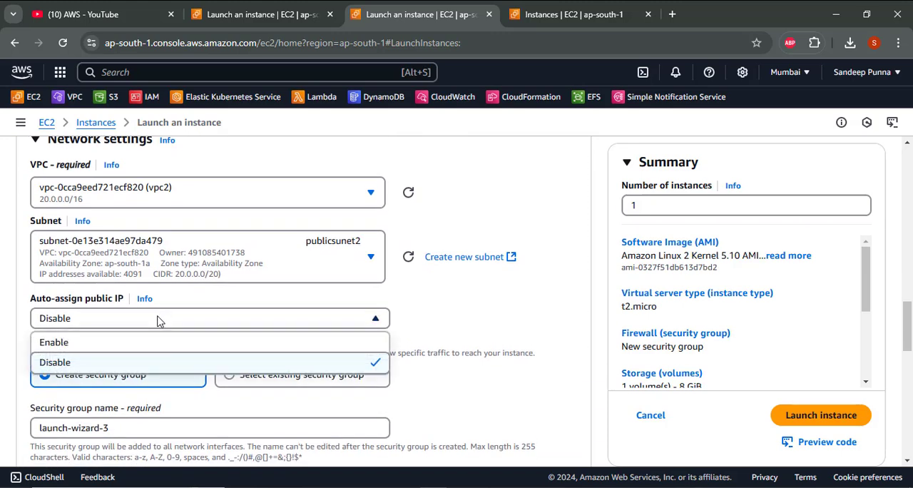
click(162, 343)
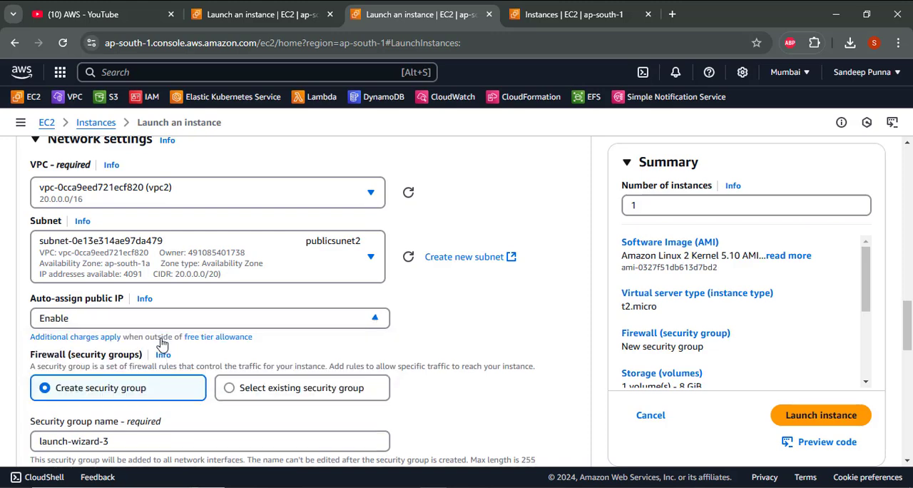
scroll(161, 340, down, 2)
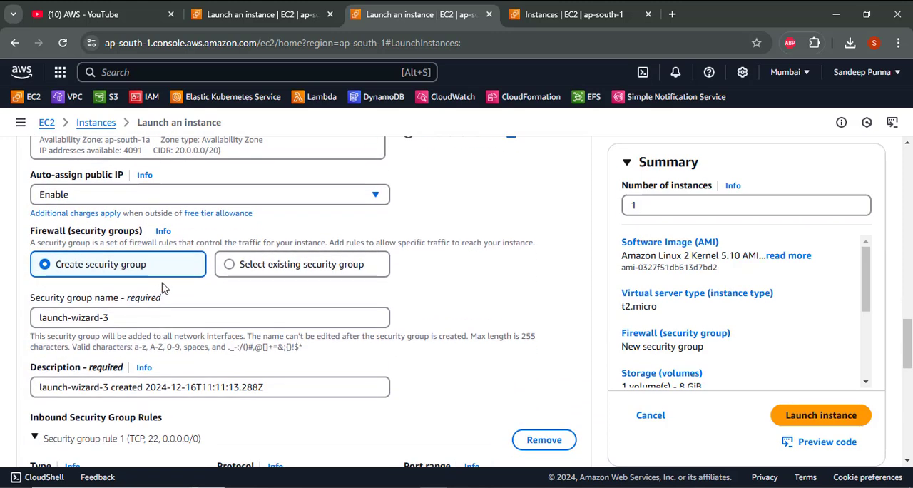
click(263, 265)
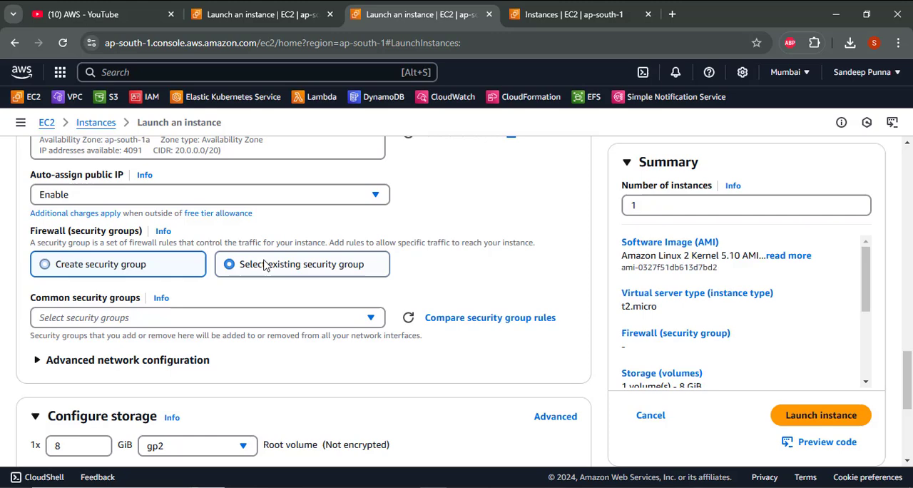
click(236, 322)
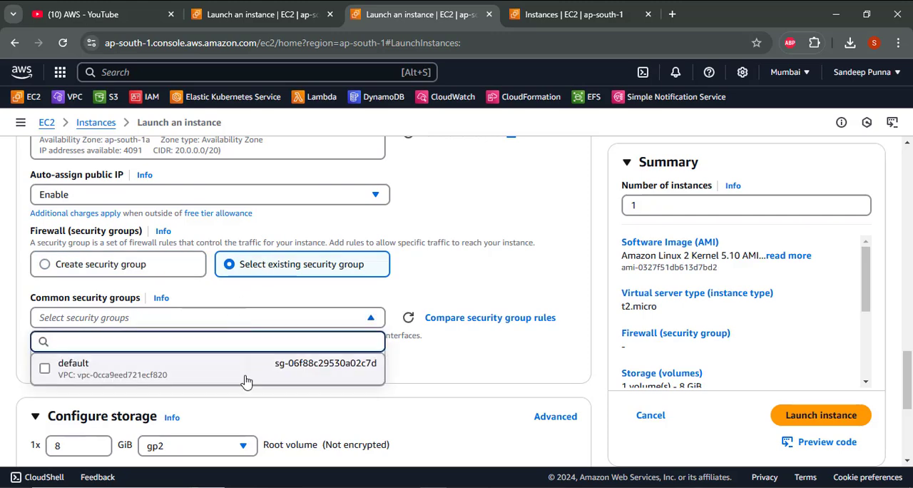
scroll(246, 382, down, 1)
scroll(247, 380, up, 1)
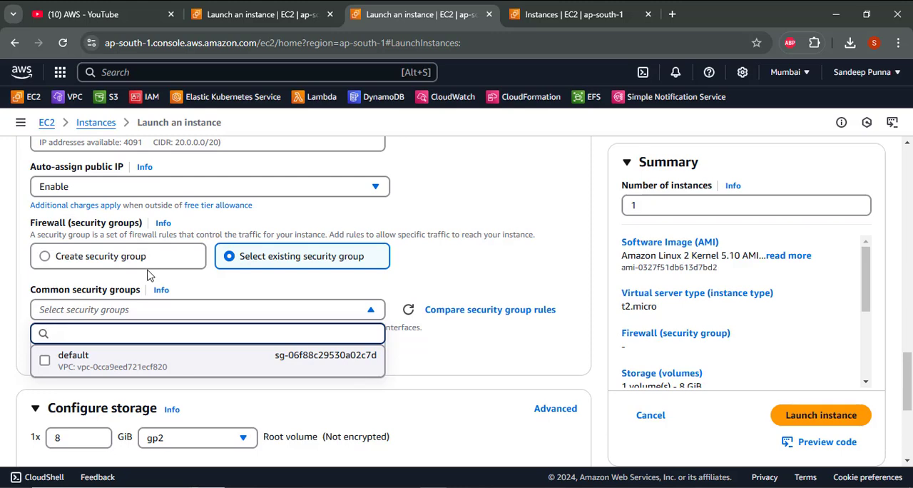
click(141, 261)
click(141, 262)
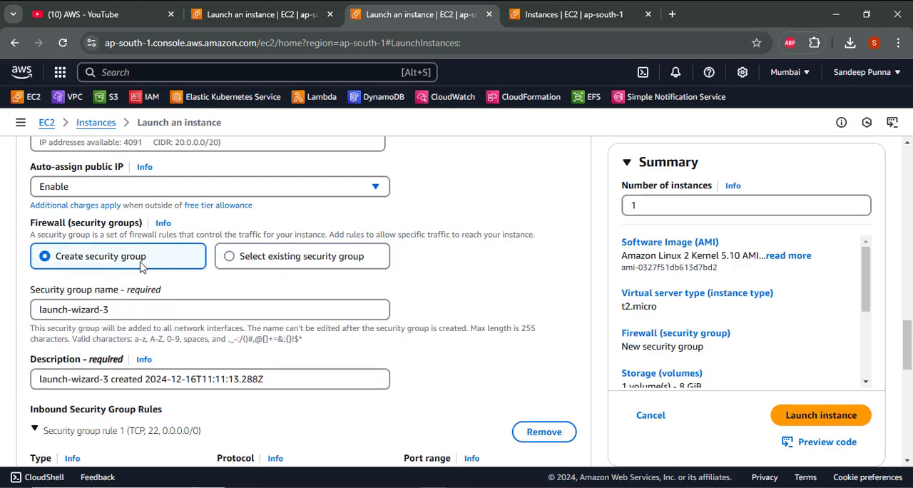
- Add a second inbound security group rule for instance2 that allows All traffic from source type Anywhere
click(148, 312)
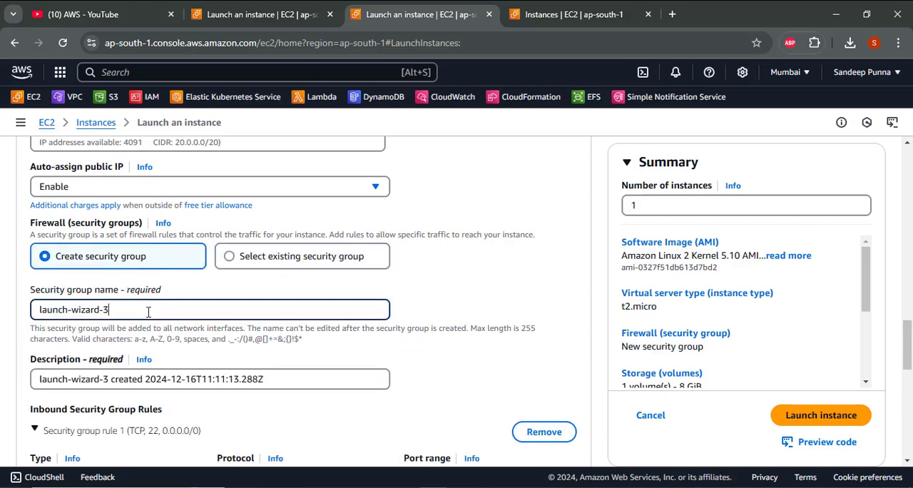
scroll(148, 312, down, 2)
scroll(149, 311, down, 6)
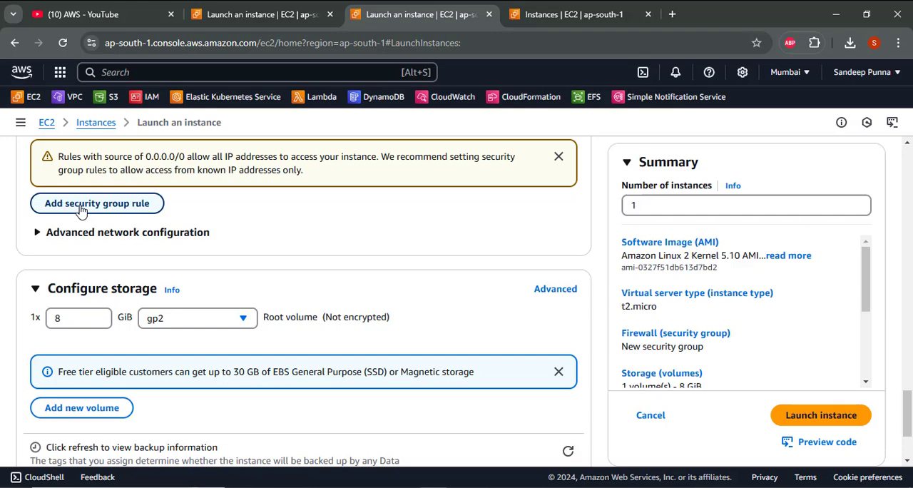
click(81, 207)
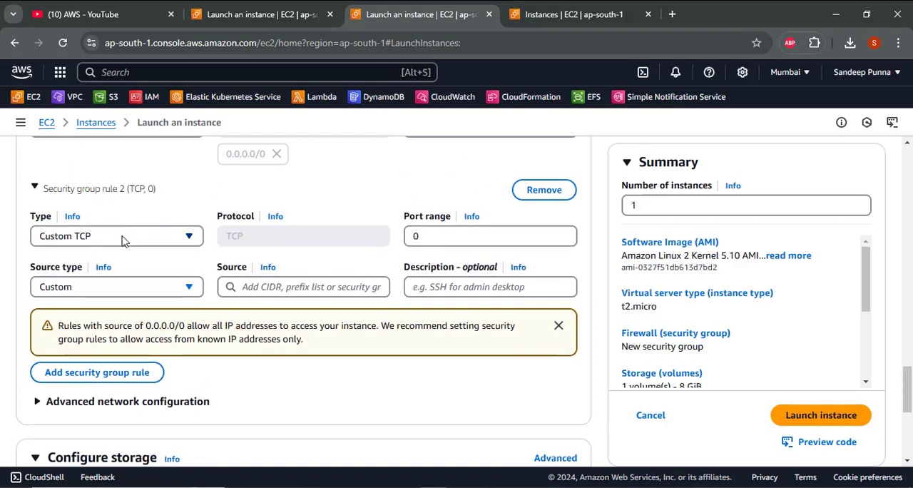
click(123, 240)
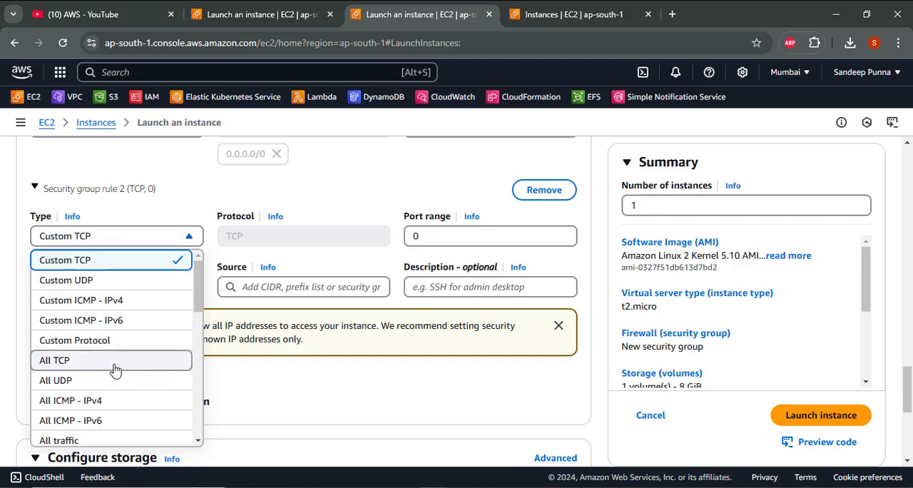
scroll(115, 368, down, 3)
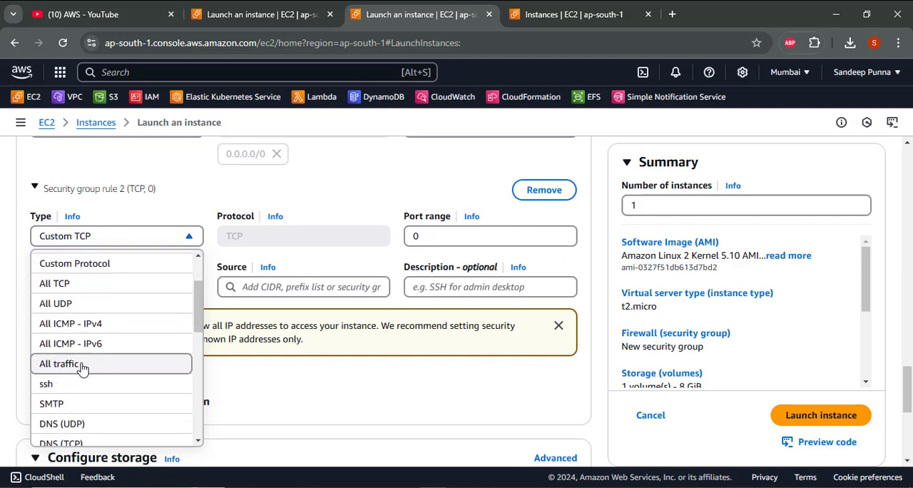
click(82, 365)
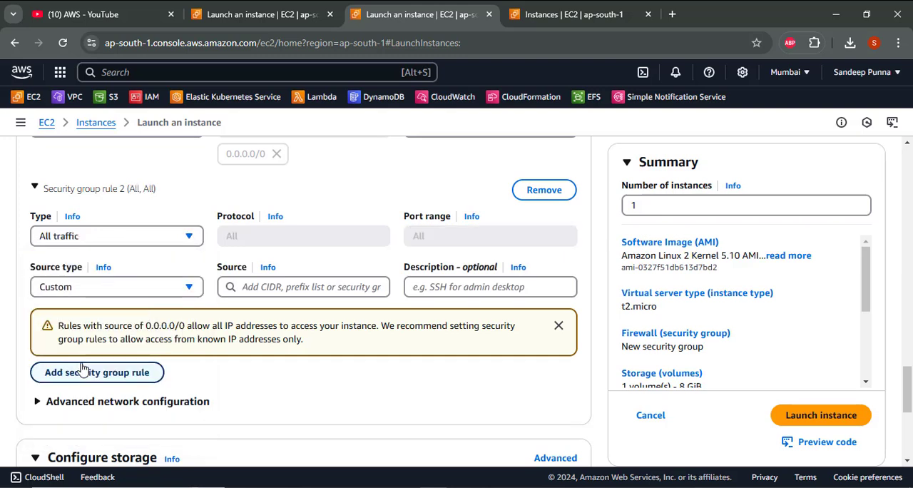
click(72, 287)
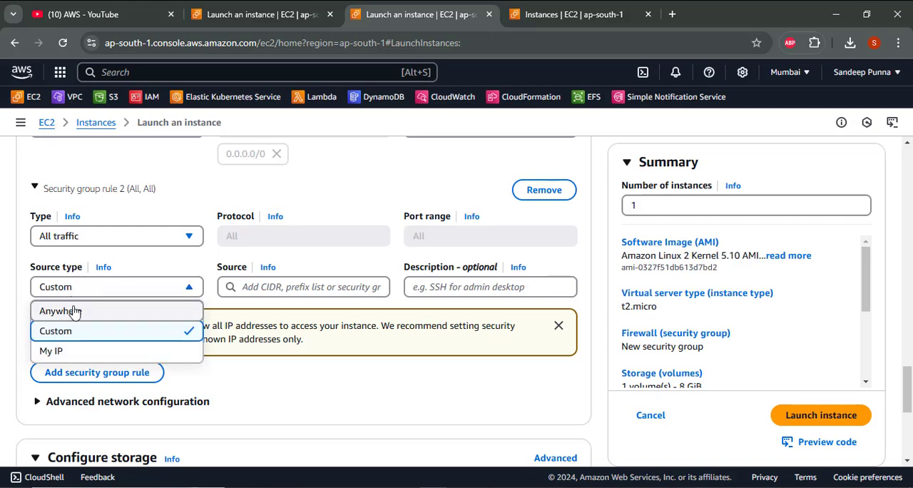
click(74, 310)
- Launch instance2 with the default storage settings
scroll(271, 315, down, 3)
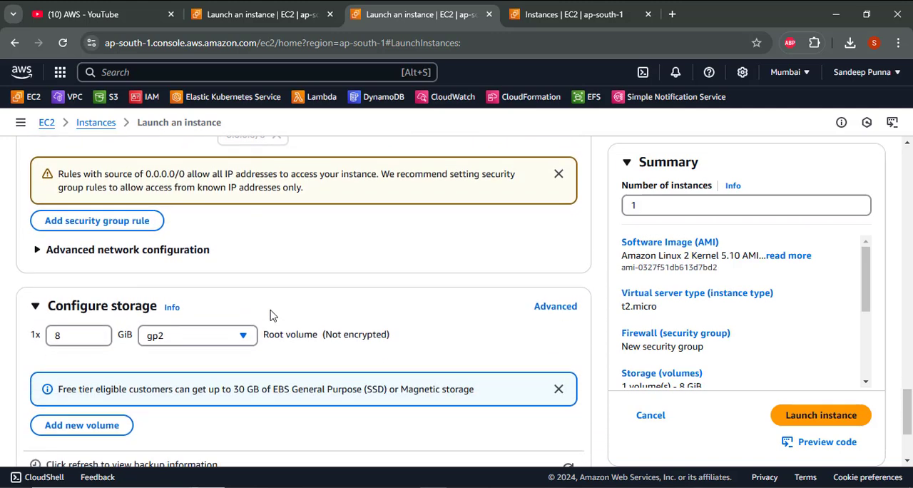
scroll(271, 314, down, 2)
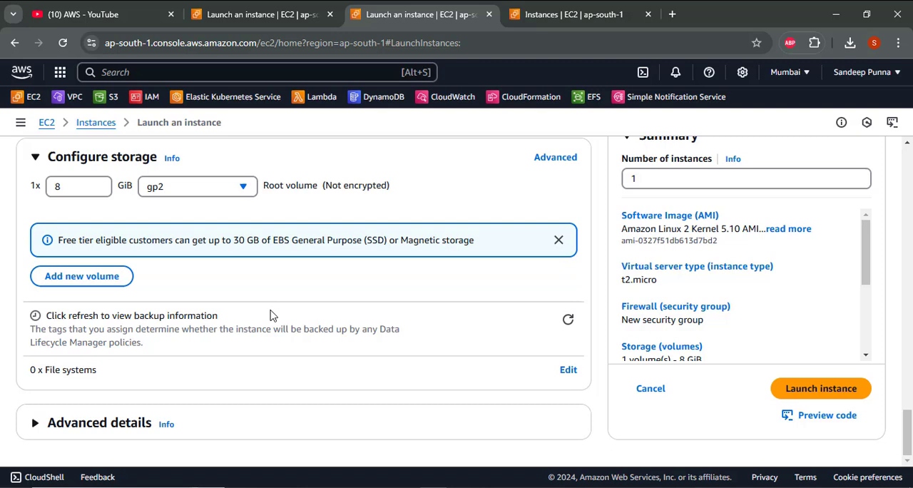
click(834, 385)
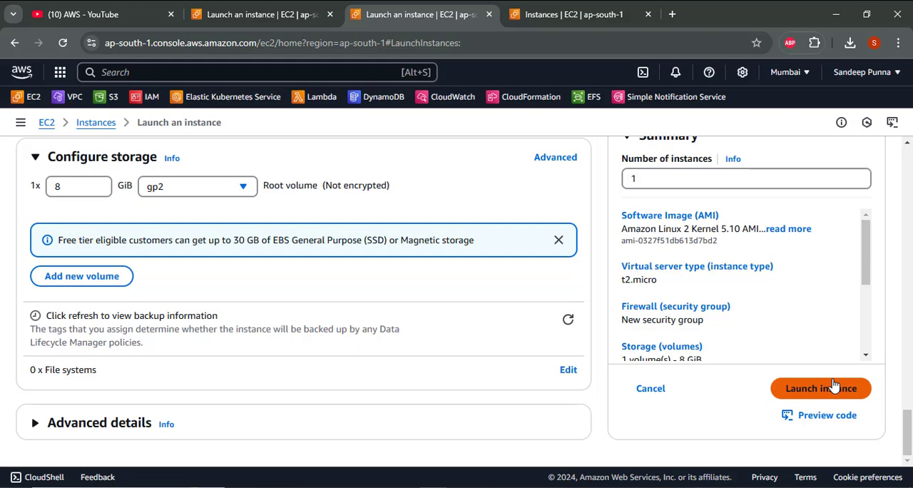
- Start configuring another instance launch from the open instances list and name it "instnace3"
click(612, 2)
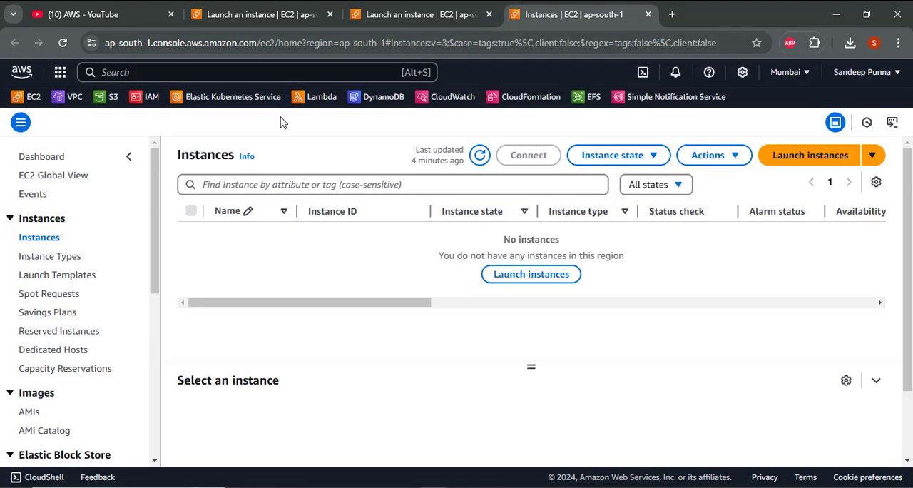
click(814, 156)
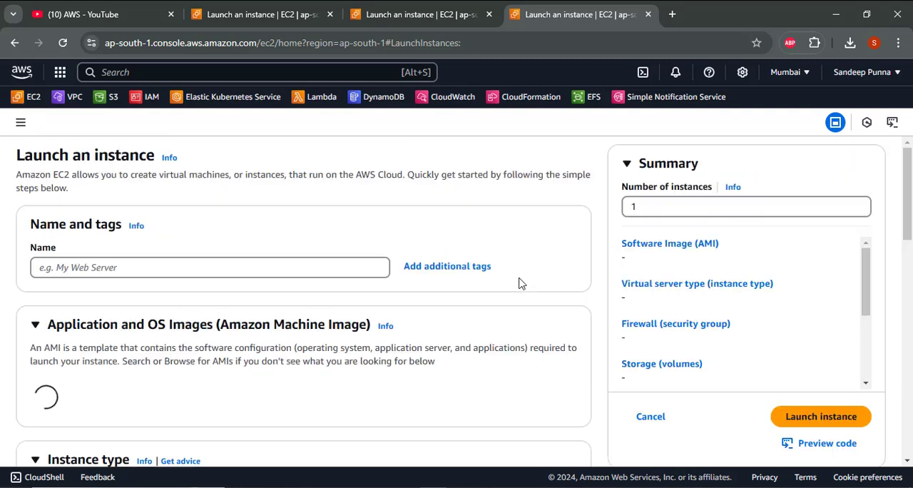
click(263, 276)
text(in)
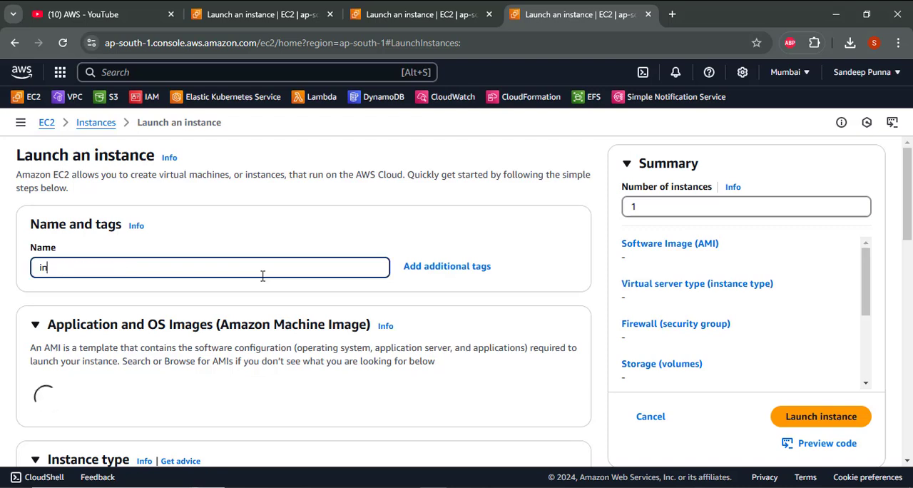
text(stnace3)
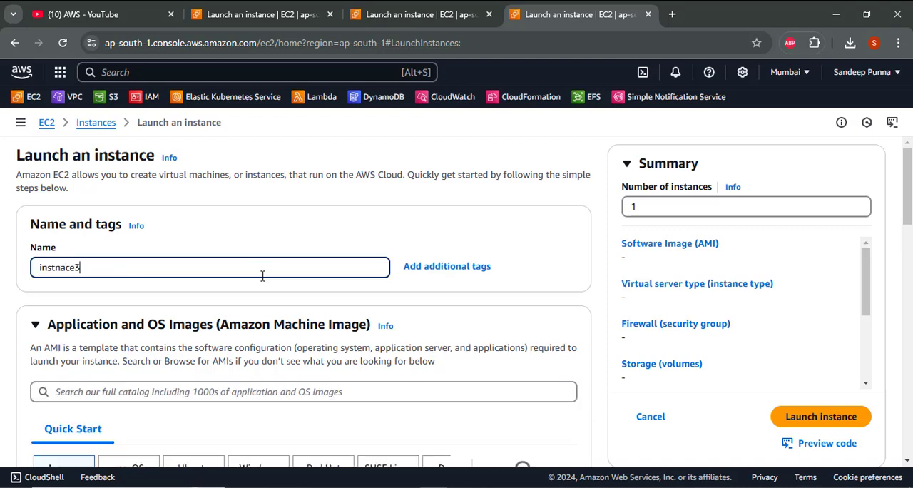
- Choose the Amazon Linux 2 AMI (HVM) - Kernel 5.10, SSD Volume Type image for the third instance
scroll(263, 276, down, 5)
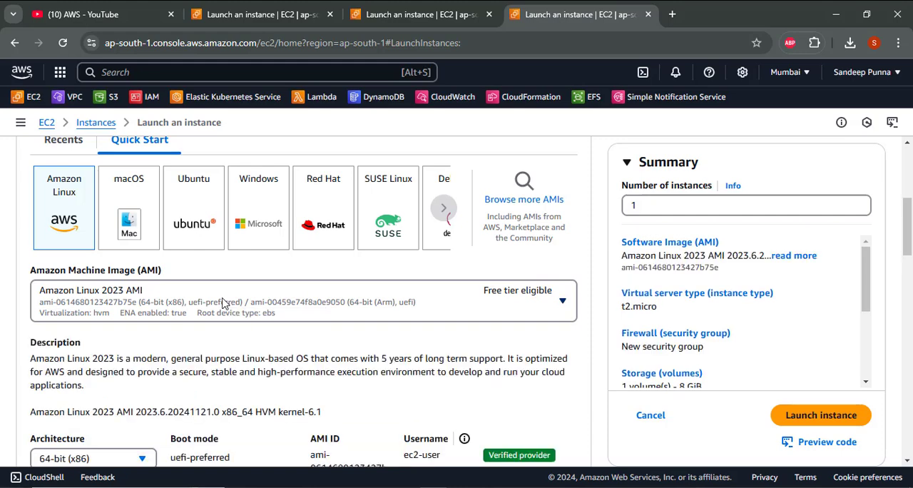
click(223, 303)
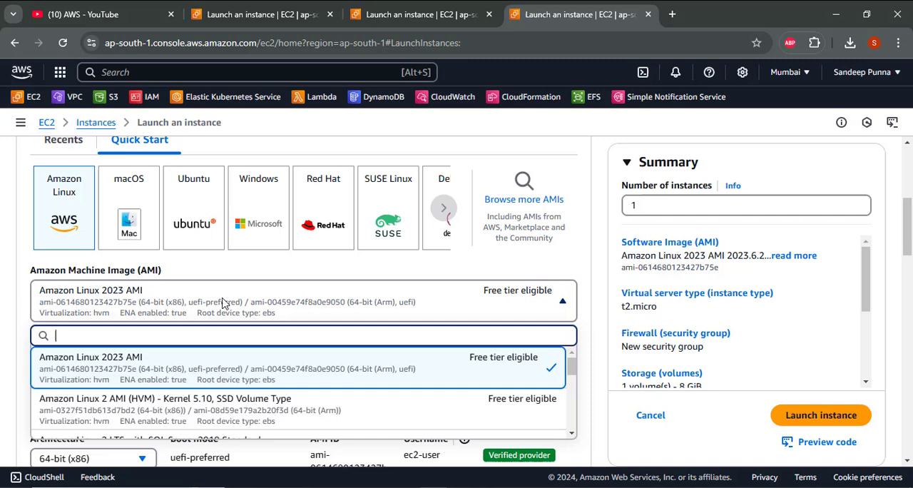
click(227, 414)
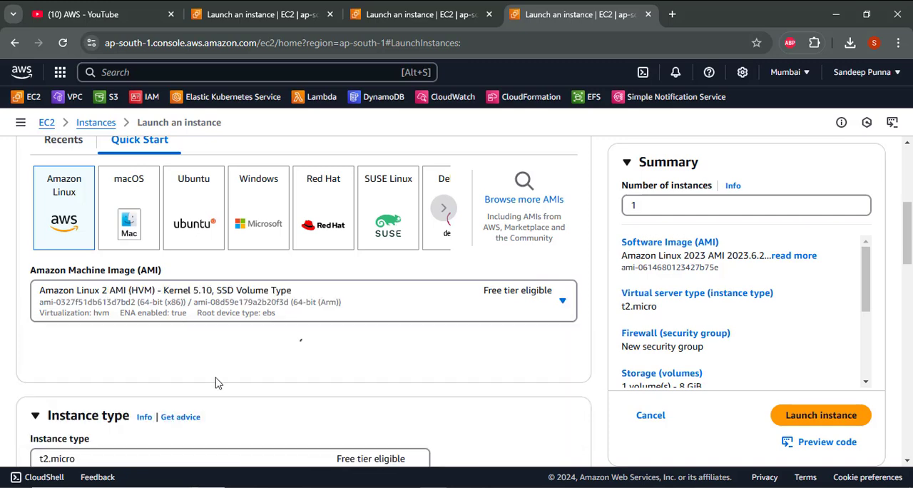
- Select the existing key pair named keypair for the third instance's login
scroll(218, 382, down, 3)
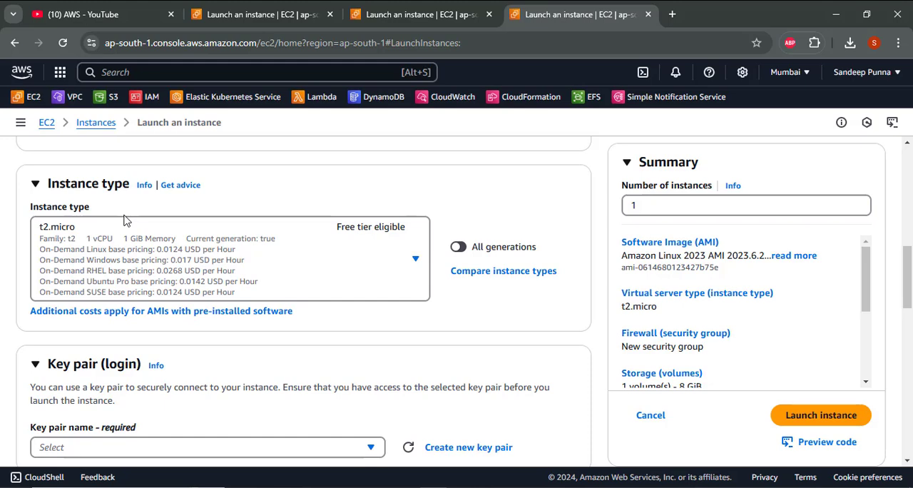
scroll(124, 220, down, 2)
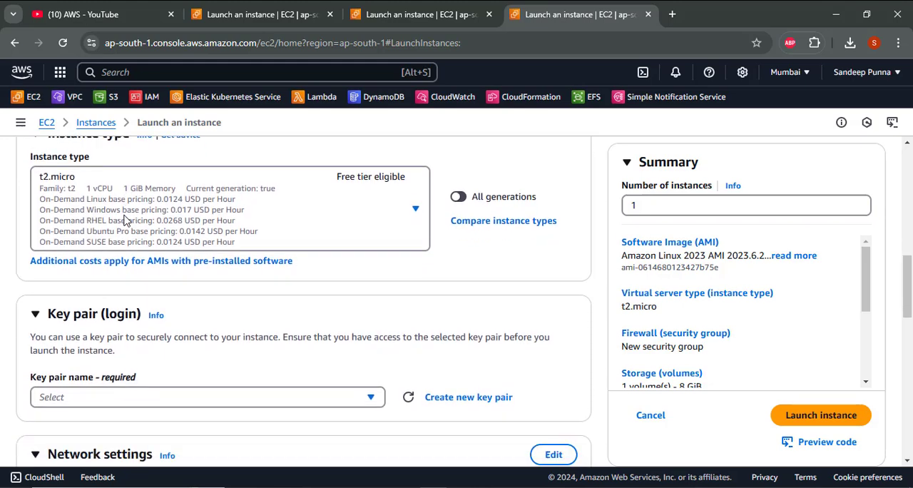
scroll(124, 220, down, 3)
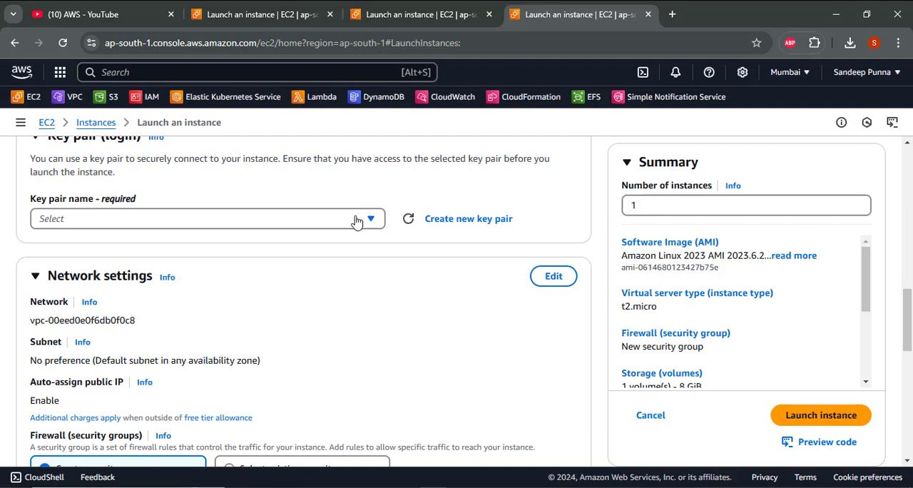
click(162, 223)
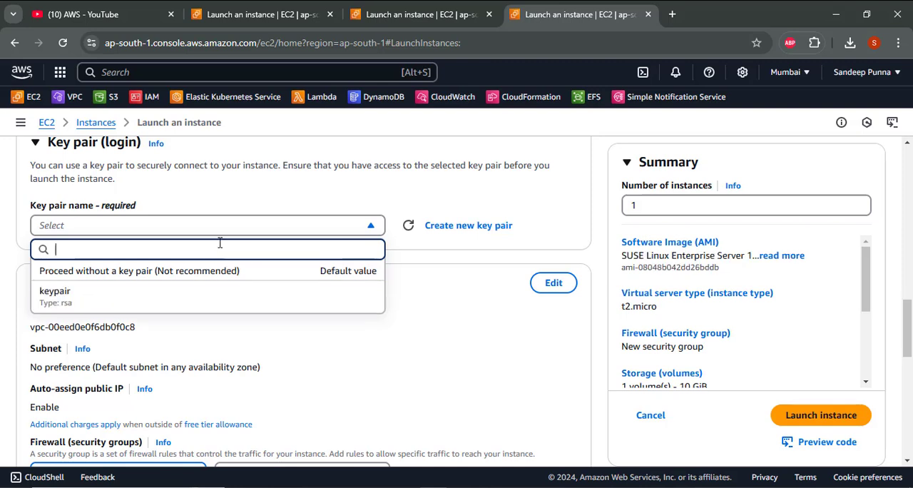
click(148, 303)
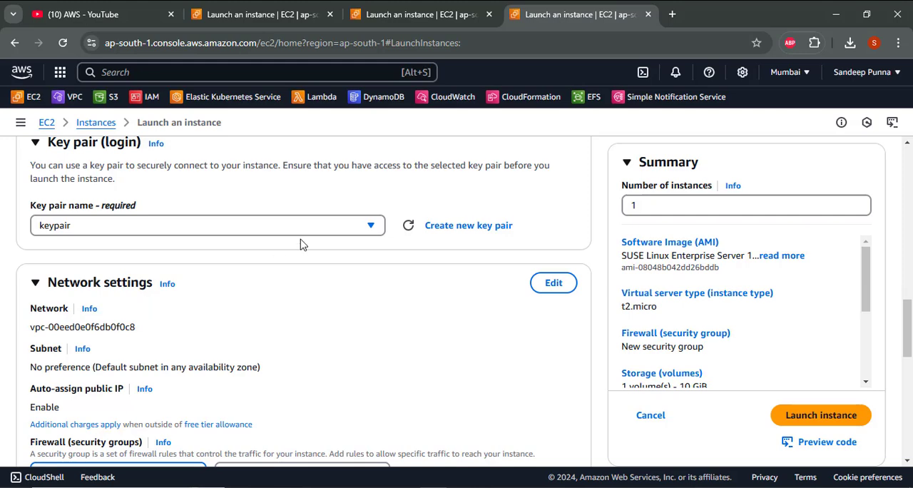
- Edit the third instance's network settings and set its VPC to vpc3 (30.0.0.0/16), keeping publicsubnet3 as the subnet
scroll(301, 245, down, 3)
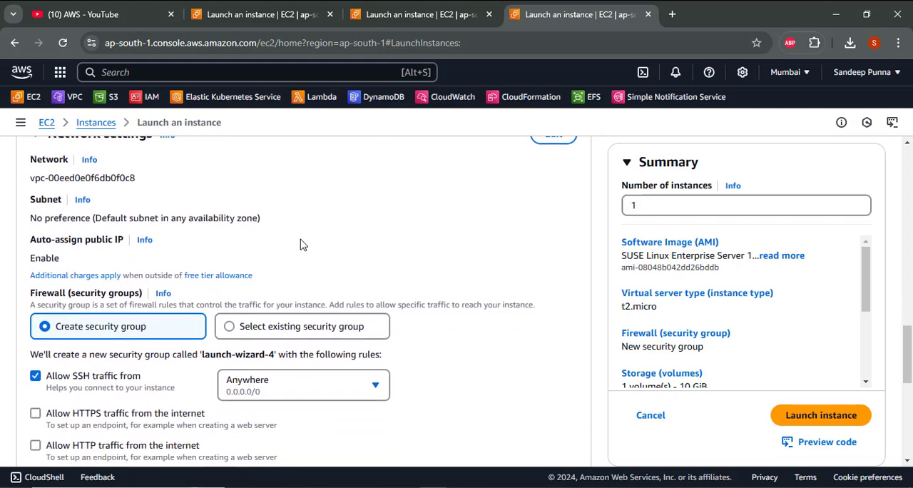
scroll(440, 218, up, 2)
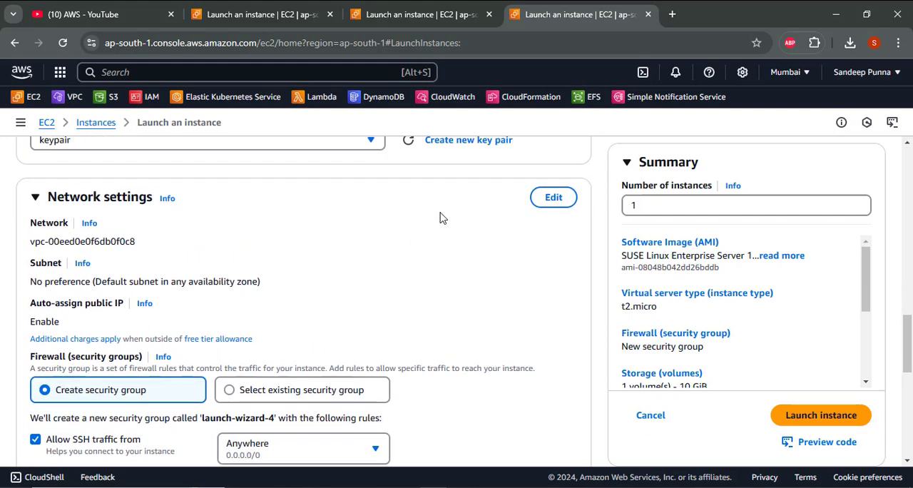
click(552, 207)
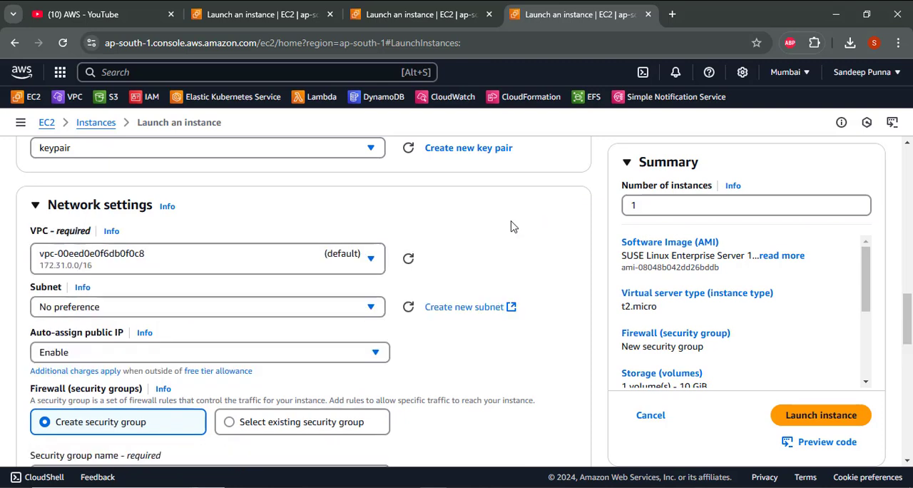
click(339, 265)
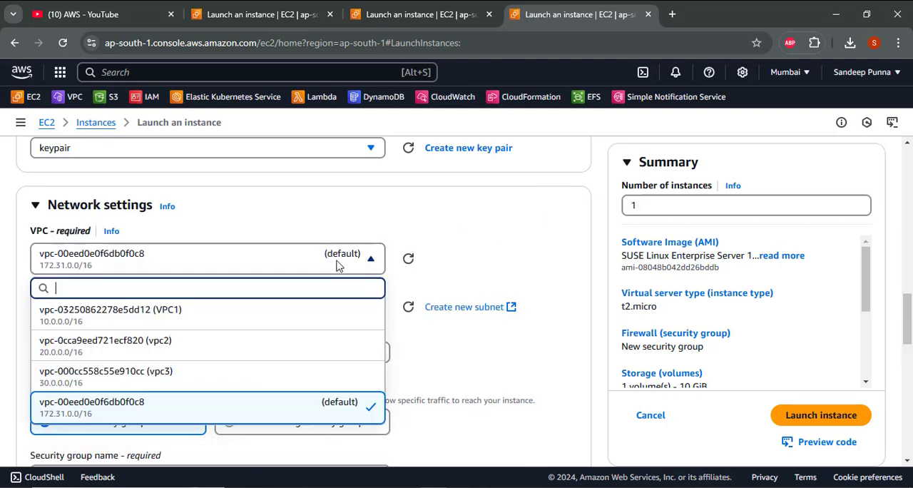
click(283, 372)
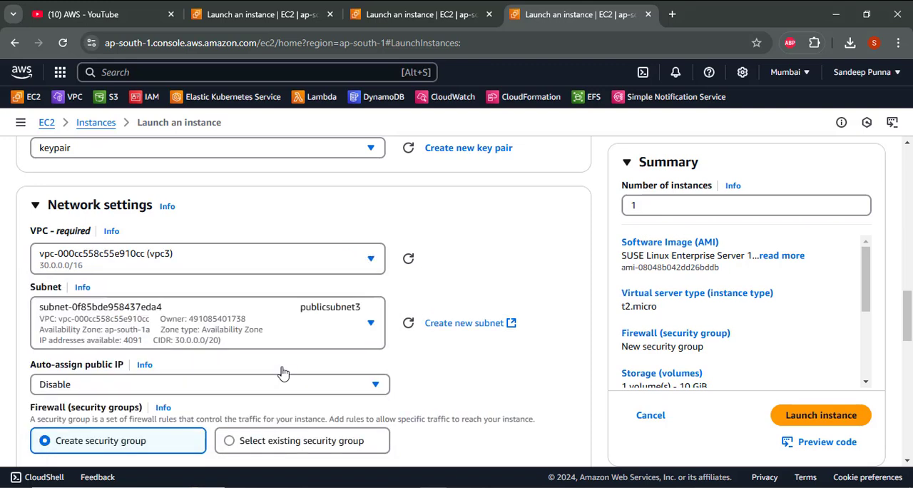
click(298, 324)
click(298, 323)
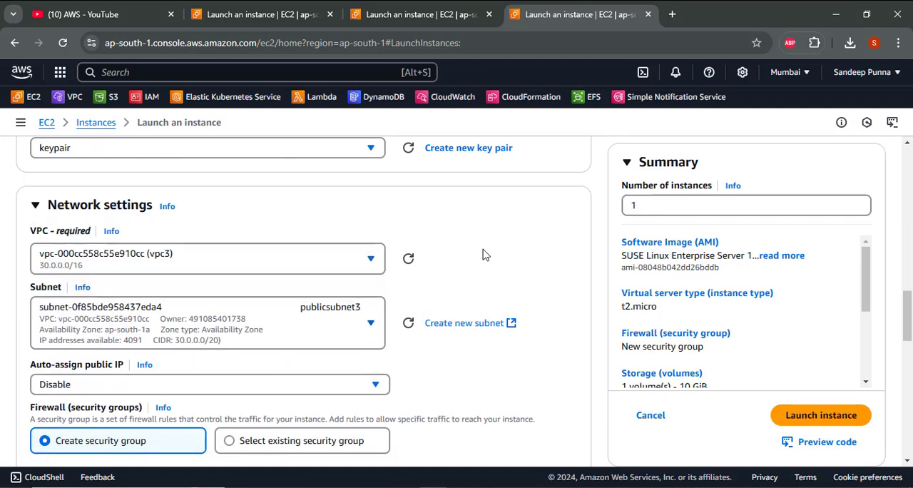
- Enable auto-assignment of a public IP for the third instance
scroll(482, 253, down, 2)
scroll(483, 253, down, 1)
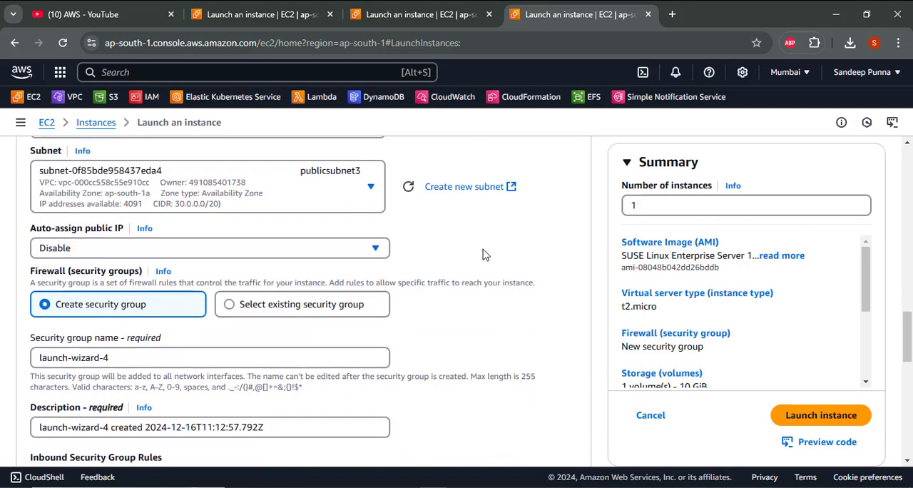
click(183, 251)
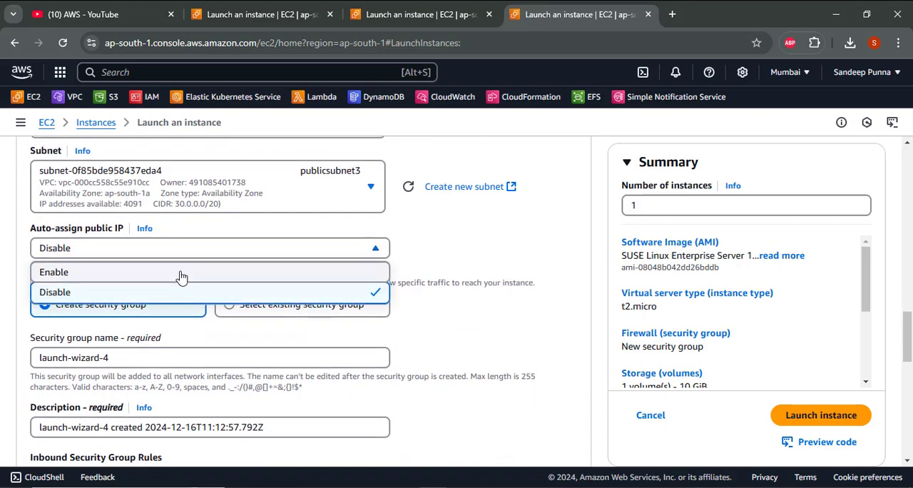
click(182, 273)
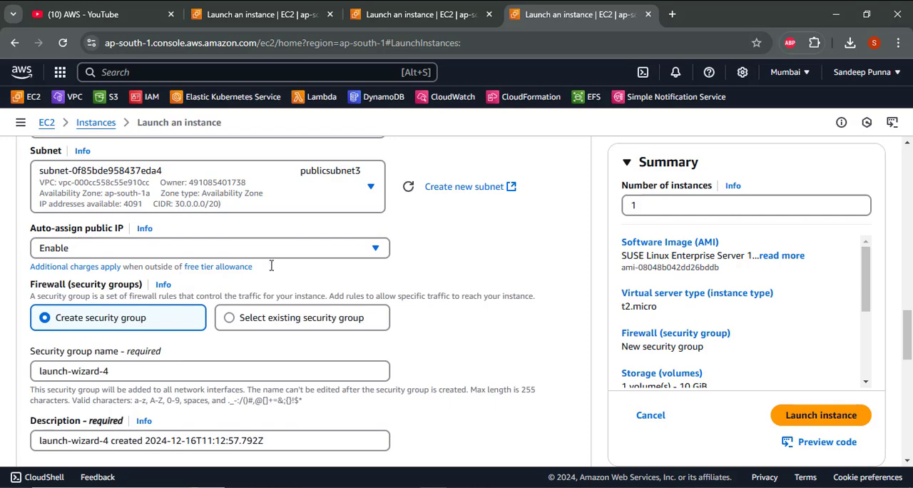
- Add a second inbound security group rule for the third instance allowing All traffic from Anywhere (0.0.0.0/0)
scroll(275, 269, down, 1)
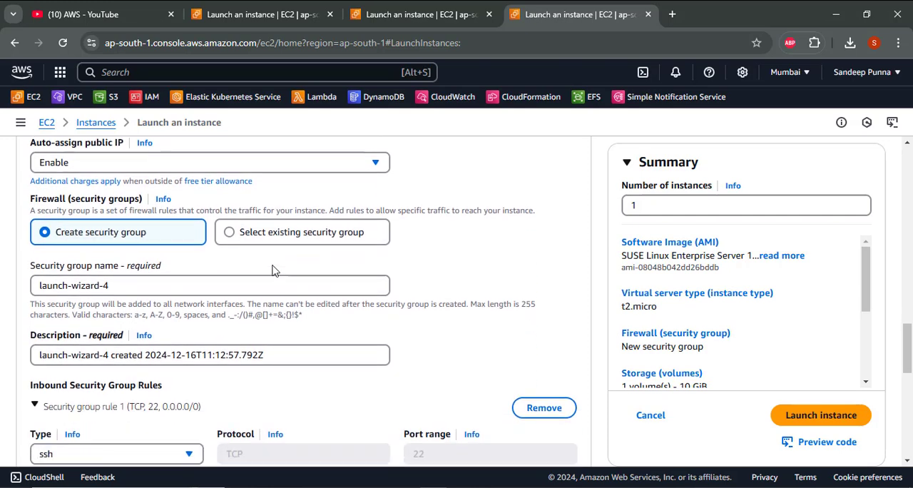
scroll(274, 270, down, 3)
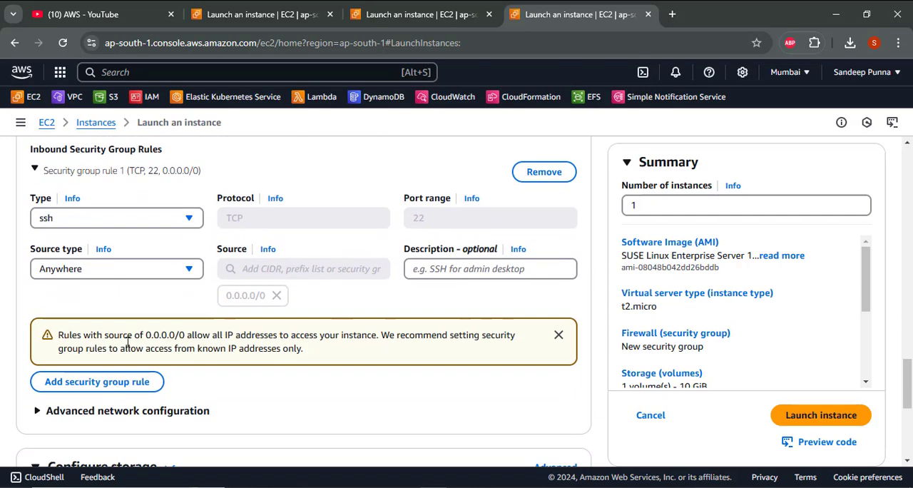
click(112, 381)
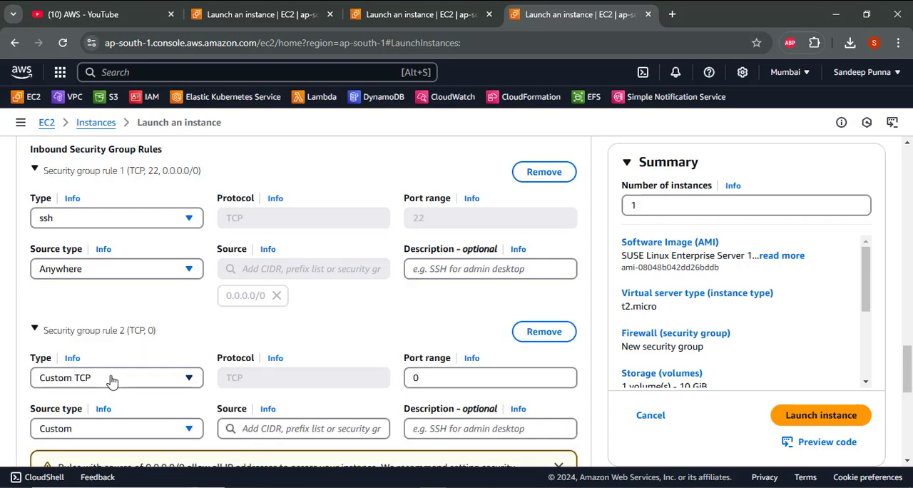
click(110, 378)
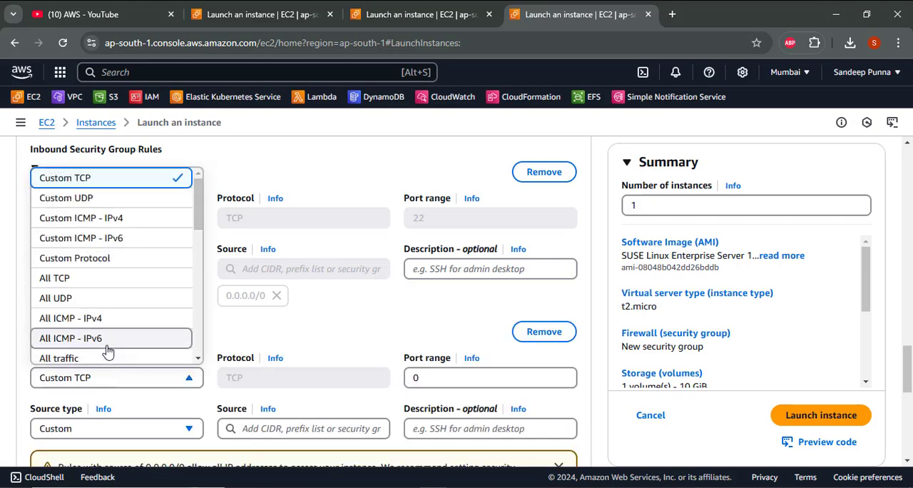
click(106, 358)
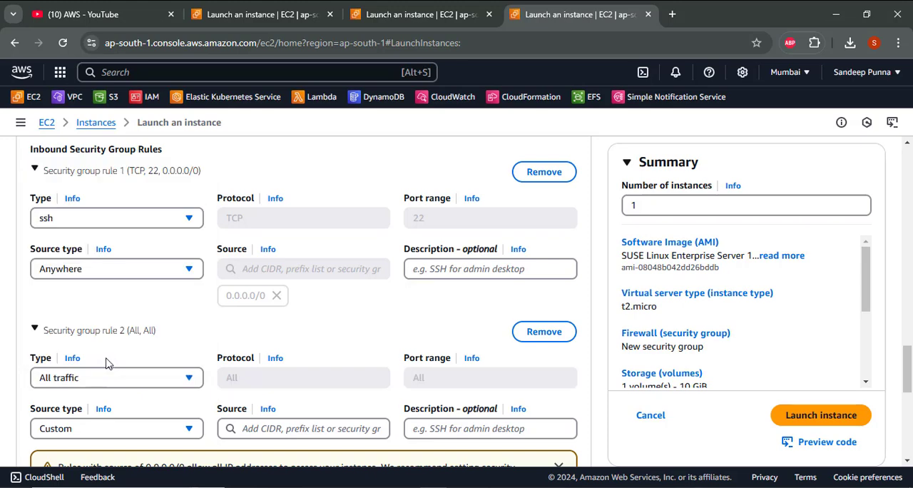
scroll(107, 360, down, 2)
click(77, 322)
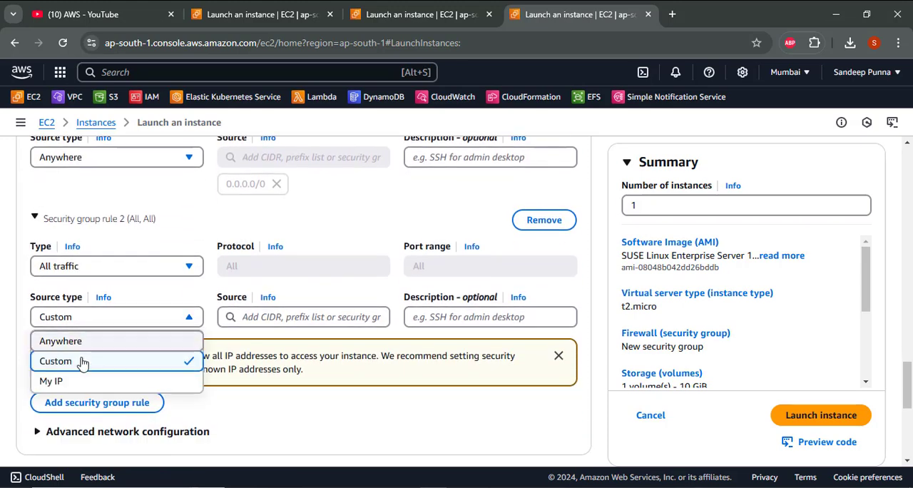
click(75, 343)
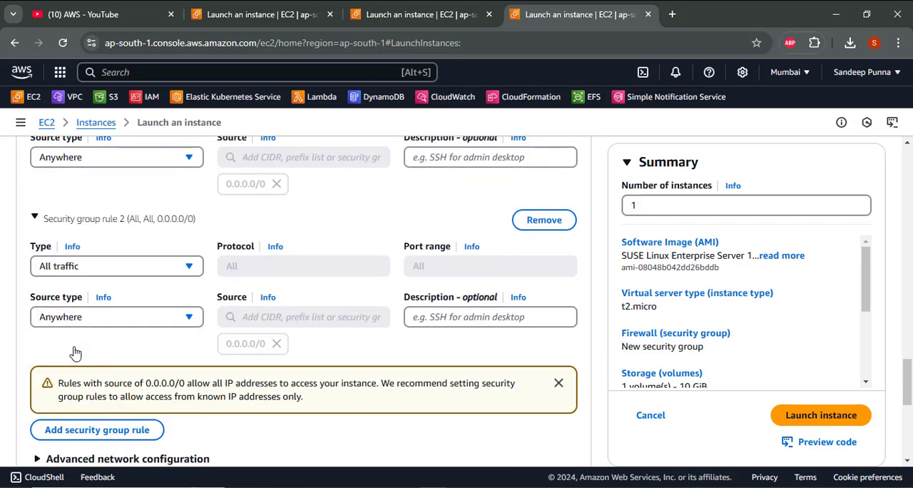
- Launch the third instance with the default storage, and open the list of running EC2 instances
scroll(137, 358, down, 2)
scroll(138, 357, down, 3)
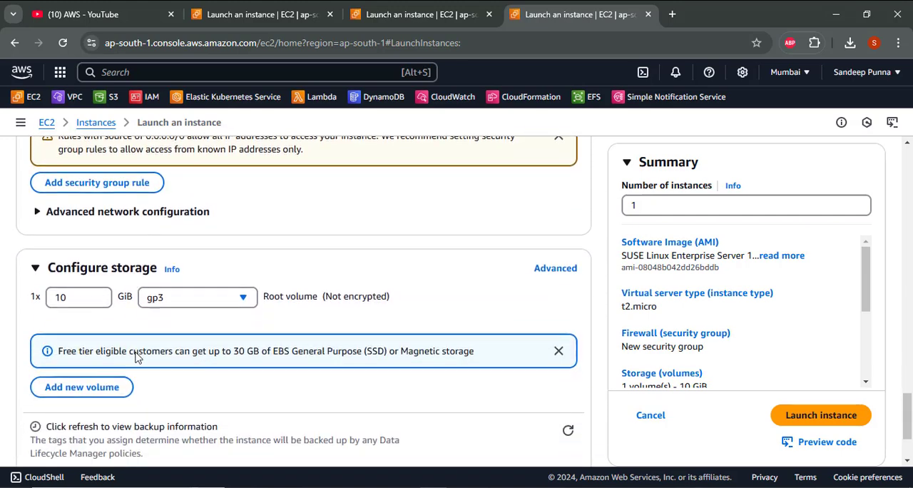
scroll(138, 357, down, 1)
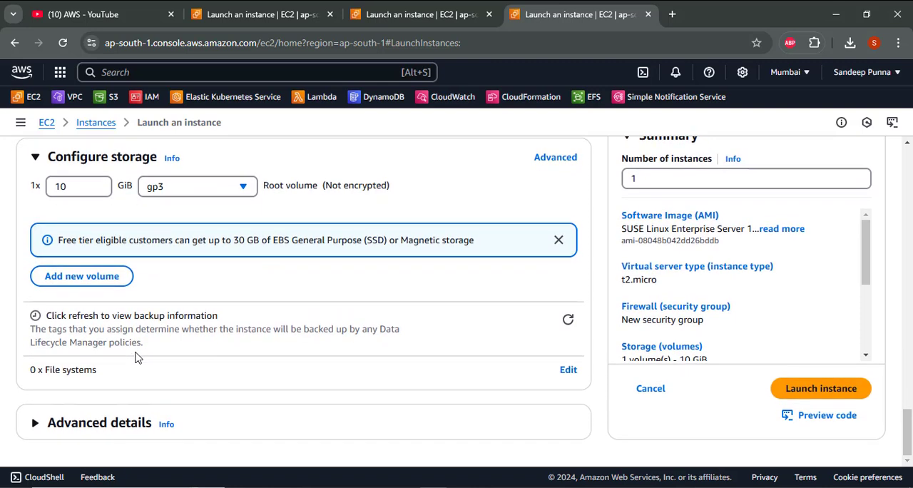
click(820, 394)
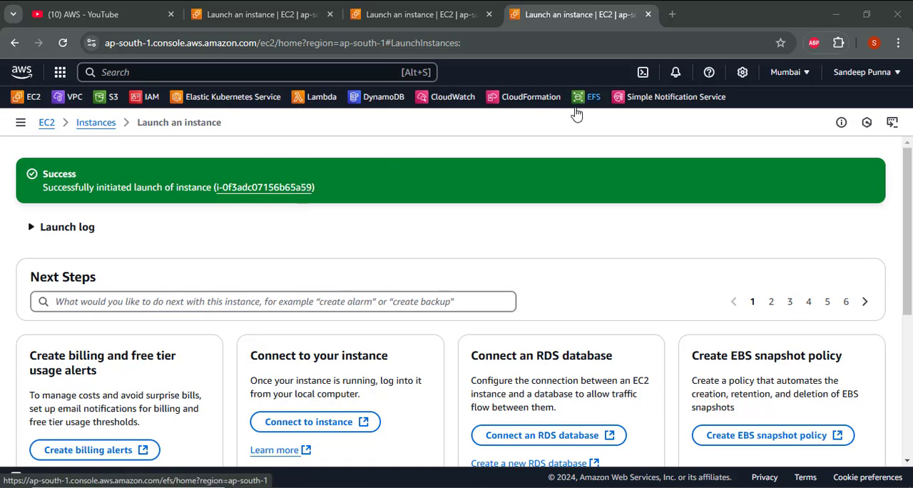
click(47, 123)
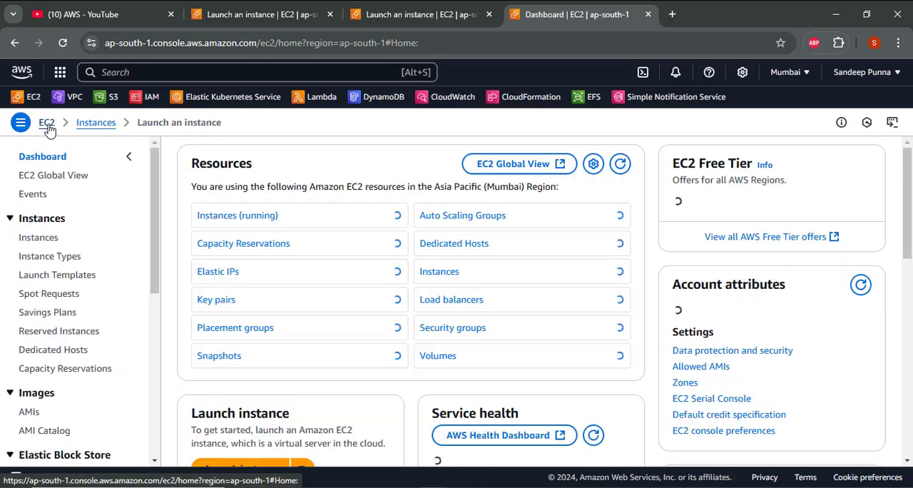
click(254, 216)
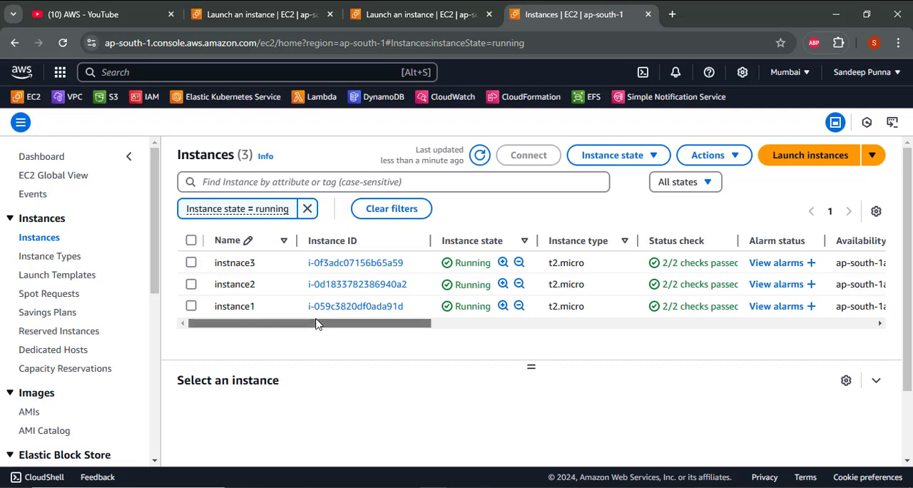
- Go to the VPC service and open its Transit gateways page in a new browser tab
click(72, 98)
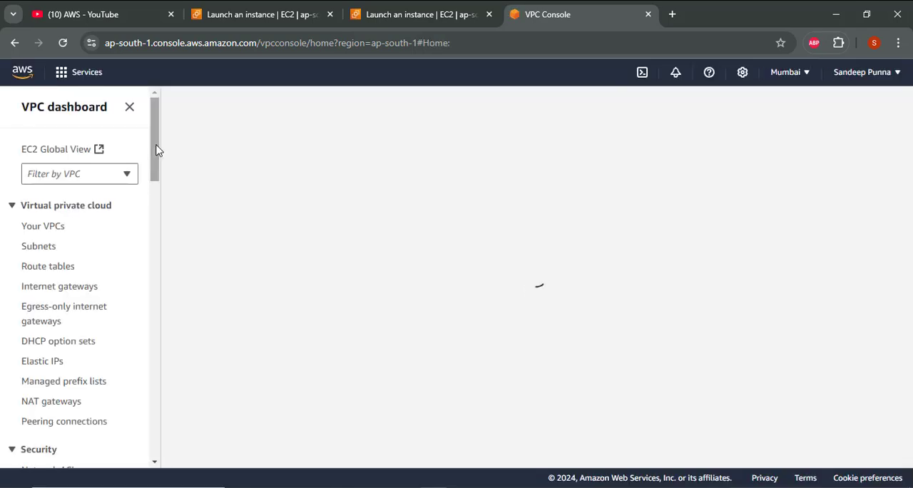
drag(155, 165, 142, 387)
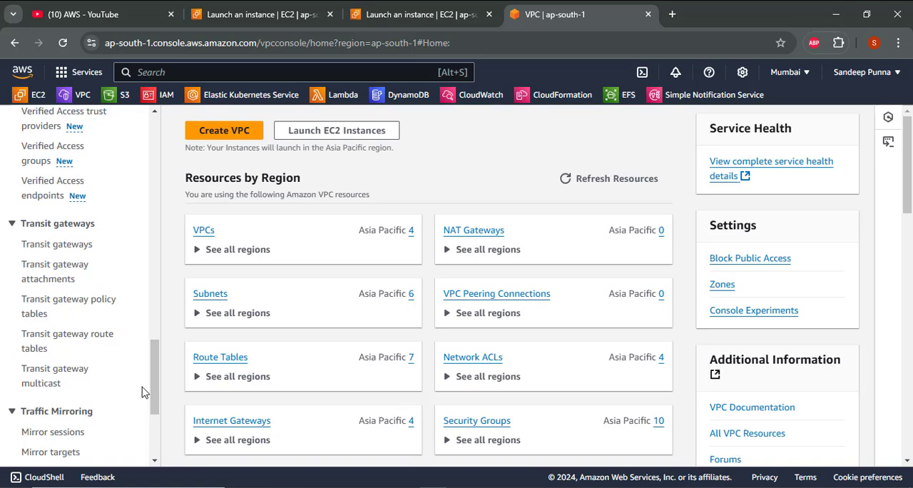
right_click(60, 247)
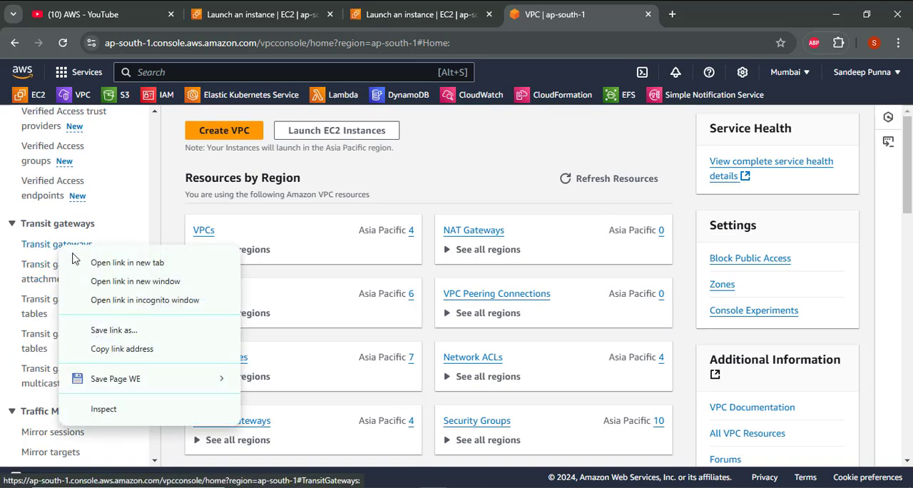
click(77, 262)
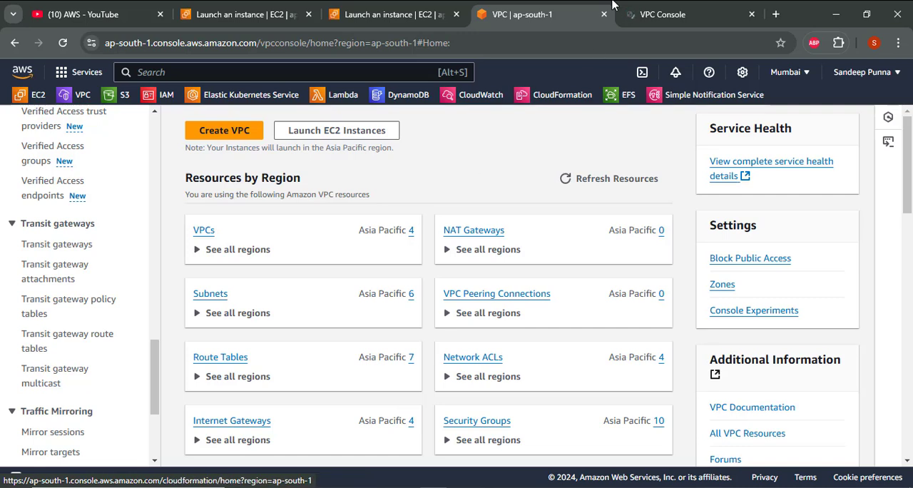
click(657, 8)
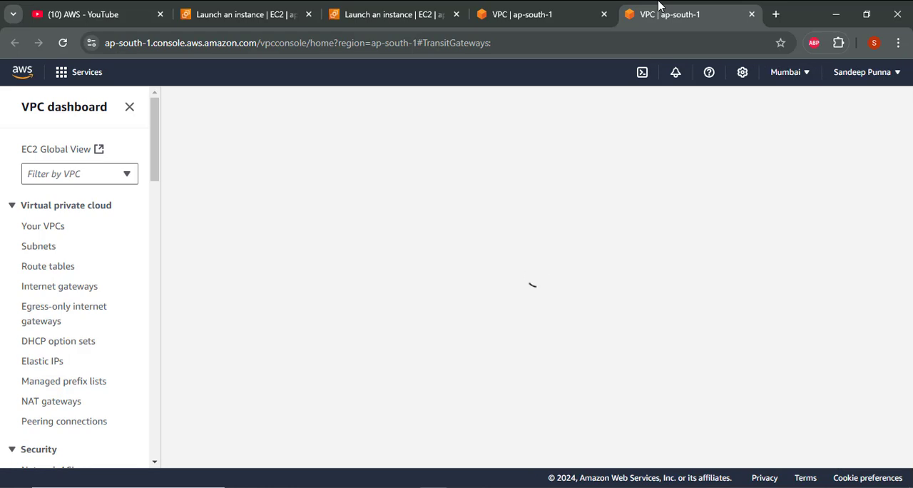
- Switch to OpenBoard and annotate the diagram: tick VPC 2 and VPC 3, underline the Instances labels, and circle the Transit Gateway
key(alt+Tab)
key(alt+Tab)
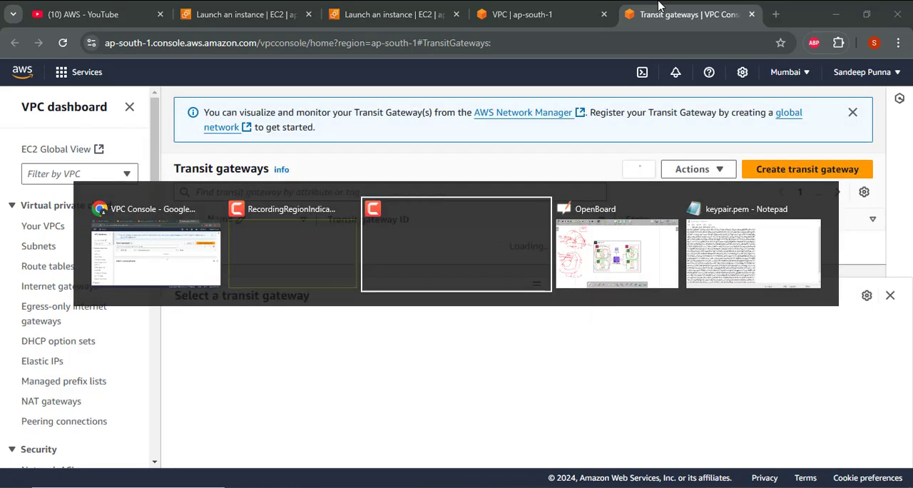
key(alt+Tab)
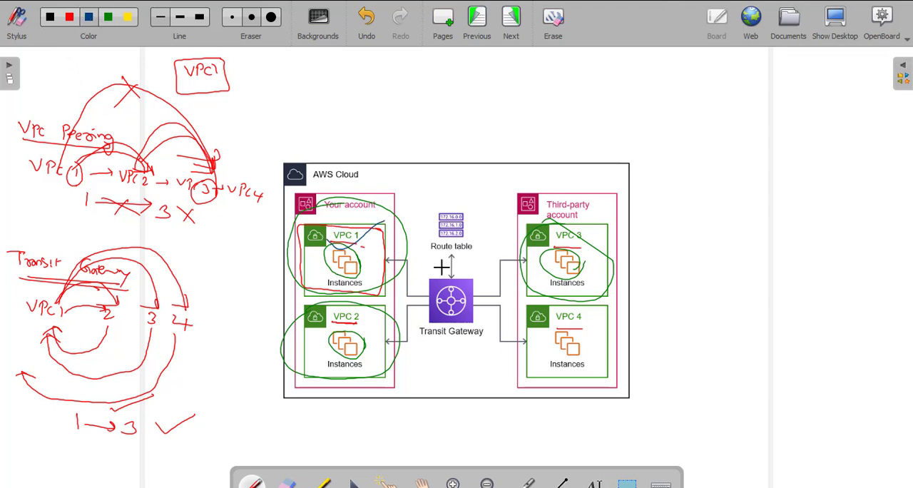
drag(326, 325, 374, 309)
drag(549, 245, 600, 231)
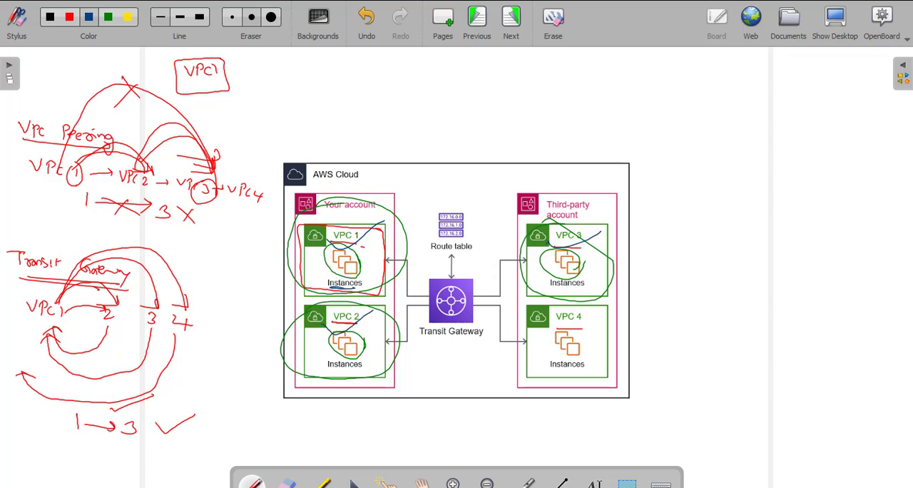
drag(553, 292, 577, 291)
drag(416, 274, 426, 266)
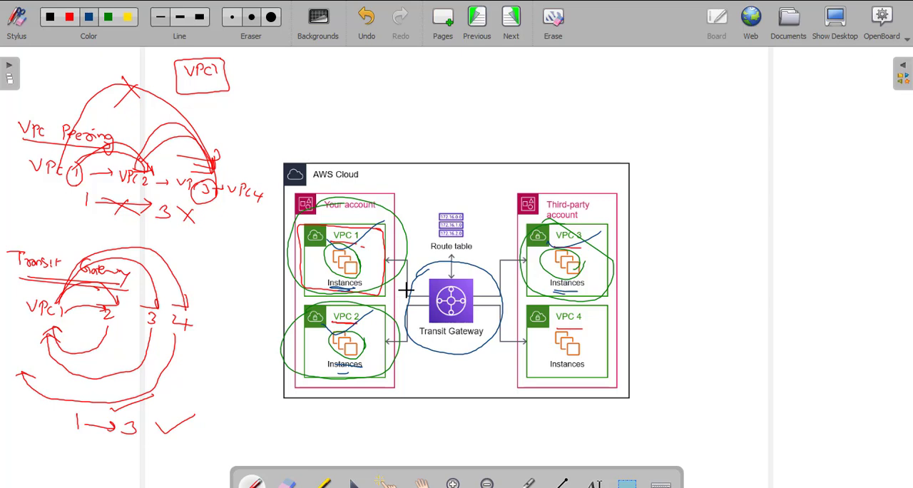
- Switch back to the browser and start a new transit gateway with the name tag mytransitegateway
key(alt+Tab)
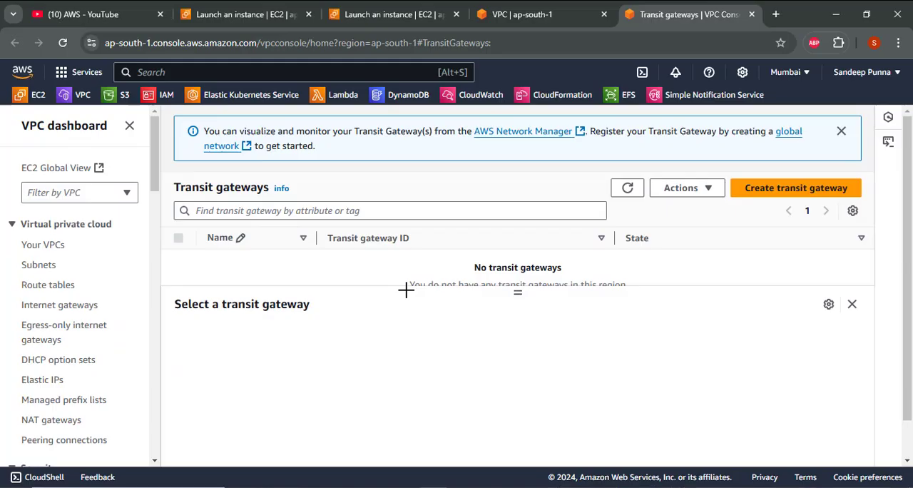
click(774, 194)
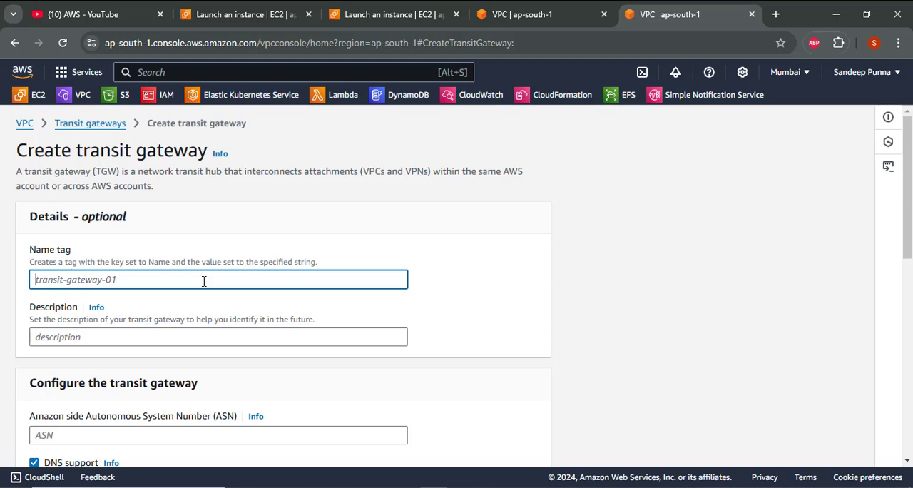
text(mytg)
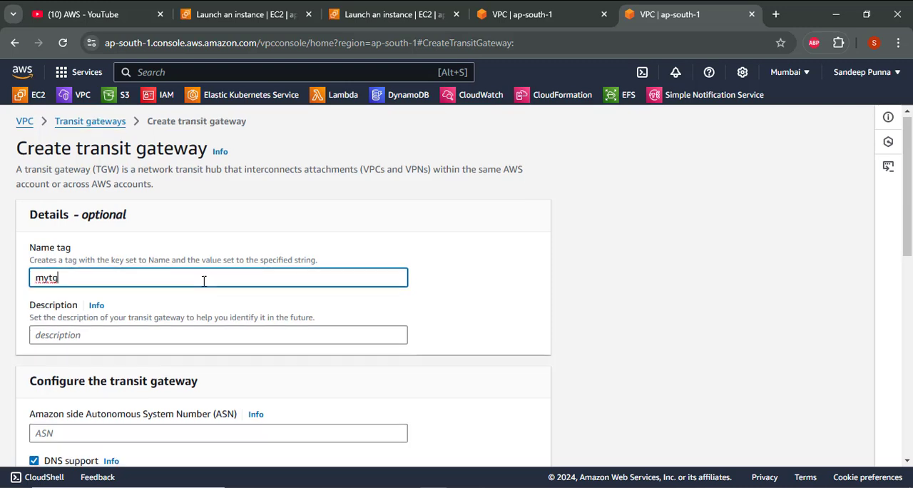
scroll(204, 281, down, 1)
text(an)
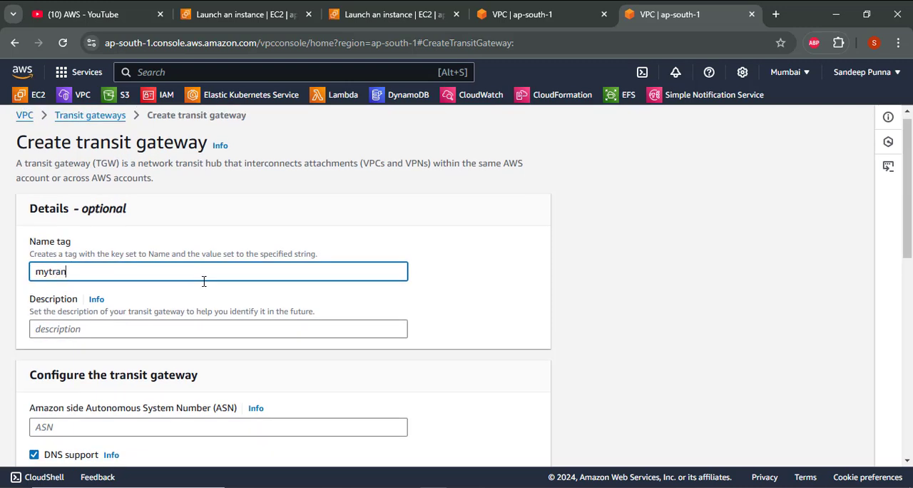
text(site)
key(BackSpace)
text(gateway)
- Create the transit gateway with the default configuration options, and enlarge the list area to show its row
scroll(203, 281, down, 3)
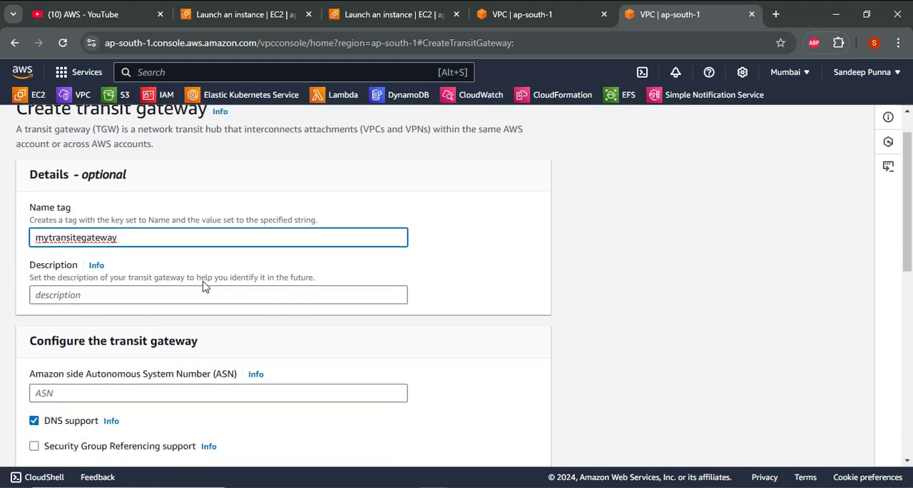
scroll(203, 286, down, 8)
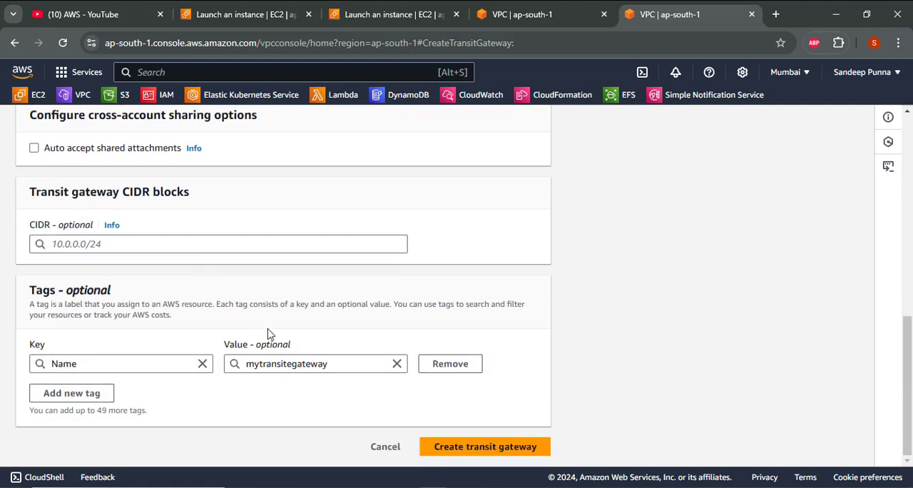
click(472, 448)
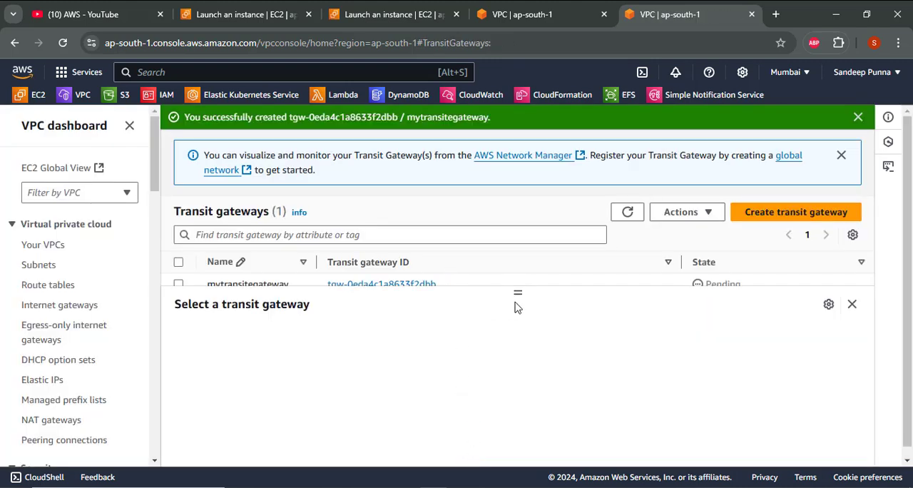
drag(518, 292, 518, 327)
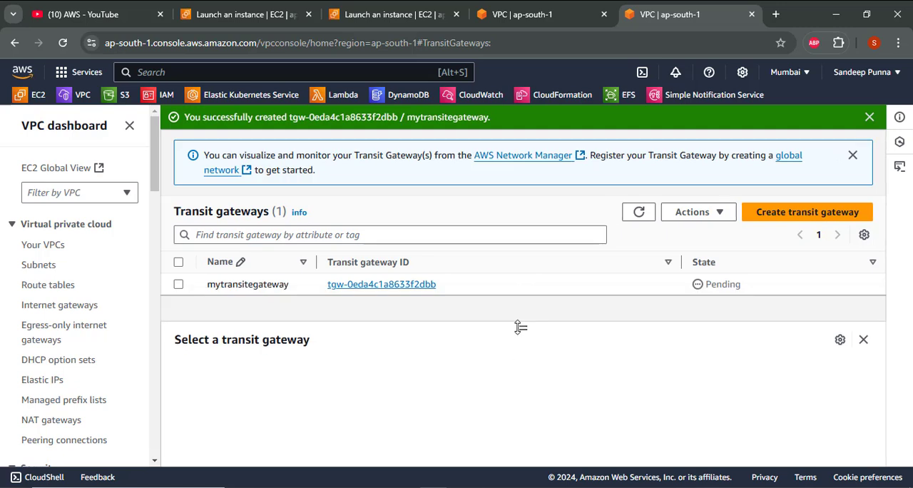
- Open the Transit gateway route tables page and refresh the list to check the new gateway's route table
scroll(122, 285, down, 1)
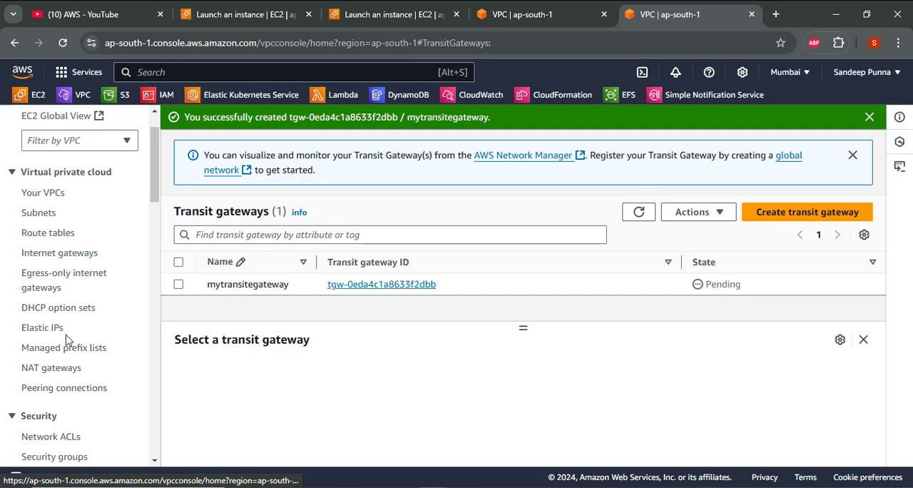
scroll(69, 340, down, 5)
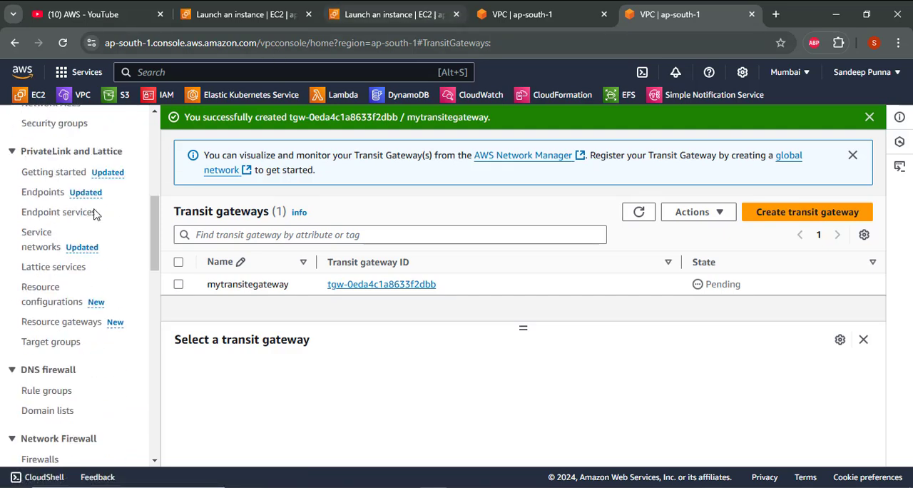
scroll(57, 243, down, 5)
scroll(54, 249, down, 3)
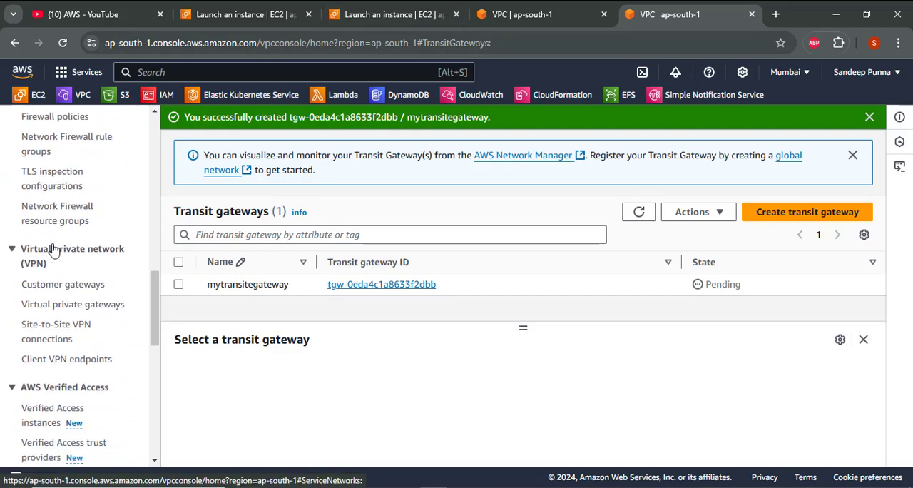
scroll(54, 249, down, 3)
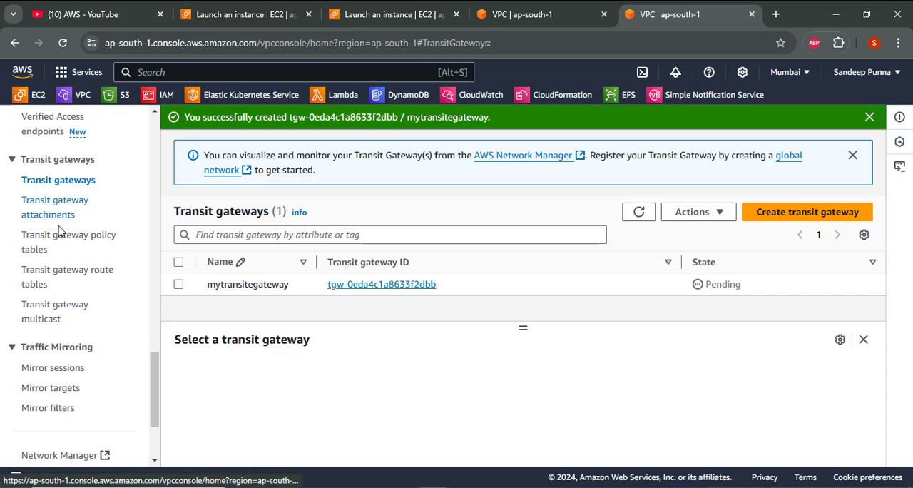
click(62, 277)
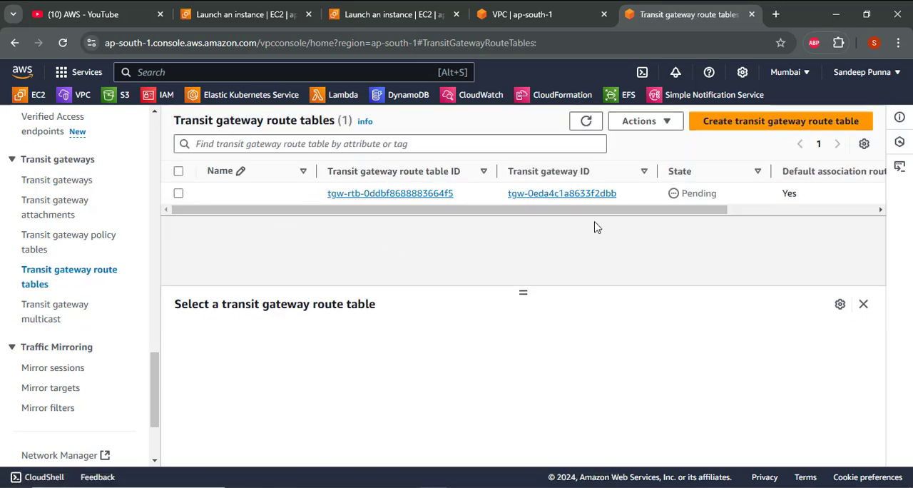
click(585, 121)
- Go to Transit gateway attachments and start a new VPC attachment with the name tag tg1-vpc1
click(59, 207)
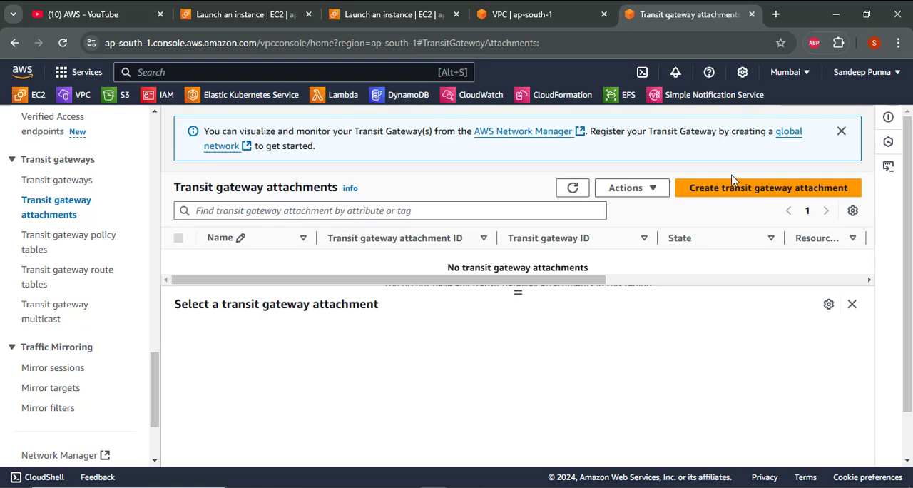
click(688, 199)
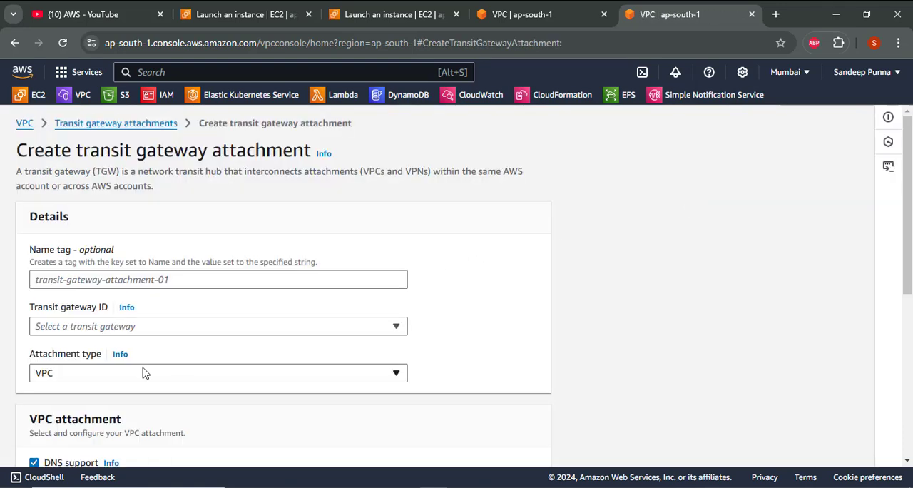
click(91, 279)
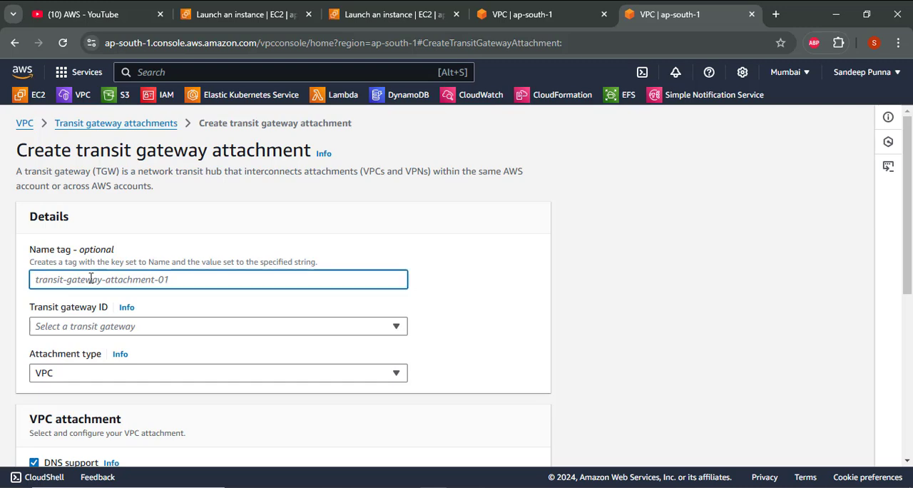
scroll(90, 279, down, 1)
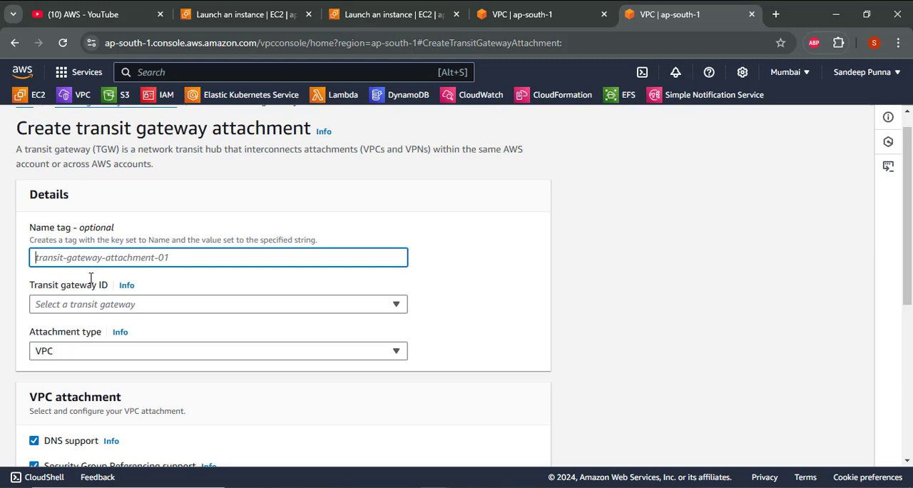
text(tg)
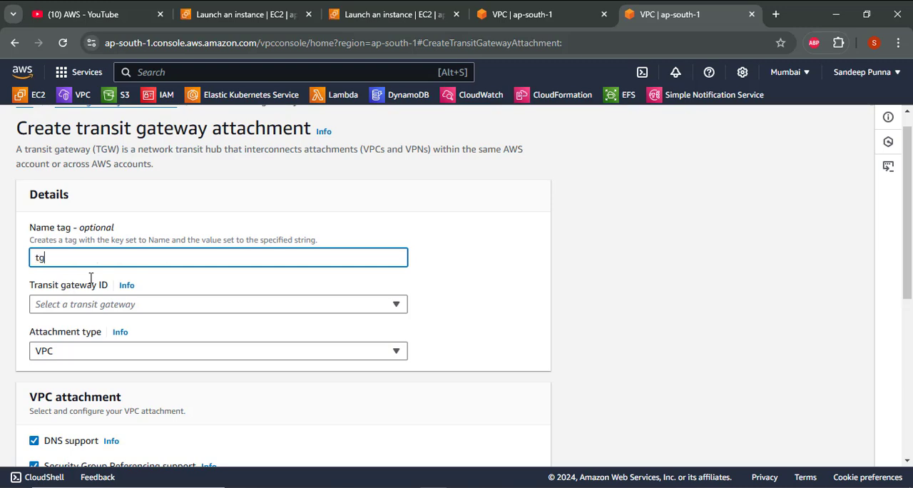
text(1-vpc1)
scroll(90, 283, down, 1)
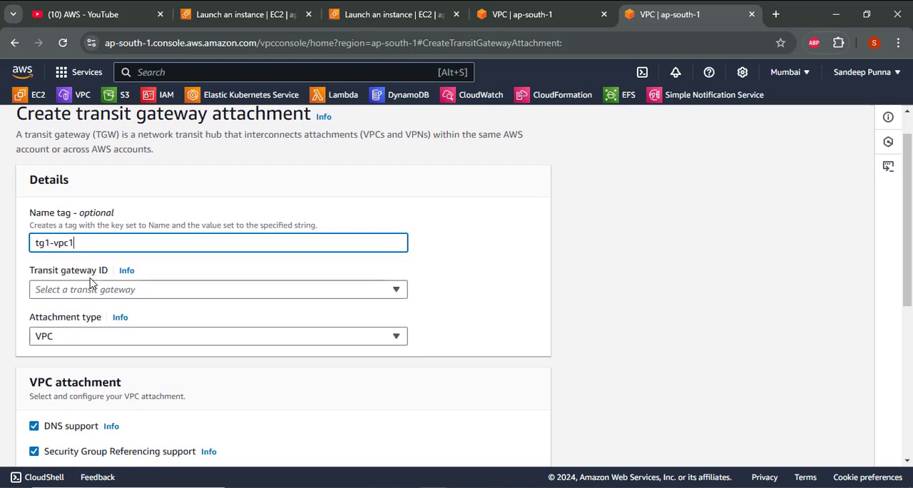
- Try to choose a transit gateway ID for the tg1-vpc1 attachment
click(91, 289)
click(91, 290)
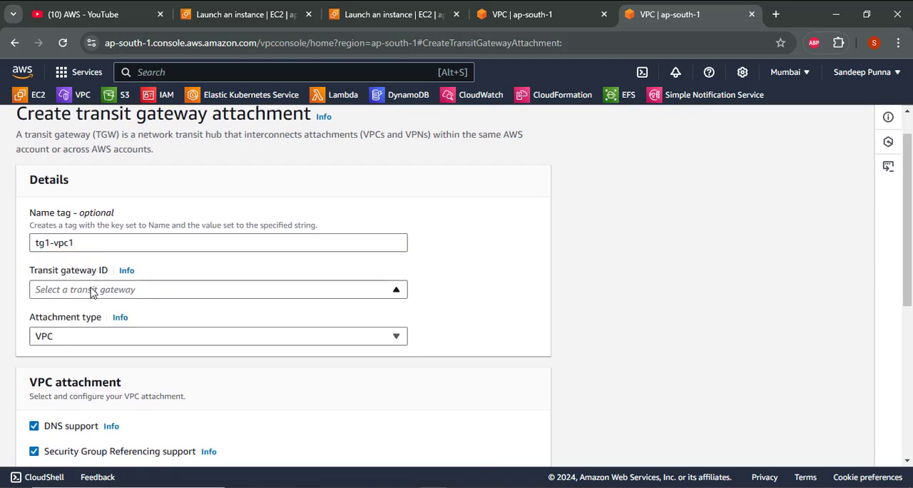
click(91, 290)
click(92, 289)
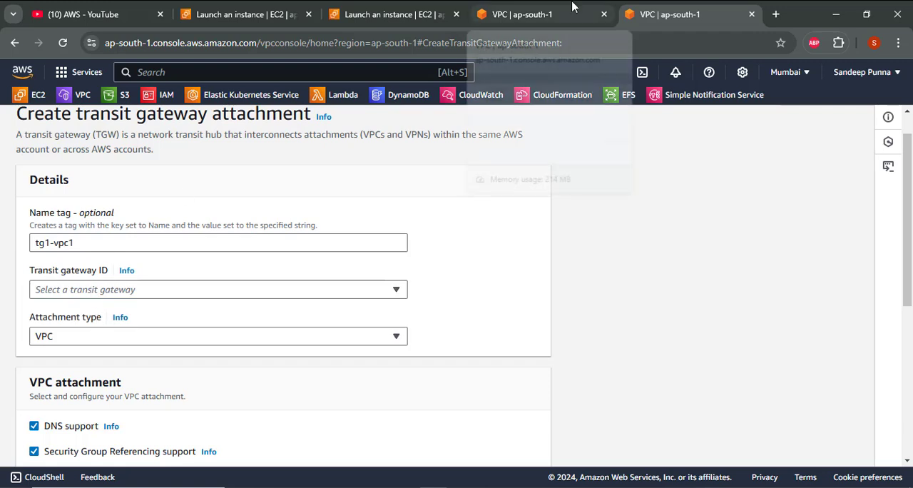
- Check the state of mytransitegateway in the refreshed Transit gateways list of the other VPC tab, and return to the attachment form
click(514, 20)
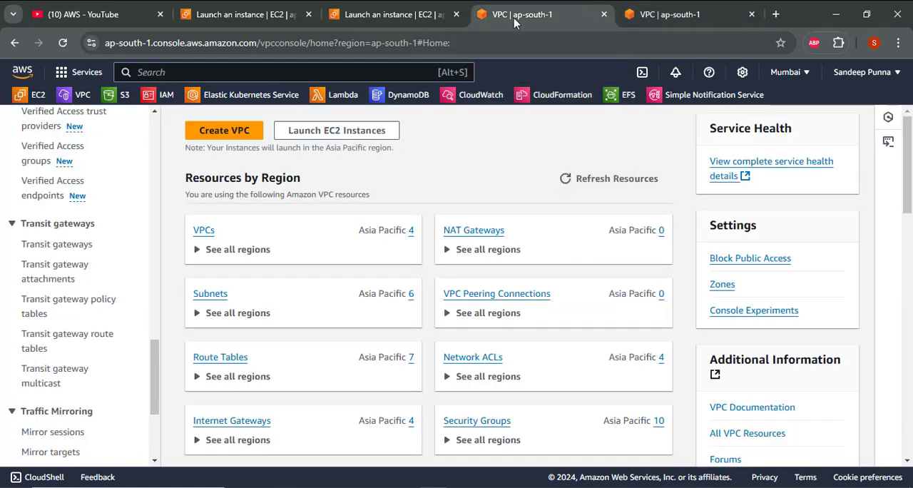
click(52, 247)
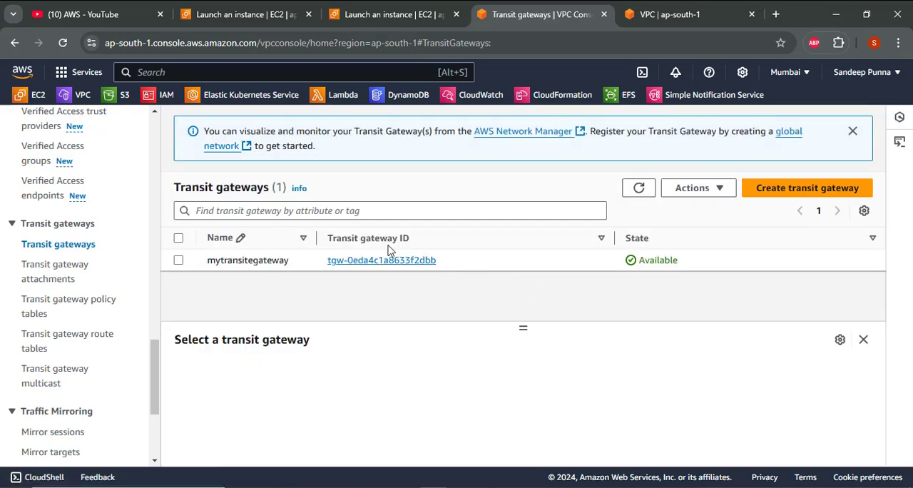
click(638, 187)
click(638, 187)
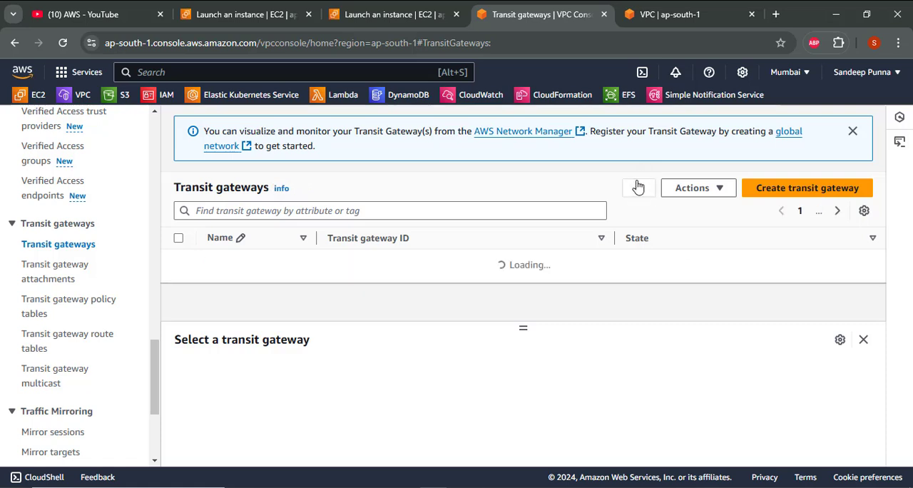
click(670, 14)
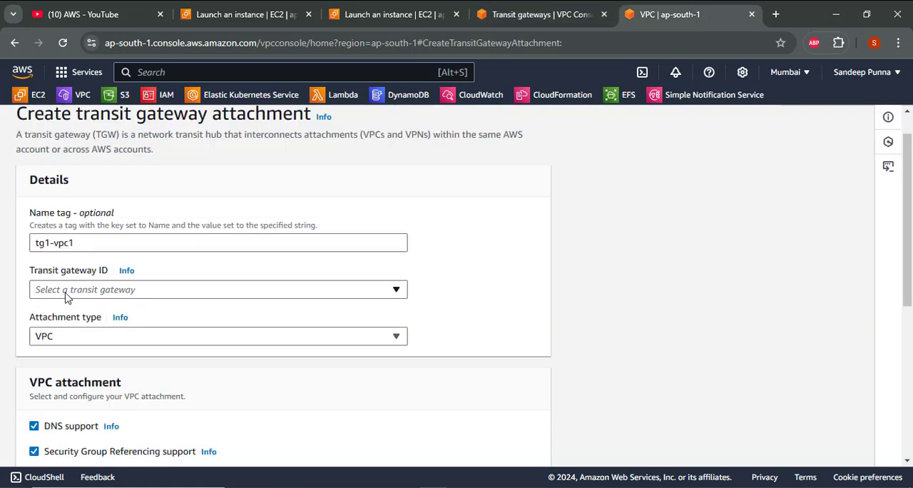
- Try again to pick the transit gateway for the attachment, and leave the form for the Transit gateway attachments list
click(173, 290)
click(173, 290)
scroll(165, 280, up, 1)
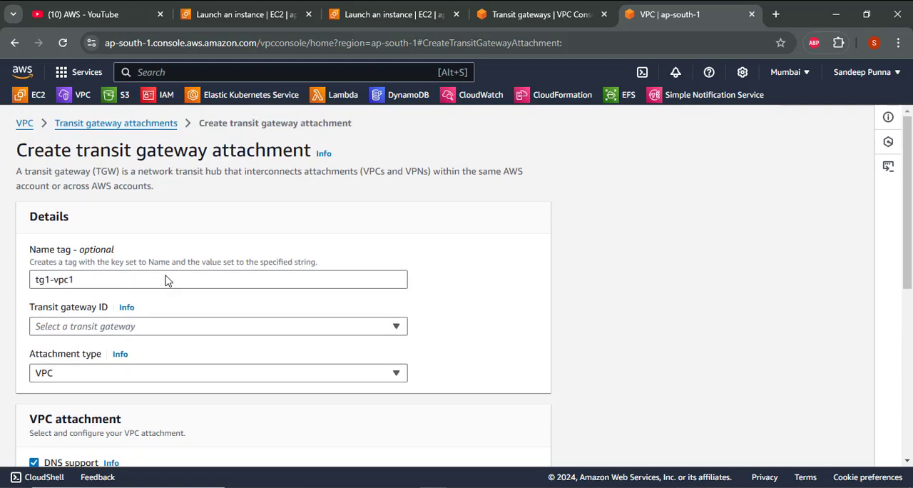
click(139, 128)
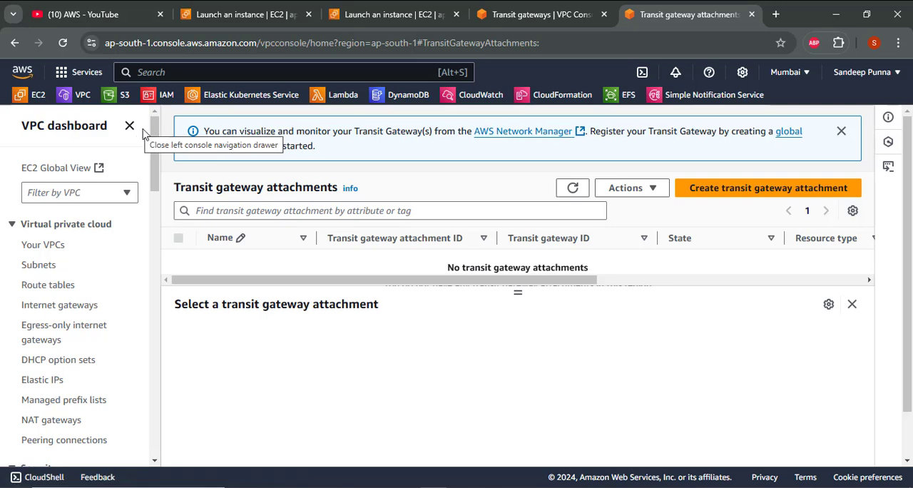
- Start a new transit gateway attachment with the name tag vpc1-tg1 and select mytransitegateway as its transit gateway
click(782, 189)
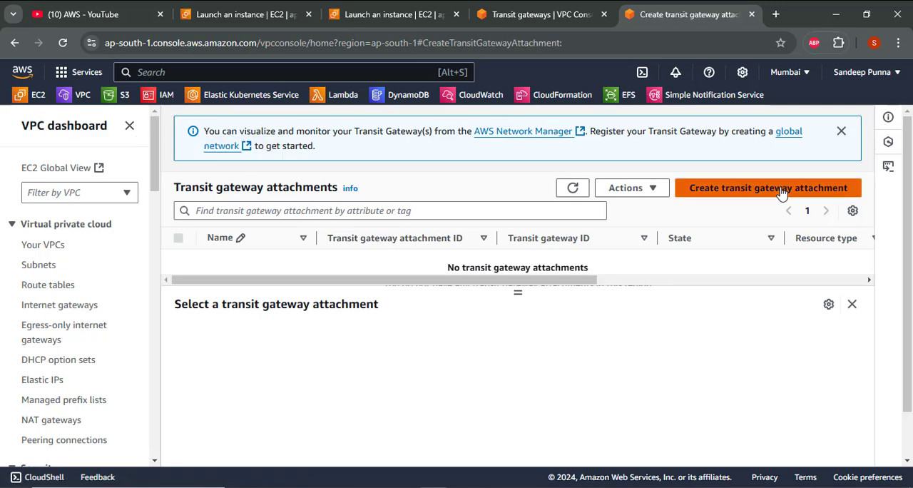
click(167, 280)
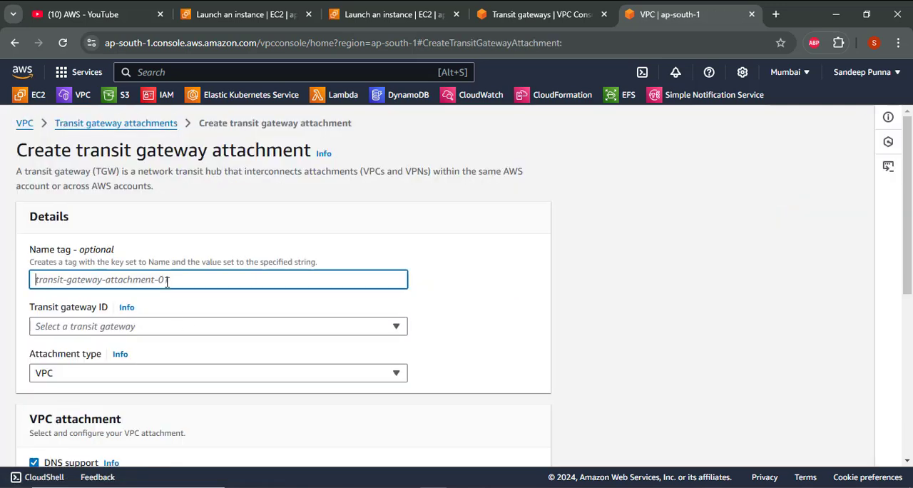
text(vpc1-tg1)
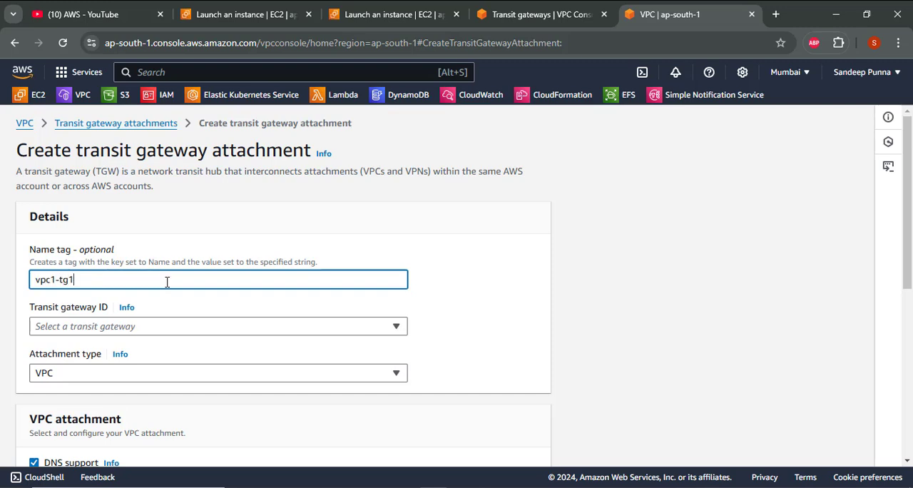
click(150, 333)
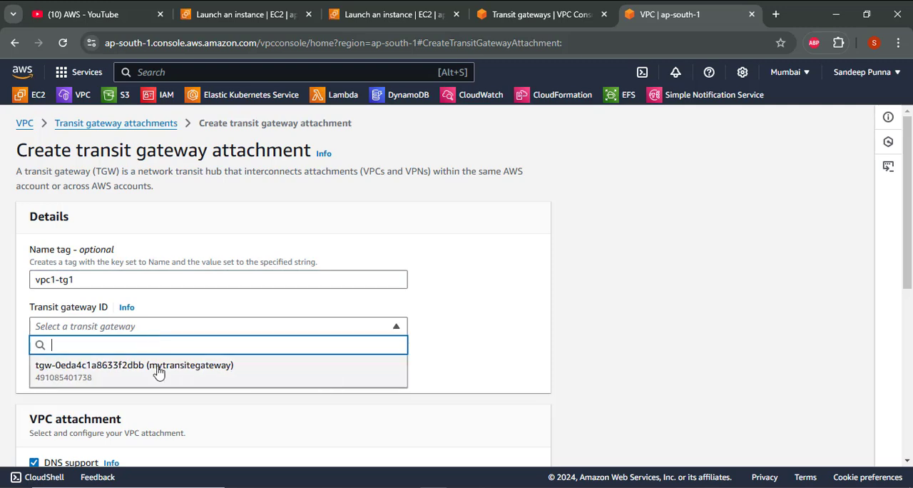
click(158, 370)
- Select VPC1 (10.0.0.0/16) as the VPC to attach, keeping DNS support and Security Group Referencing support enabled
scroll(159, 371, down, 3)
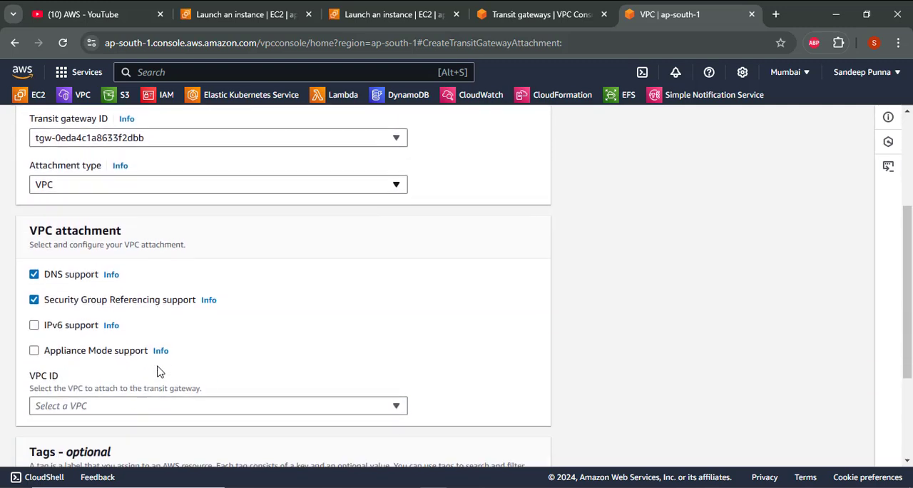
scroll(158, 371, down, 2)
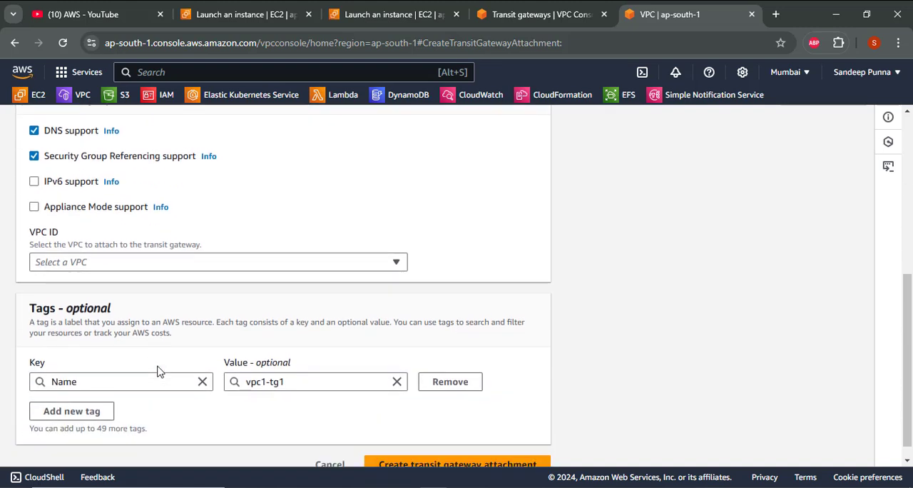
click(120, 263)
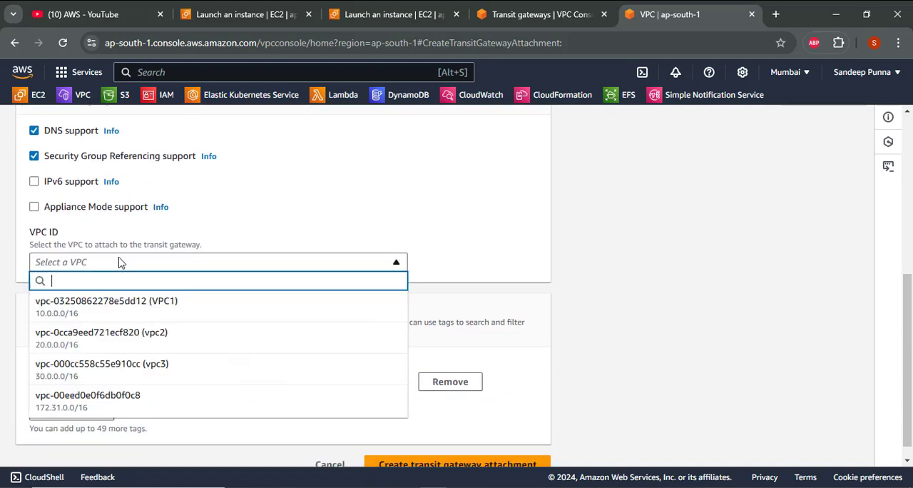
click(129, 313)
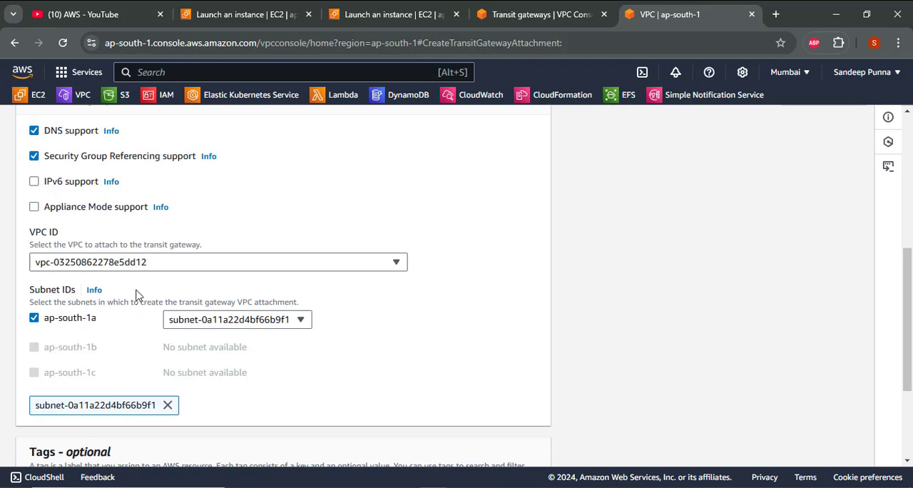
- Review the name tag vpc1-tg1 and the selected VPC1 (10.0.0.0/16), and create the transit gateway attachment
scroll(330, 331, up, 5)
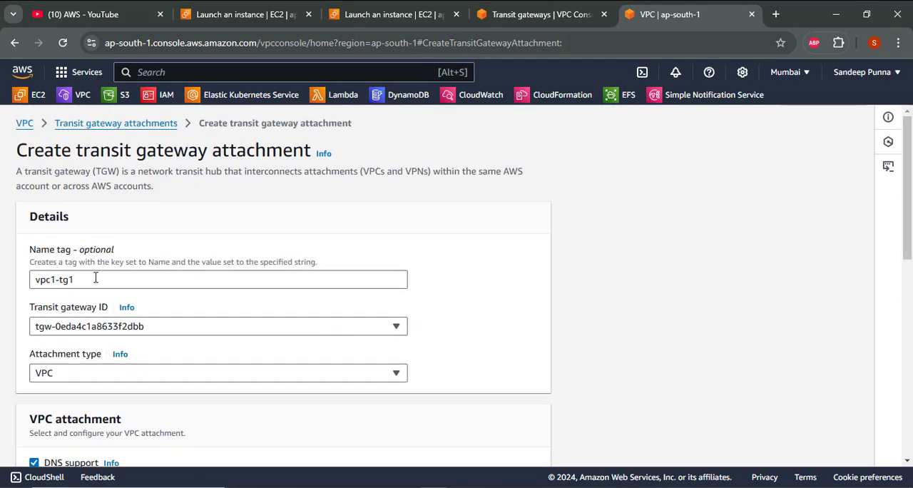
click(126, 279)
scroll(168, 274, down, 1)
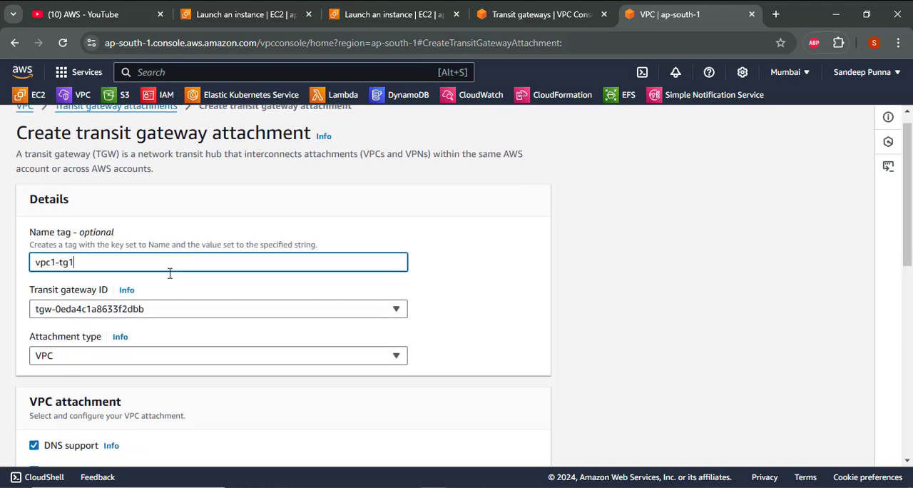
scroll(170, 273, down, 5)
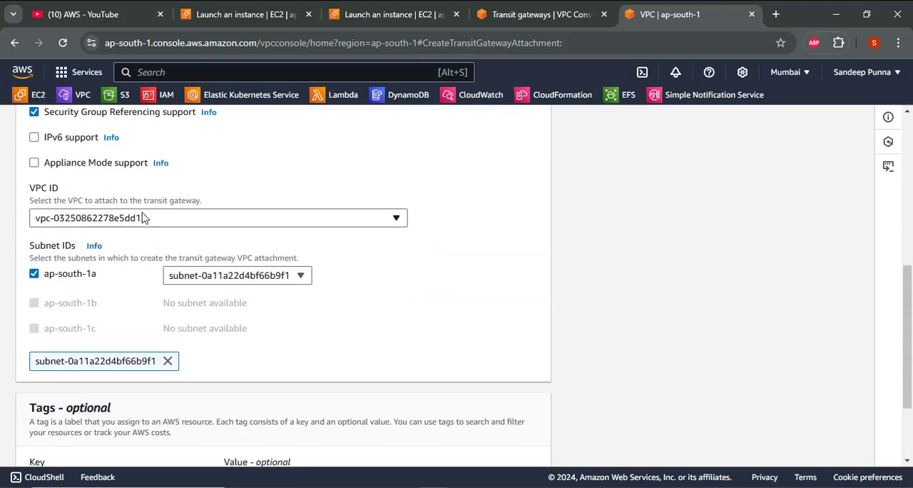
click(142, 217)
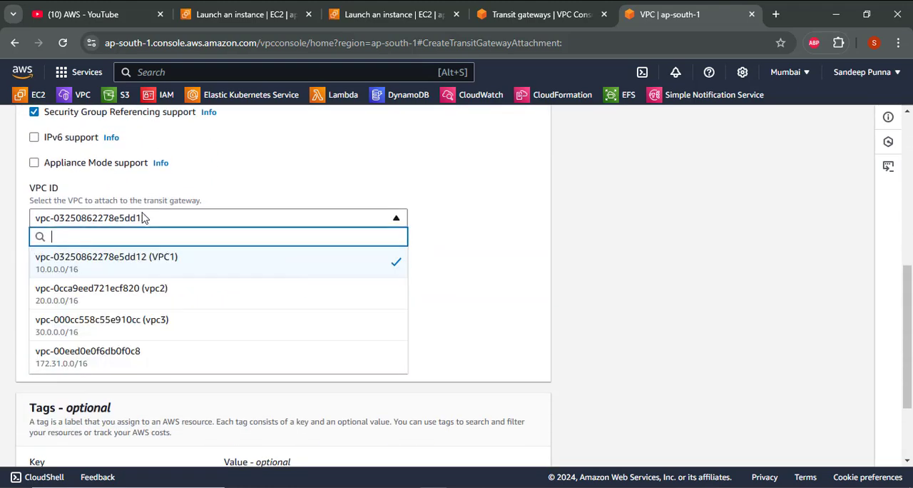
click(174, 268)
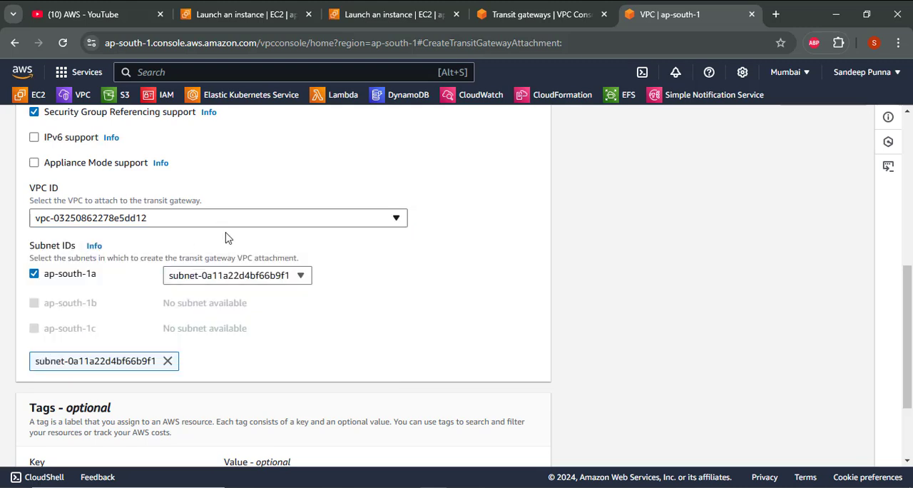
scroll(343, 263, down, 2)
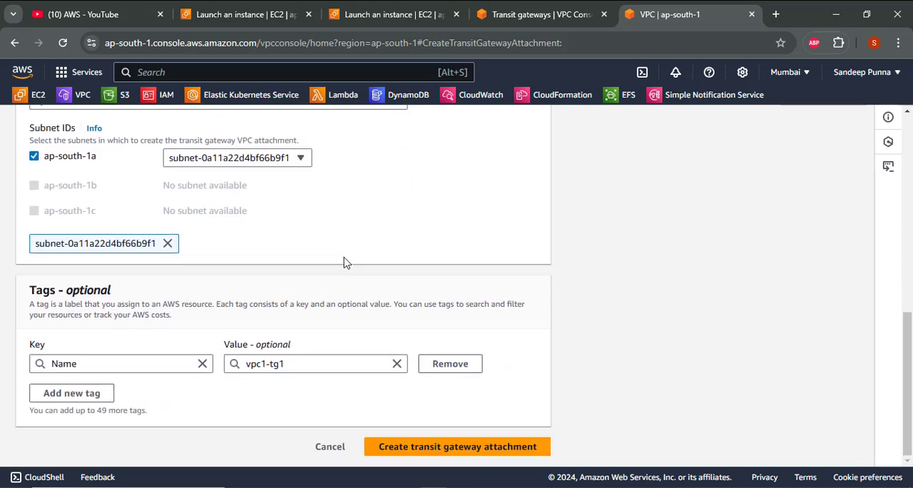
click(454, 447)
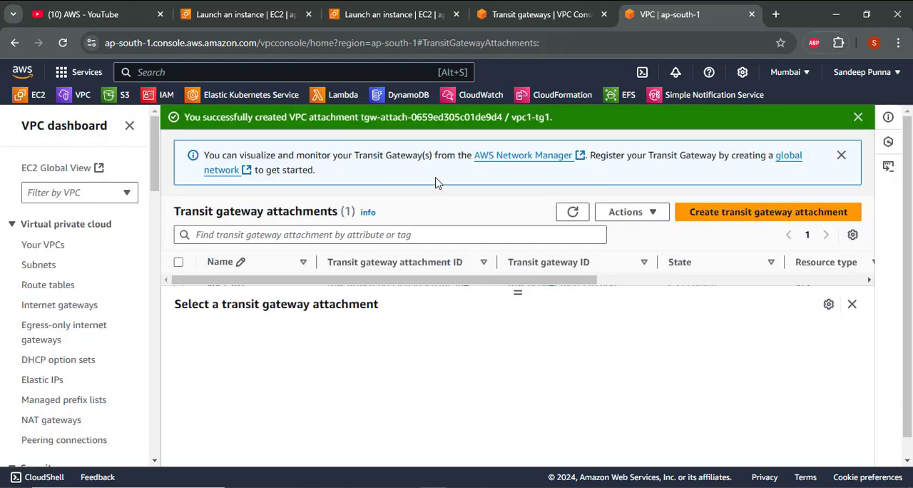
- Start another transit gateway attachment with the name tag tg2-vpc2, select vpc2 (20.0.0.0/16) as its VPC, and try to create it
click(725, 216)
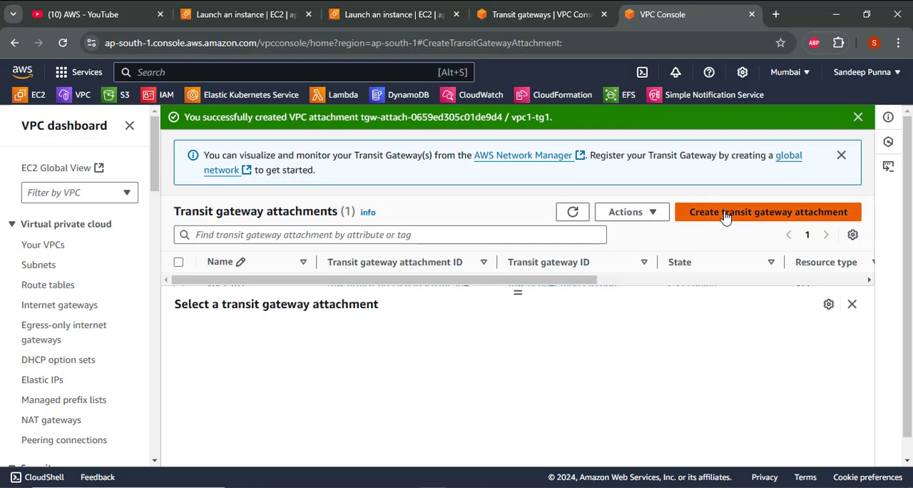
click(203, 278)
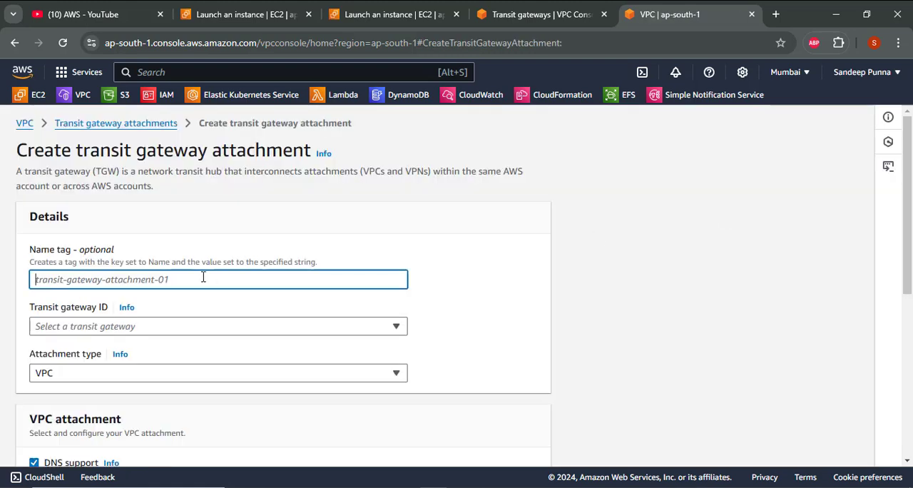
text(tg2-vpc2)
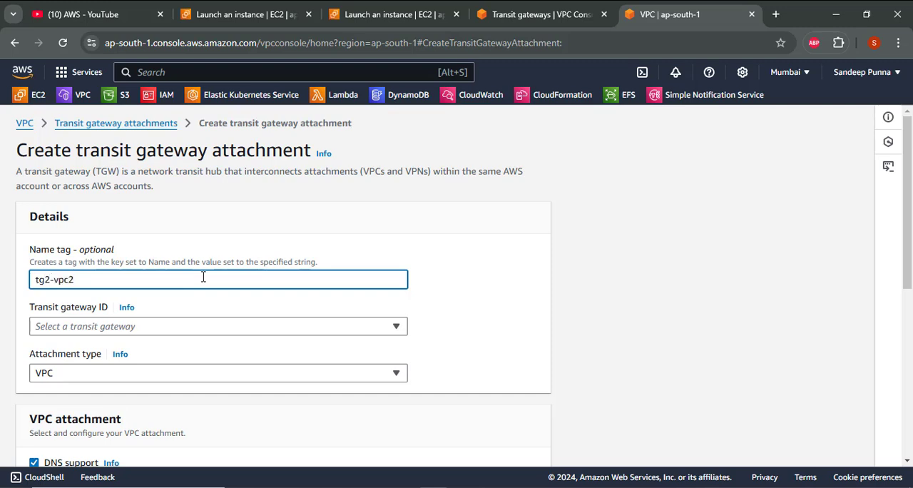
scroll(202, 278, down, 5)
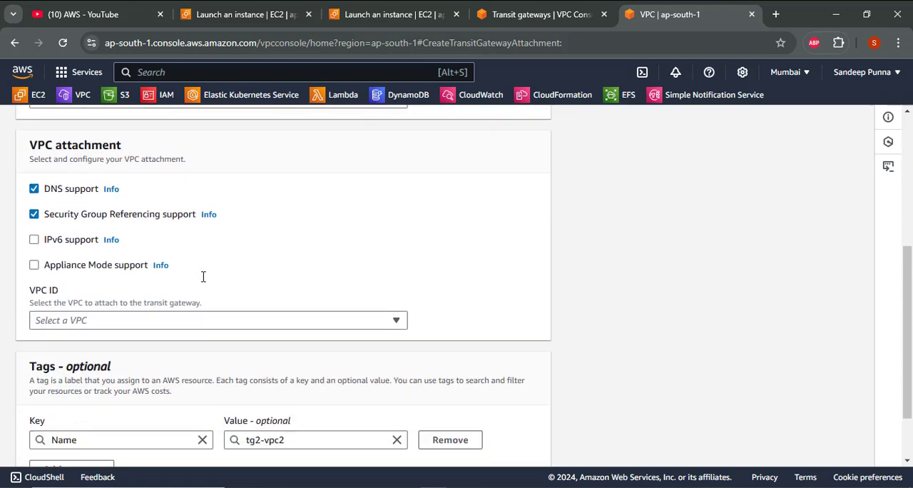
click(184, 274)
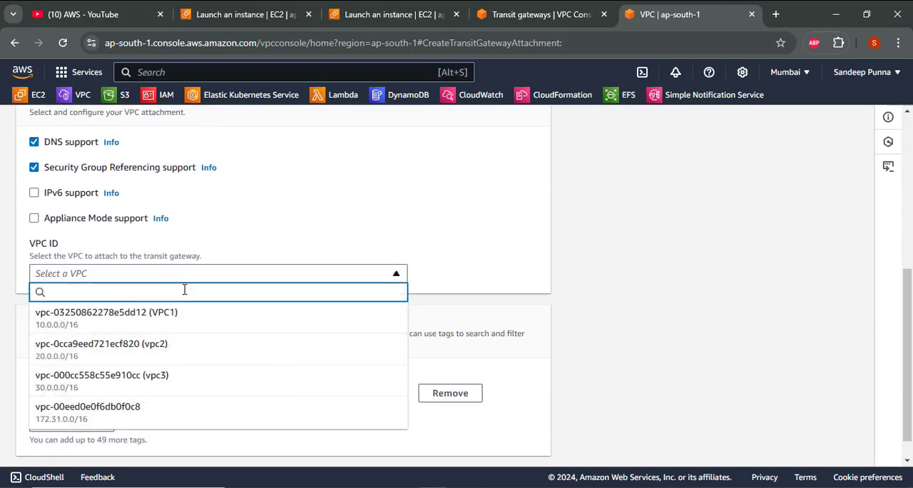
click(187, 343)
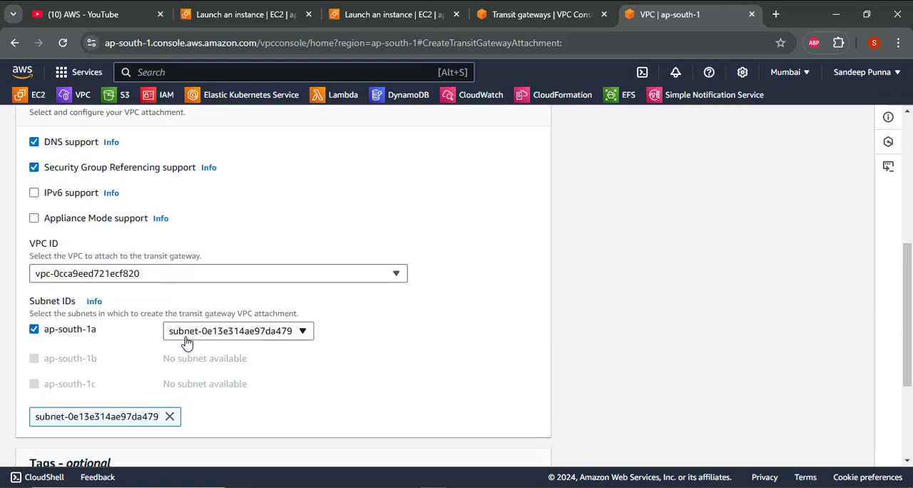
scroll(185, 343, down, 3)
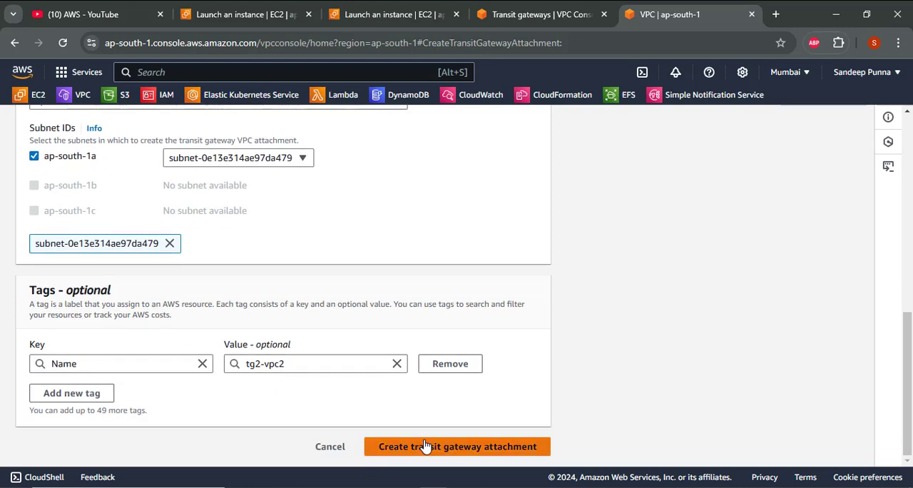
click(424, 446)
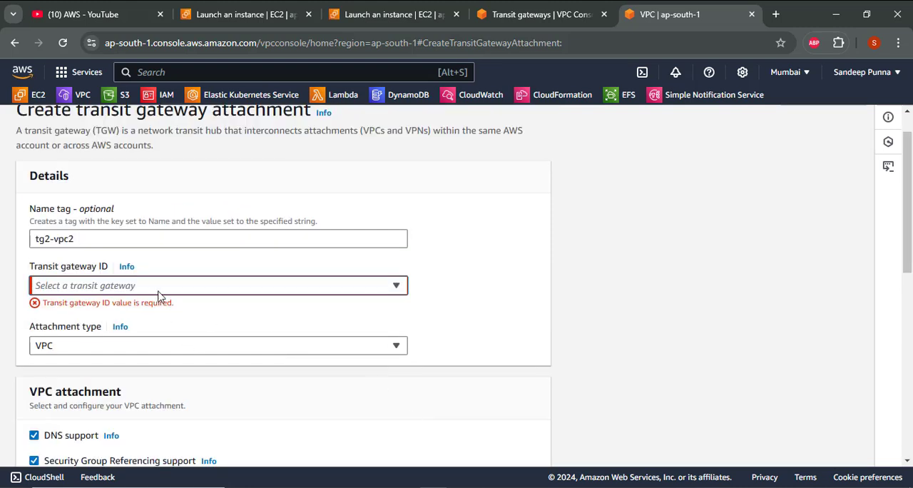
- Select mytransitegateway as the transit gateway for tg2-vpc2, keep vpc2 as its VPC, and create the attachment
click(197, 287)
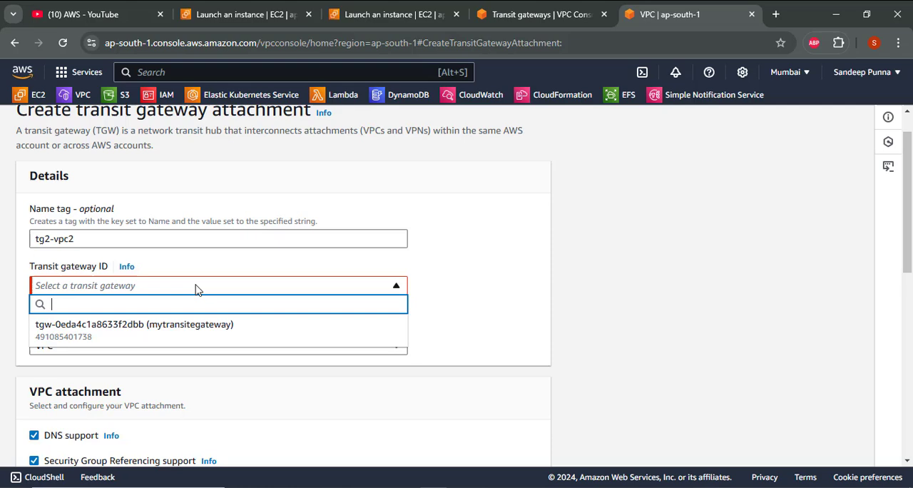
click(201, 339)
scroll(202, 321, down, 5)
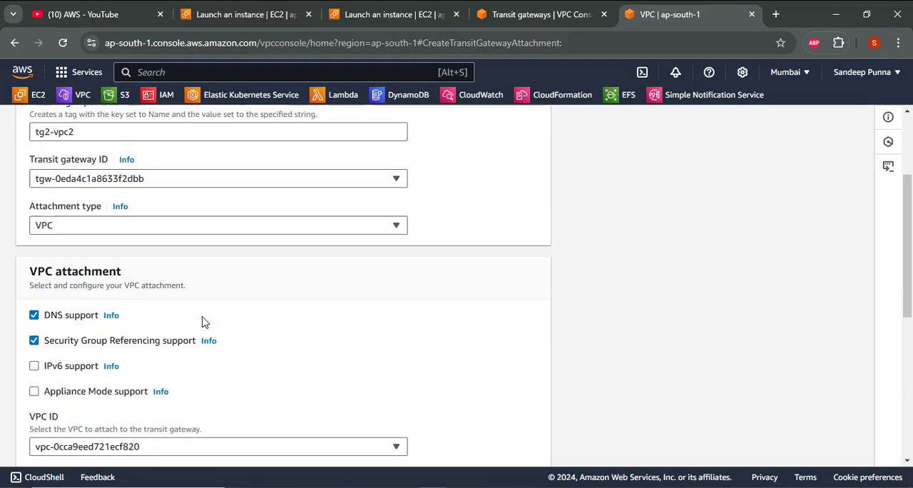
scroll(202, 321, down, 1)
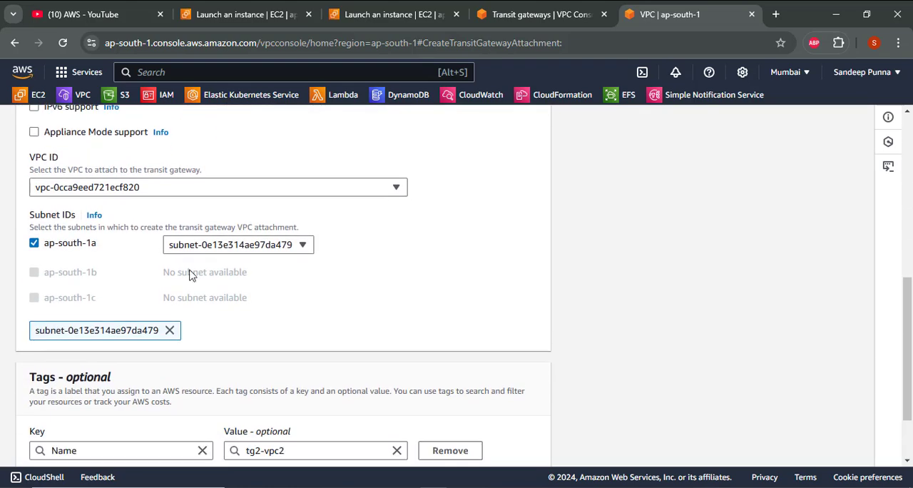
click(132, 191)
click(148, 260)
scroll(544, 310, down, 2)
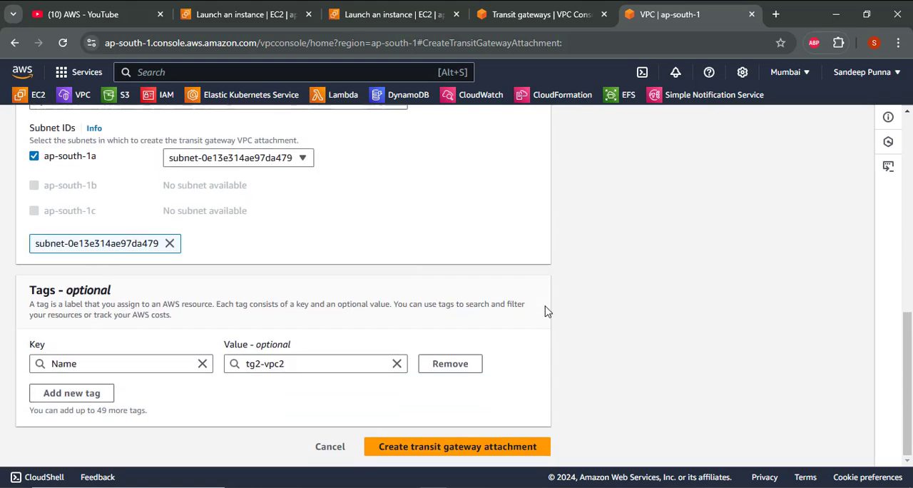
click(482, 444)
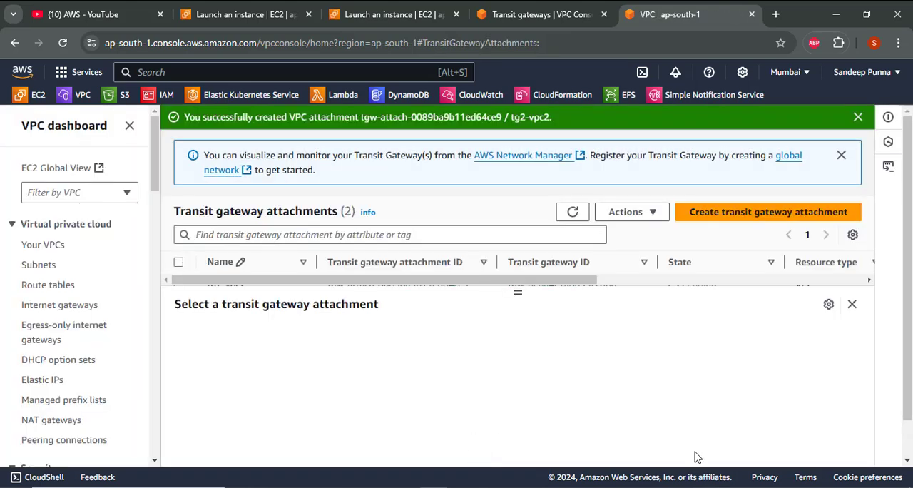
- Start a third transit gateway attachment with the name tag tg3-vpc3 and select mytransitegateway as its transit gateway
click(796, 214)
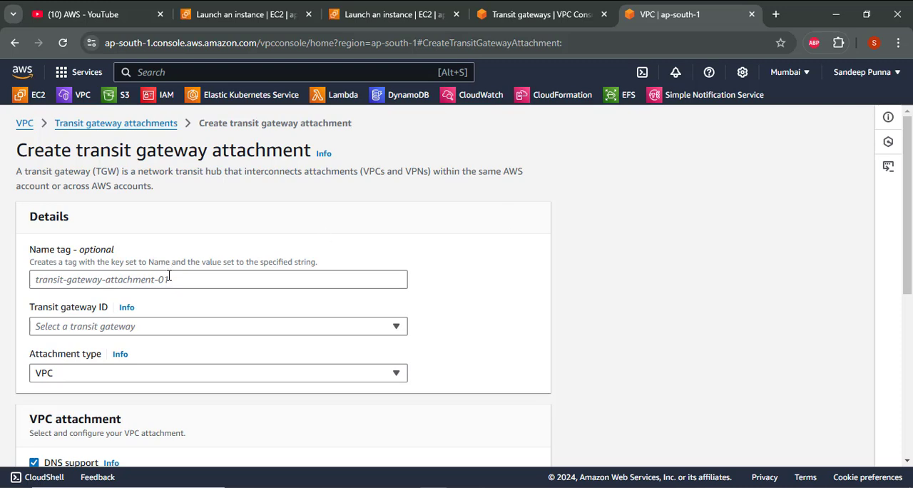
click(169, 278)
text(tg3)
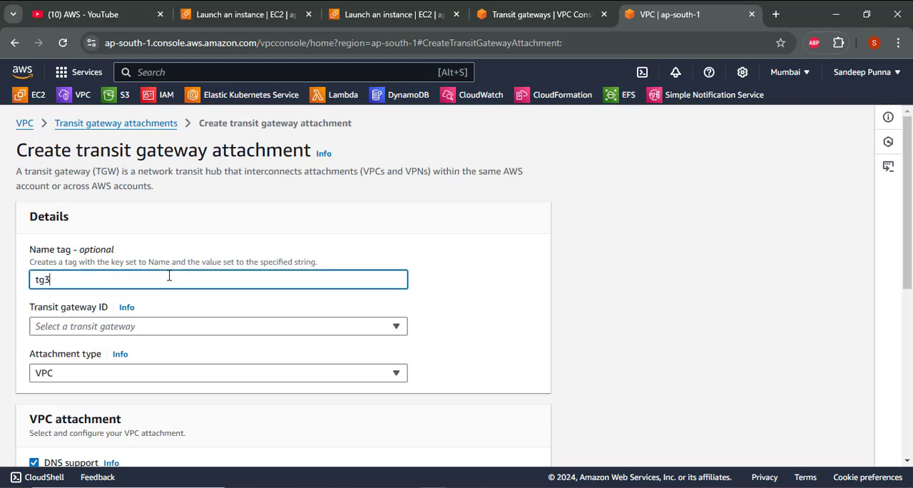
text(-vpc3)
scroll(169, 276, down, 1)
click(169, 277)
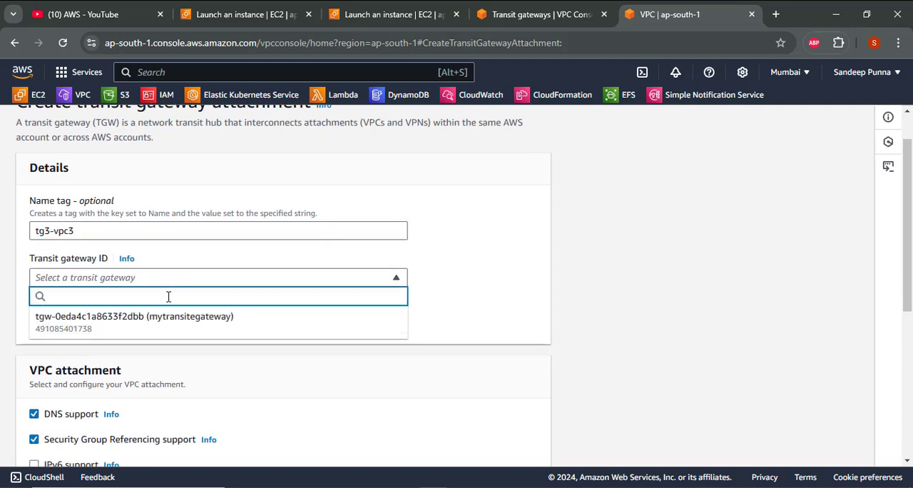
click(167, 324)
- Select vpc3 (30.0.0.0/16) as the VPC for tg3-vpc3 and create the attachment
scroll(167, 328, down, 3)
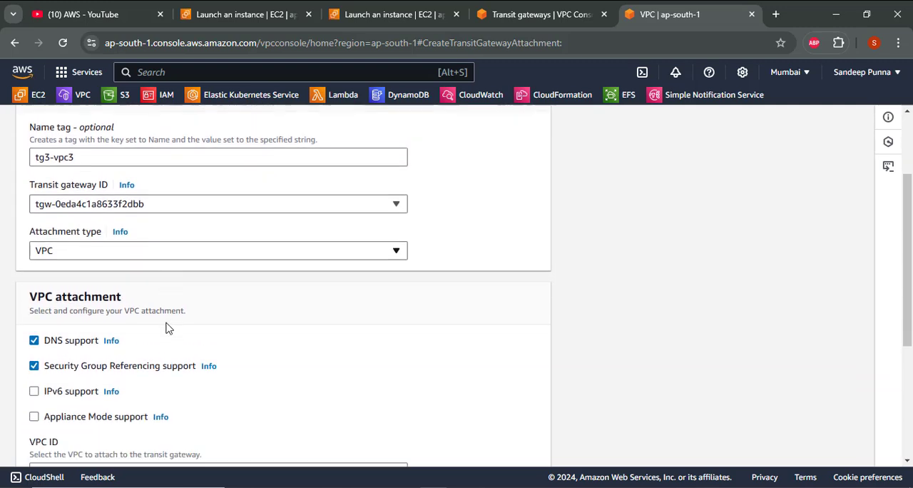
click(166, 325)
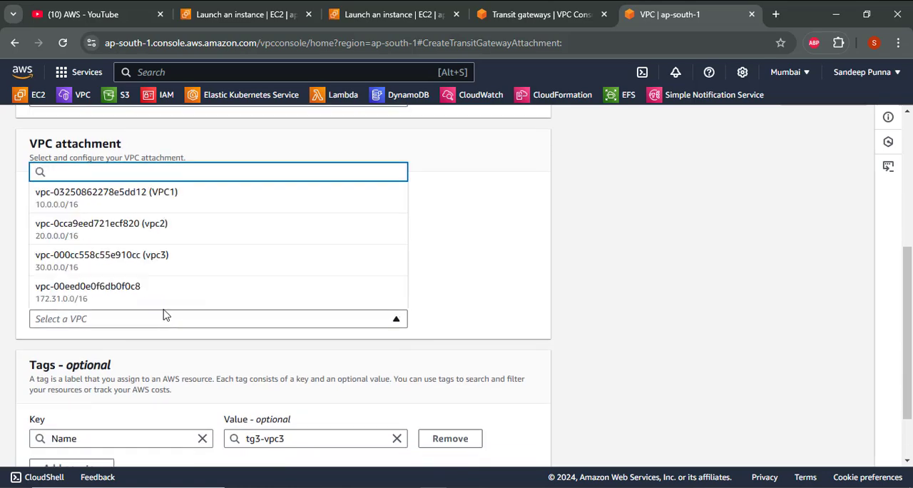
click(141, 271)
scroll(316, 300, down, 3)
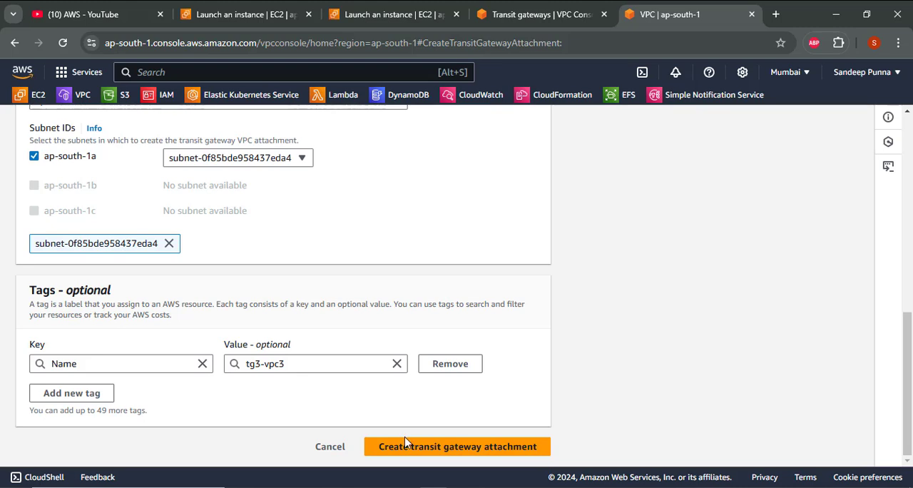
click(405, 447)
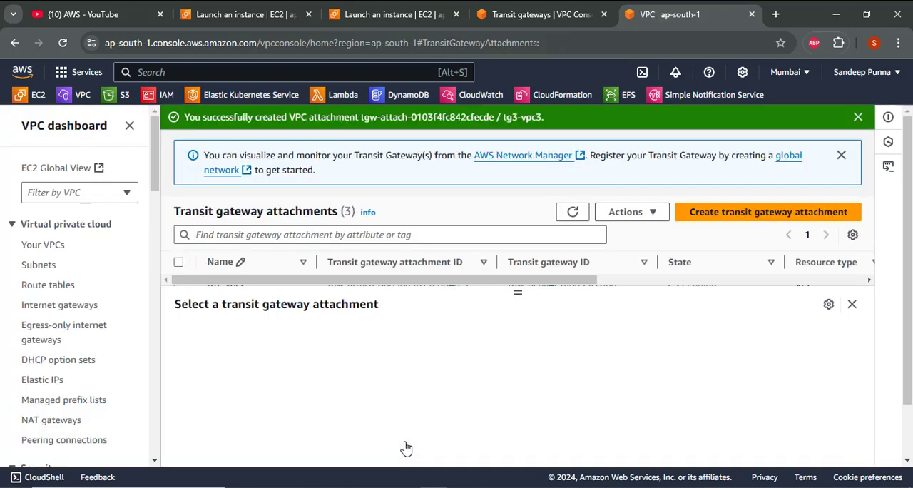
- Refresh the Transit gateway attachments list and enlarge it to check the state of every attachment
click(564, 214)
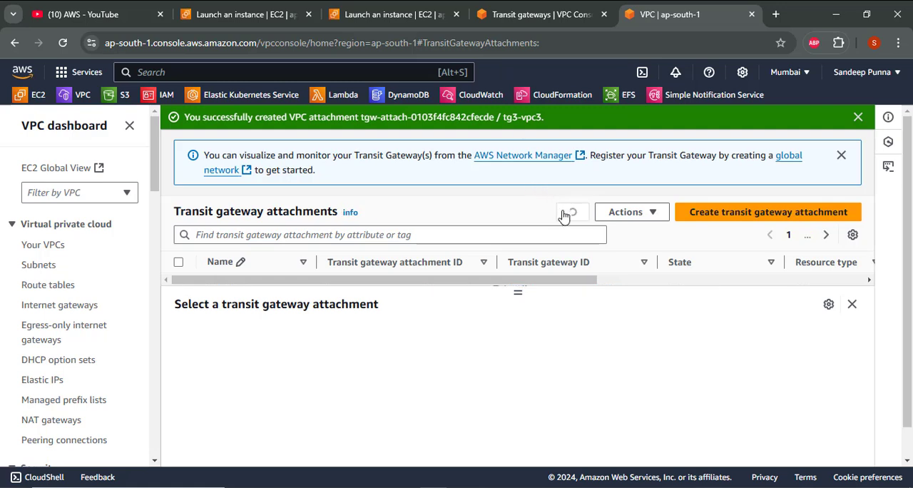
drag(516, 292, 513, 380)
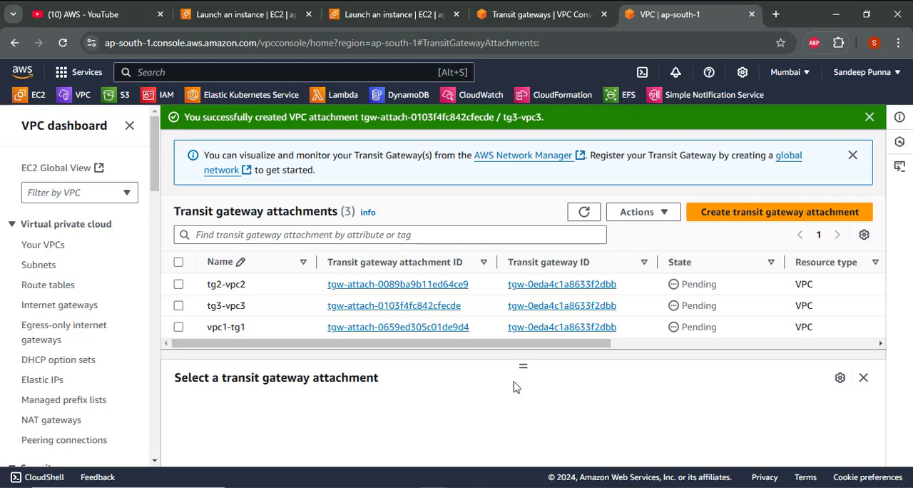
- Switch to the OpenBoard whiteboard and handwrite the route note "VPC1 → VPC2 & VPC3" with "CIDR" beneath it, beside the AWS diagram
key(alt+Tab)
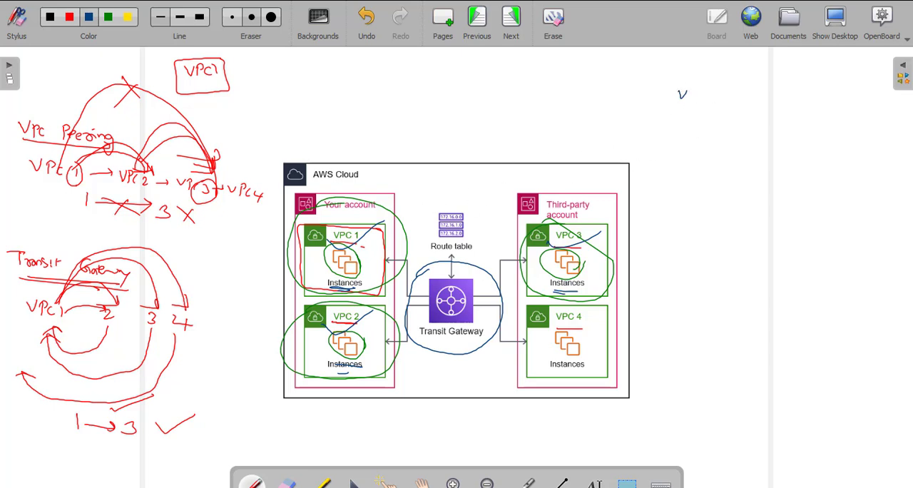
mouse_move(706, 97)
mouse_down()
mouse_move(707, 107)
mouse_move(733, 113)
mouse_up()
click(719, 109)
click(750, 120)
drag(777, 137, 817, 168)
drag(827, 163, 830, 177)
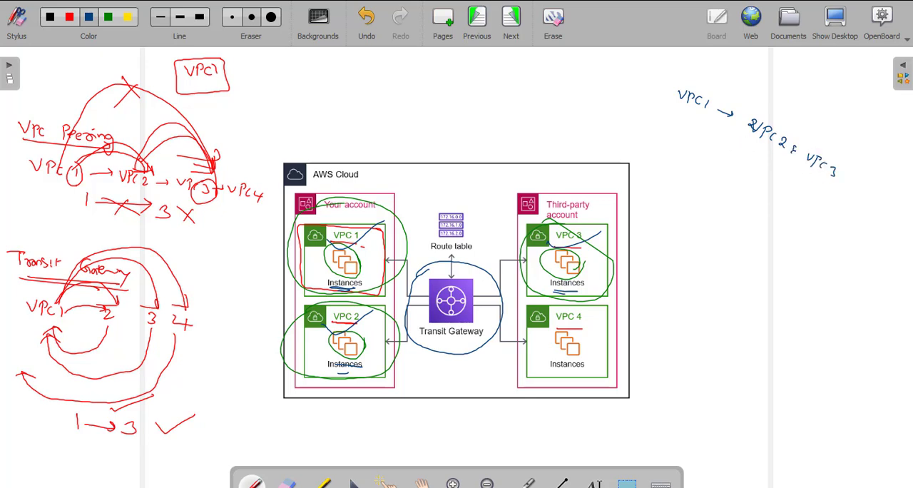
mouse_move(750, 142)
mouse_down()
mouse_move(817, 179)
mouse_move(787, 190)
mouse_up()
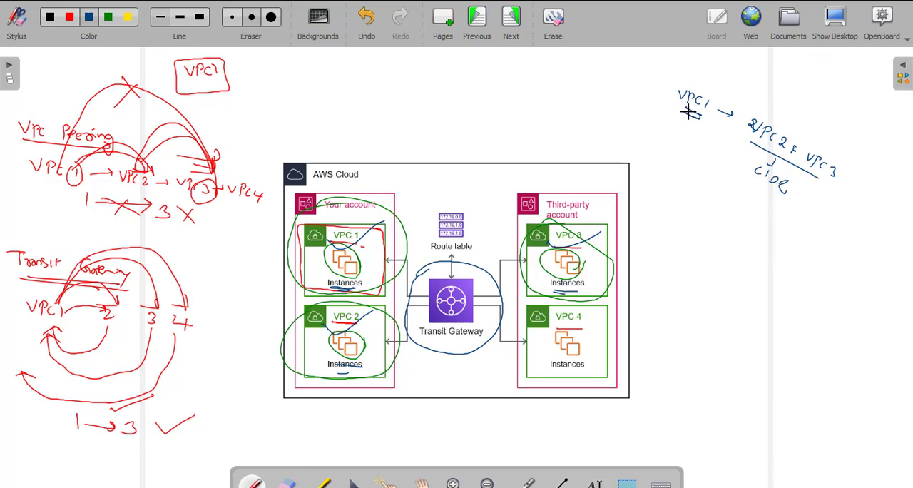
- Handwrite "VPC2 → VPC1 & VPC3" below the VPC1 note and underline its destination VPCs
drag(656, 166, 662, 168)
drag(664, 168, 670, 170)
drag(700, 201, 734, 217)
drag(738, 209, 786, 247)
mouse_move(790, 250)
mouse_down()
mouse_move(795, 241)
mouse_move(801, 254)
mouse_up()
drag(806, 251, 812, 263)
drag(739, 230, 793, 262)
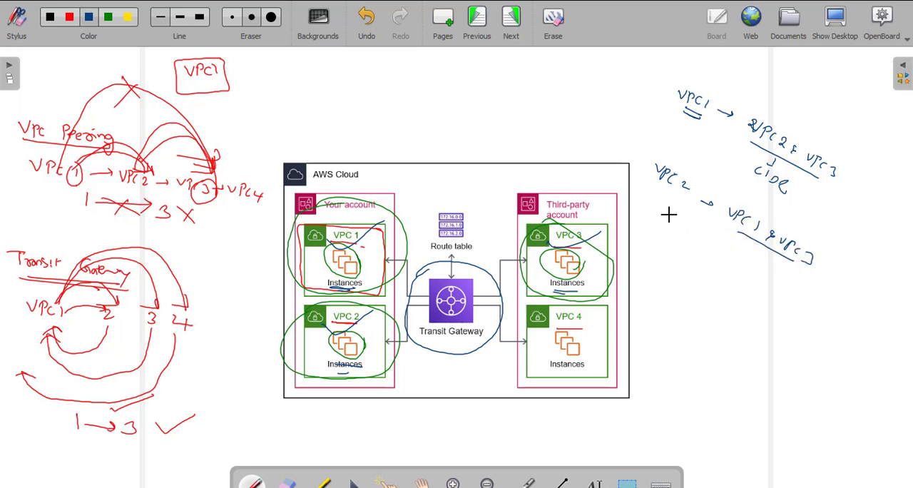
- Handwrite "VPC3 → VPC1 & VPC2" below the VPC2 note, and return to the AWS console in the browser
drag(655, 209, 695, 244)
drag(711, 248, 720, 249)
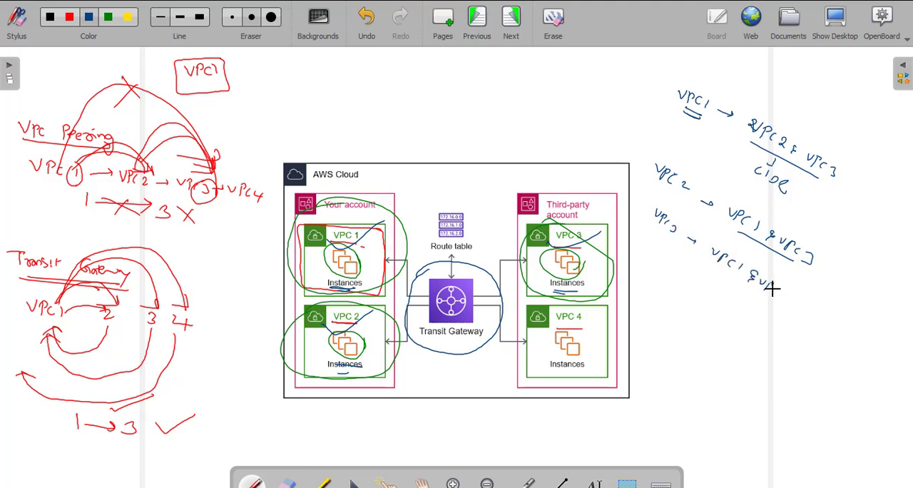
drag(773, 287, 776, 297)
drag(782, 288, 779, 294)
drag(783, 292, 788, 301)
key(alt+Tab)
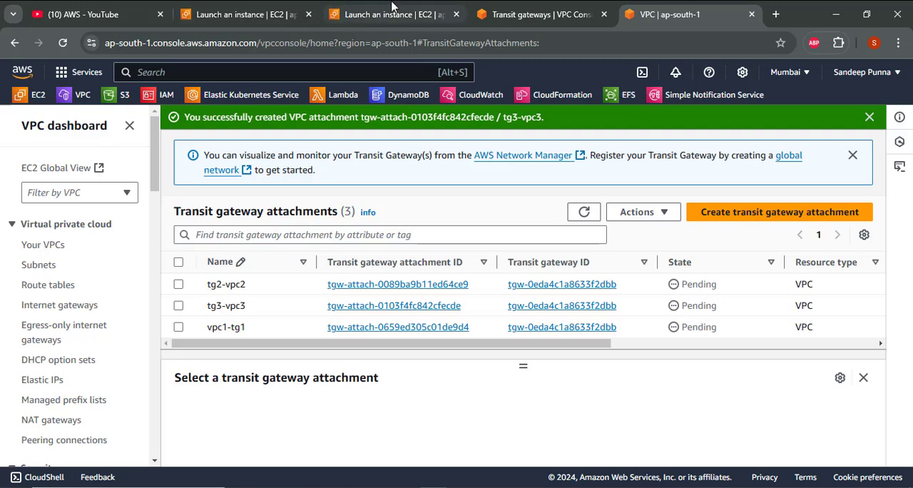
- Open the routes of route table rt1, which belongs to VPC1, for editing
click(60, 286)
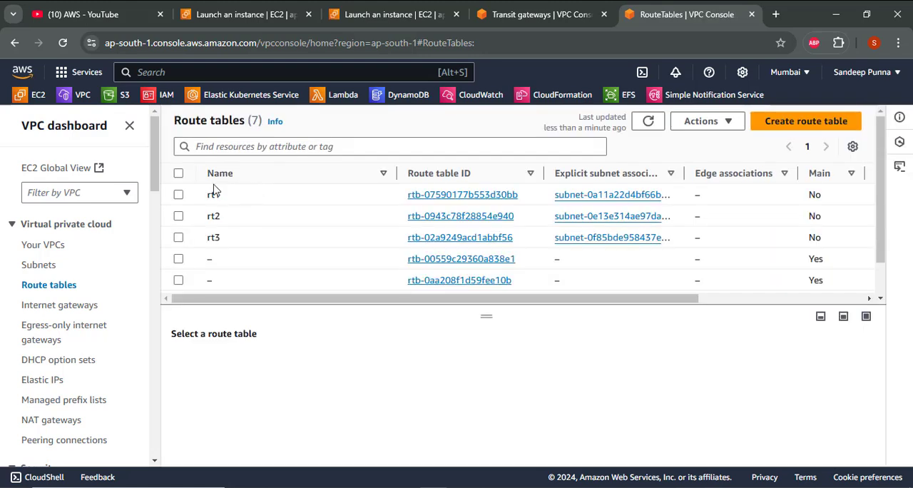
click(445, 194)
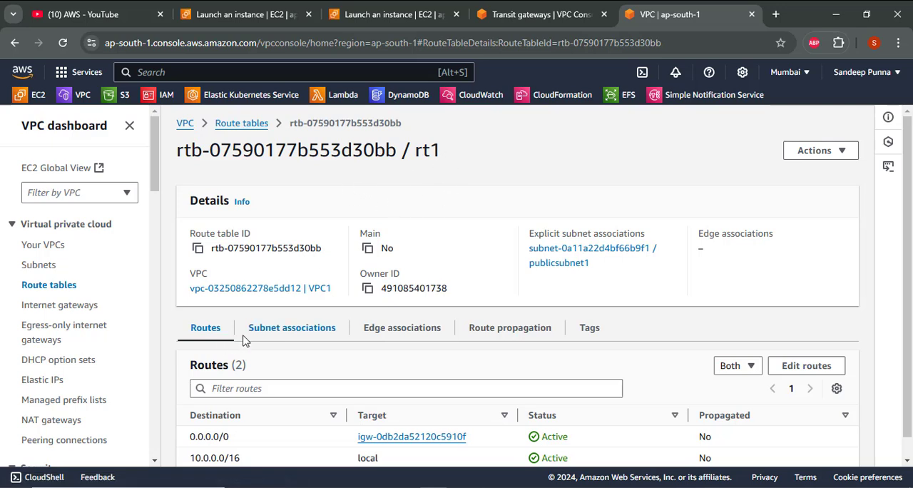
scroll(221, 346, down, 1)
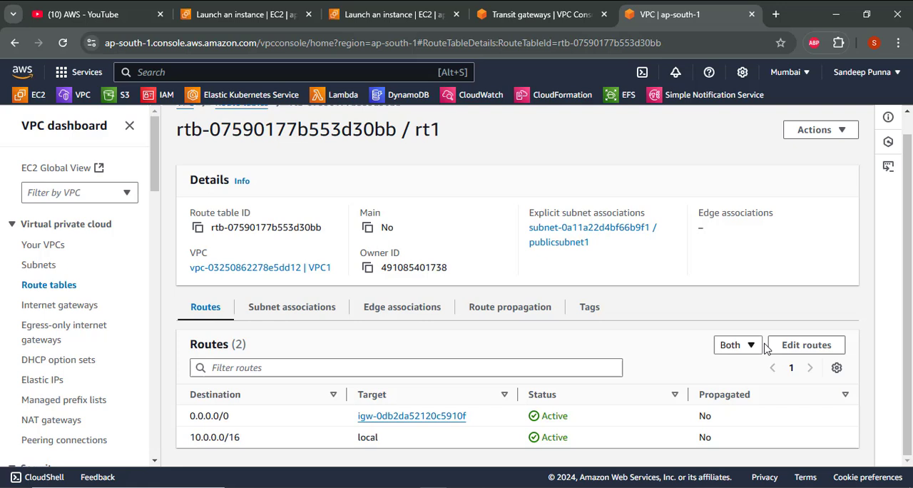
click(804, 346)
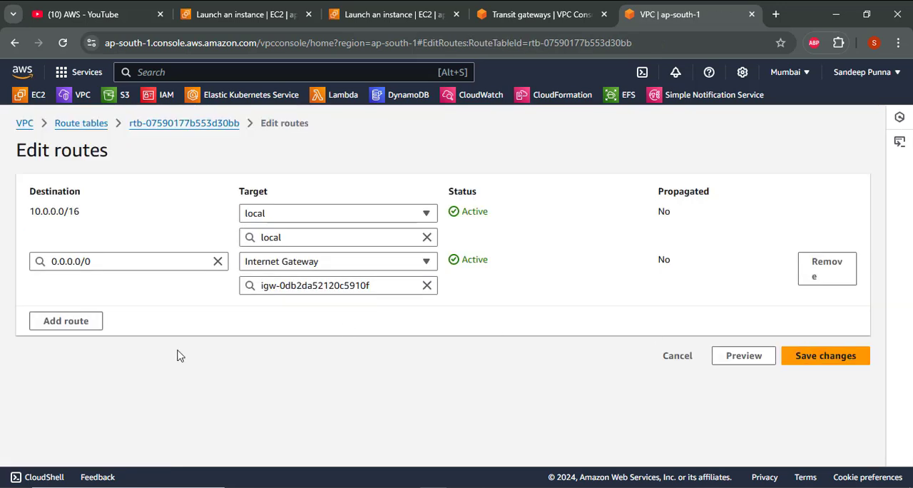
- Add a route to rt1 with the destination 20.0.0.0/16
click(79, 325)
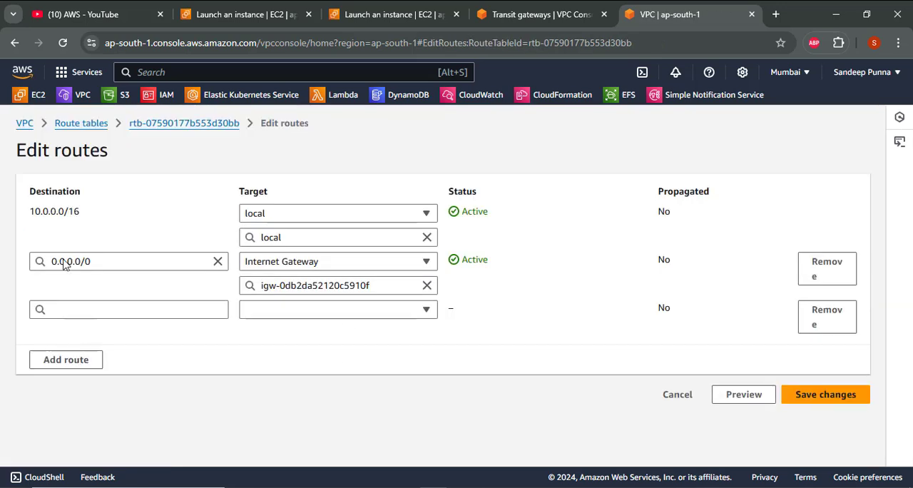
drag(84, 216, 23, 213)
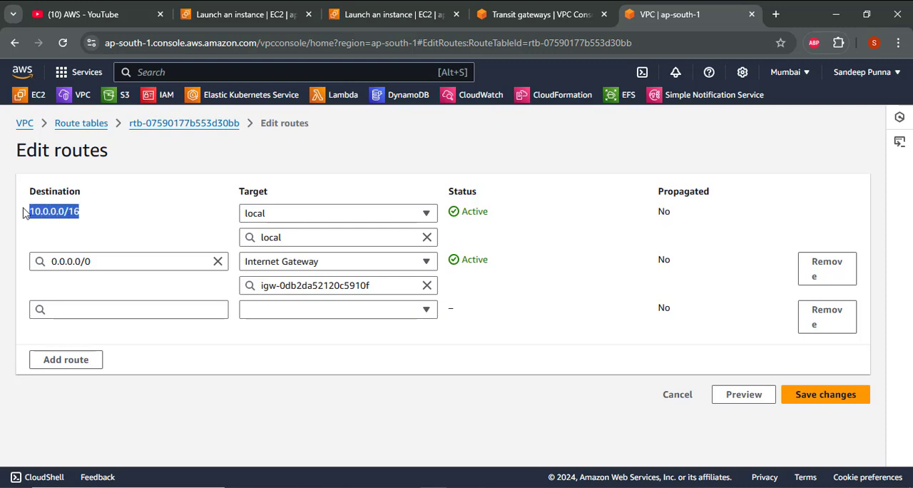
click(61, 308)
text(20)
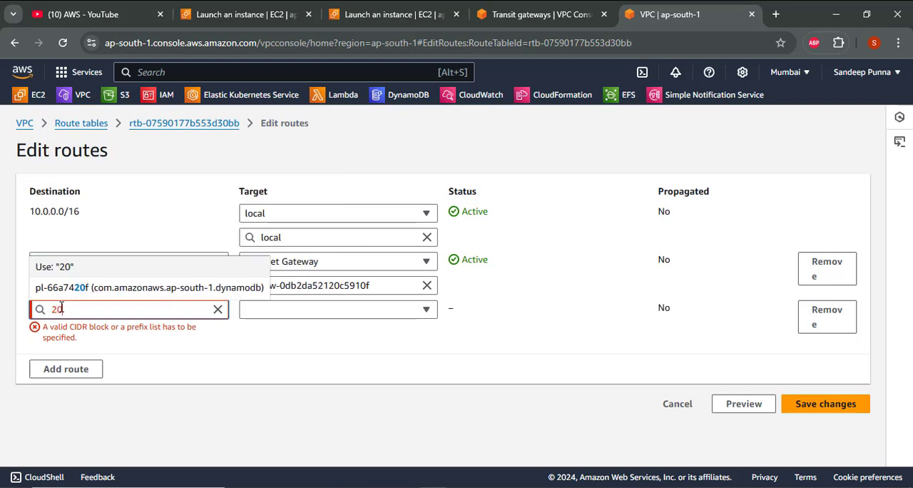
text(.0.0.0)
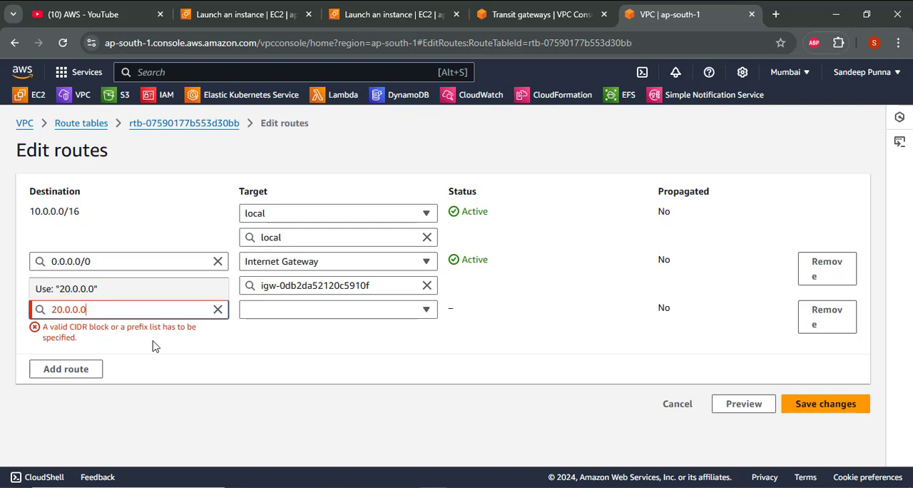
text(/16)
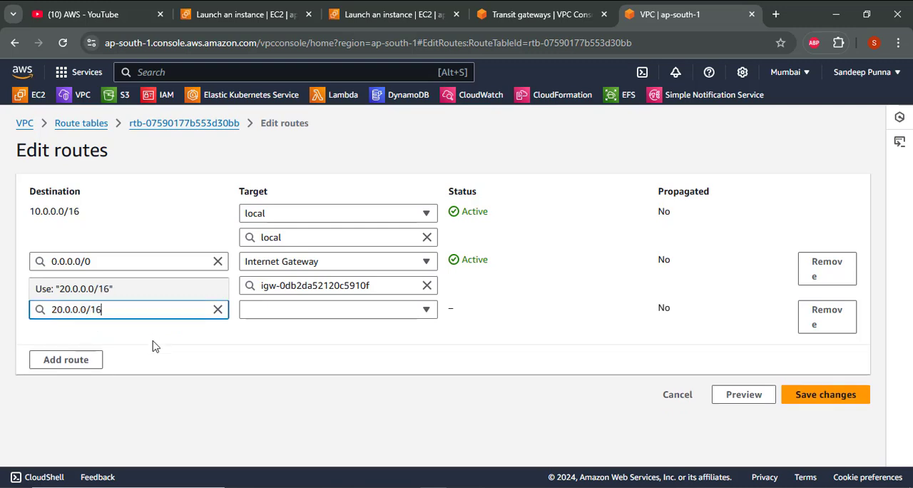
click(152, 345)
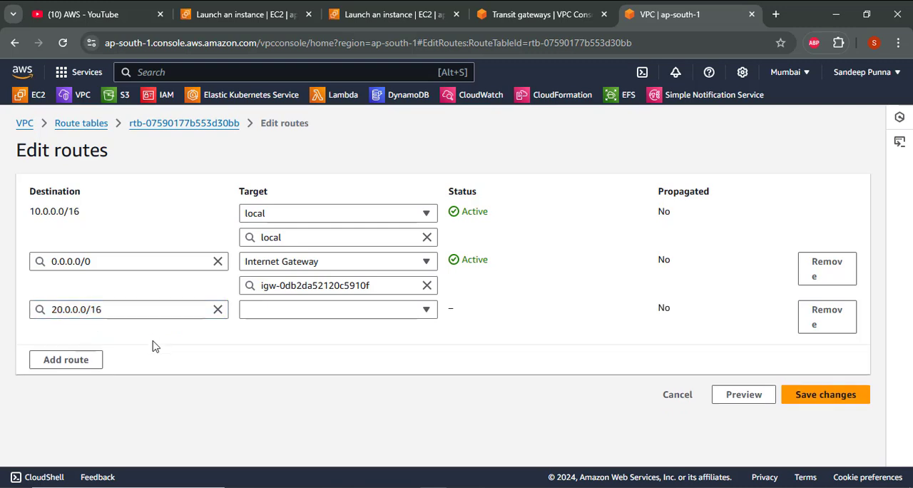
- Target the 20.0.0.0/16 route in rt1 at the transit gateway vpc1-tg1 and save the route changes
click(347, 311)
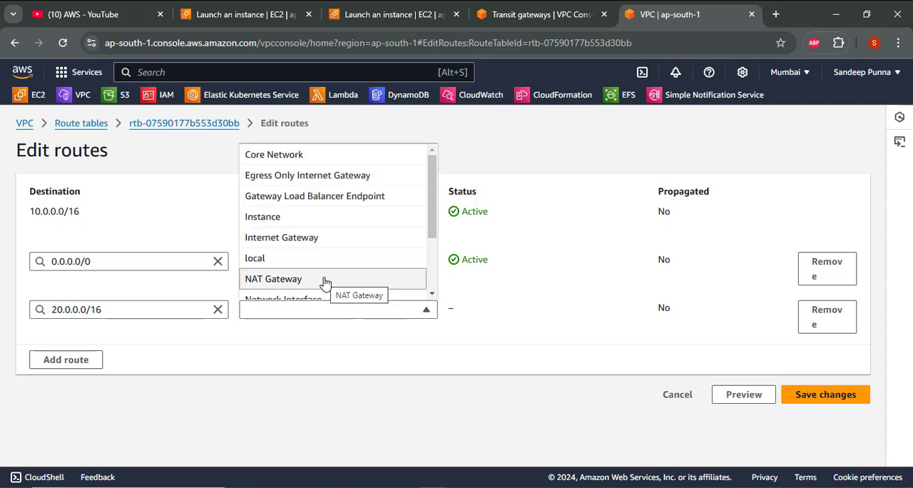
scroll(324, 283, down, 1)
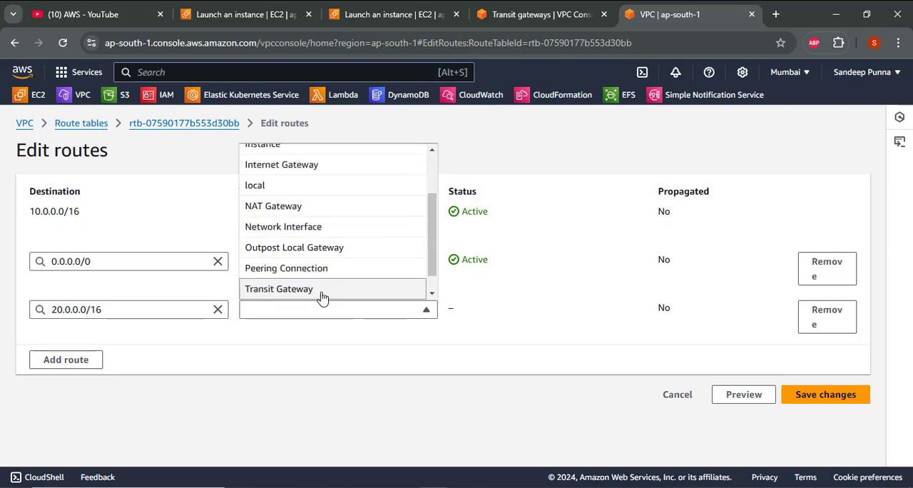
click(322, 288)
click(316, 340)
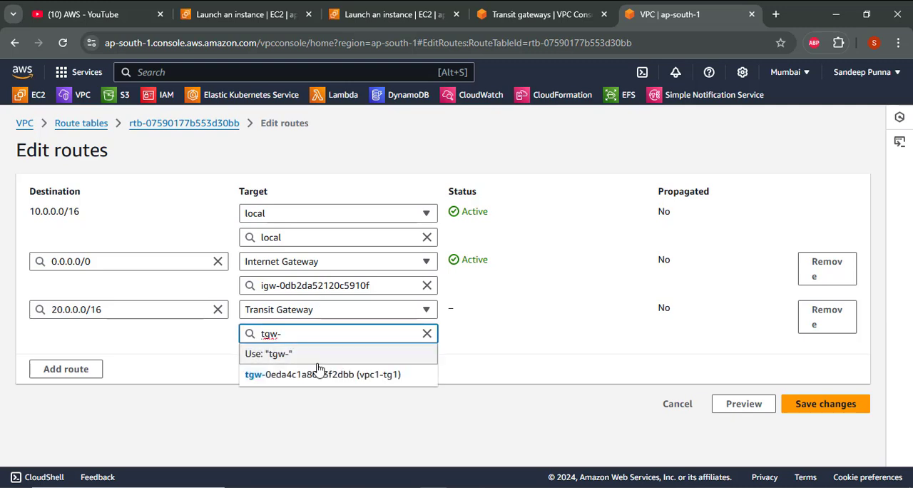
click(317, 373)
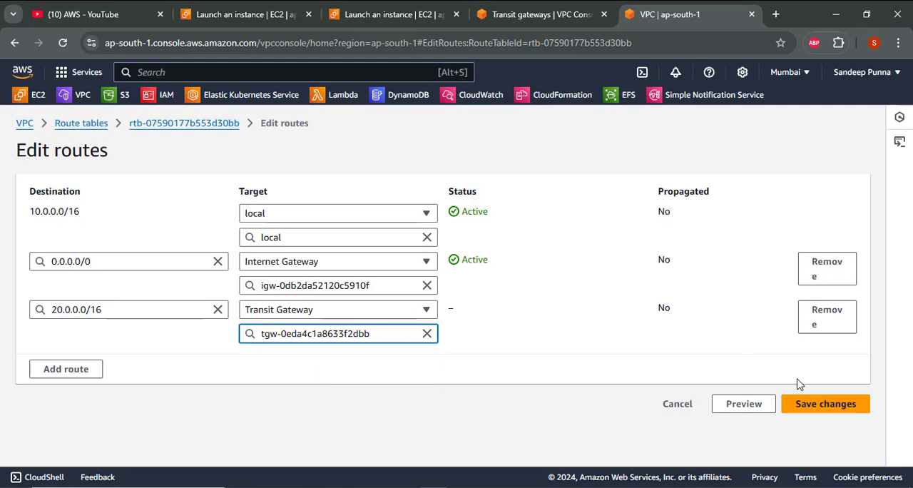
click(804, 413)
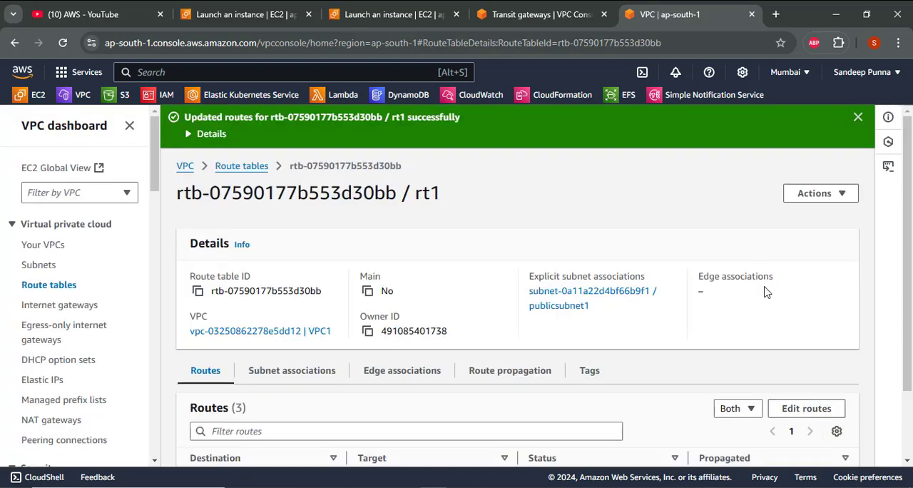
- Reopen rt1's routes for editing and add a route with the destination 30.0.0.0/16
click(780, 407)
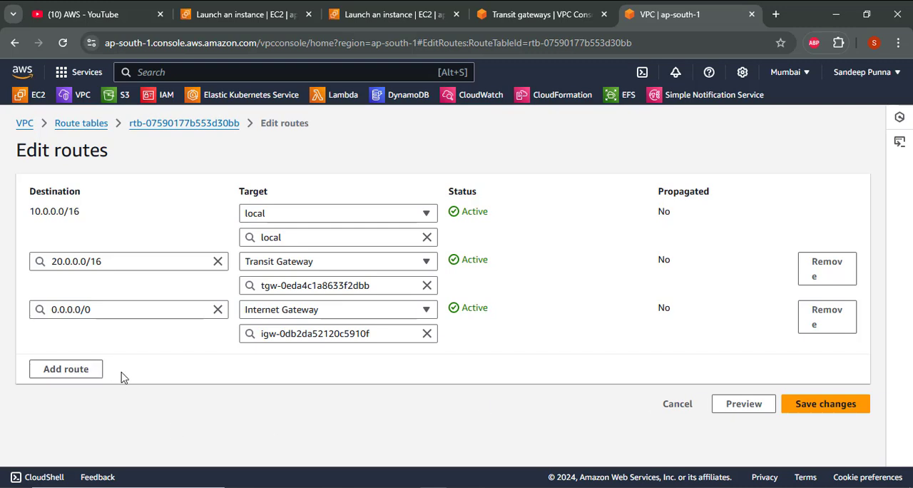
click(94, 372)
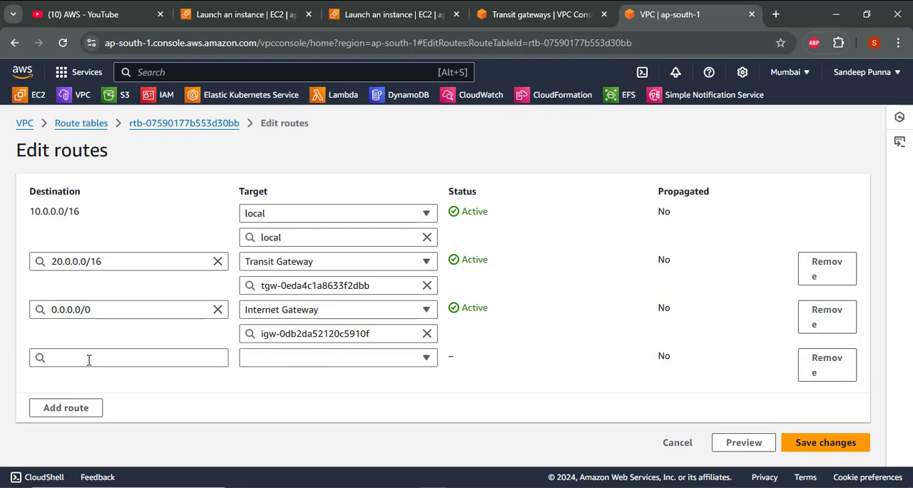
click(86, 358)
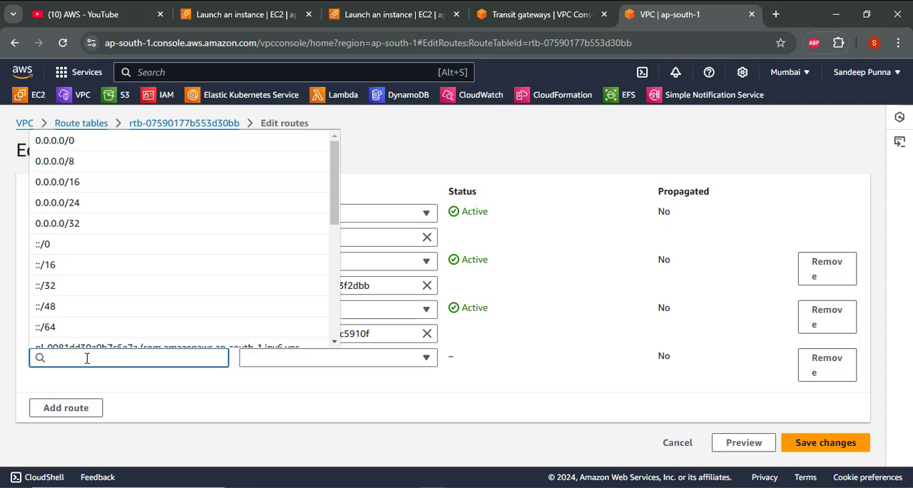
text(30.)
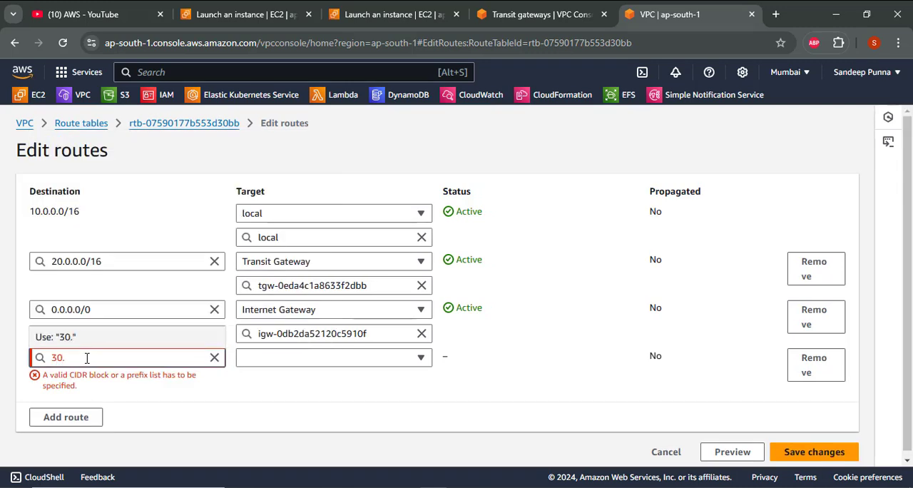
text(0.0.0/16)
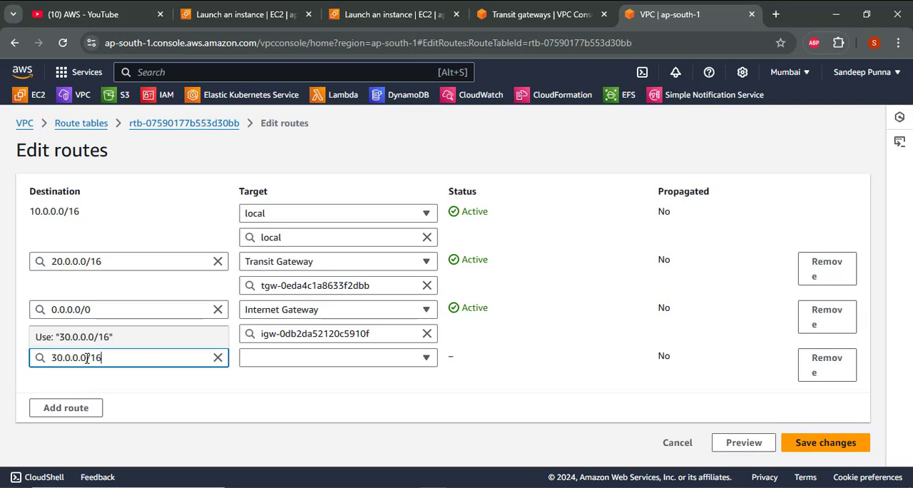
- Target the 30.0.0.0/16 route in rt1 at the transit gateway vpc1-tg1 and save the route changes
click(340, 361)
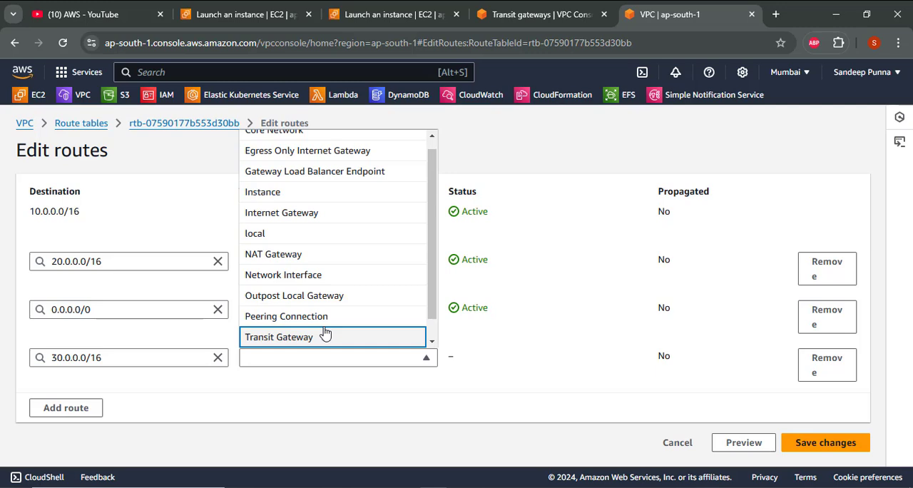
click(325, 336)
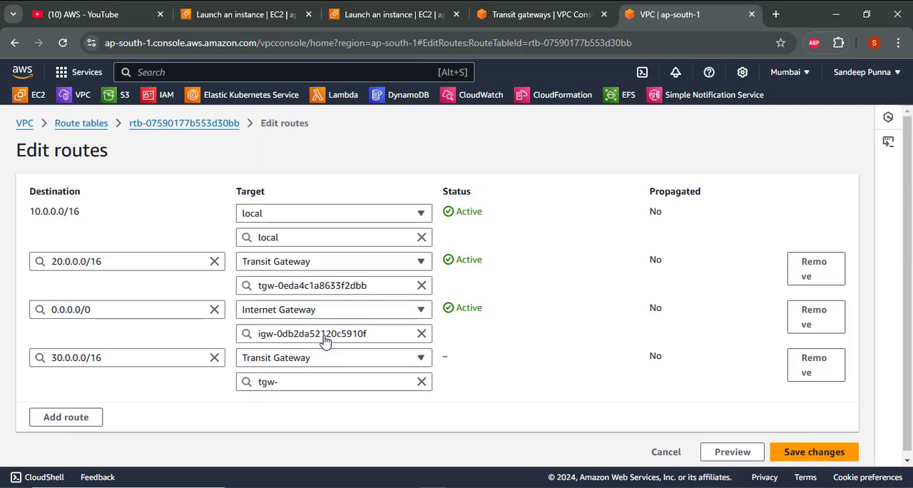
click(317, 387)
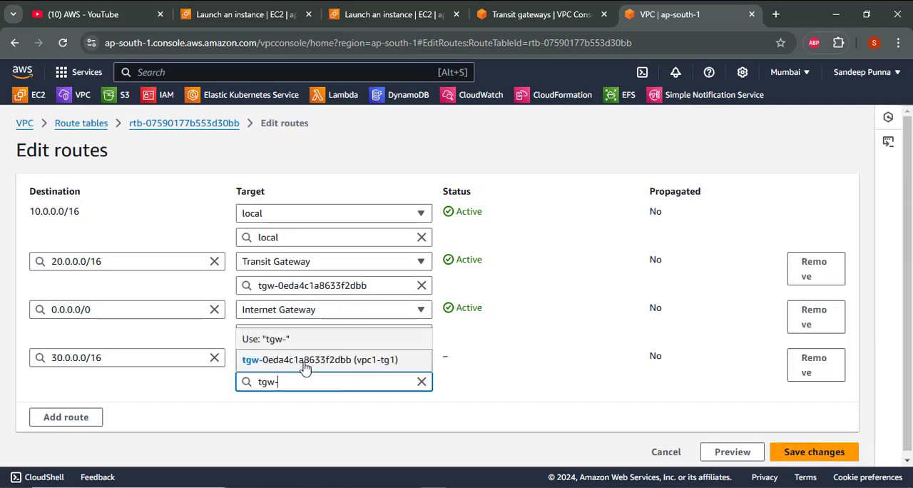
click(305, 360)
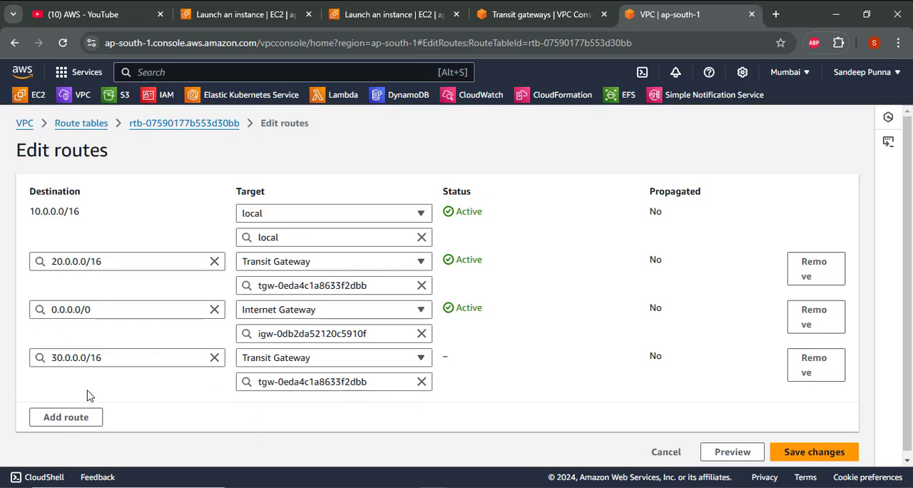
click(814, 451)
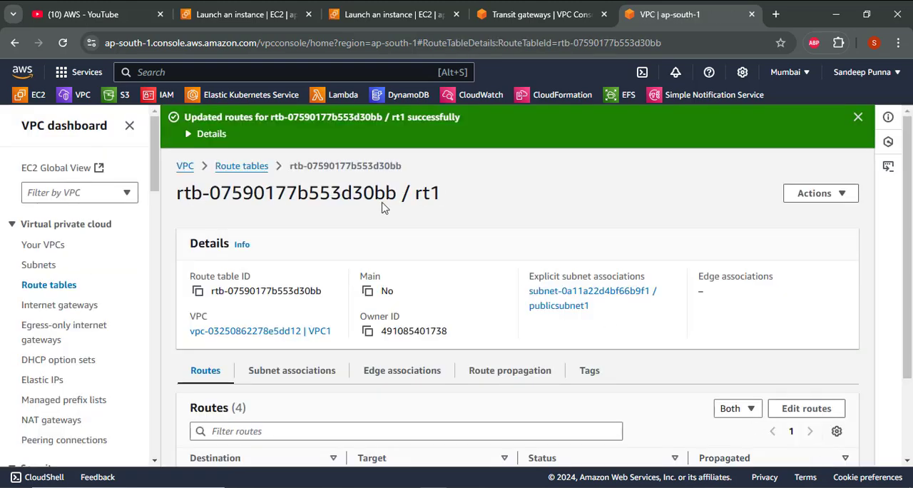
- Return to the route tables list and open the routes of rt2 for editing
click(233, 169)
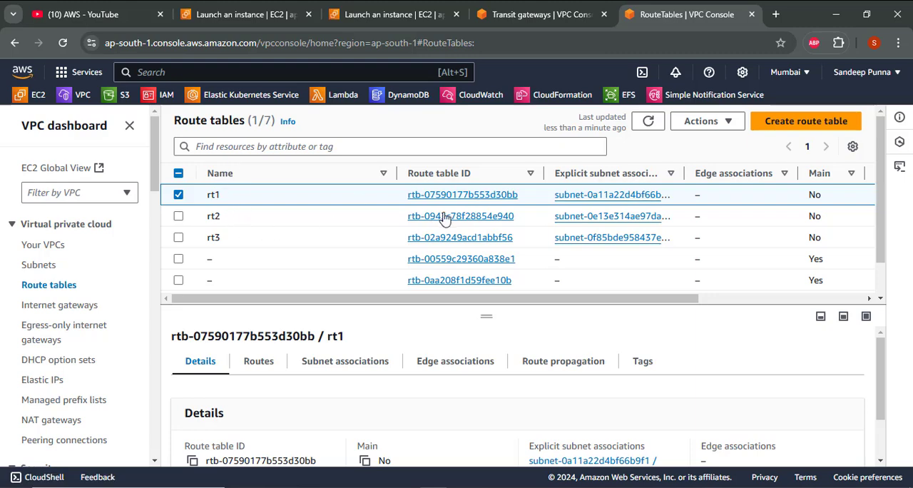
click(443, 217)
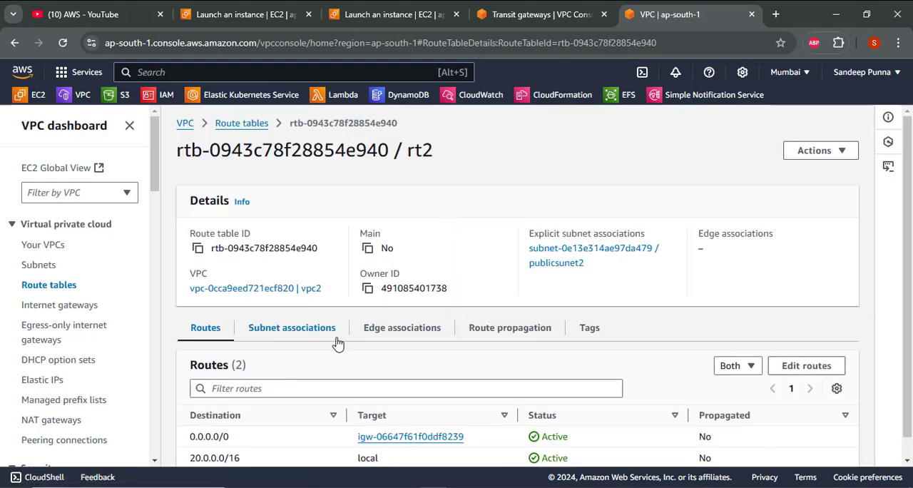
click(811, 371)
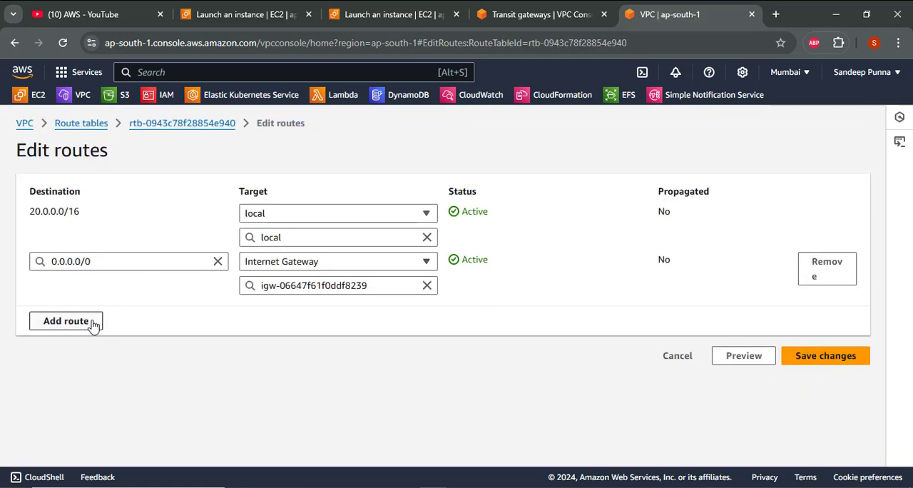
- Add a route to rt2 with the destination 10.0.0.0/16
click(66, 321)
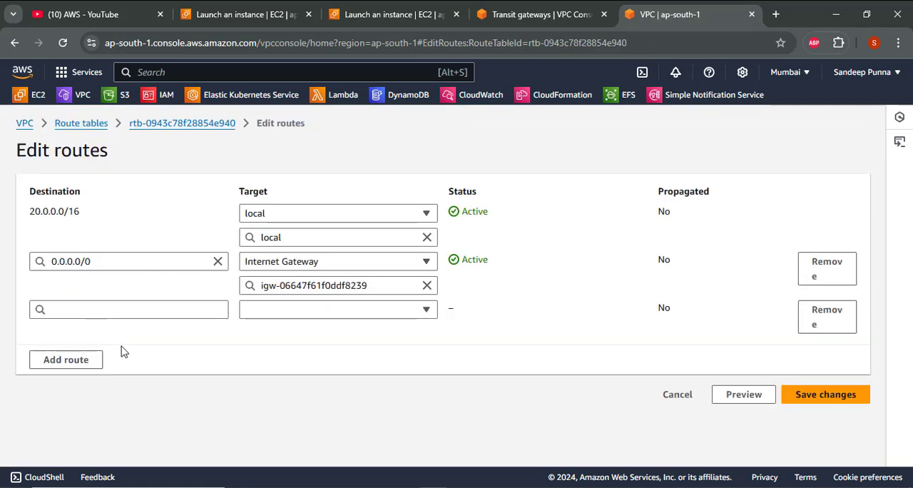
click(113, 311)
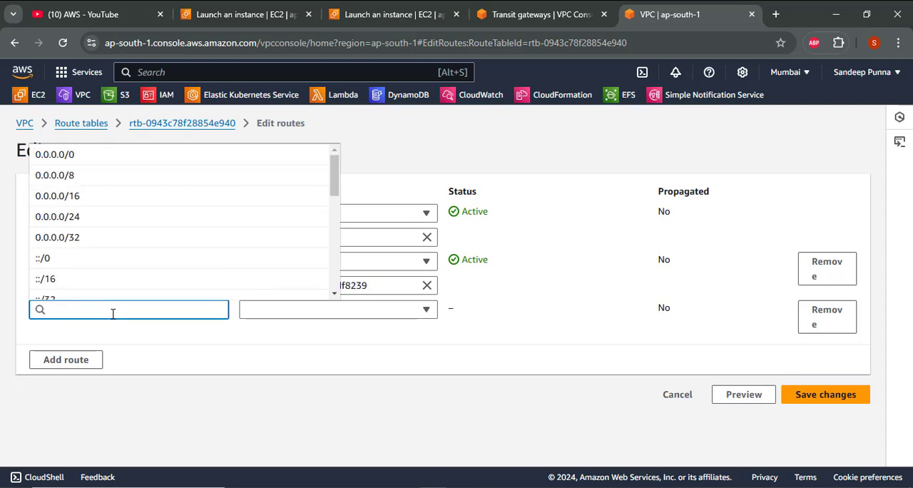
text(10)
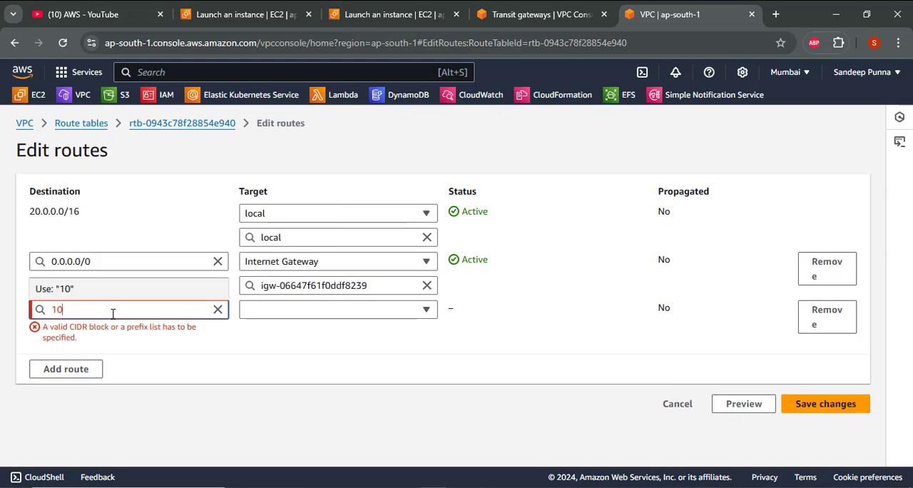
text(.0.0.0/16)
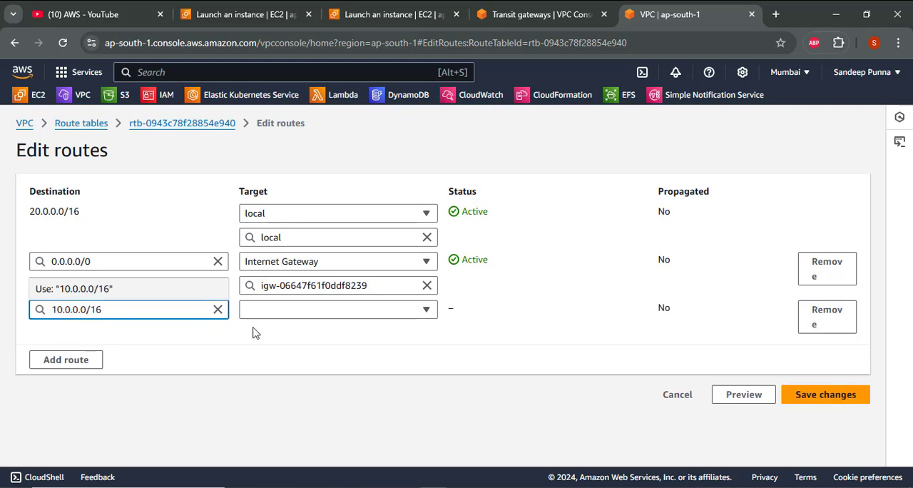
click(277, 330)
- Target the 10.0.0.0/16 route in rt2 at the transit gateway tgw-0eda4c1a8633f2dbb
click(276, 311)
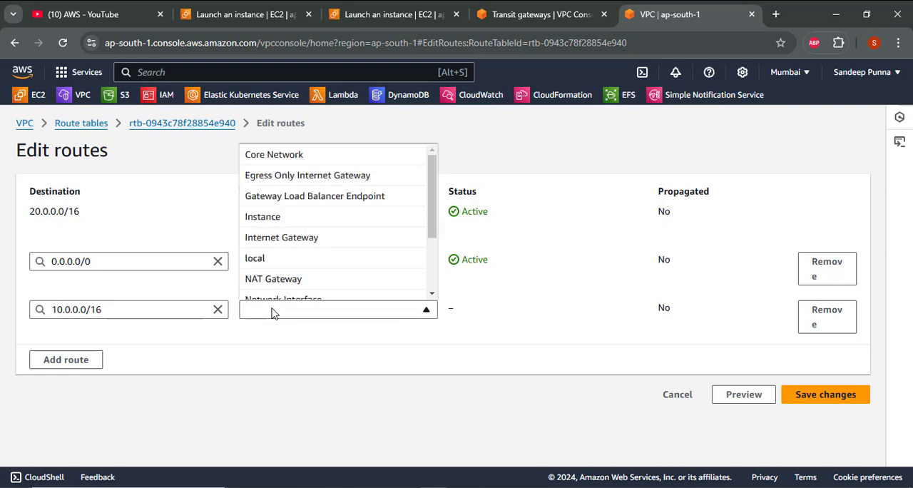
key(t)
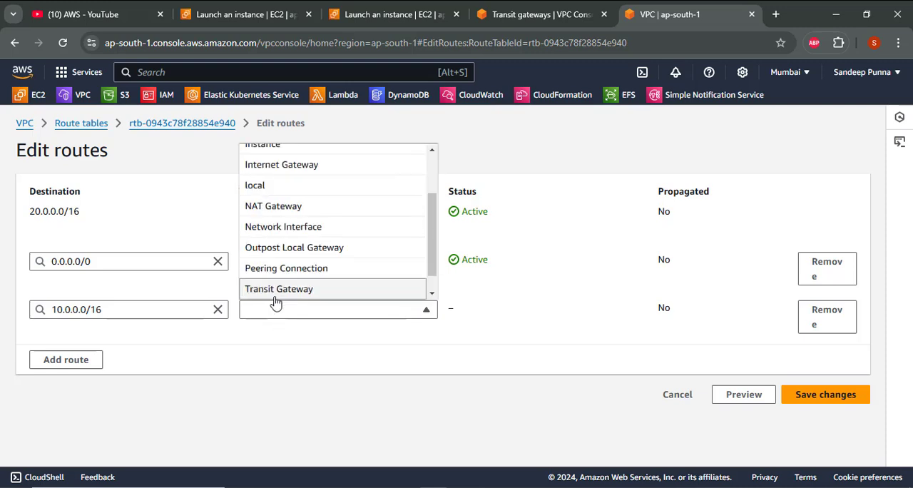
click(271, 291)
click(282, 331)
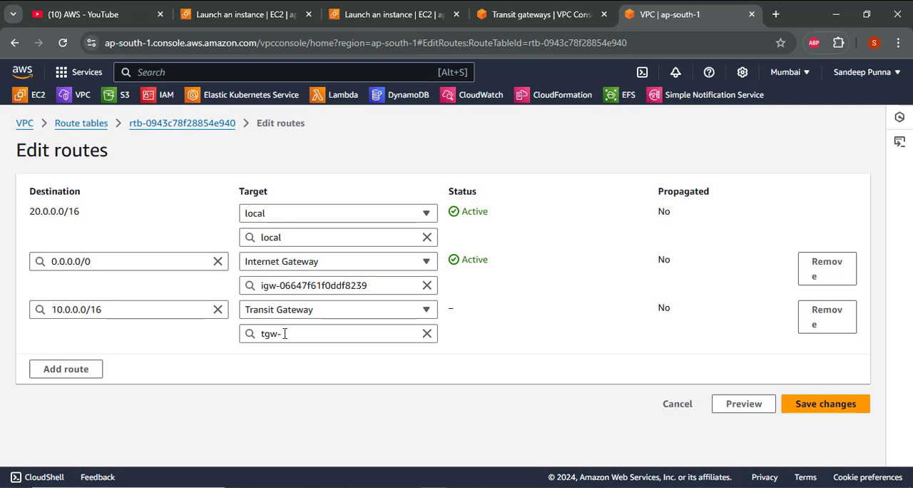
click(302, 380)
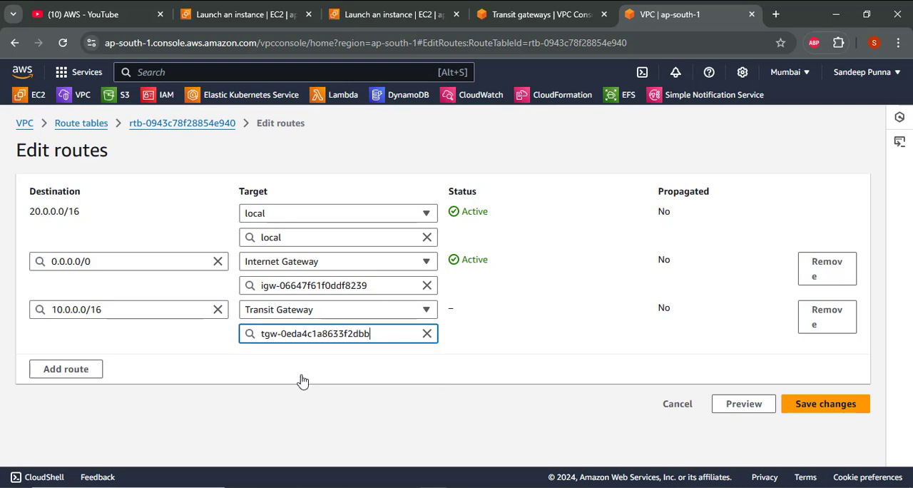
- Add another route to rt2 with the destination 30.0.0.0/16
click(77, 370)
click(77, 356)
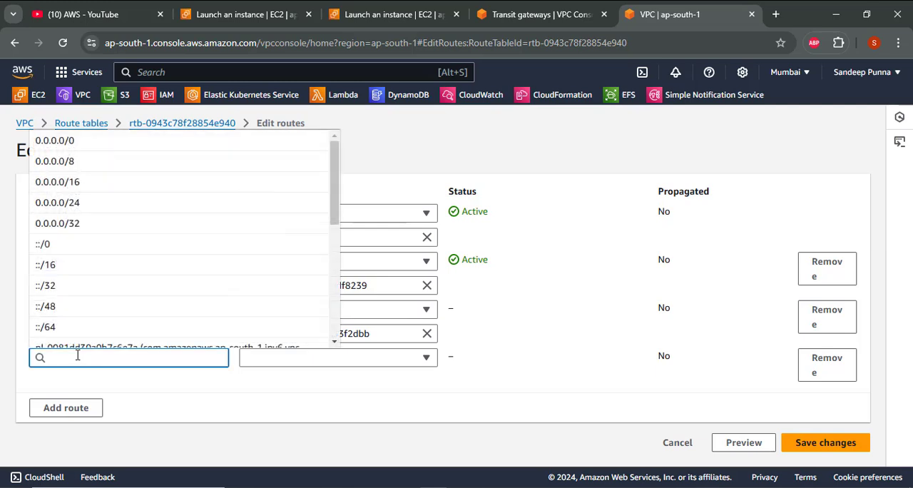
text(30)
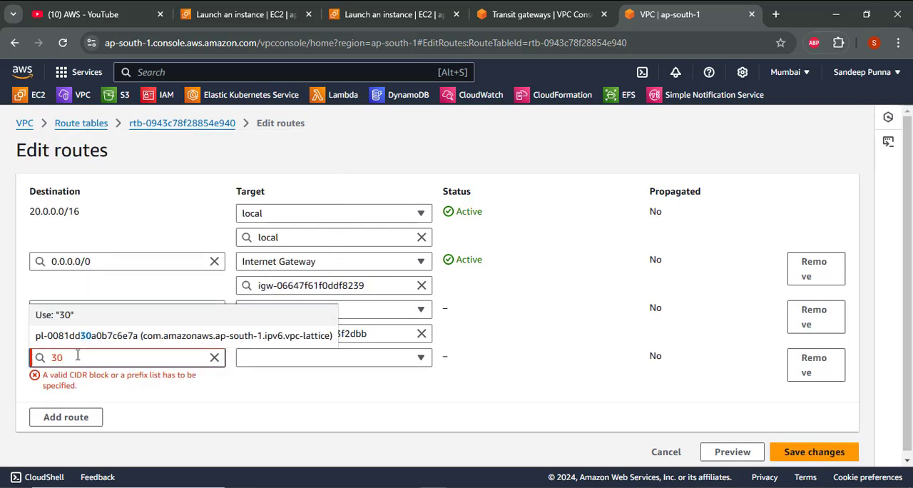
text(.0.0.0)
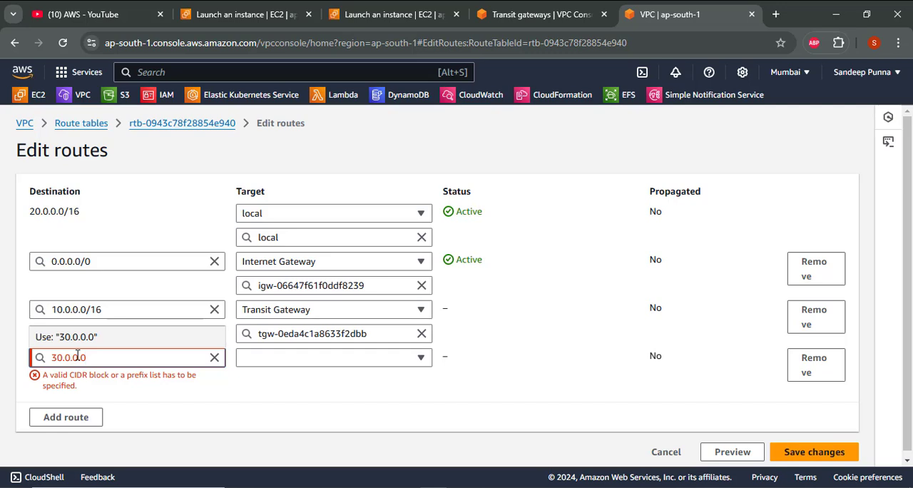
text(16)
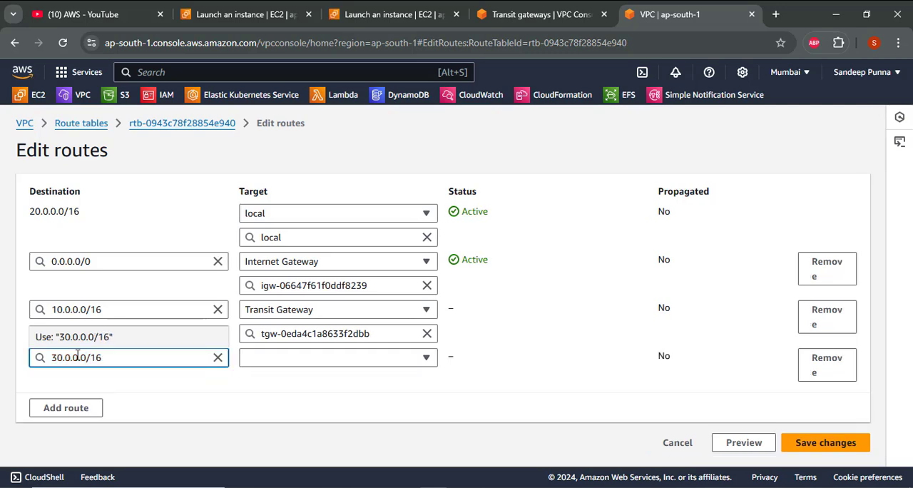
click(158, 412)
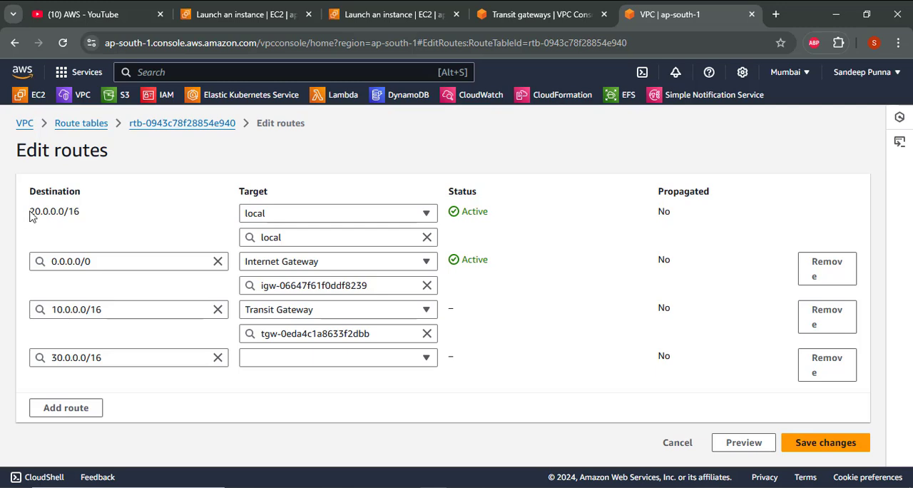
drag(30, 216, 82, 228)
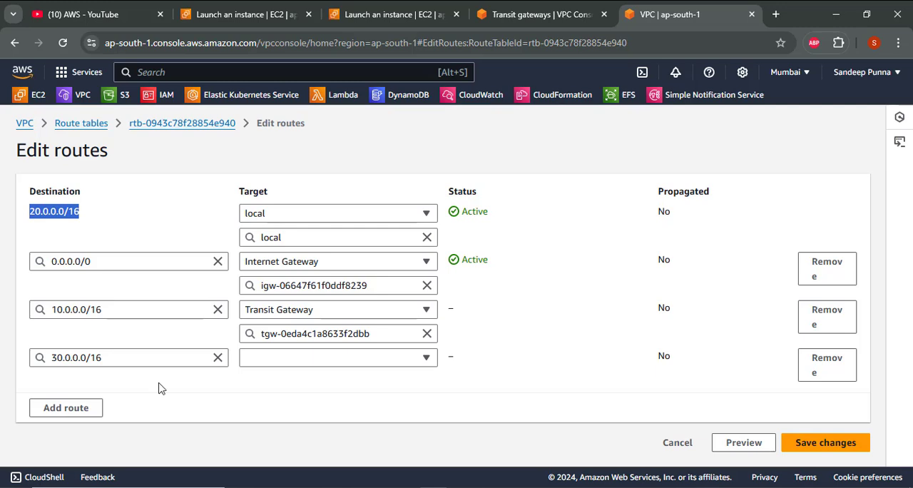
- Target the 30.0.0.0/16 route in rt2 at the transit gateway tgw-0eda4c1a8633f2dbb and save the route changes
click(261, 357)
key(t)
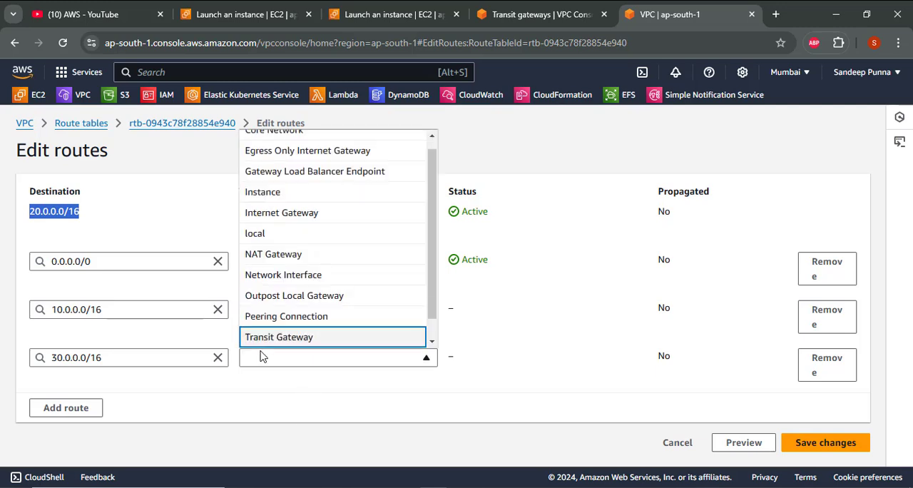
key(Return)
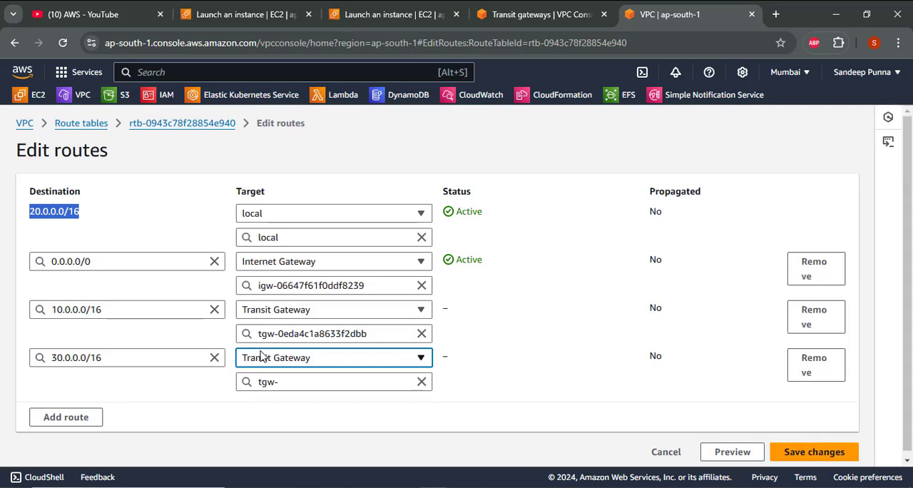
click(305, 385)
click(311, 360)
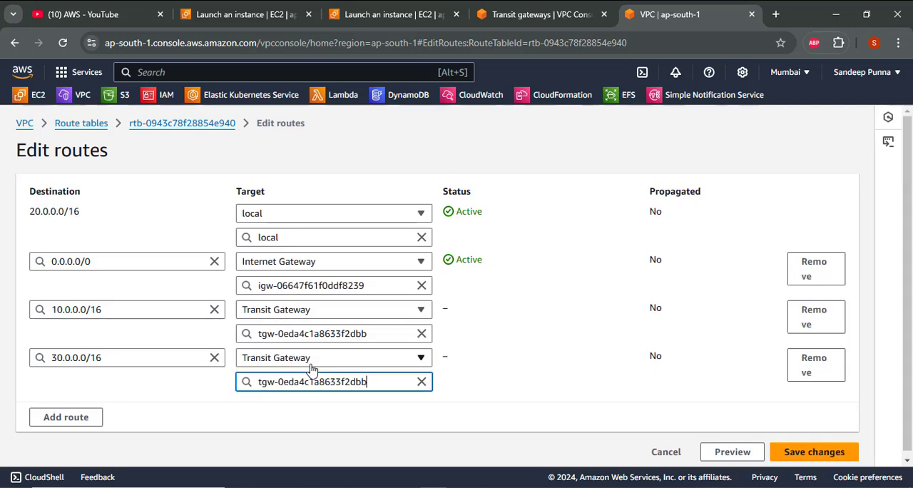
click(803, 456)
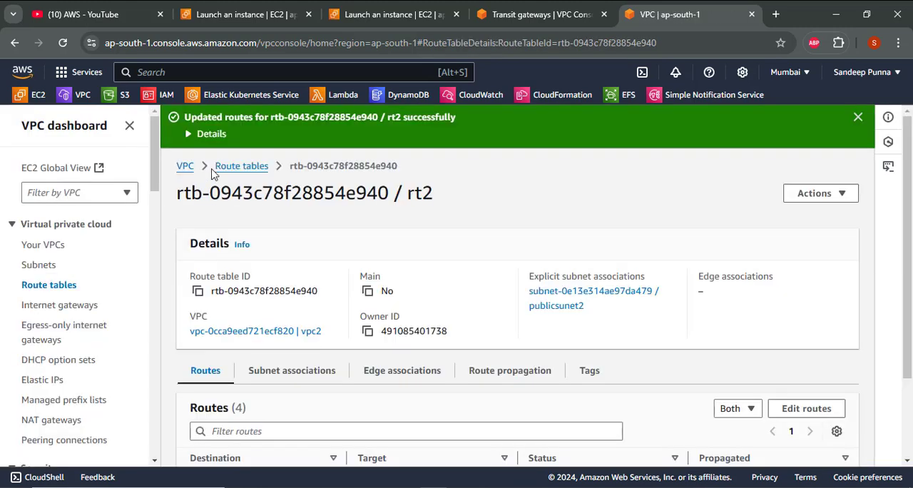
- Return to the route tables list and open the routes of rt3 for editing
click(235, 167)
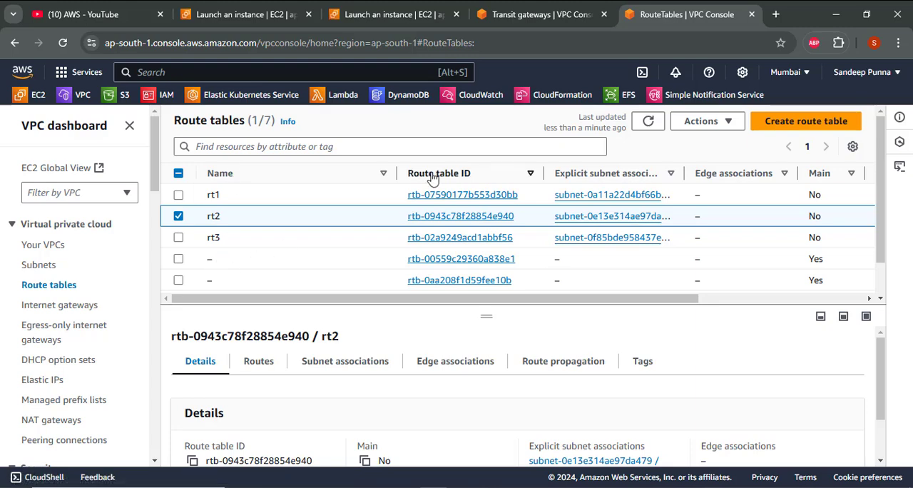
click(446, 238)
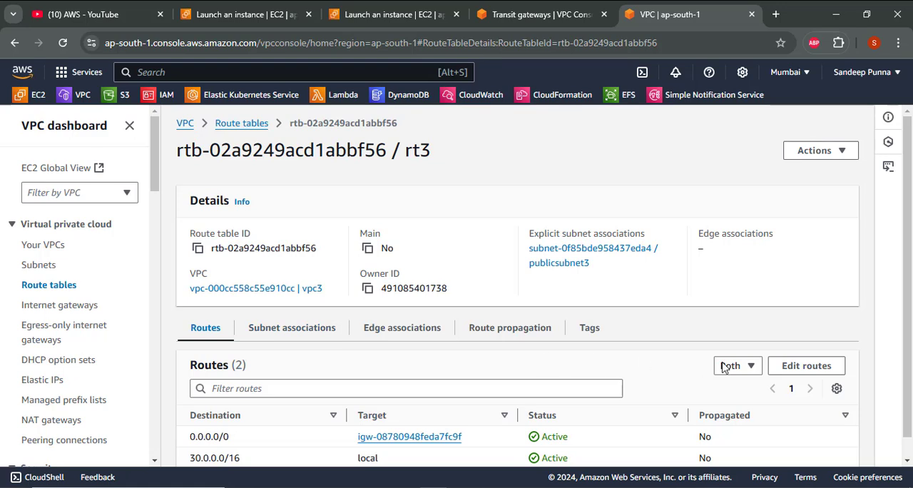
click(802, 368)
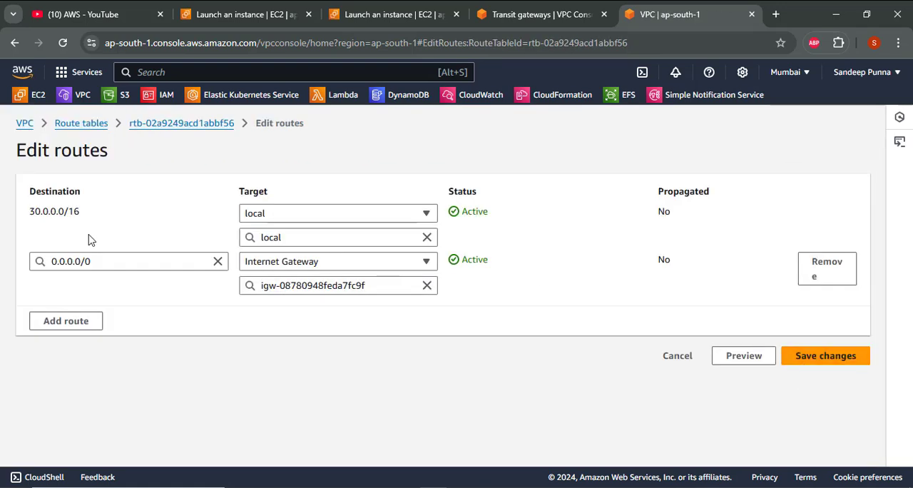
- Add a route to rt3 with the destination 10.0.0.0/16
click(65, 321)
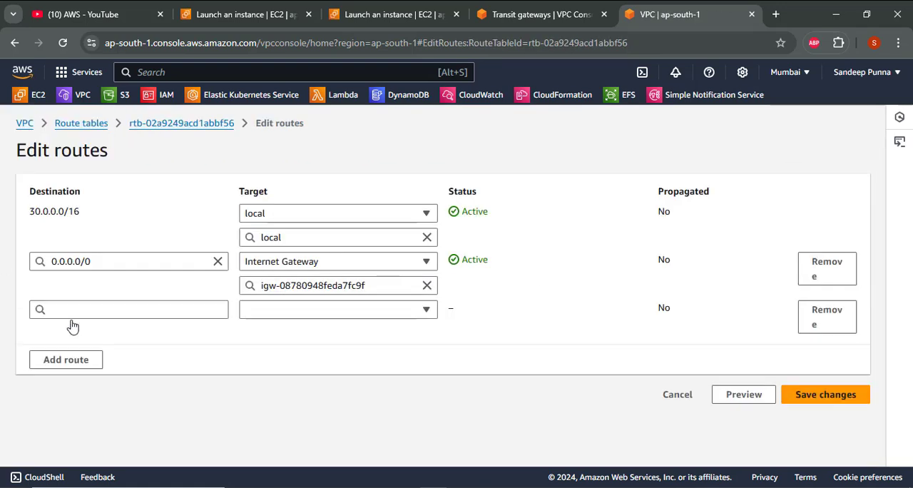
click(71, 306)
text(1)
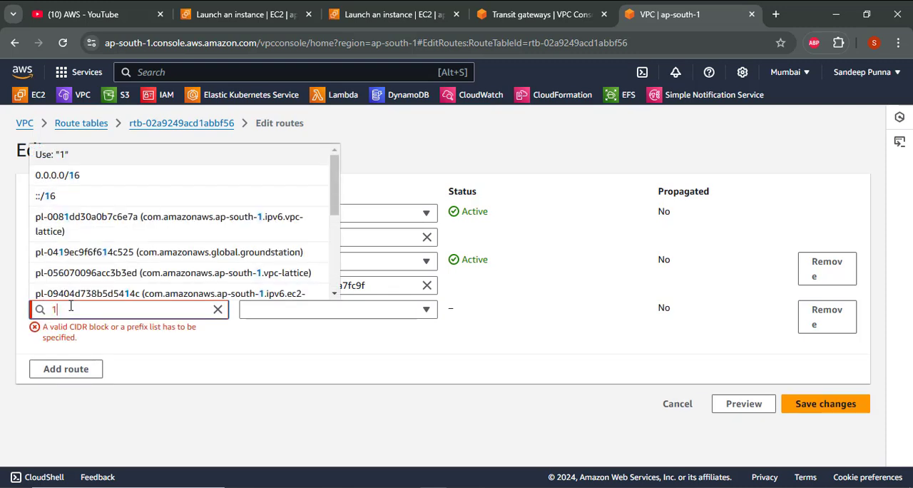
text(0.0.0)
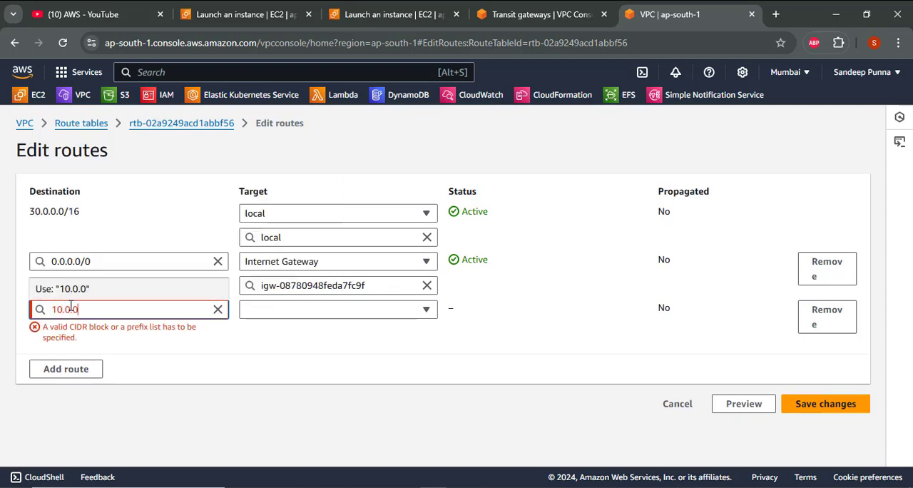
text(.0/16)
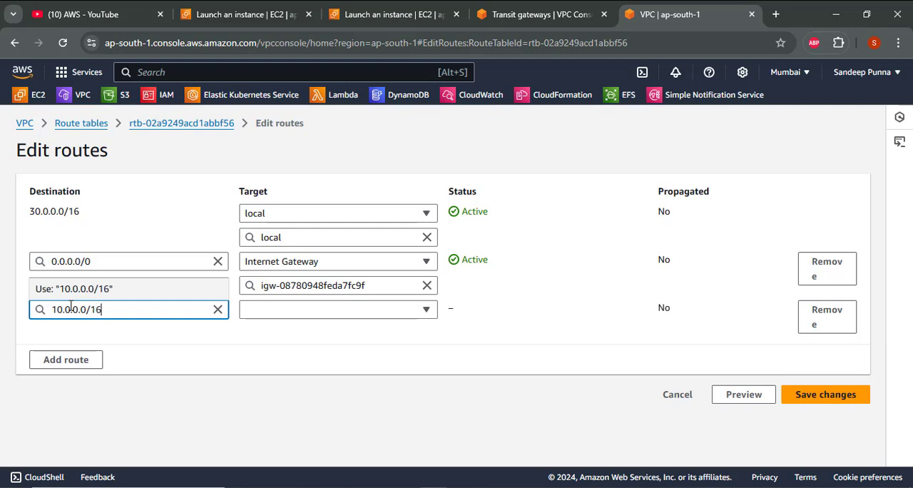
click(121, 347)
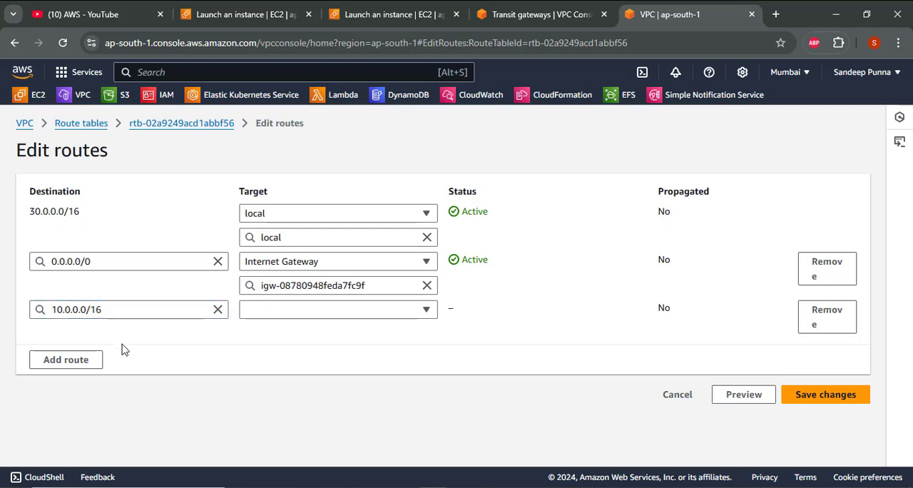
- Target the 10.0.0.0/16 route in rt3 at the transit gateway tgw-0eda4c1a8633f2dbb
click(308, 312)
key(t)
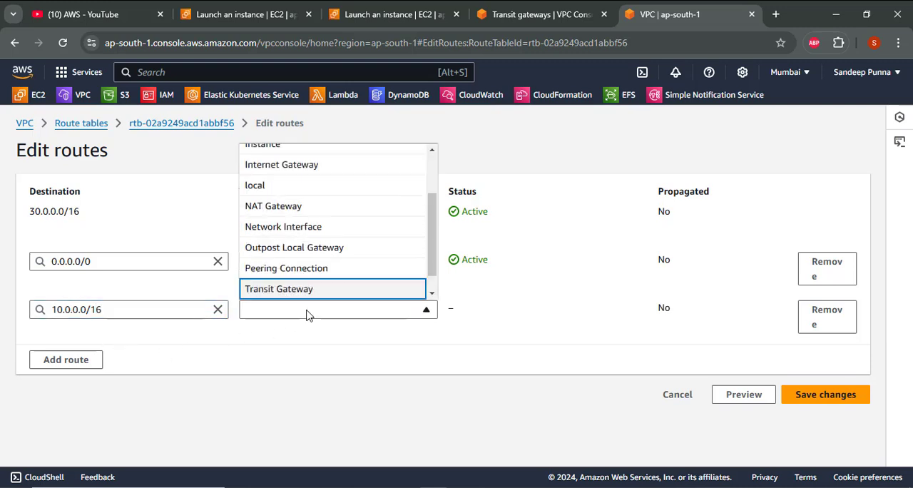
key(Return)
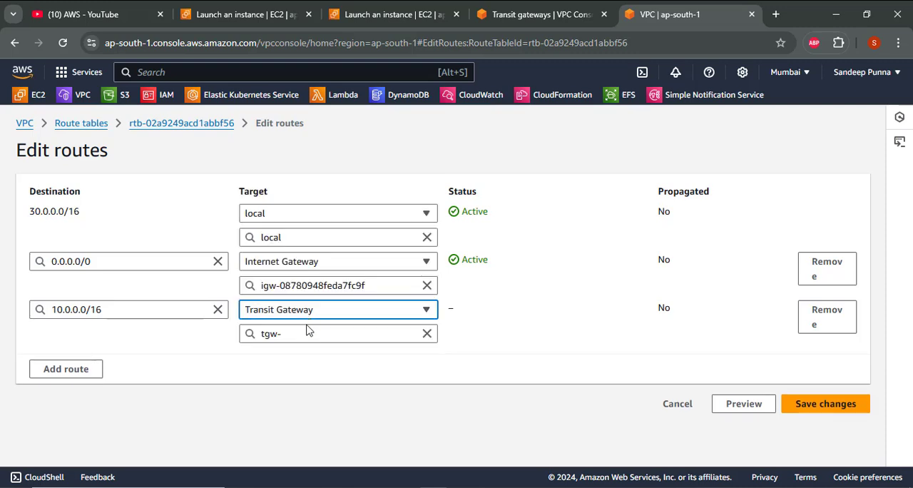
click(308, 334)
click(311, 373)
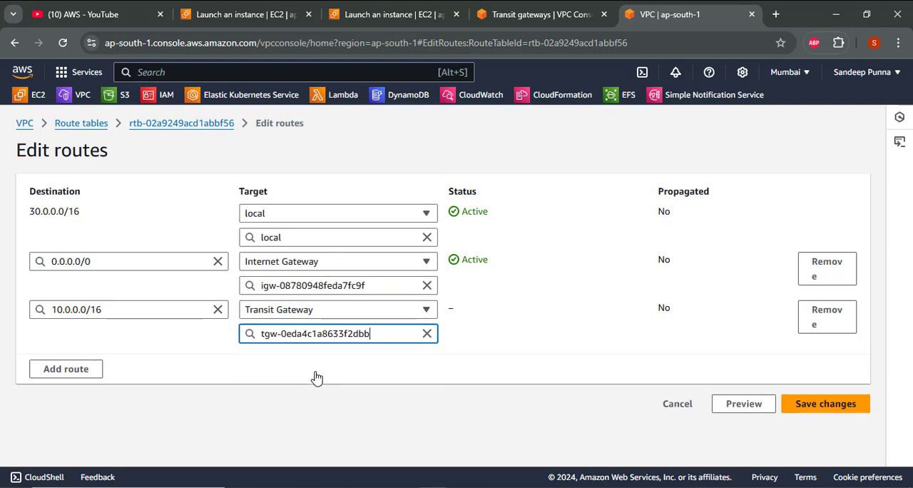
click(417, 374)
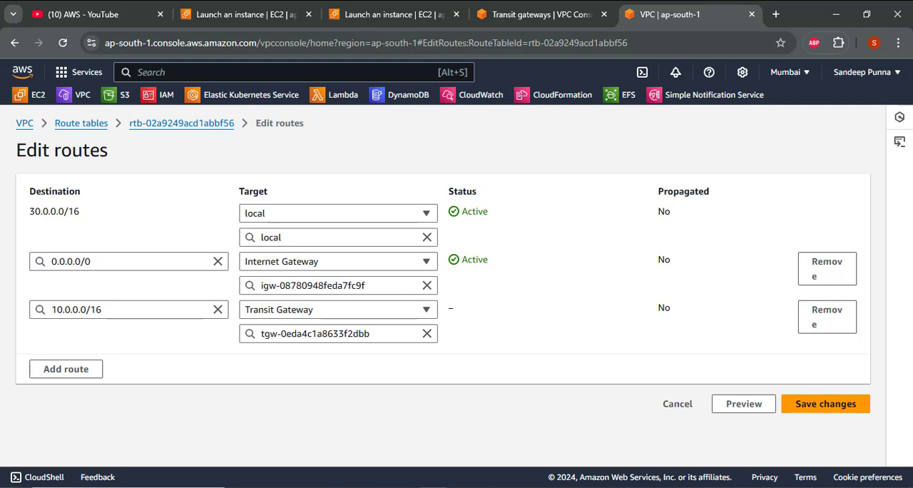
- Add another route to rt3 with the destination 20.0.0.0/16
click(60, 374)
click(72, 357)
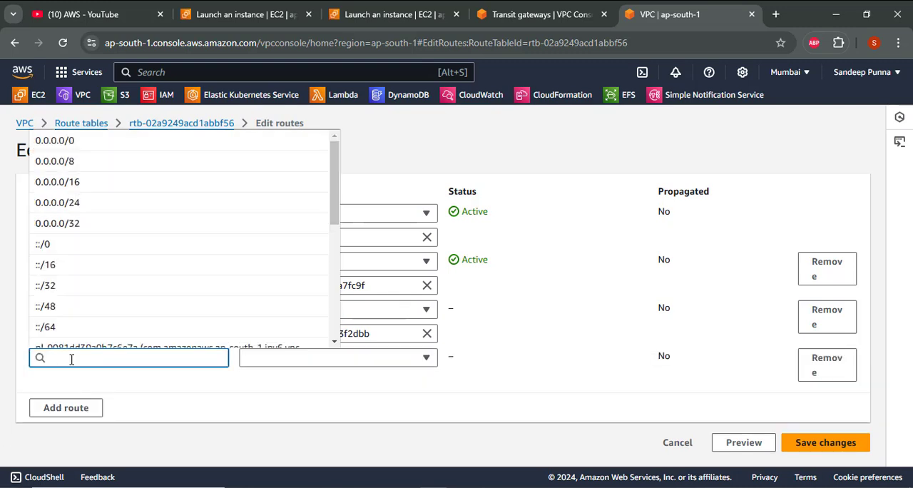
text(20.0.0.0)
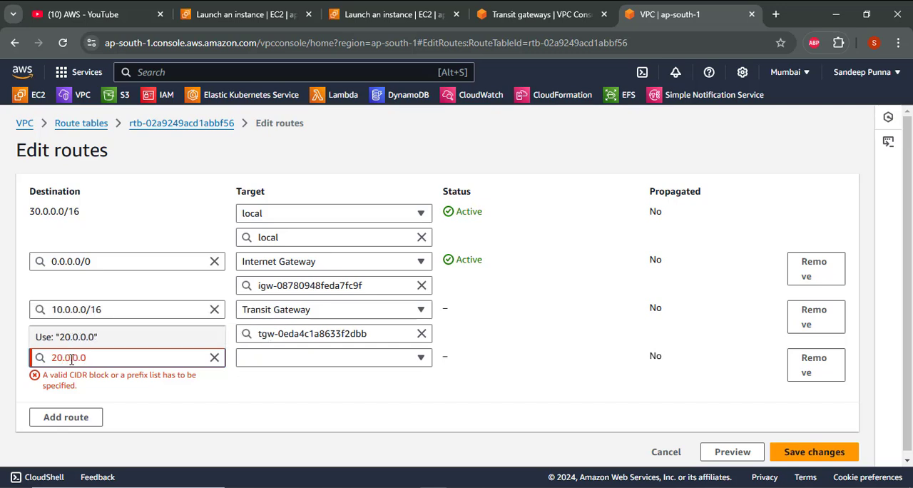
text(.16)
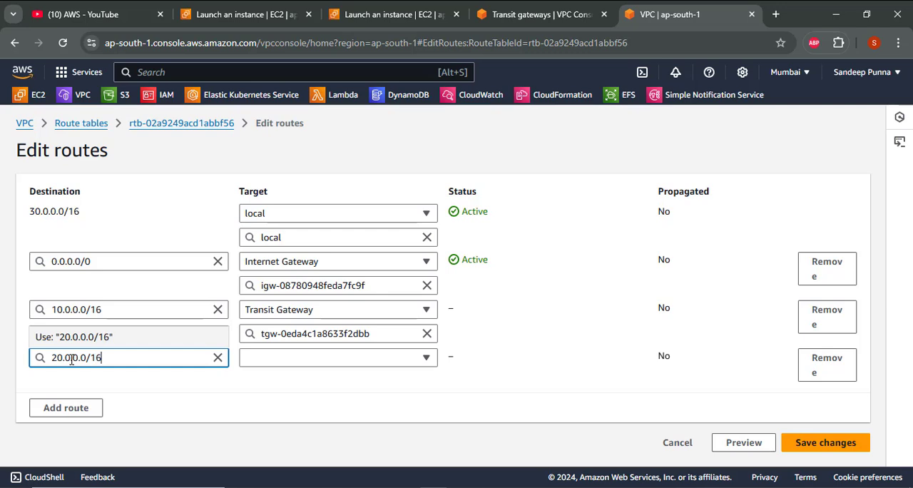
click(152, 391)
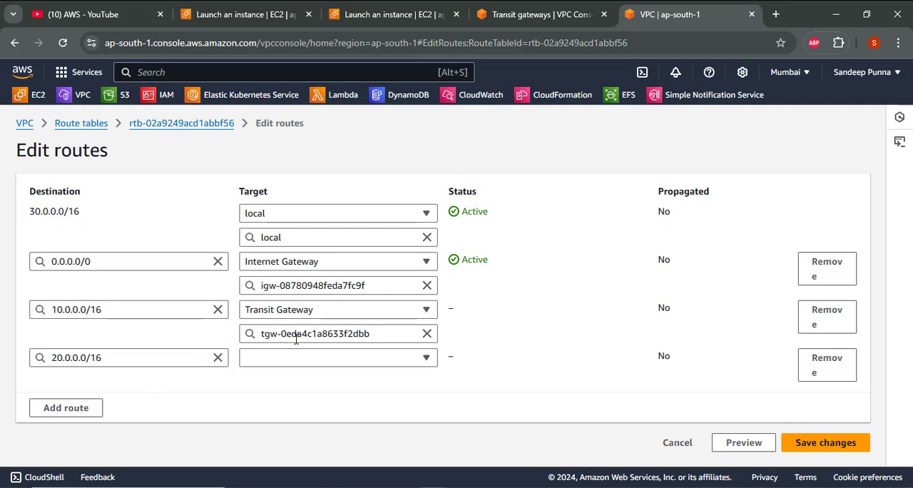
- Target the 20.0.0.0/16 route in rt3 at the transit gateway tgw-0eda4c1a8633f2dbb and save the route changes
click(307, 358)
key(t)
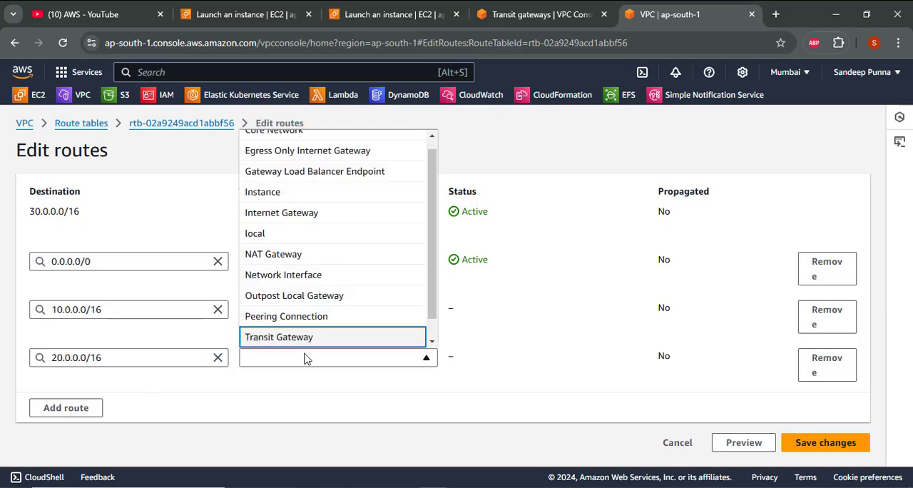
key(Return)
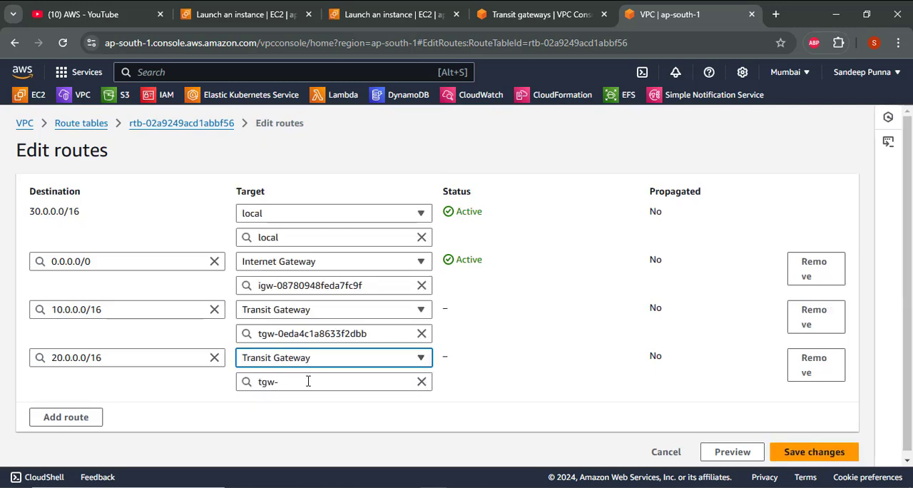
click(308, 382)
click(302, 365)
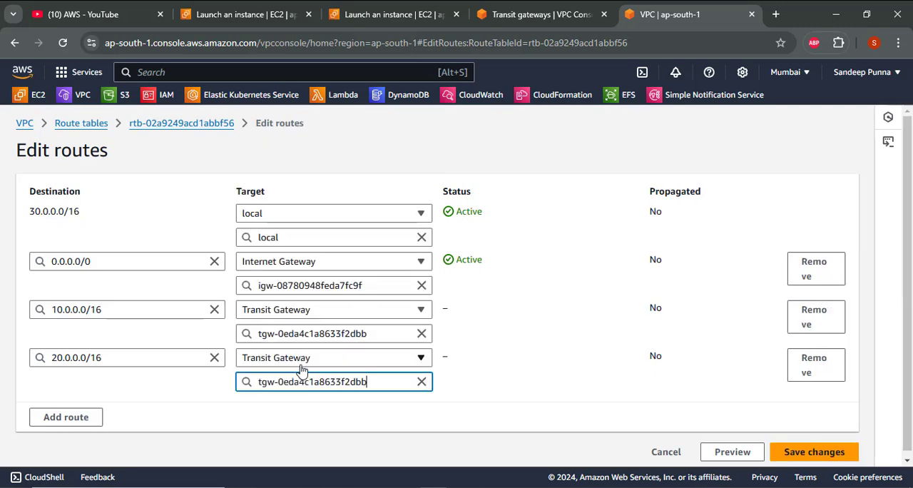
click(548, 399)
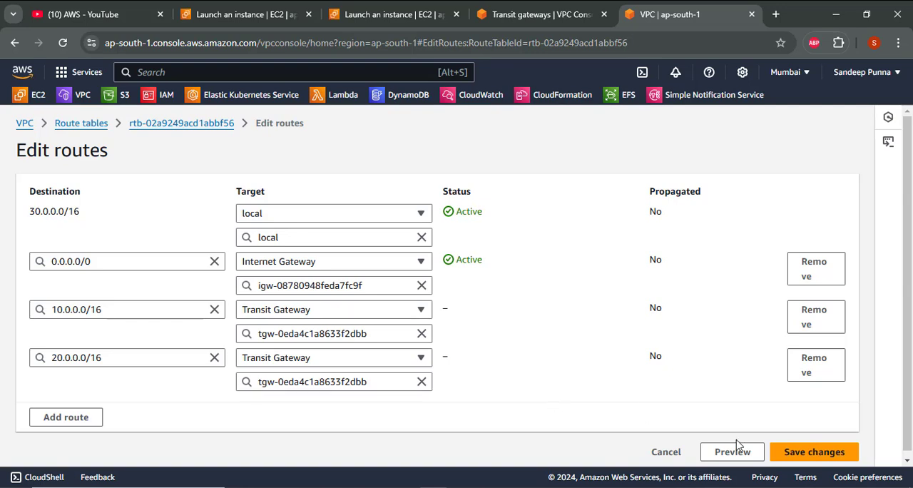
click(818, 463)
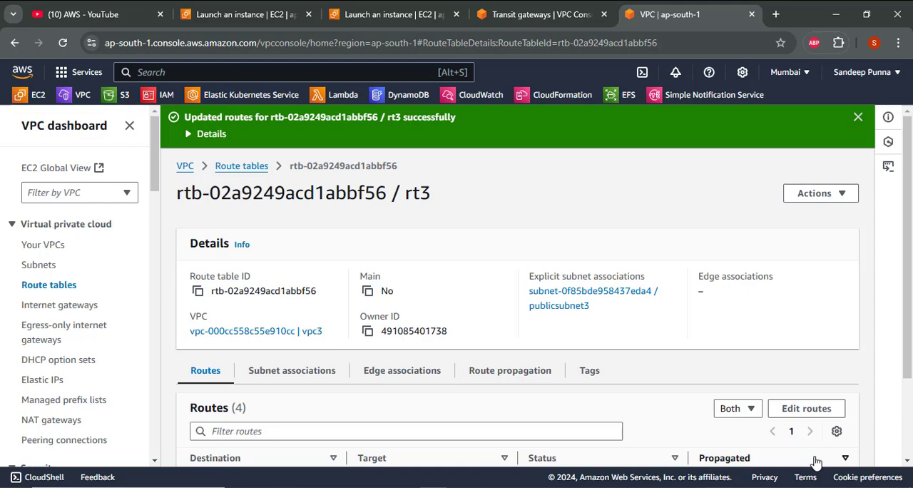
- Switch to the OpenBoard whiteboard and mark the VPC1, VPC2 and VPC3 routing notes with a long bracket and small pen marks
key(alt+Tab)
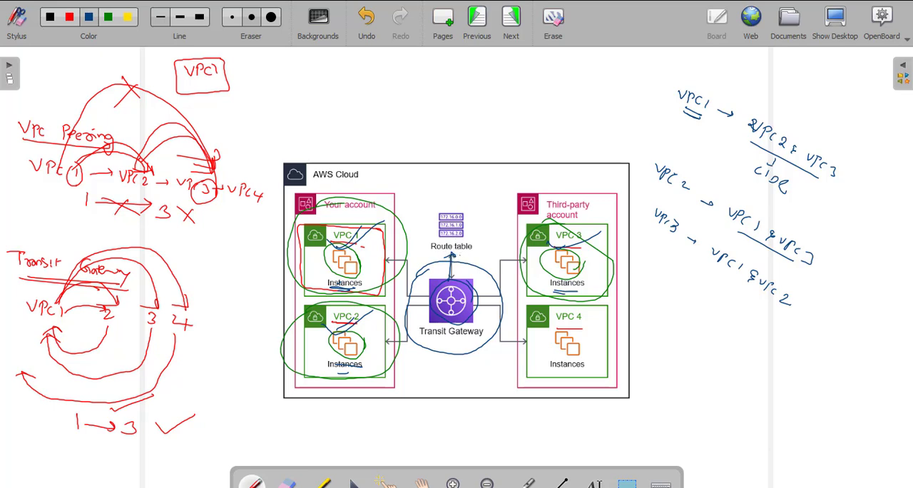
mouse_move(673, 83)
mouse_down()
mouse_move(624, 158)
mouse_move(641, 251)
mouse_up()
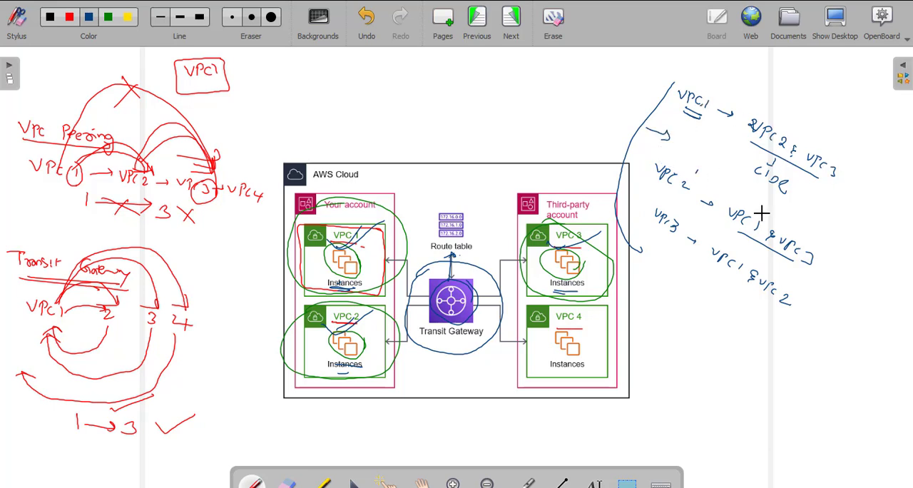
click(740, 261)
click(791, 300)
- Write a test note above the AWS Cloud diagram for VPC1's 1st instance pinging 2 and 3, and trace both paths through the Transit Gateway
drag(336, 60, 346, 66)
drag(411, 84, 415, 79)
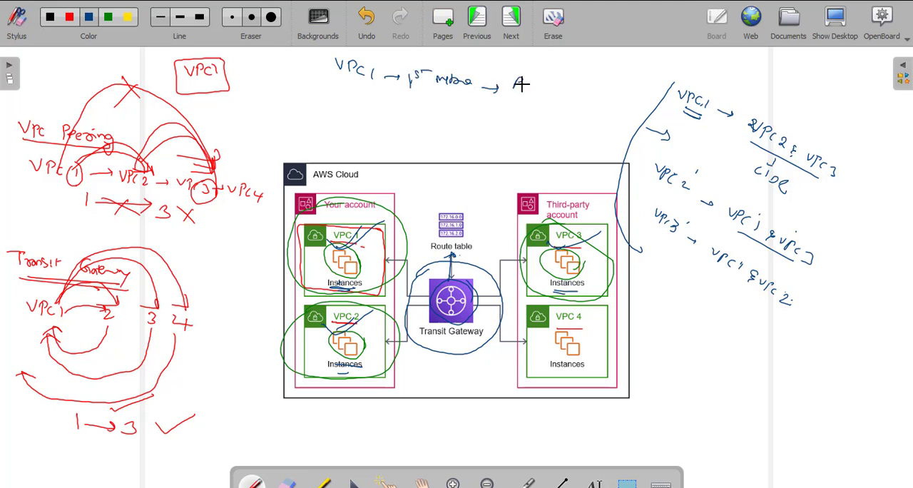
drag(532, 85, 535, 93)
mouse_move(551, 88)
mouse_down()
mouse_move(559, 97)
mouse_move(575, 94)
mouse_up()
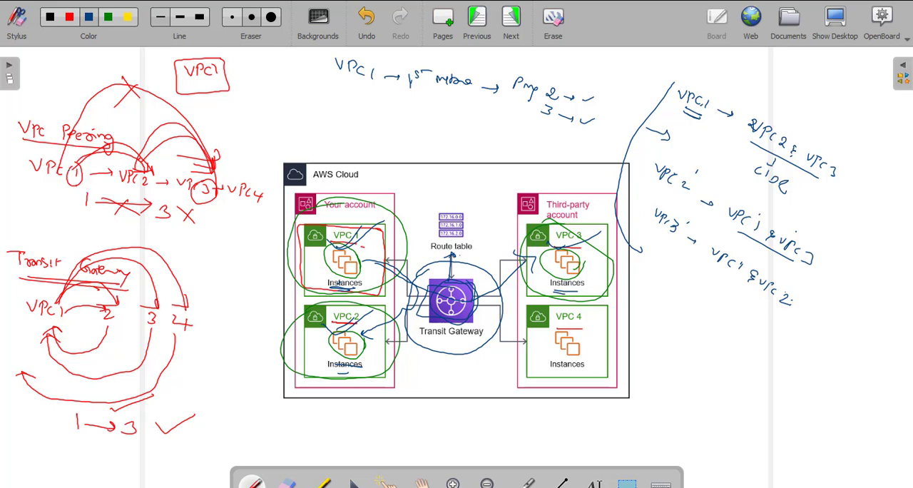
- Retrace the VPC Peering links in blue, cross out its 1-to-3 path, and check off the Transit Gateway's 1-to-3 path
drag(134, 170, 203, 175)
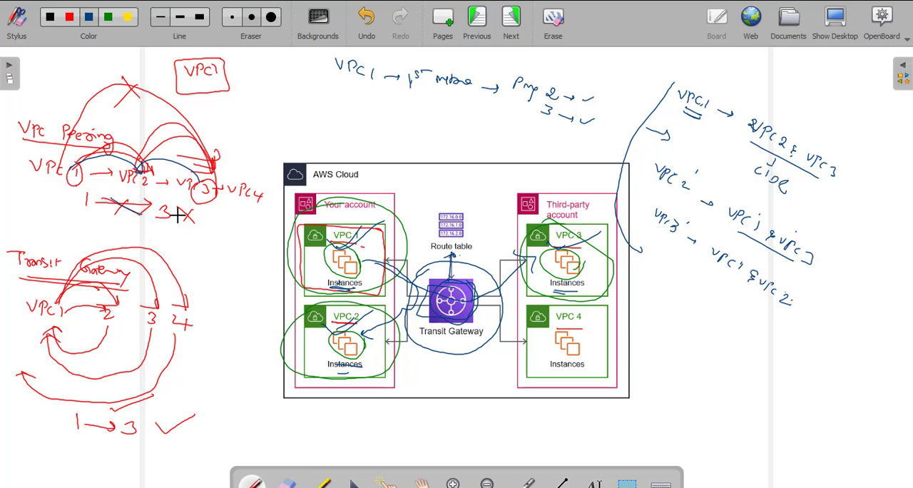
mouse_move(175, 206)
mouse_down()
mouse_move(193, 221)
mouse_move(176, 227)
mouse_up()
click(154, 430)
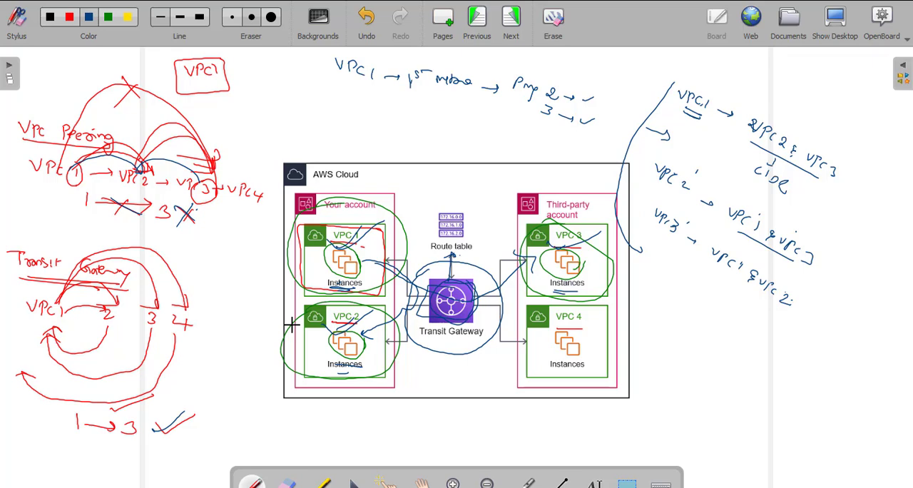
- Switch to the AWS console, list the running EC2 instances and copy the public IPv4 address of instance1
key(alt+Tab)
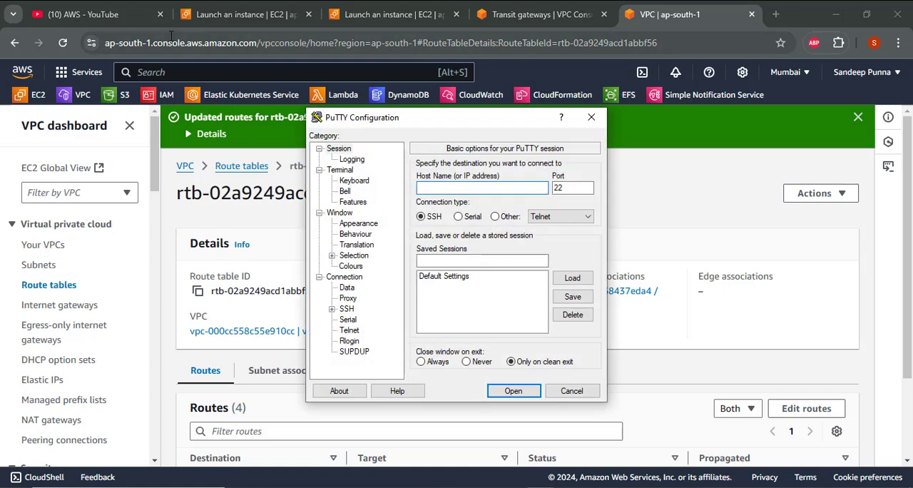
click(30, 95)
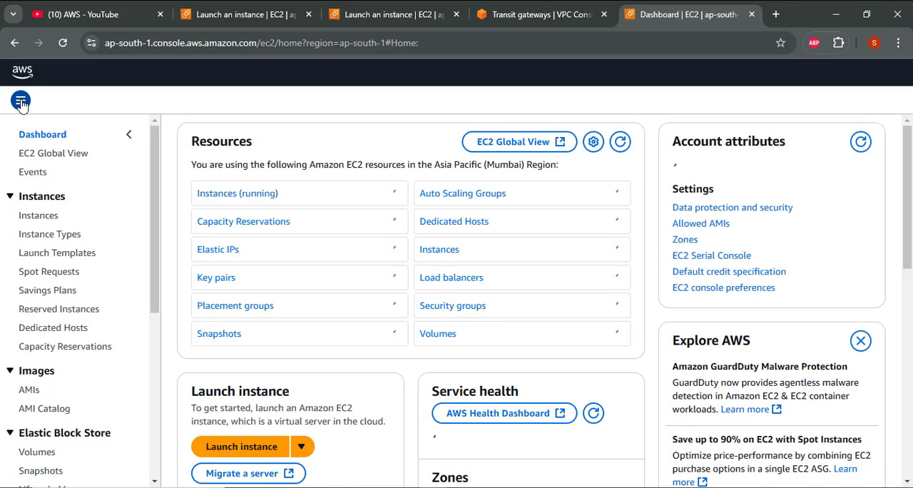
click(242, 200)
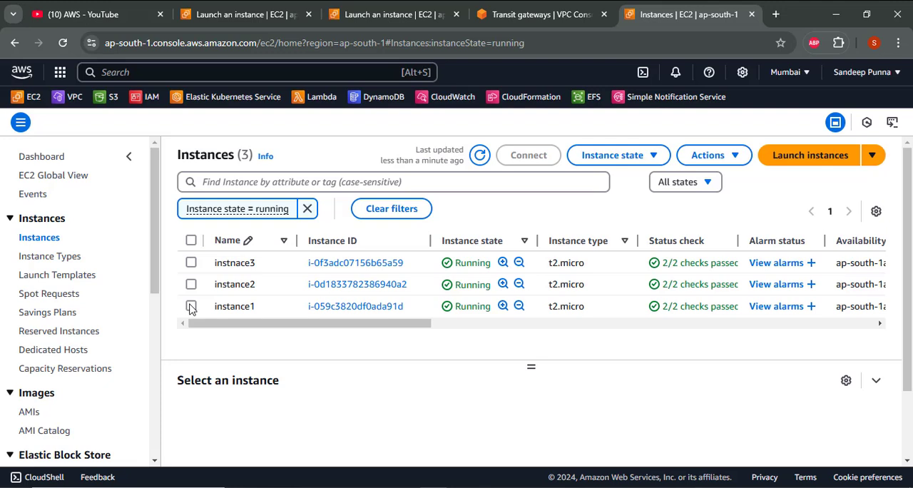
click(192, 307)
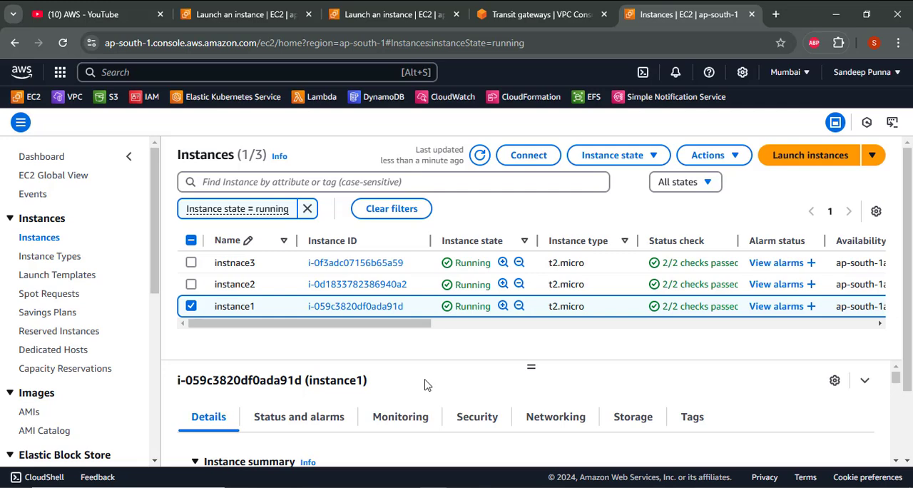
scroll(911, 305, down, 1)
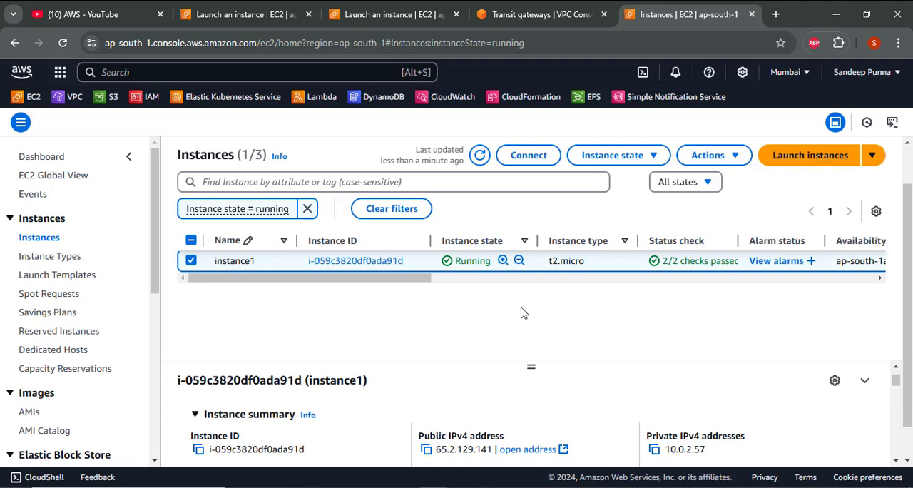
click(426, 450)
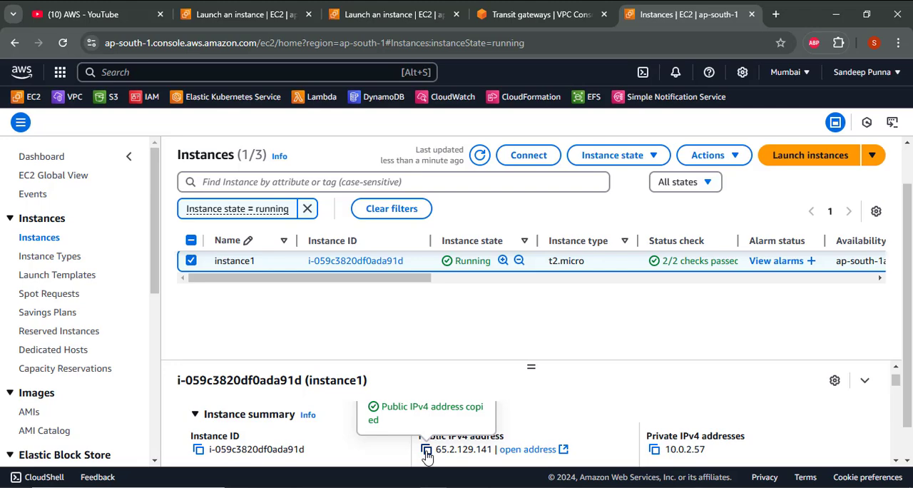
- Switch to PuTTY, set the host to 65.2.129.141 and load the keypair file from Downloads as the SSH private key
key(alt+Tab)
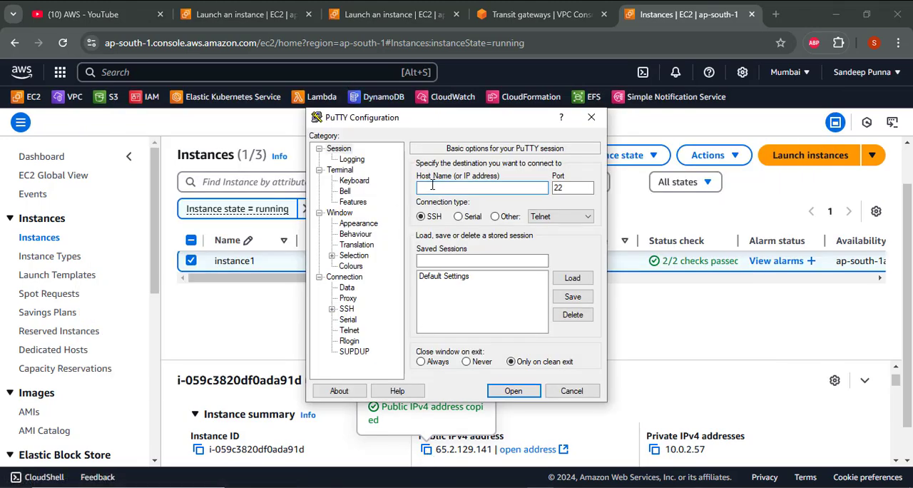
key(ctrl+v)
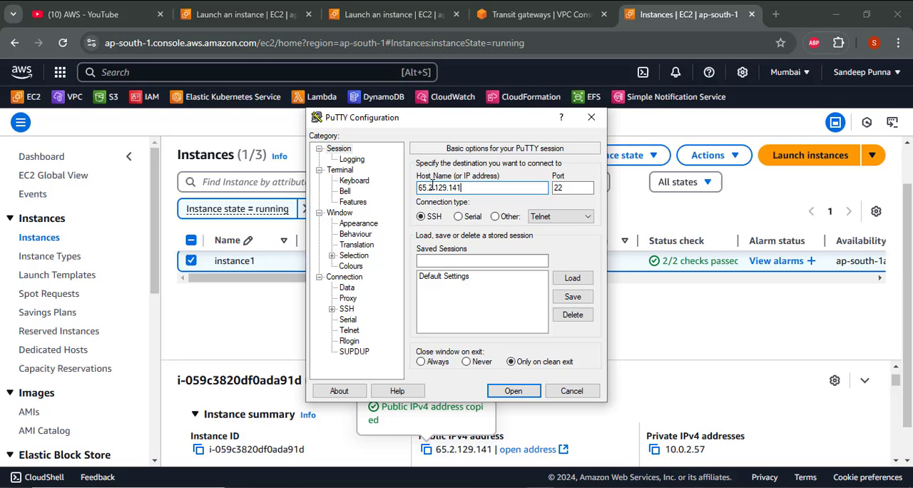
click(331, 309)
click(360, 320)
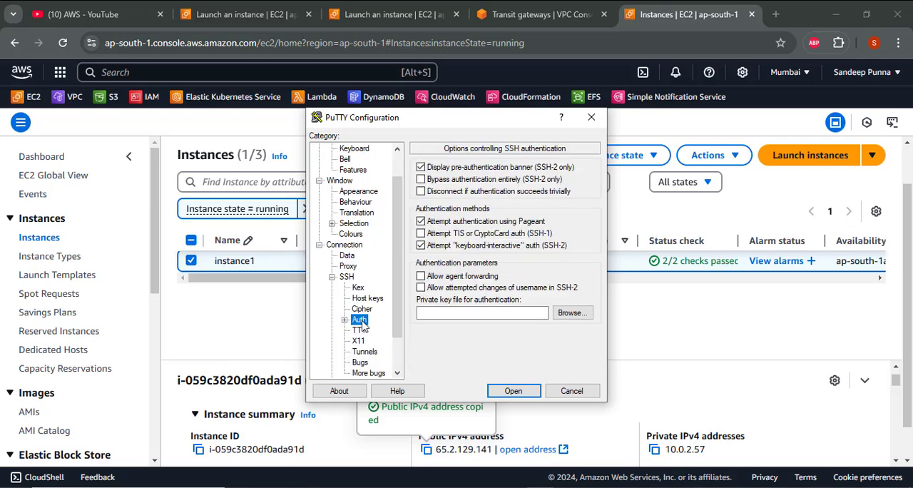
click(572, 313)
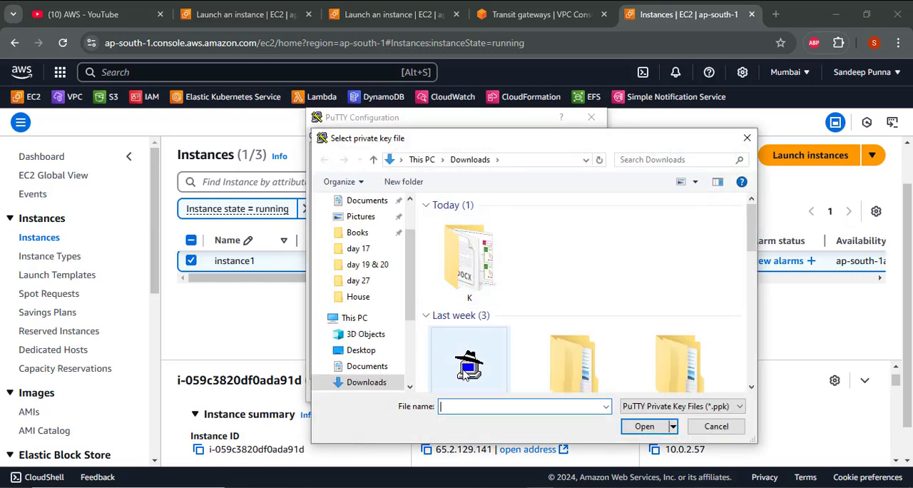
click(465, 371)
click(643, 426)
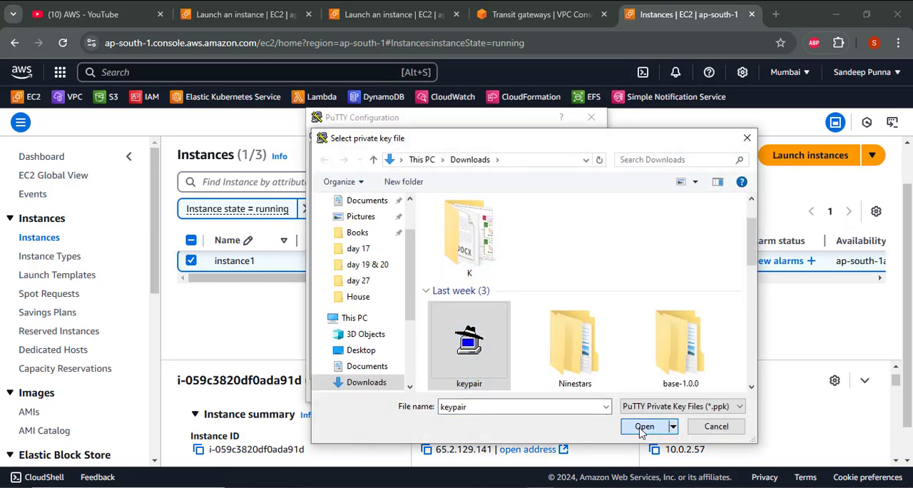
- Start the SSH session, accept the server's host key and log in as ec2-user
click(513, 391)
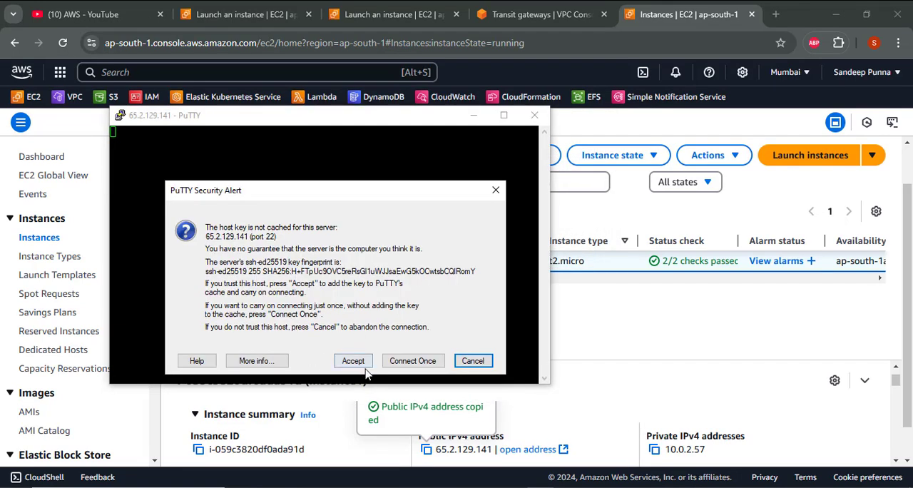
click(353, 362)
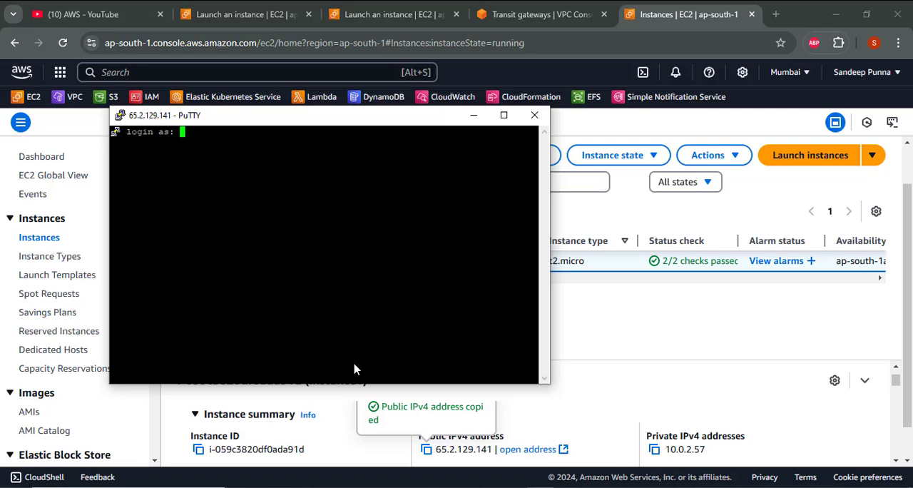
text(ec2-user)
key(Return)
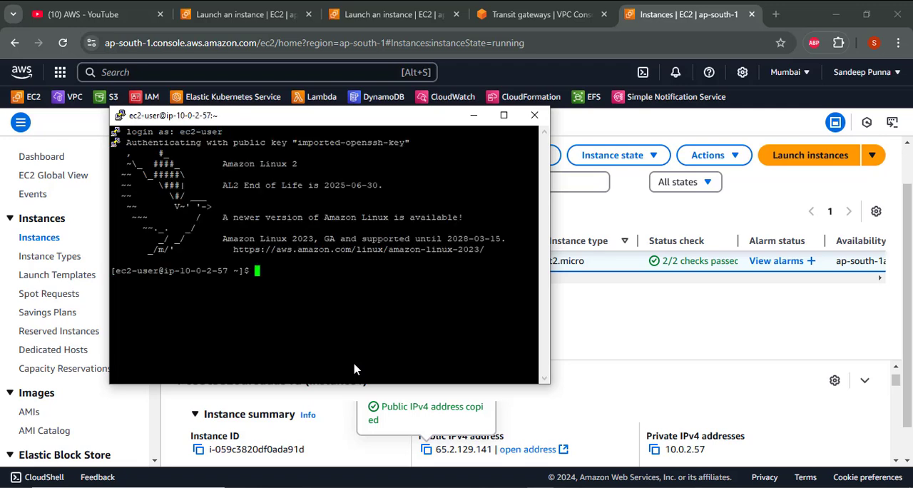
- Clear the terminal and switch to the root user with sudo su
text(clear)
key(Return)
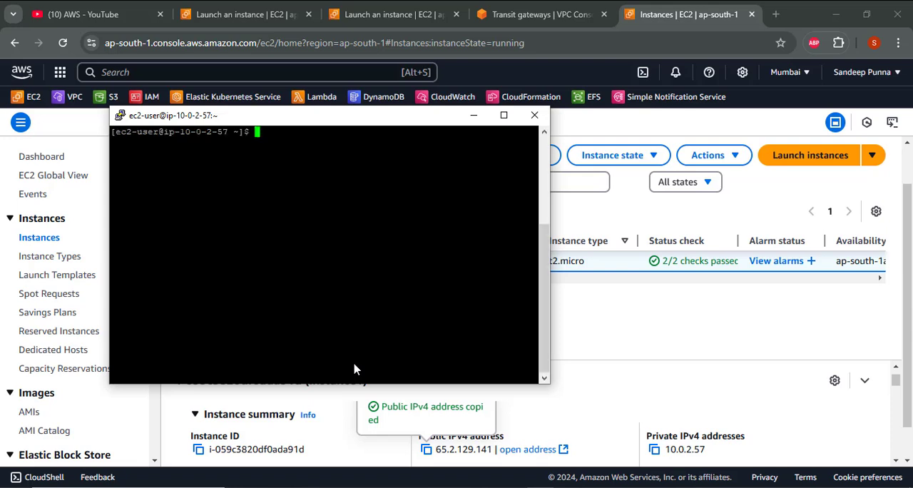
text(sudo su)
key(Return)
- Begin a ping command in the terminal, and copy the public IPv4 address of instance2 from the EC2 console
text(ping)
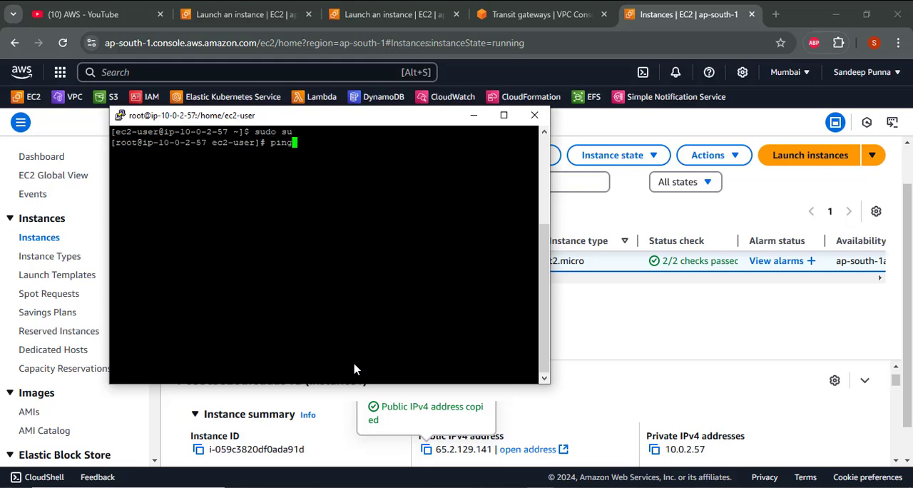
key(alt+Tab)
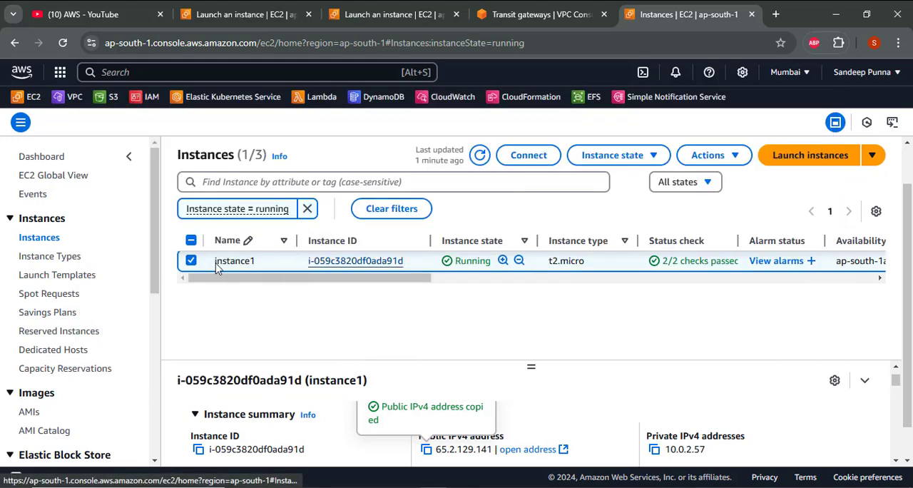
click(191, 261)
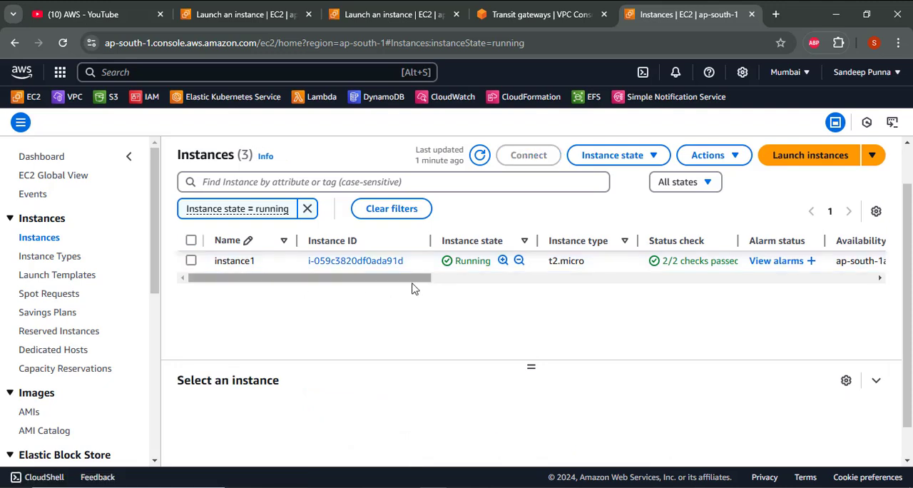
click(459, 279)
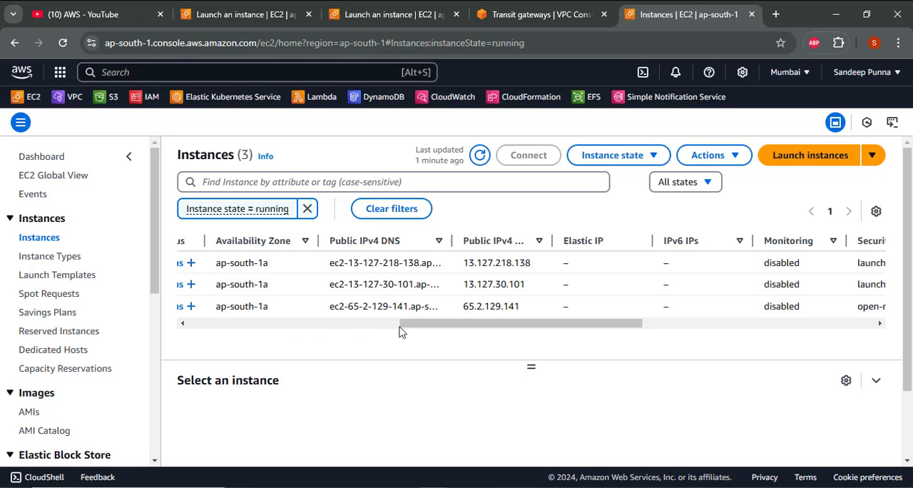
drag(418, 325, 169, 333)
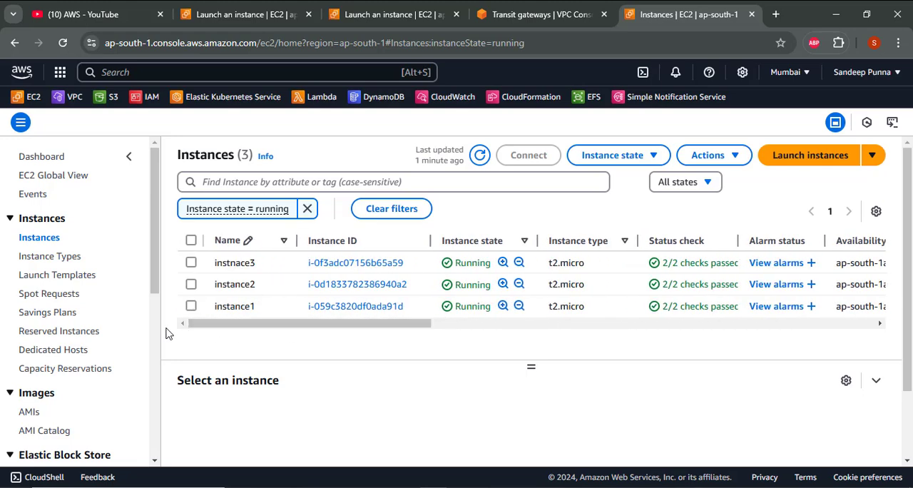
click(191, 285)
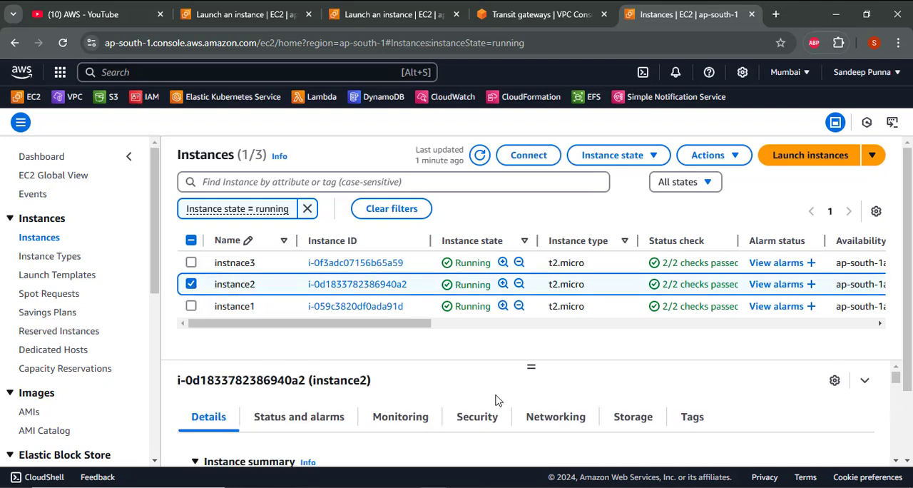
drag(531, 367, 519, 326)
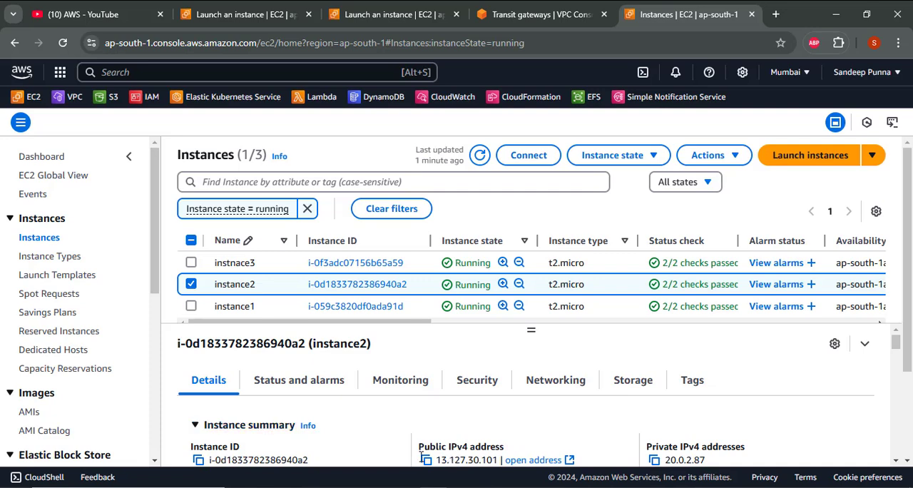
click(427, 462)
click(426, 461)
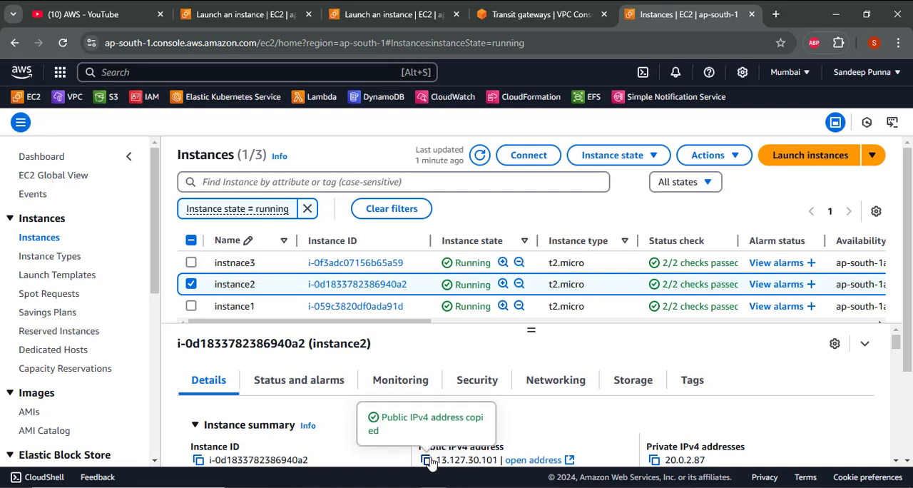
- Switch to the PuTTY session, run ping 13.127.30.101 from instance1 and stop it after a few replies
key(alt+Tab)
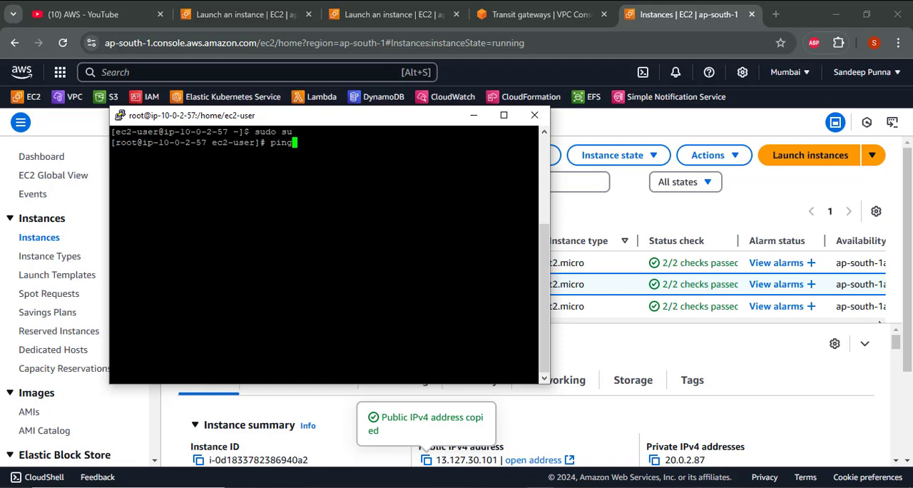
key(shift+Insert)
key(Return)
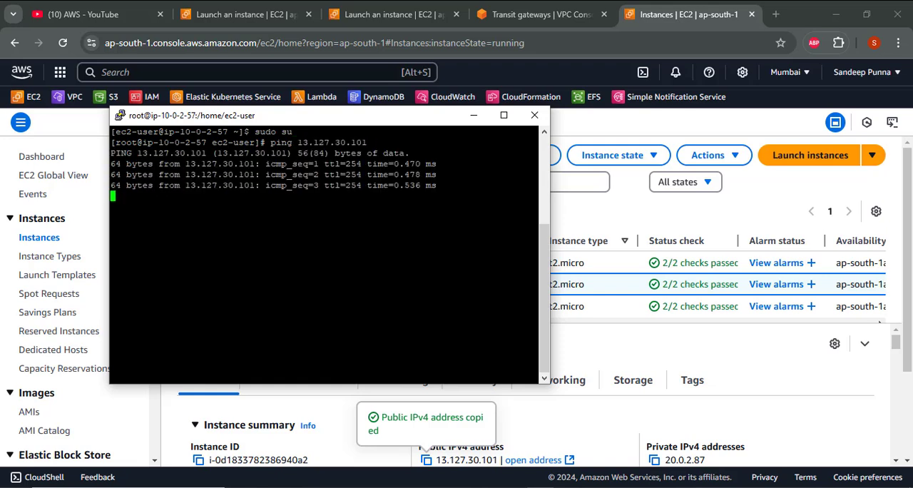
key(ctrl+c)
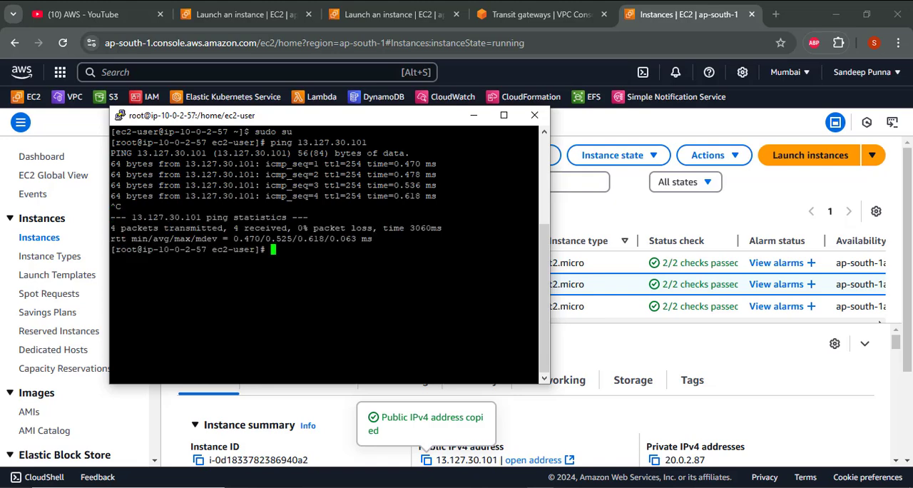
- Switch to the EC2 console and copy the public IPv4 address of the third instance, instnace3
key(alt+Tab)
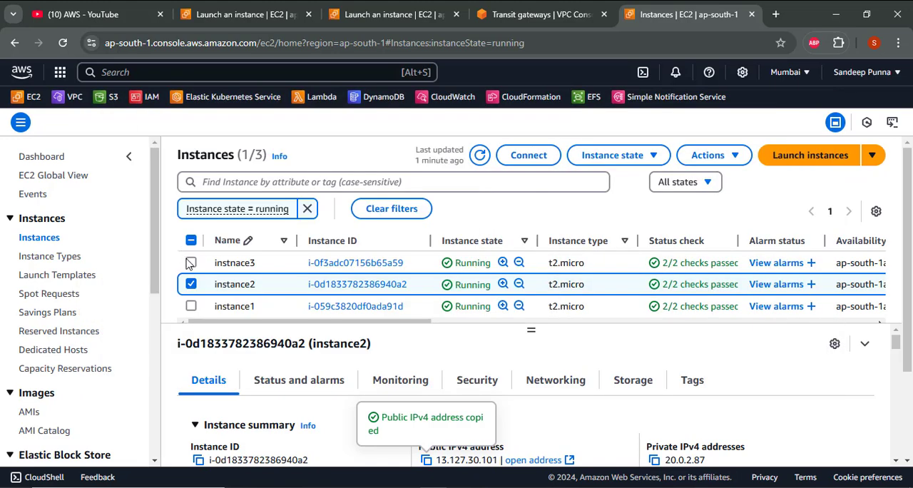
click(190, 284)
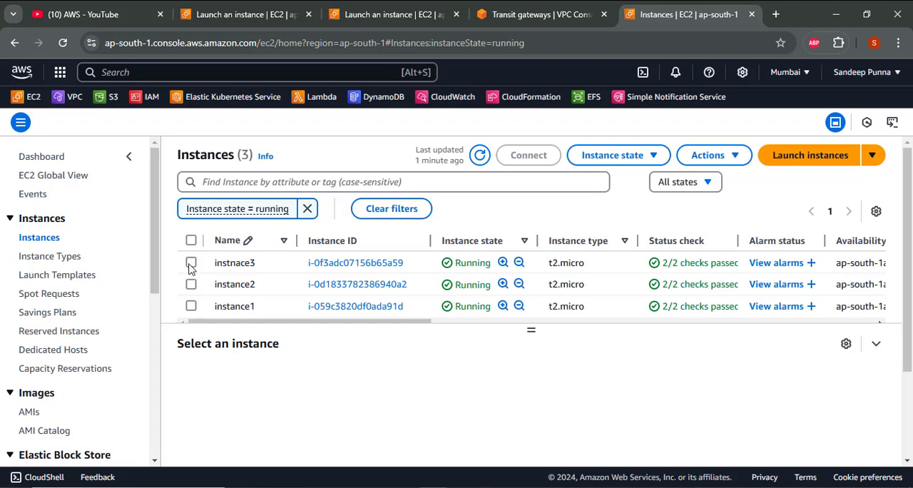
click(191, 264)
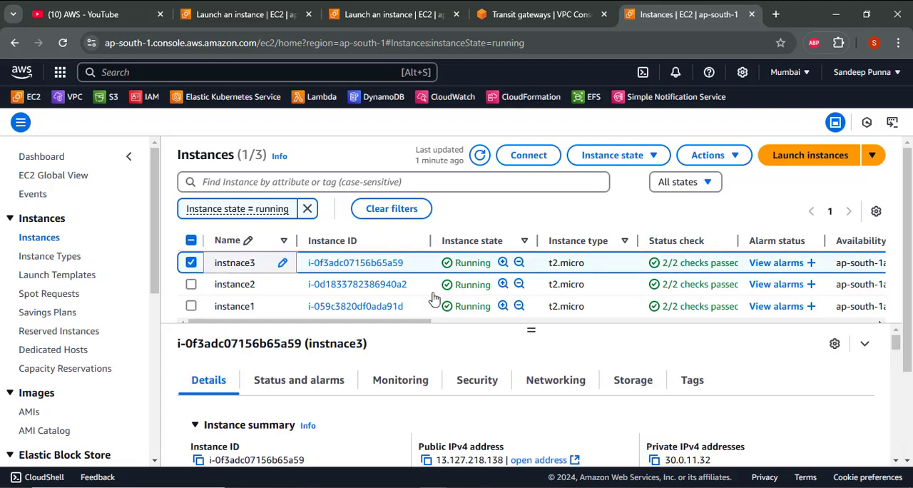
click(428, 465)
- Switch to the PuTTY session and ping 13.127.218.138 from instance1
key(alt+Tab)
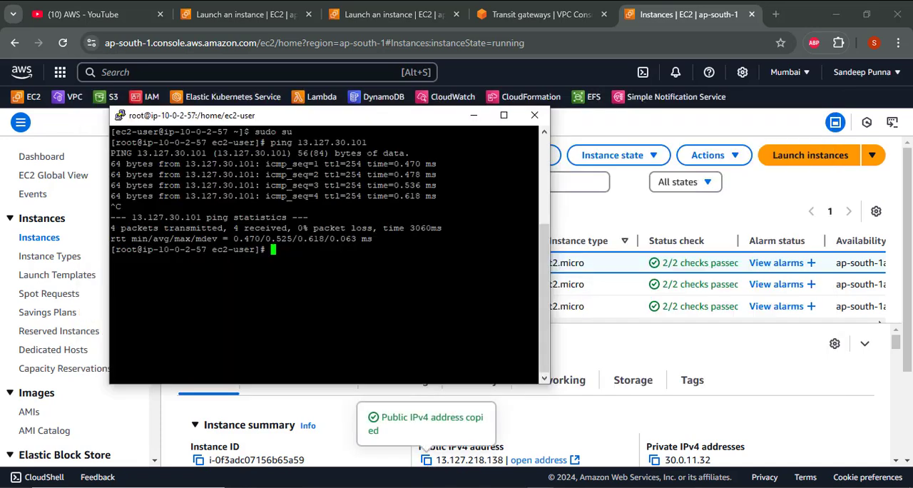
text(ping)
key(shift+Insert)
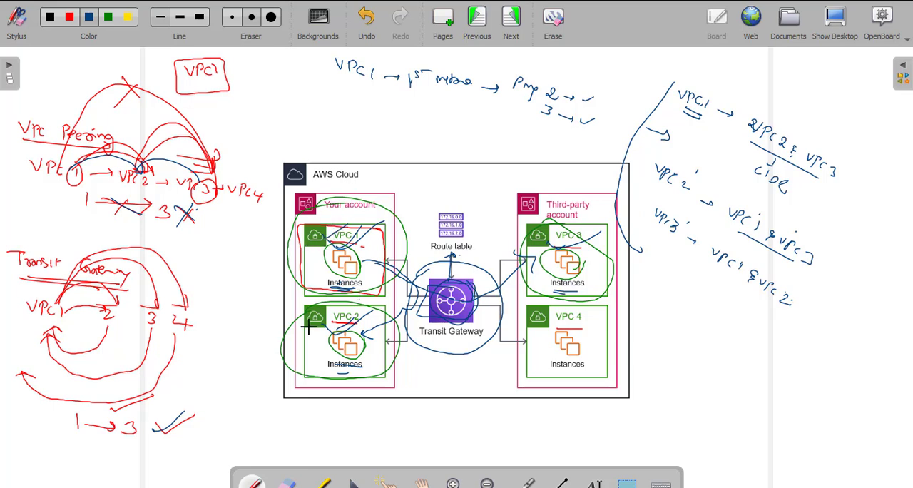
- In OpenBoard, underline the Transit Gateway label on the AWS diagram and draw connecting arrows from it to the VPCs
drag(462, 342, 476, 341)
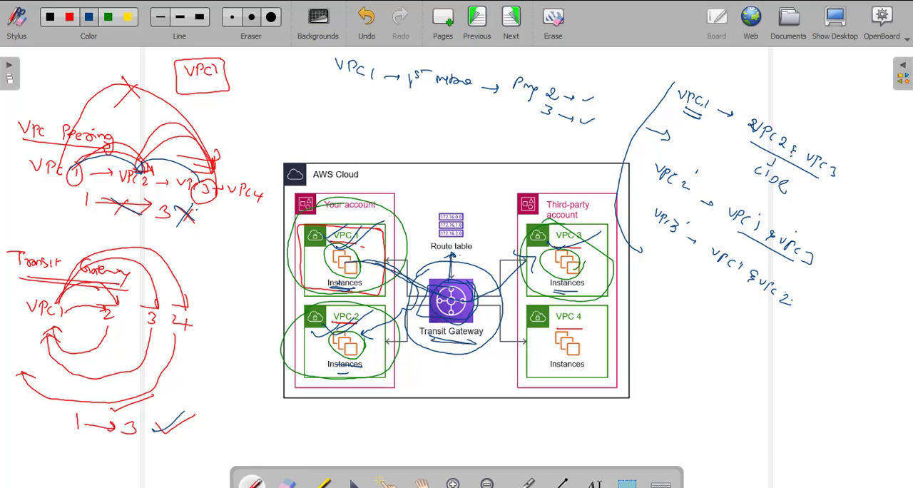
drag(428, 288, 363, 332)
drag(370, 325, 372, 336)
drag(355, 262, 506, 259)
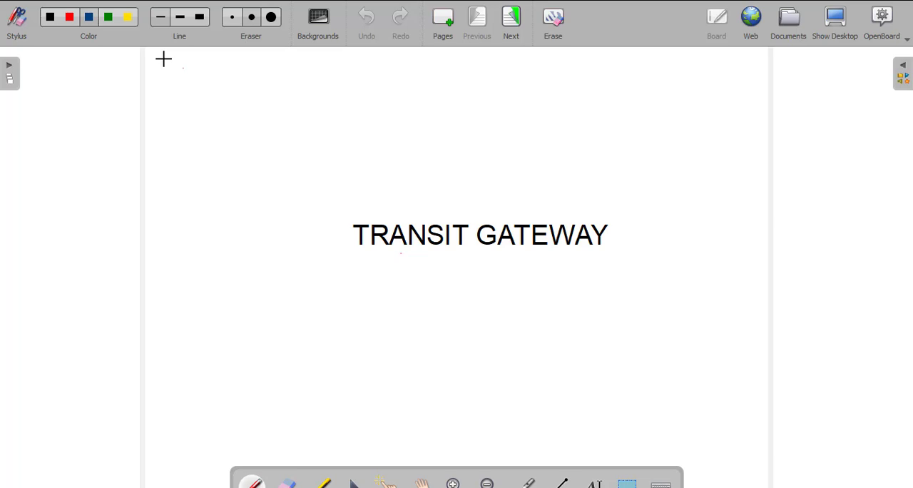
- On the TRANSIT GATEWAY title page, handwrite the heading "Advantages of T G" and underline it
mouse_move(157, 74)
mouse_down()
mouse_move(162, 61)
mouse_move(167, 69)
mouse_up()
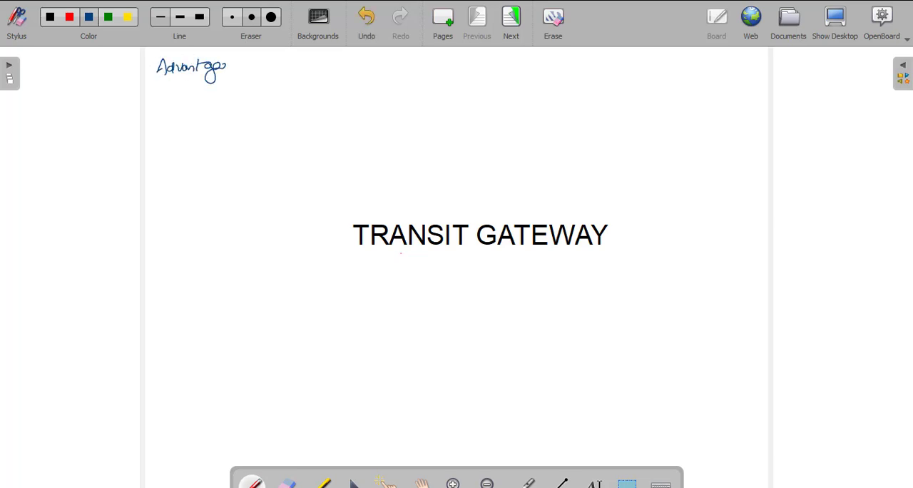
mouse_move(243, 66)
mouse_down()
mouse_move(248, 81)
mouse_move(251, 67)
mouse_move(272, 59)
mouse_up()
mouse_move(266, 59)
mouse_down()
mouse_move(266, 75)
mouse_move(307, 70)
mouse_up()
drag(161, 82, 314, 86)
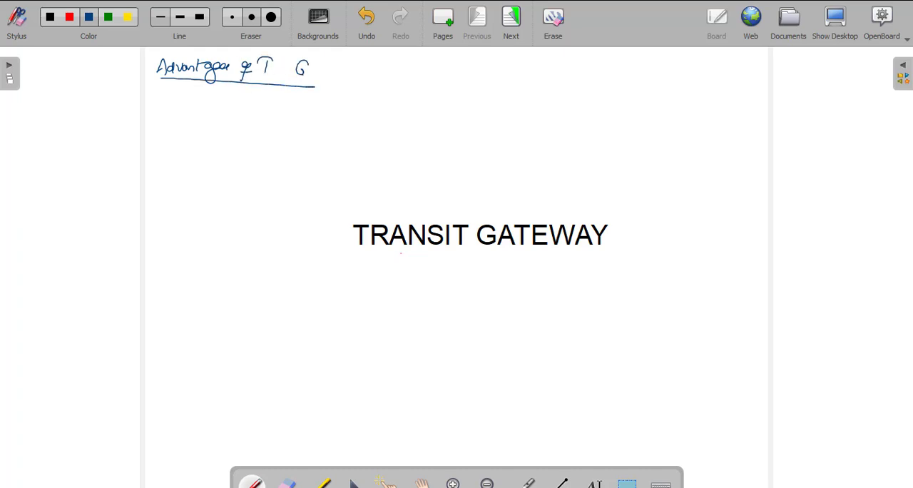
- Write advantage 1, "Centralized hub", with the notes same region, different region and different account, and underline it
drag(159, 92, 159, 95)
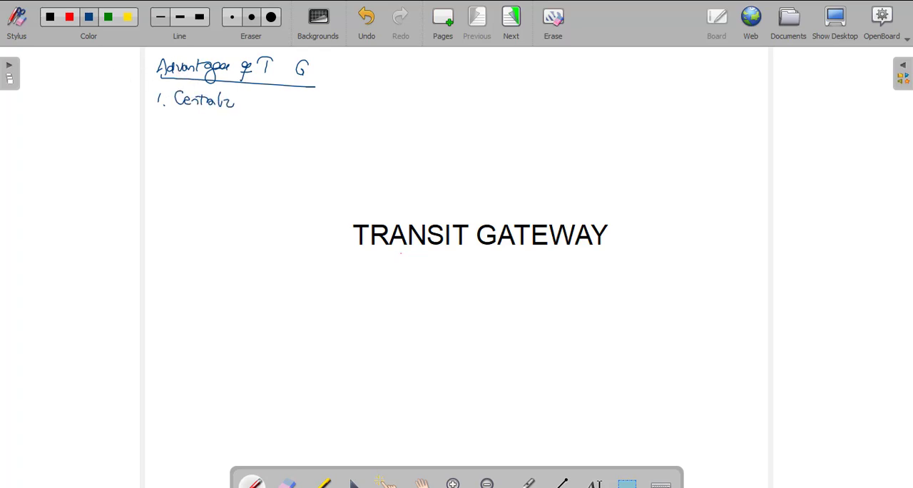
mouse_move(247, 104)
mouse_down()
mouse_move(254, 98)
mouse_move(286, 107)
mouse_up()
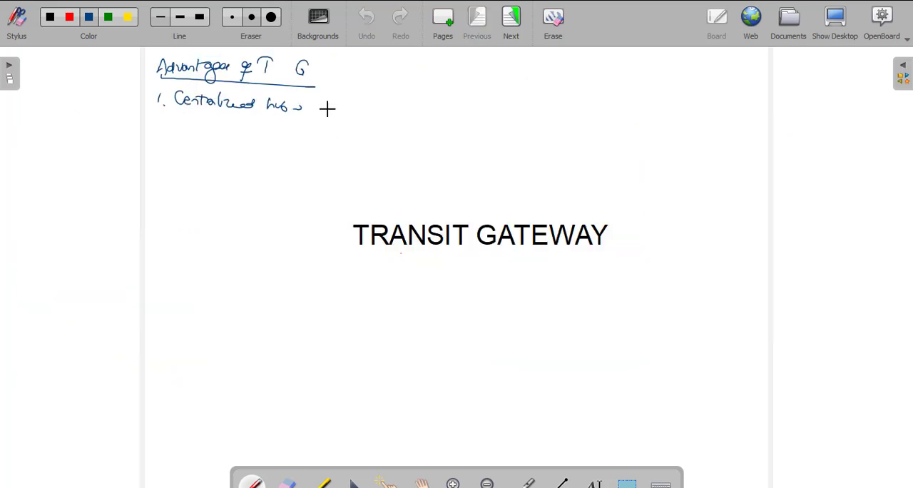
drag(329, 105, 328, 113)
drag(337, 107, 336, 107)
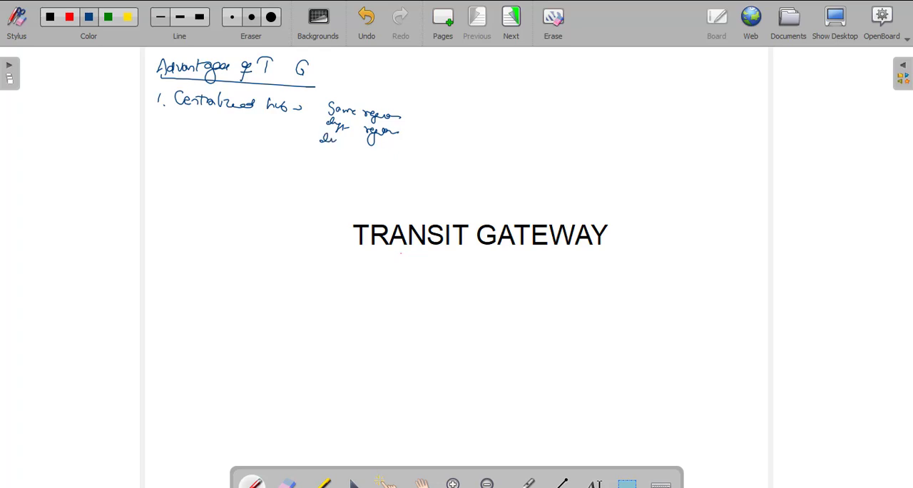
drag(330, 140, 406, 154)
drag(270, 121, 214, 117)
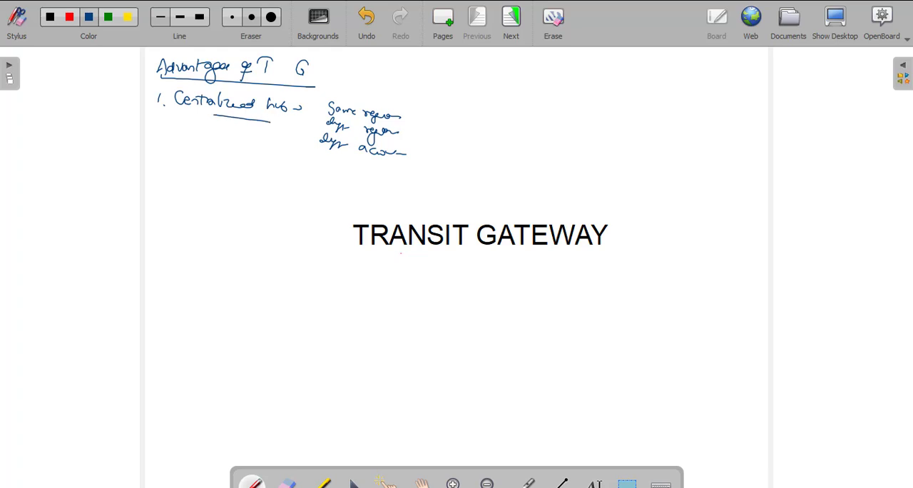
- Write advantage 2, "Scalability", with an upward arrow and the note "No. of VPCs of our own"
drag(163, 137, 159, 143)
click(166, 147)
drag(184, 148, 202, 150)
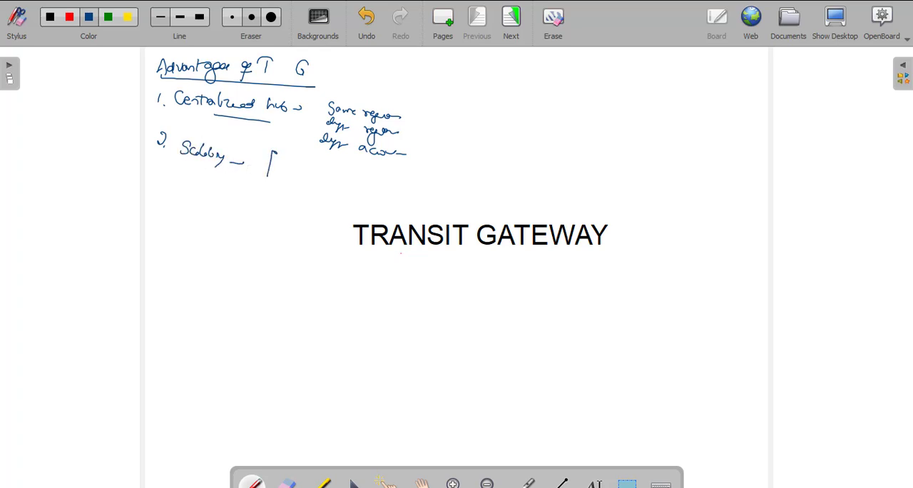
drag(270, 150, 264, 159)
mouse_move(314, 177)
mouse_down()
mouse_move(321, 189)
mouse_move(345, 178)
mouse_move(350, 187)
mouse_up()
drag(362, 178, 377, 194)
drag(397, 185, 426, 189)
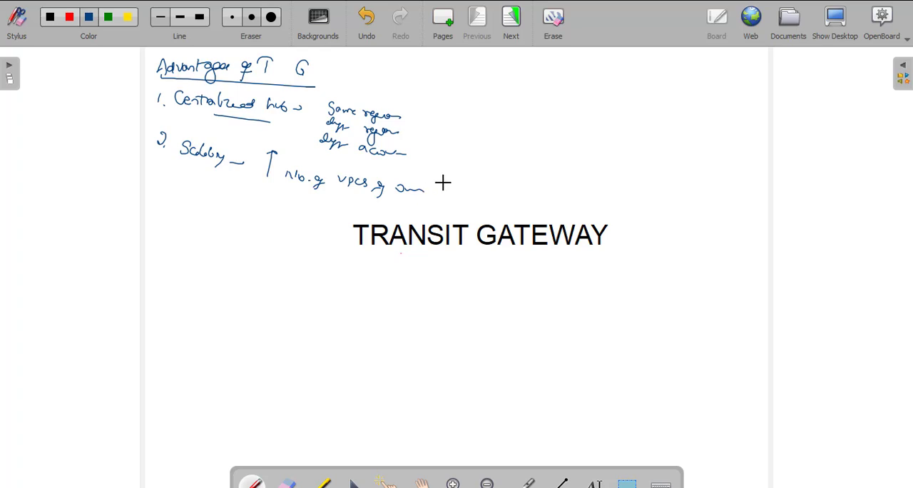
click(429, 190)
drag(461, 191, 472, 193)
- Write advantage 3, "Cross Region Peering", underlining it along with the same region and different region notes
drag(145, 178, 148, 189)
click(159, 191)
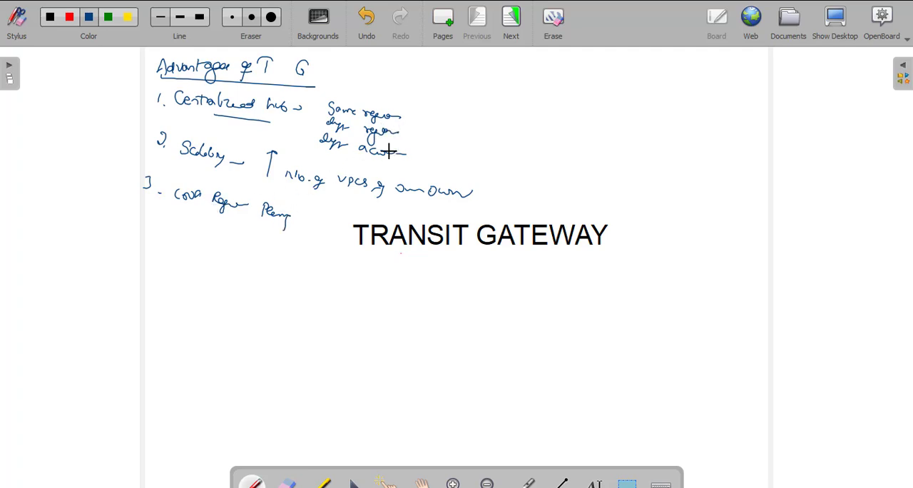
drag(386, 123, 326, 117)
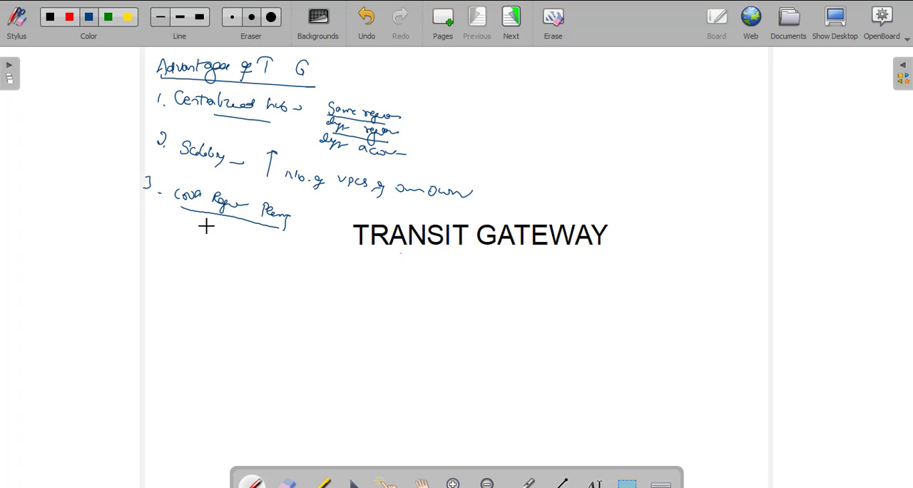
- Write an underlined "Limitations" heading with point 1, "Costly (VPC Peering)", and underline the TRANSIT GATEWAY title
drag(152, 242, 152, 247)
drag(242, 280, 159, 270)
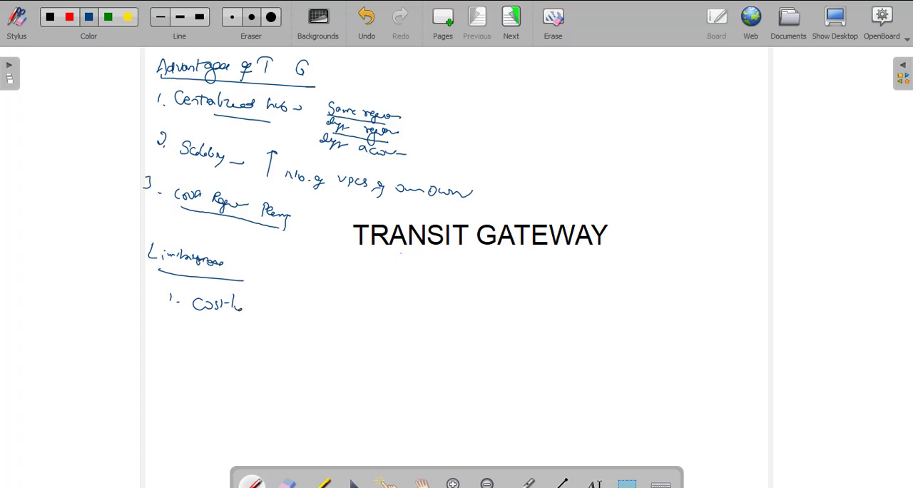
drag(241, 307, 224, 325)
click(171, 329)
mouse_move(268, 293)
mouse_down()
mouse_move(268, 323)
mouse_move(289, 298)
mouse_move(298, 308)
mouse_up()
mouse_move(311, 301)
mouse_down()
mouse_move(310, 311)
mouse_move(333, 310)
mouse_up()
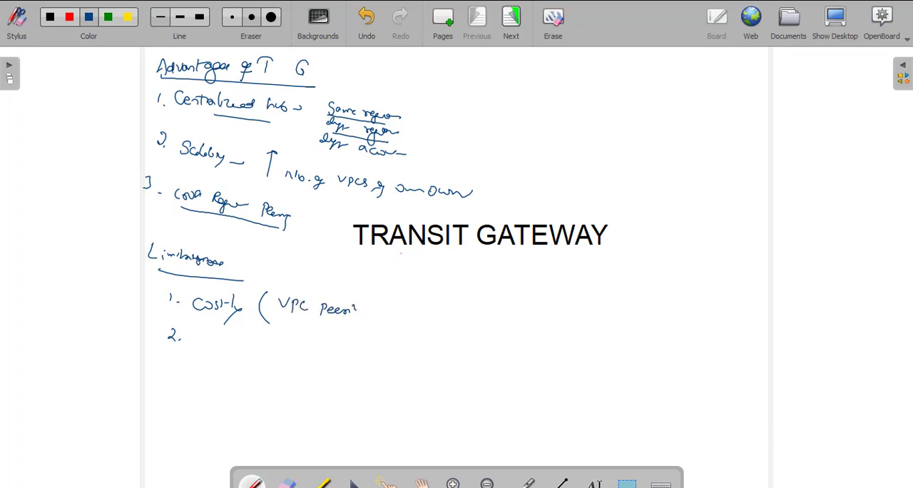
drag(224, 322, 191, 318)
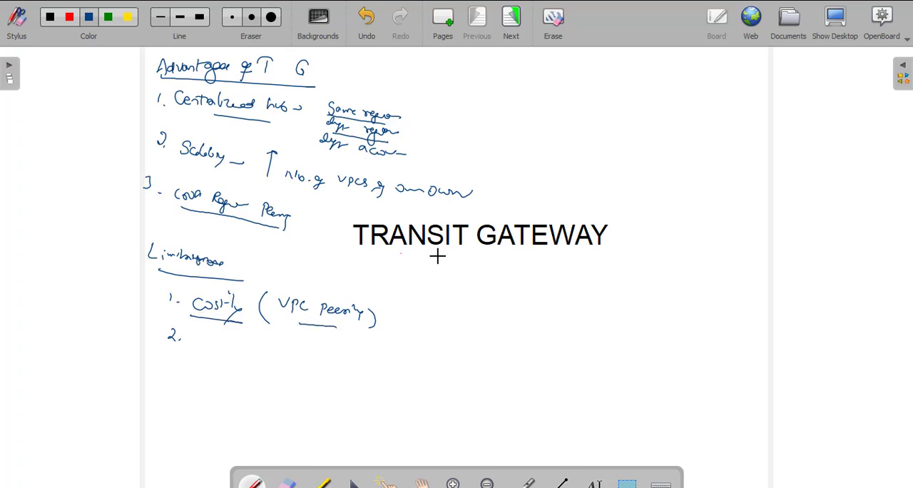
drag(511, 264, 383, 253)
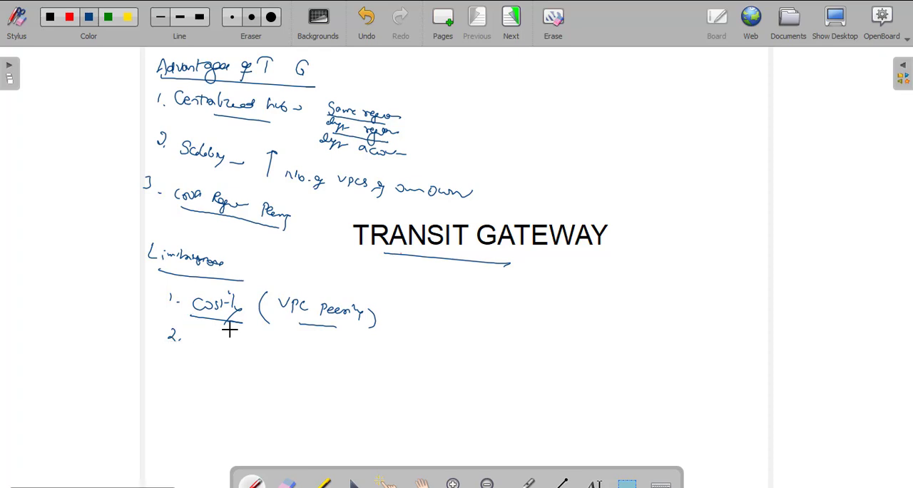
- Write limitation 2, "CIDR", with a different range for VPC1, and list 10.0.0.0/16, 20. and 30. beside a crossed-out bracket
mouse_move(209, 333)
mouse_down()
mouse_move(208, 345)
mouse_move(290, 351)
mouse_up()
click(296, 350)
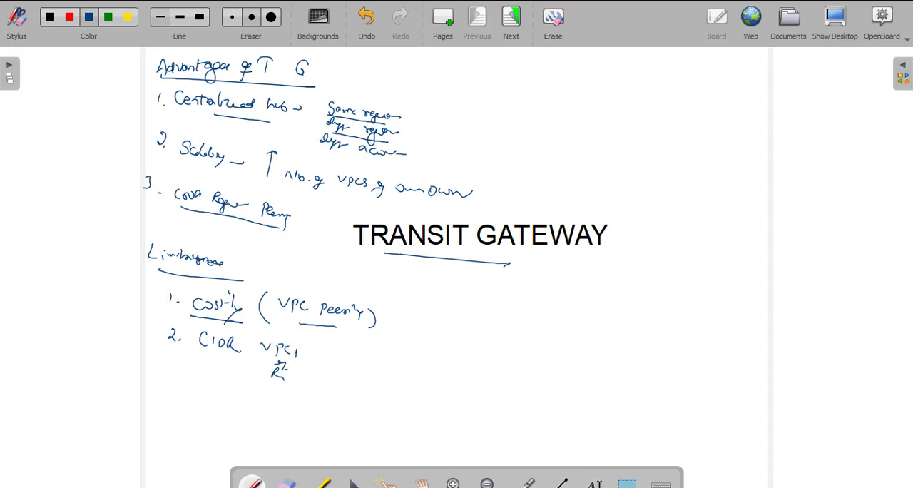
drag(302, 385, 313, 378)
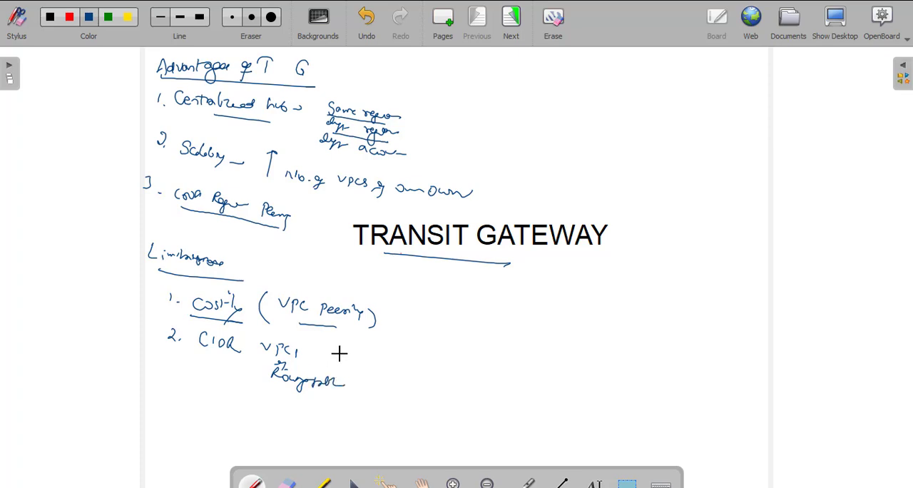
drag(384, 351, 385, 362)
drag(388, 354, 395, 361)
drag(382, 380, 381, 382)
click(389, 389)
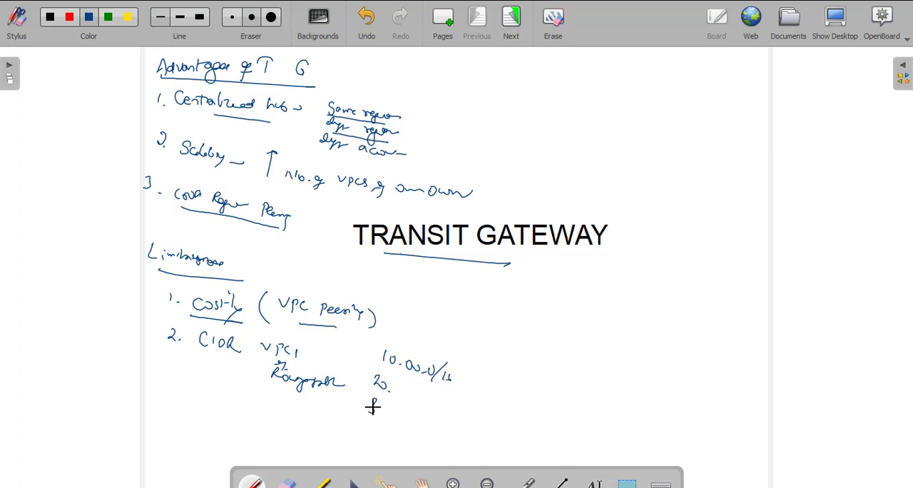
click(387, 415)
drag(455, 400, 474, 410)
drag(472, 396, 460, 411)
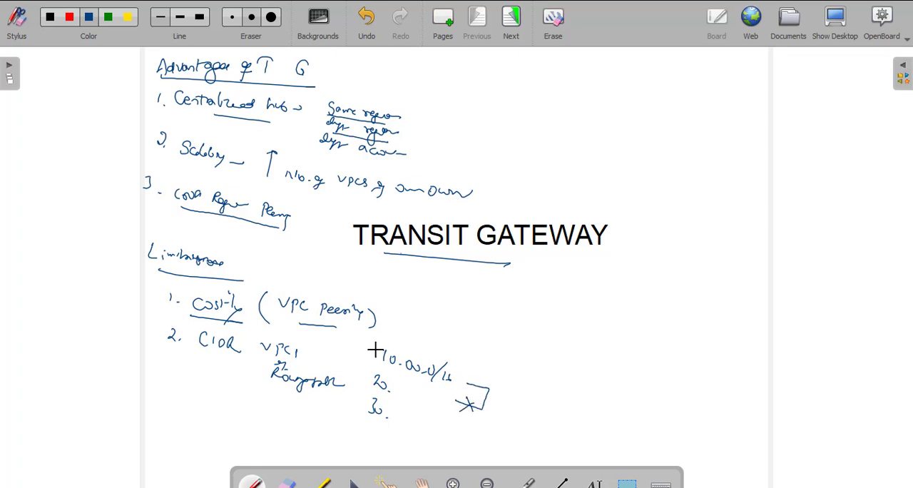
- Tick and underline the three CIDR ranges, underline both limitations, and draw an arrow from the ranges to VPC 1, 2 and 3
drag(390, 349, 408, 333)
drag(428, 379, 383, 364)
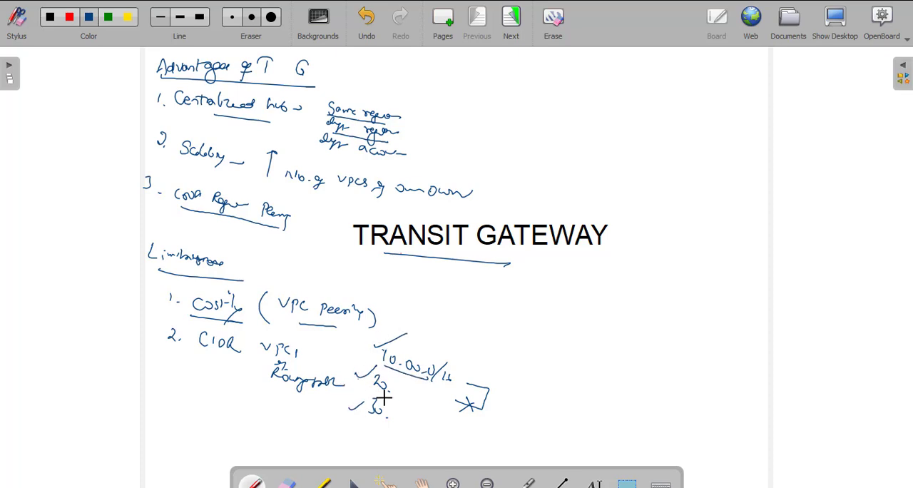
drag(416, 405, 372, 391)
mouse_move(199, 315)
mouse_down()
mouse_move(236, 324)
mouse_move(225, 318)
mouse_up()
mouse_move(198, 354)
mouse_down()
mouse_move(260, 367)
mouse_move(241, 367)
mouse_up()
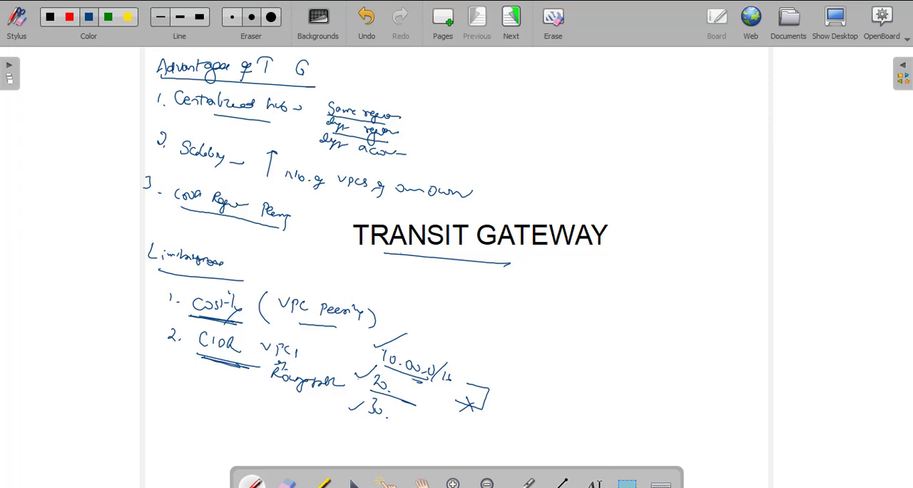
mouse_move(377, 368)
mouse_down()
mouse_move(514, 392)
mouse_move(552, 413)
mouse_move(553, 442)
mouse_up()
drag(374, 391, 413, 404)
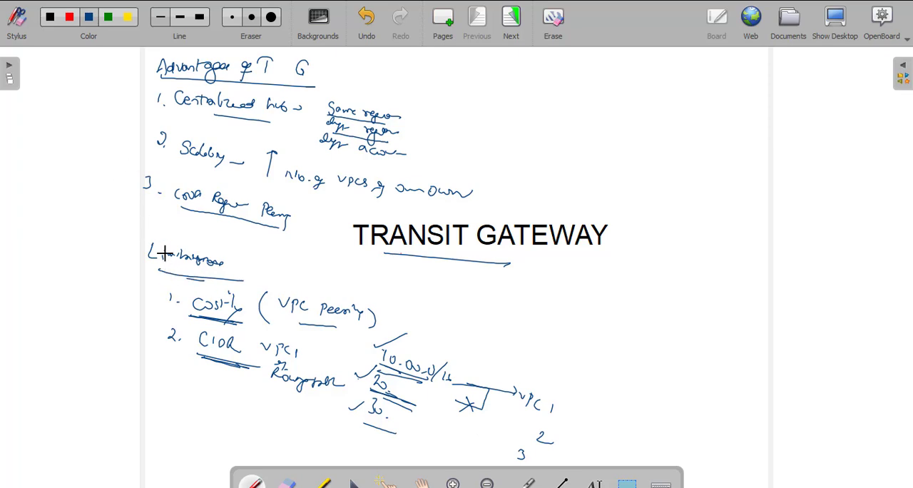
- Switch to the EC2 console in Chrome, select all three running instances and terminate them
key(alt+Tab)
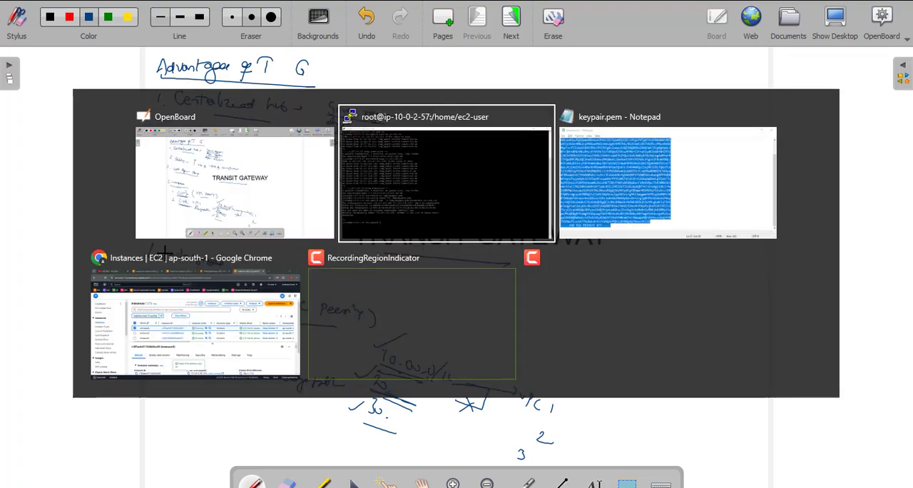
key(alt+Tab)
key(alt+Tab)
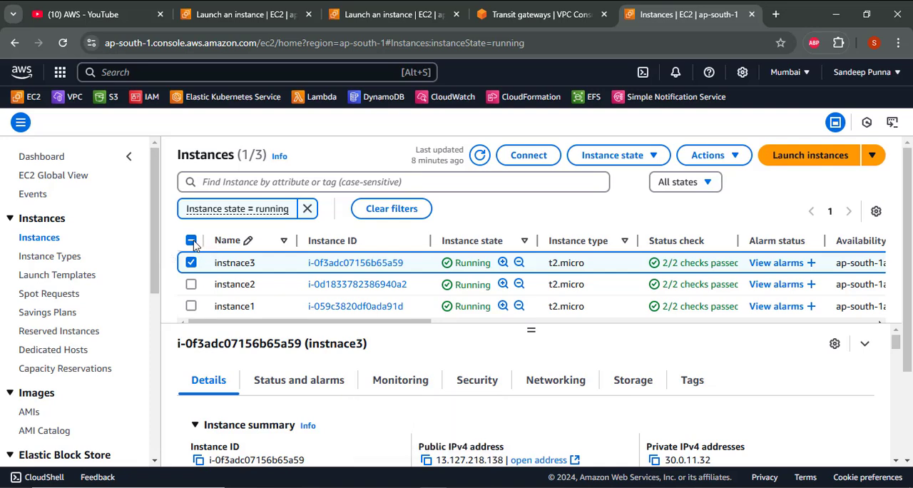
click(191, 241)
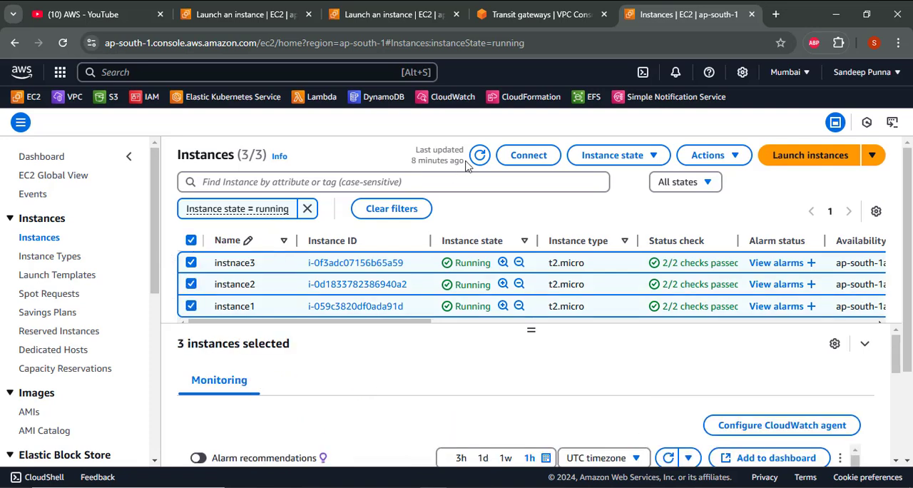
click(620, 155)
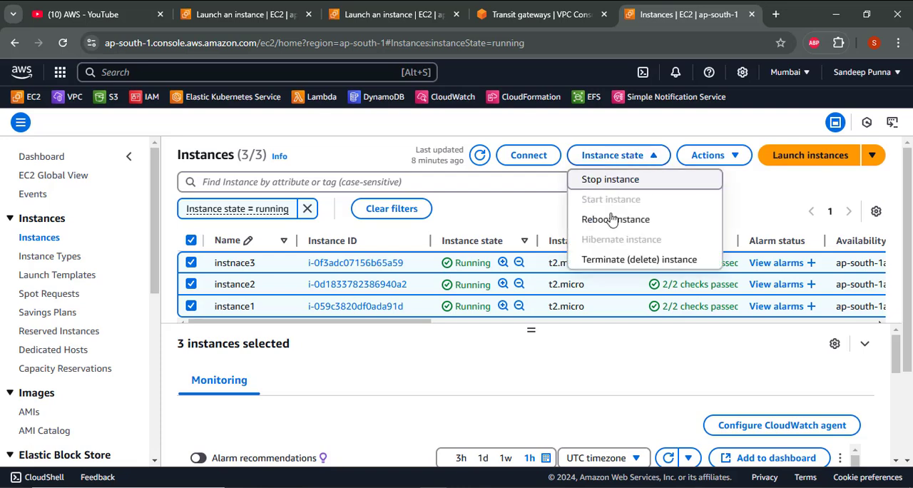
click(610, 261)
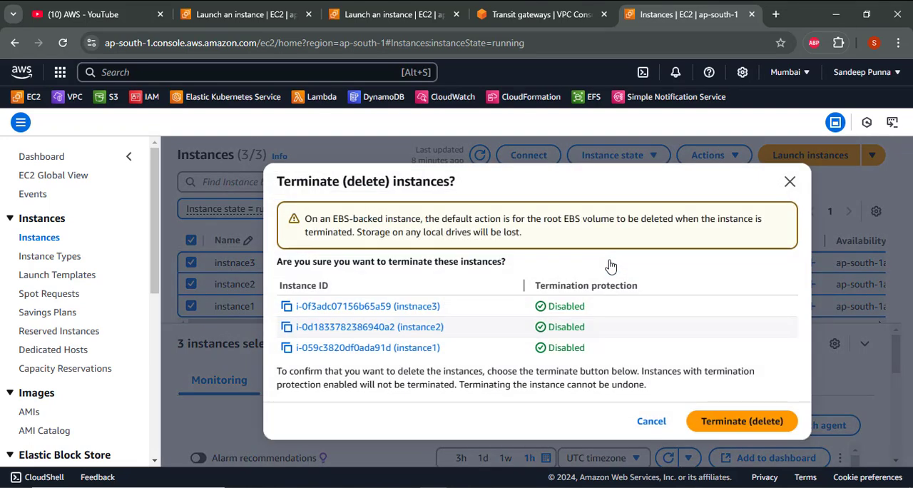
click(711, 426)
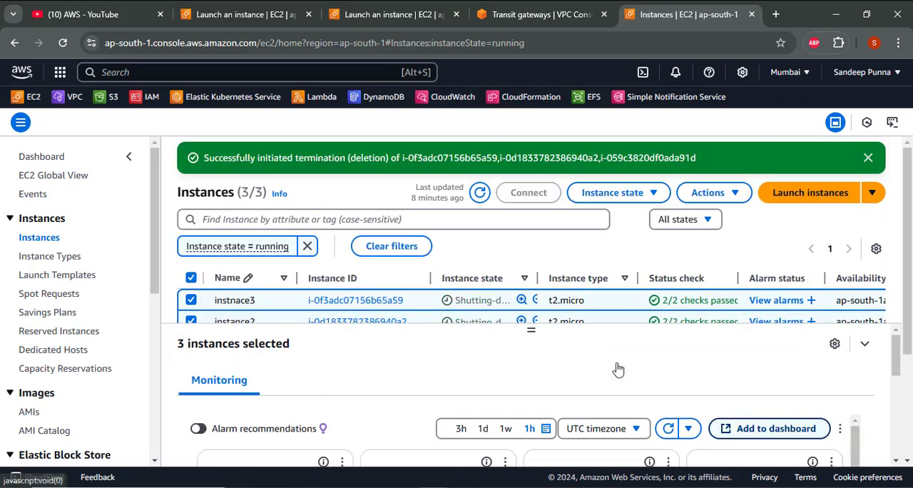
scroll(241, 223, down, 1)
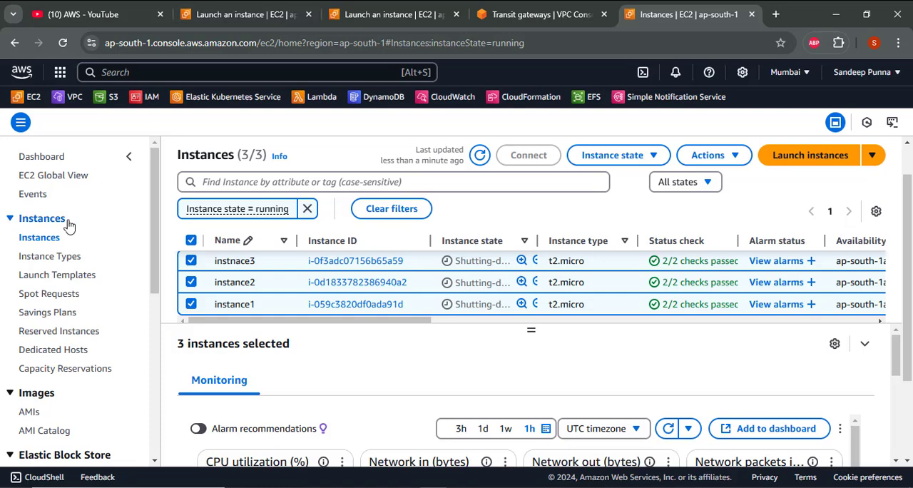
scroll(68, 225, down, 4)
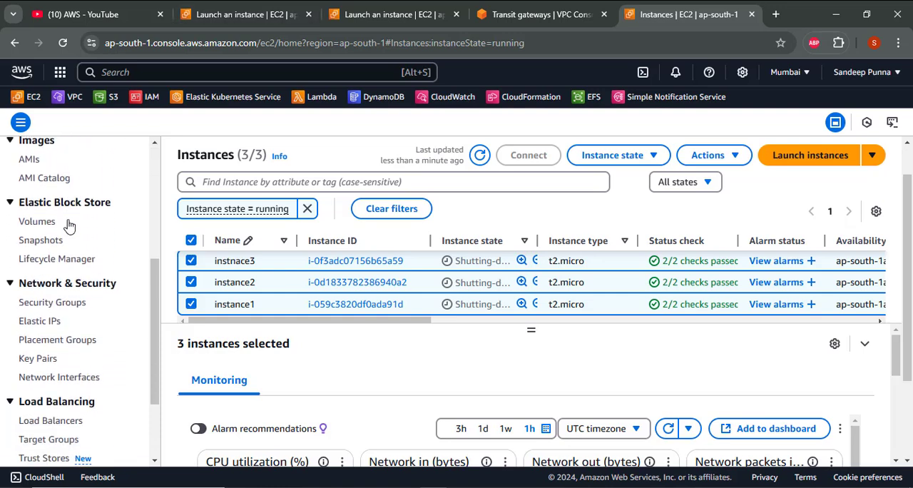
- Open the list of transit gateway attachments in the VPC console and select the tg2-vpc2 attachment
scroll(70, 199, down, 3)
scroll(60, 168, up, 4)
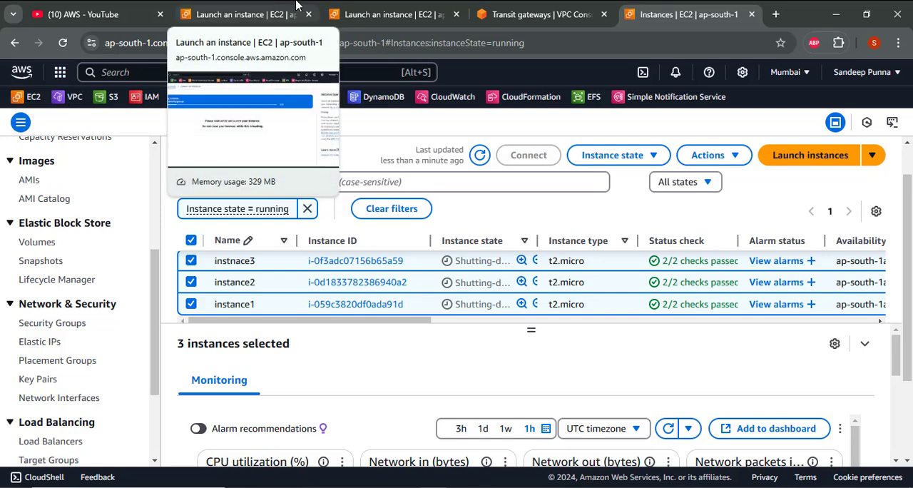
click(531, 15)
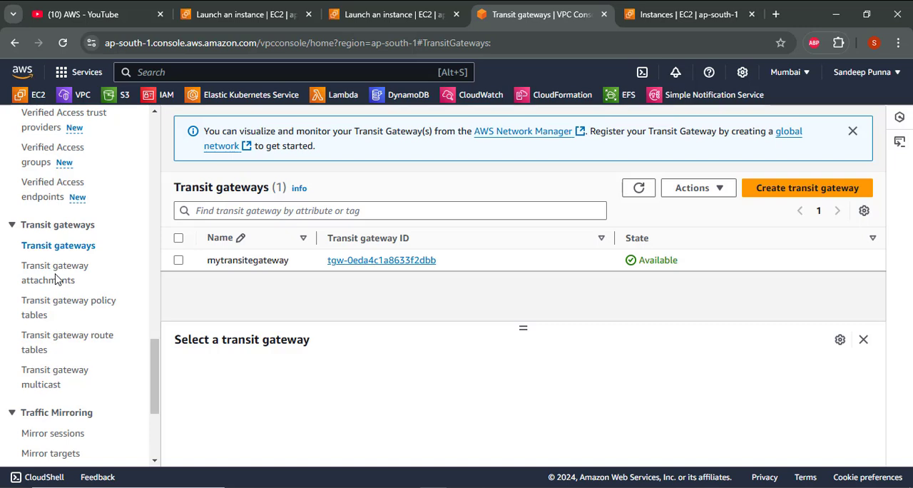
click(57, 281)
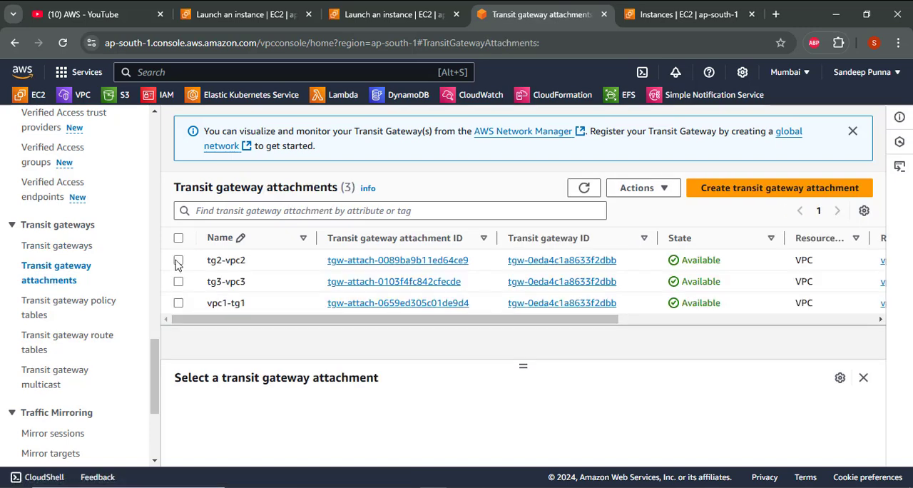
click(178, 261)
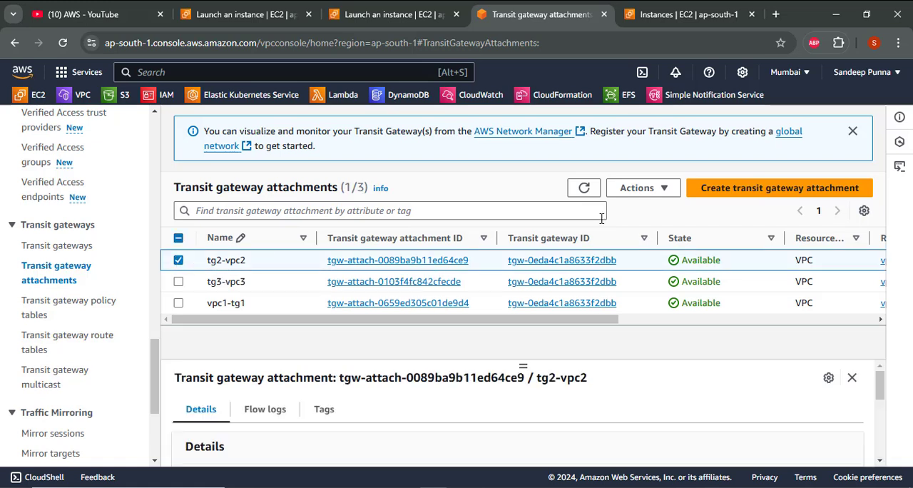
click(179, 239)
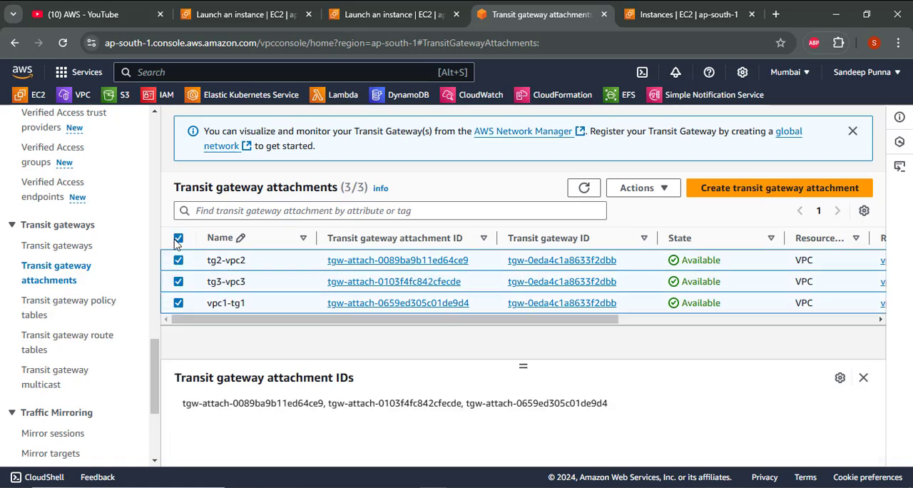
click(645, 188)
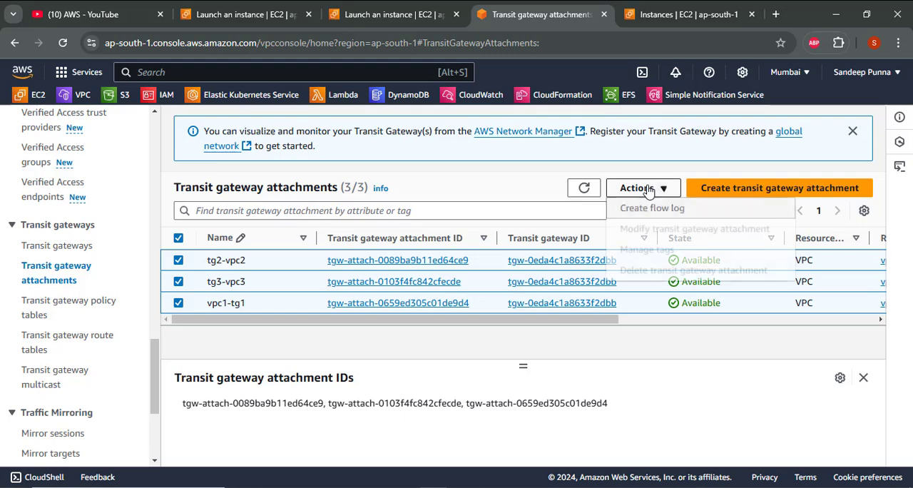
click(178, 283)
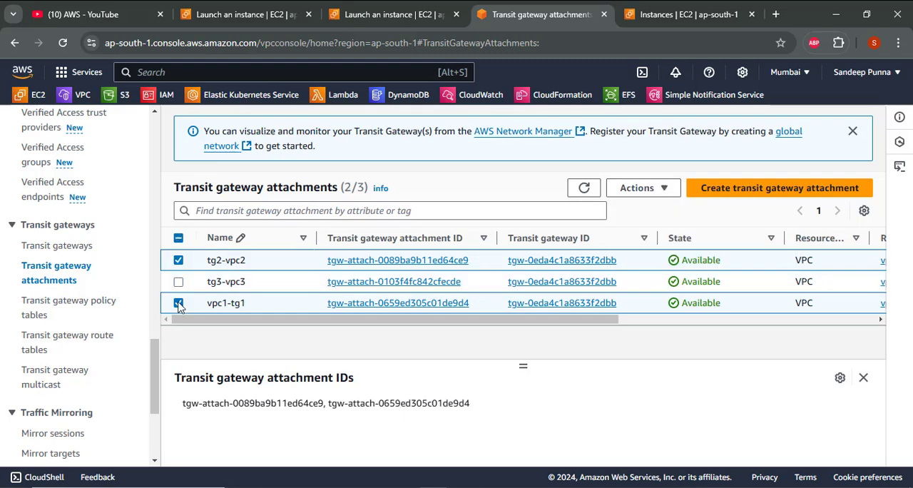
click(178, 303)
- Delete the selected tg2-vpc2 transit gateway attachment, confirming the deletion with "delete"
click(644, 189)
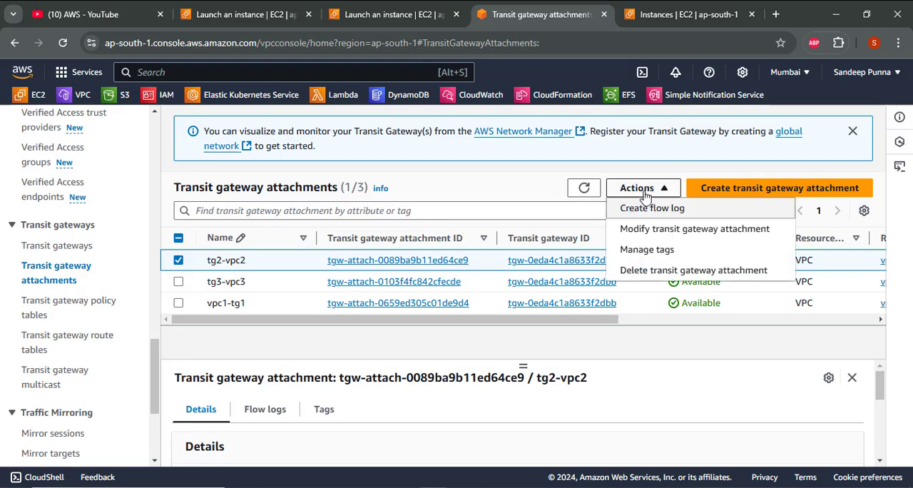
click(637, 270)
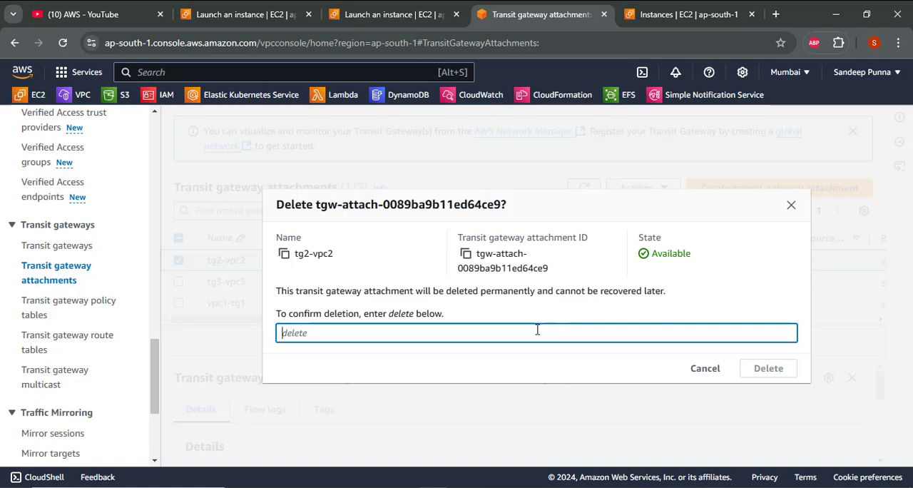
text(delete)
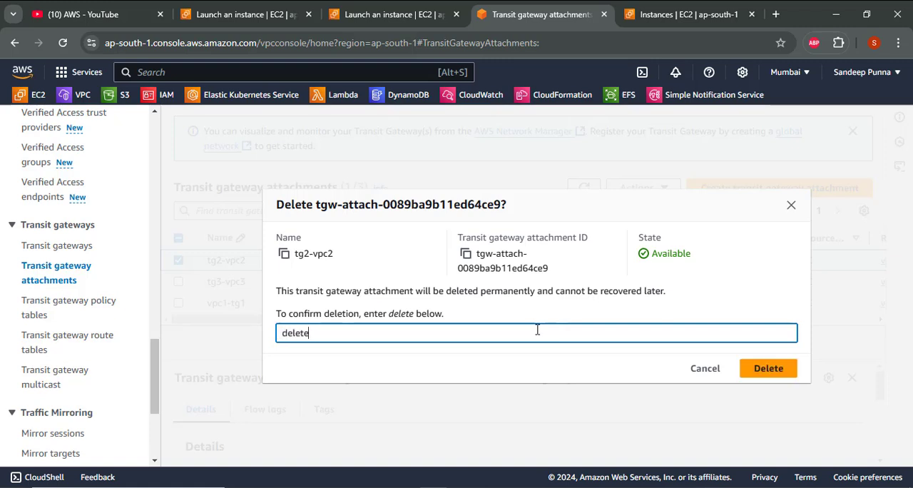
click(774, 369)
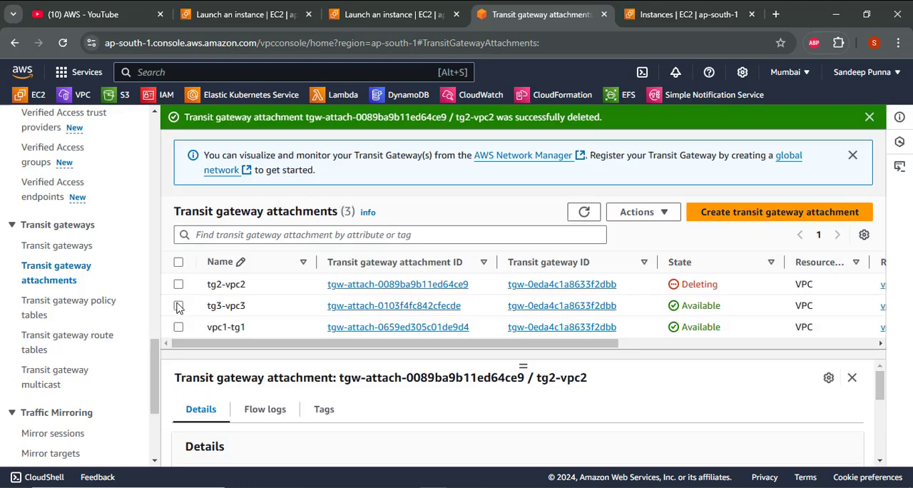
- Select the tg3-vpc3 transit gateway attachment and delete it, confirming with "delete"
click(179, 306)
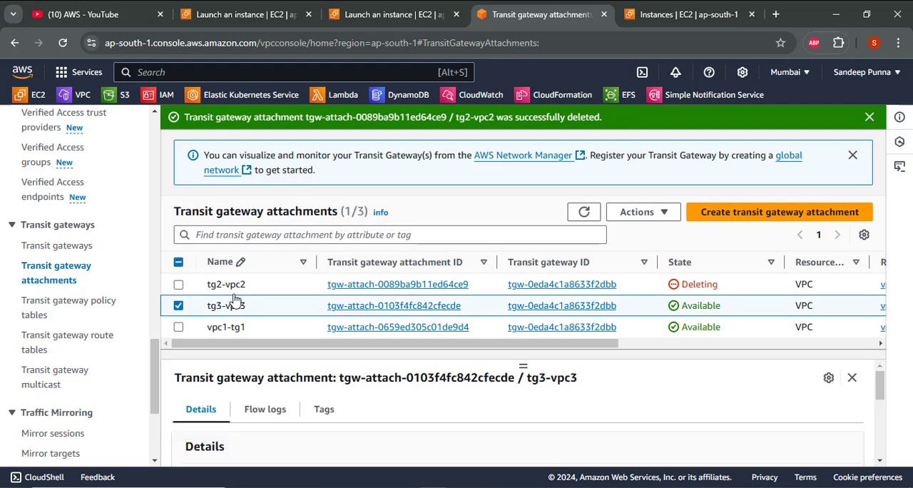
click(657, 212)
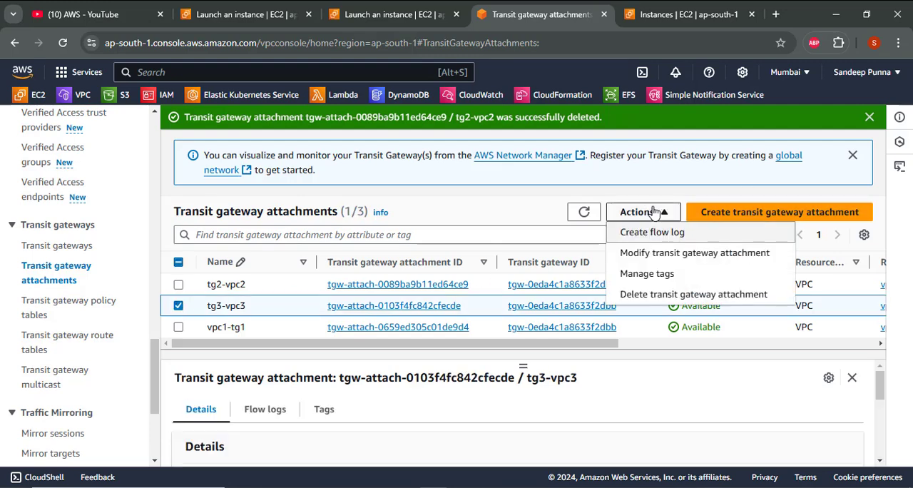
click(674, 294)
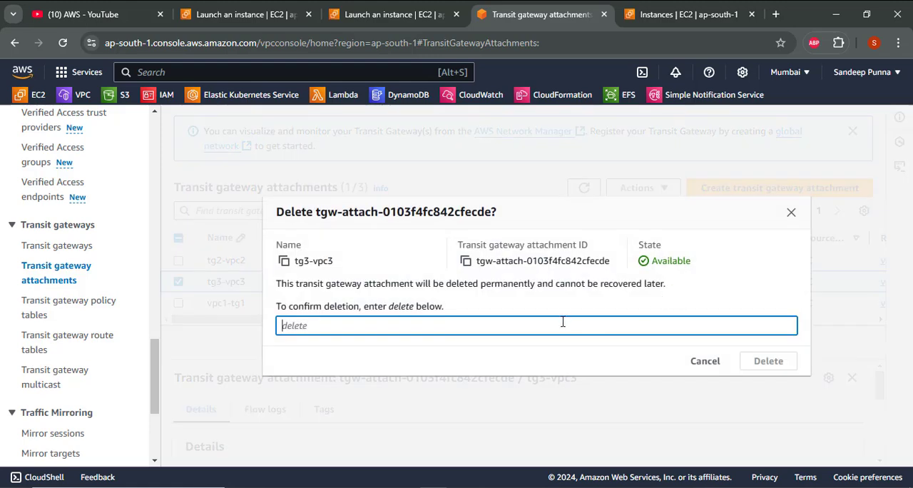
text(delete)
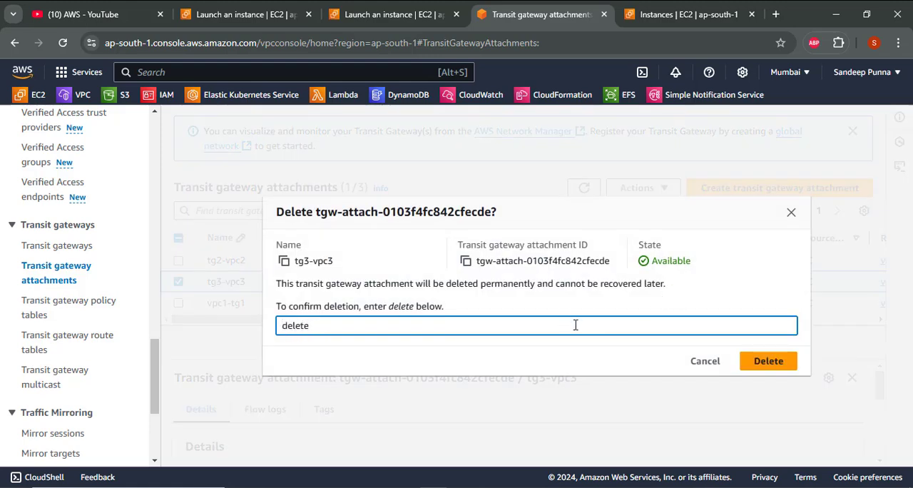
click(770, 372)
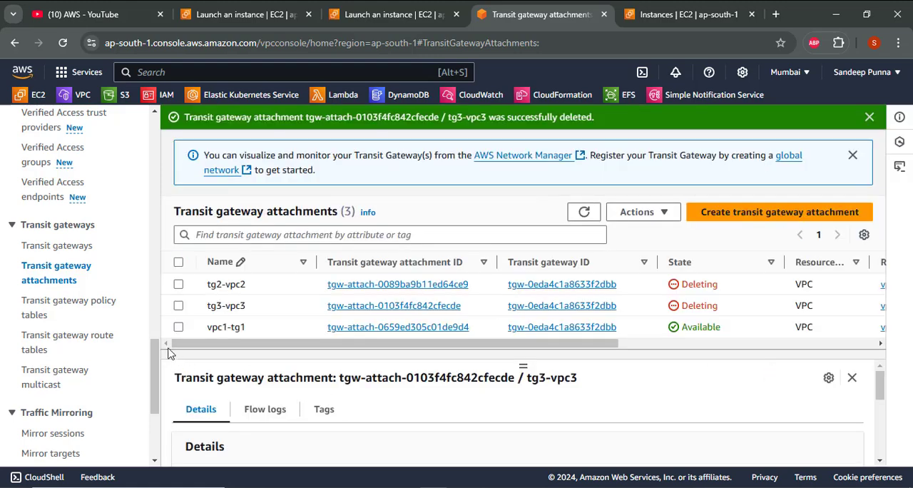
- Delete the vpc1-tg1 transit gateway attachment, confirming with "delete", and refresh the attachments list
click(178, 327)
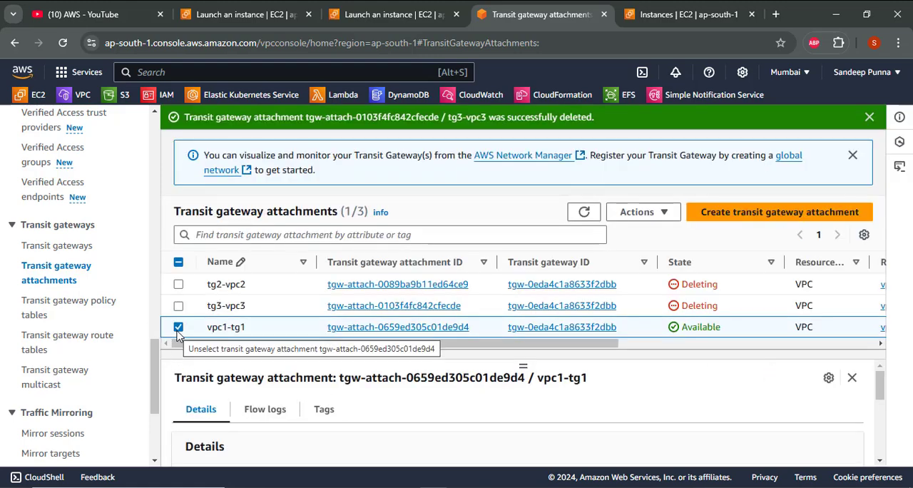
click(619, 212)
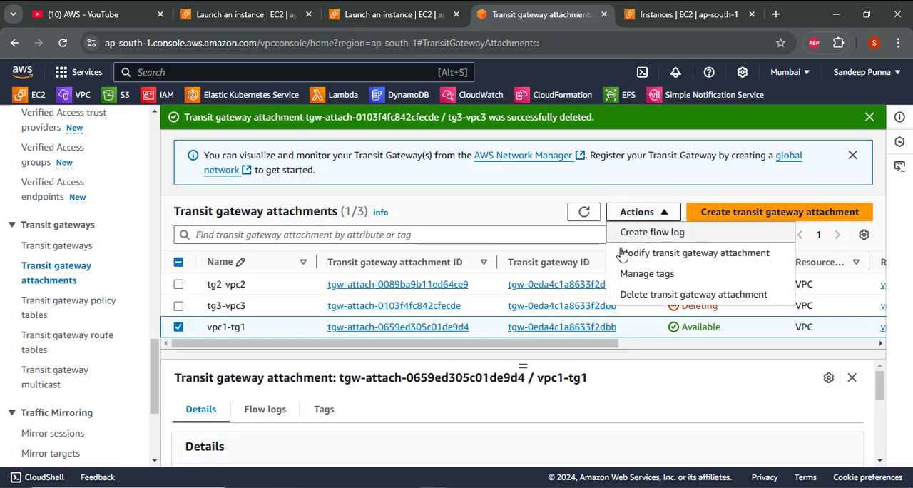
click(629, 294)
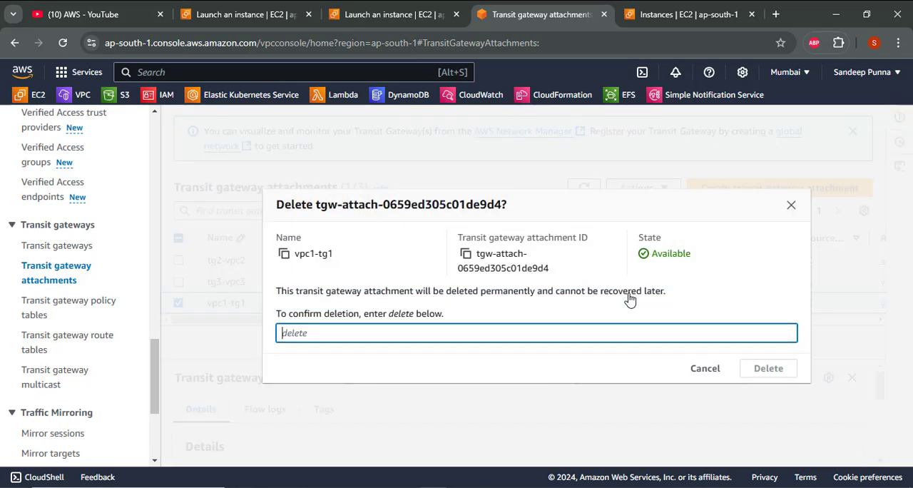
text(de)
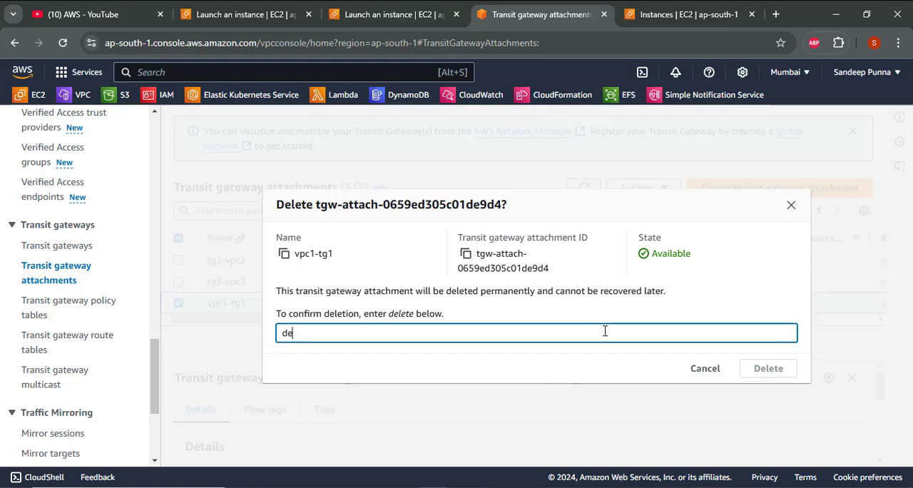
text(lete)
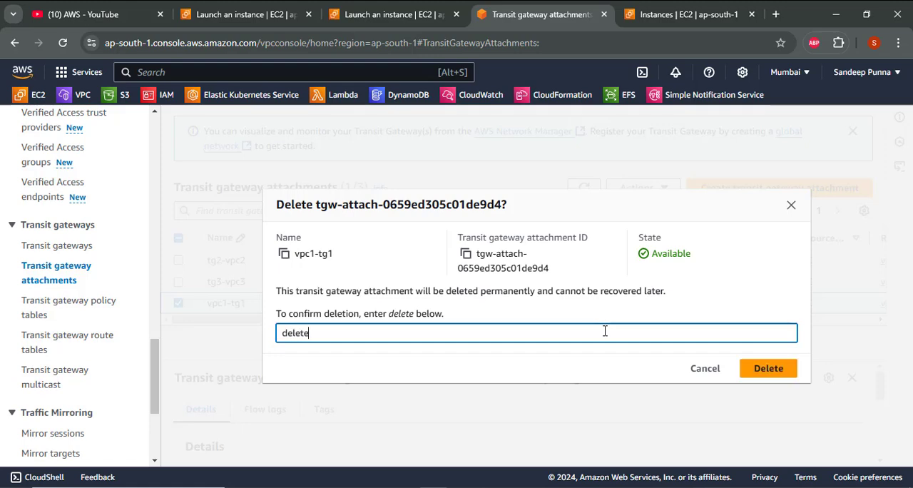
click(778, 370)
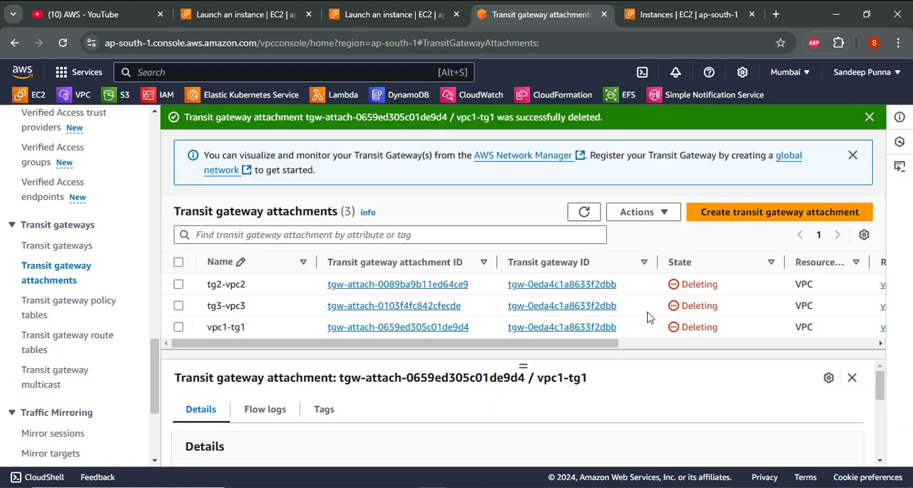
click(581, 212)
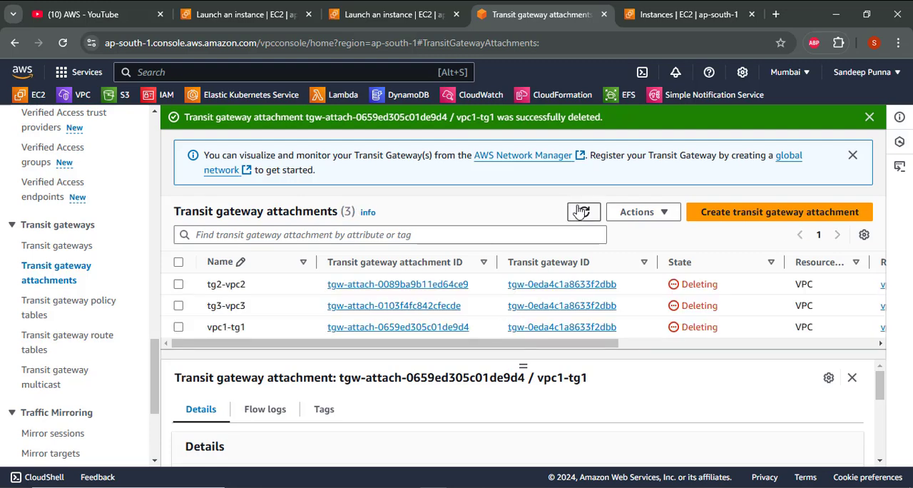
click(581, 212)
click(581, 212)
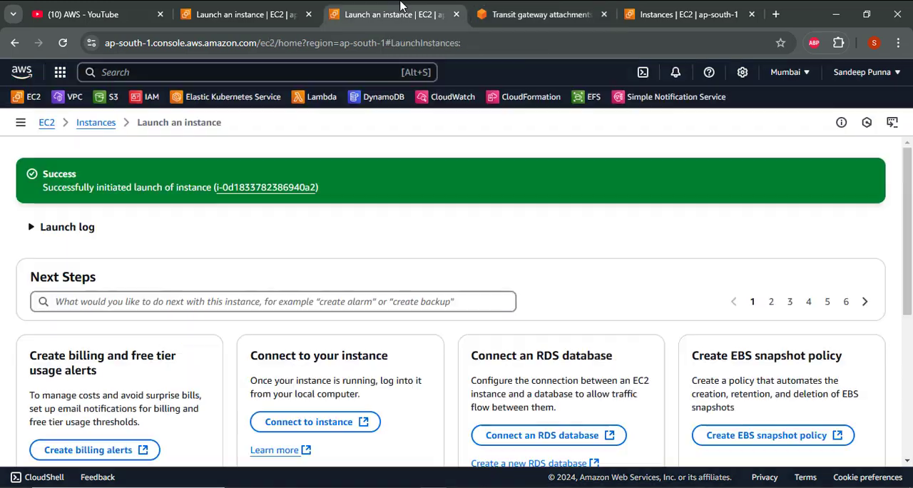
- Open the VPC console in place of the instance launch success page
click(389, 14)
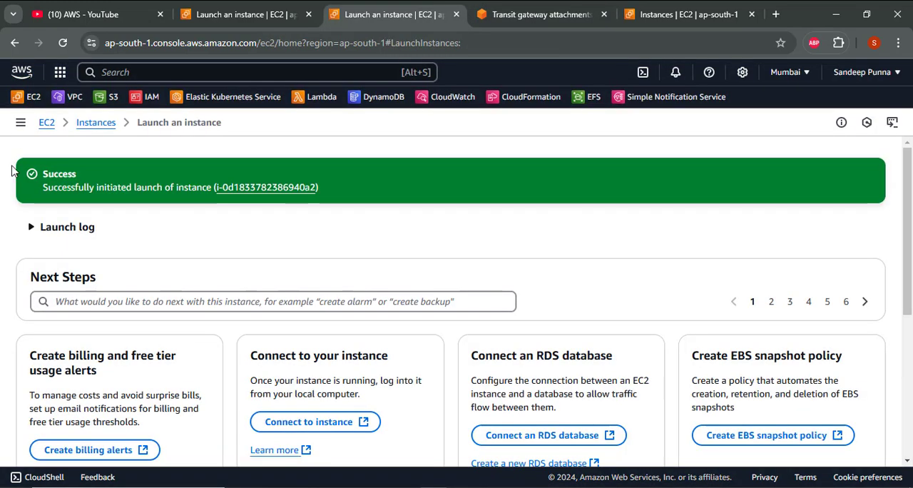
click(65, 101)
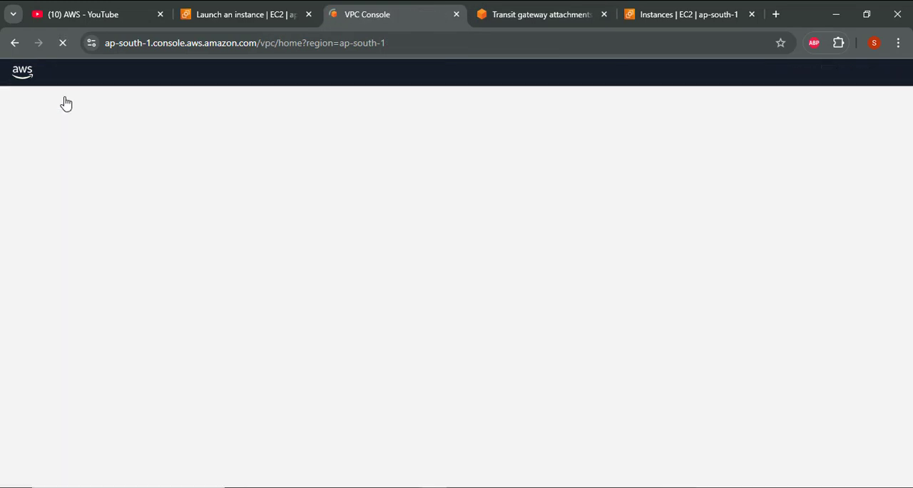
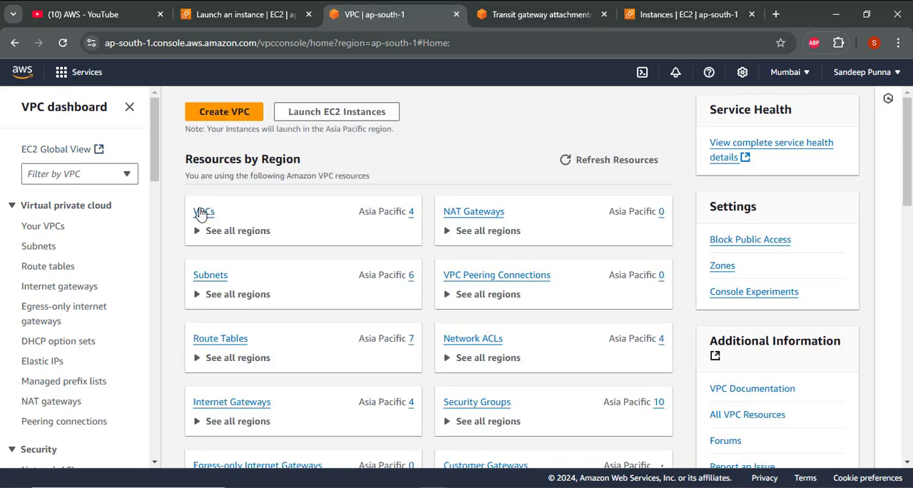
- Open the list of VPCs and try to delete VPC1, vpc2 and vpc3 together, refreshing the list
click(202, 211)
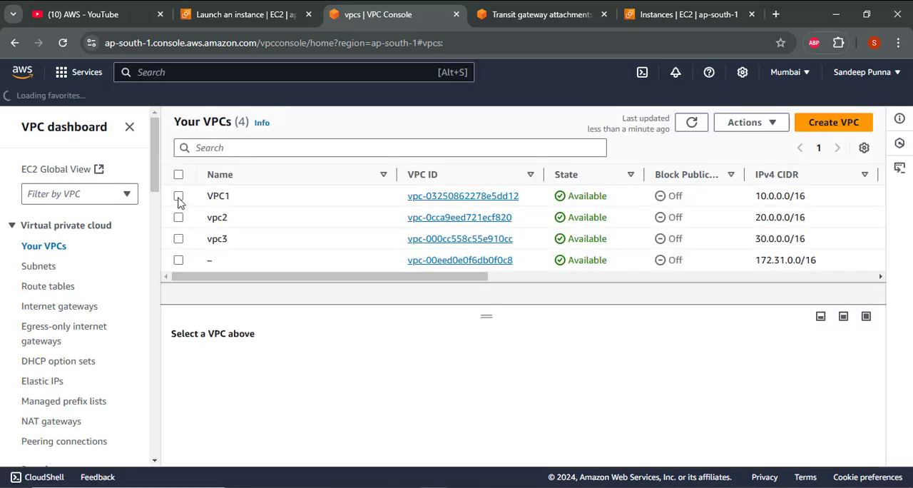
click(179, 197)
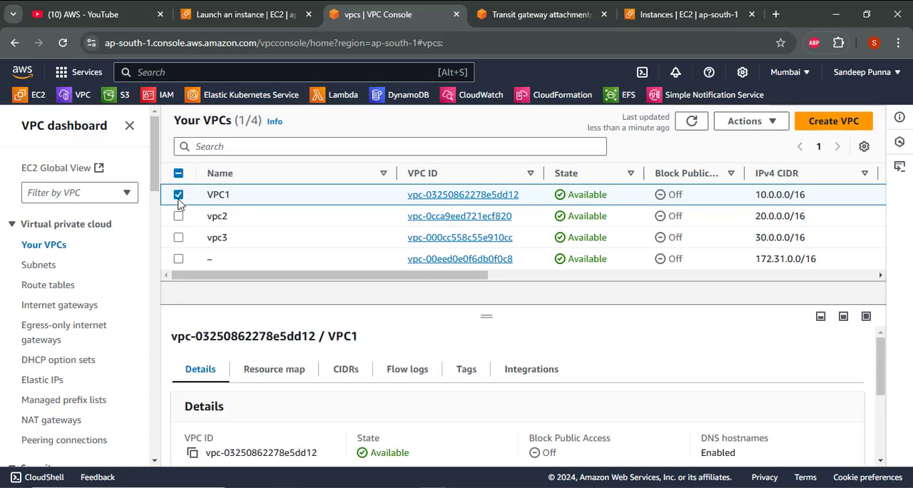
click(179, 217)
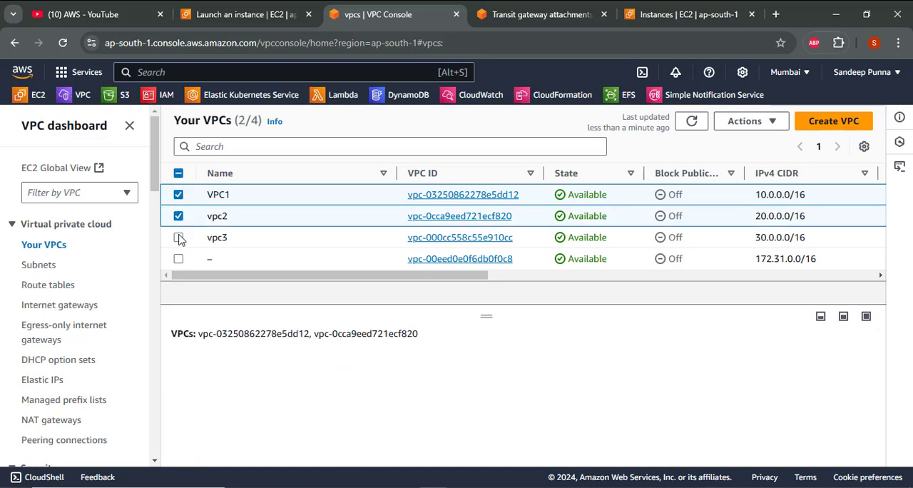
click(179, 238)
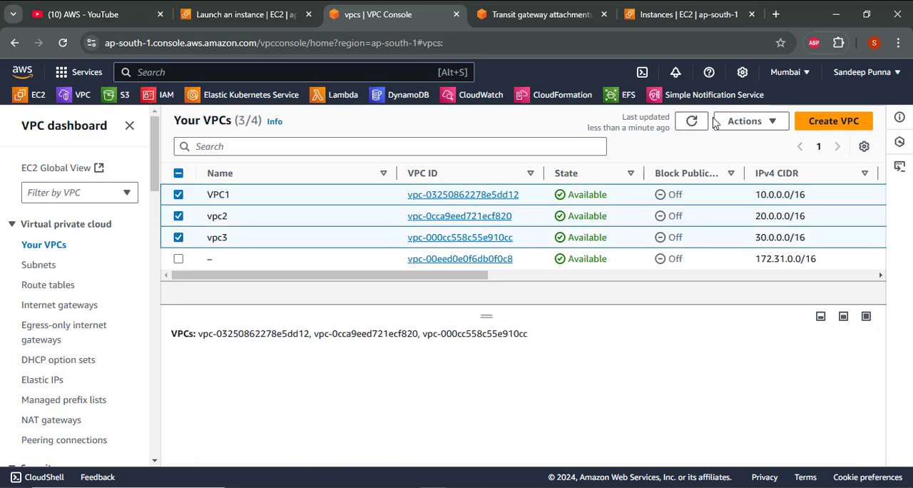
click(739, 122)
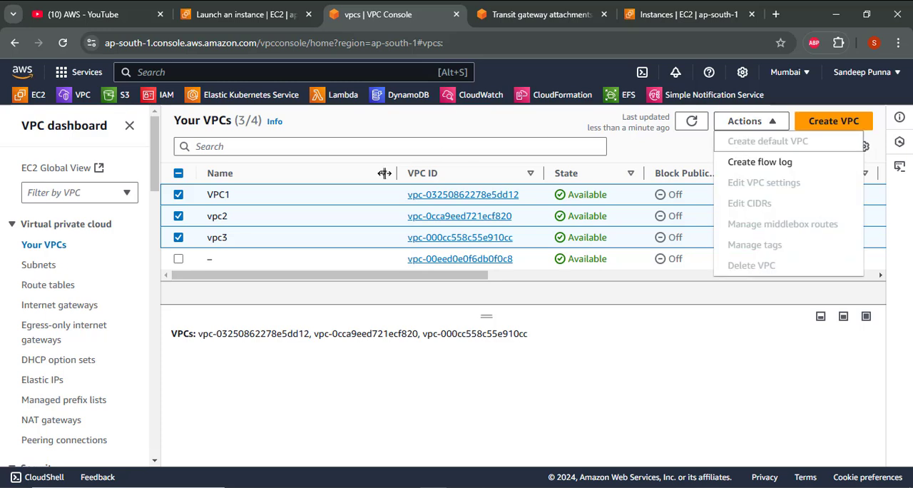
click(666, 145)
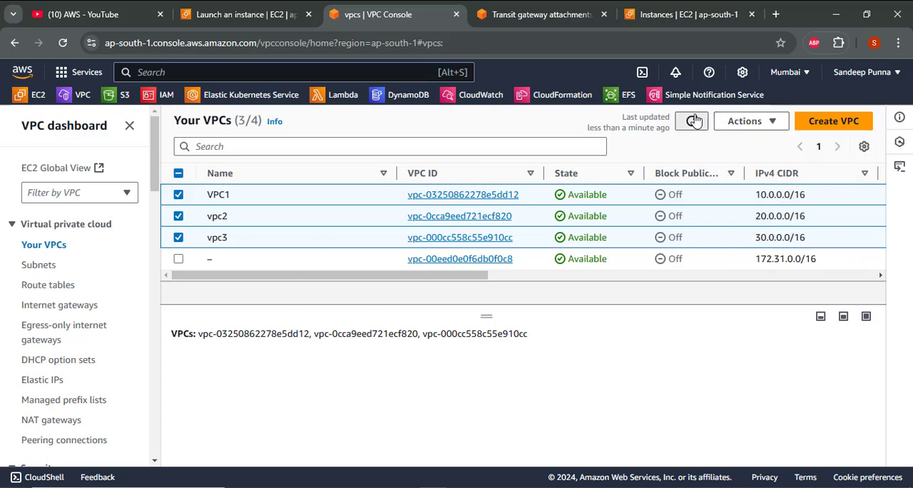
click(691, 122)
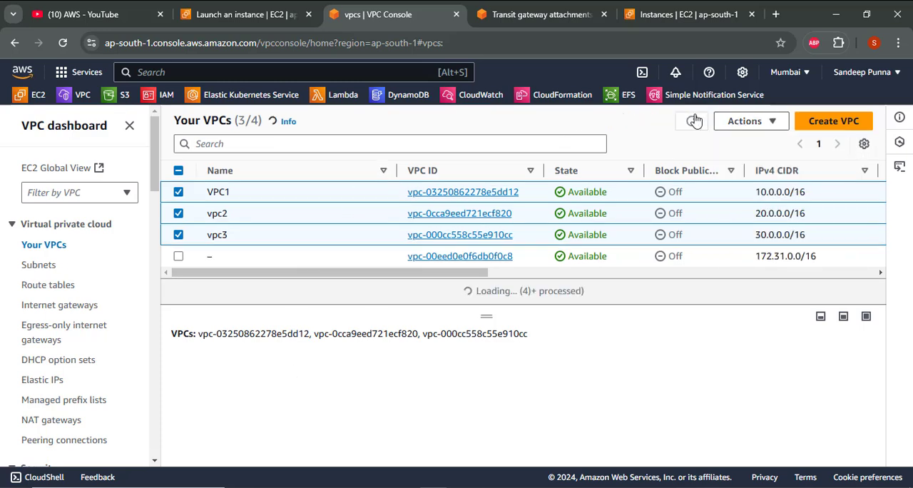
- Deselect vpc2 and vpc3 and try to delete VPC1 on its own
click(179, 219)
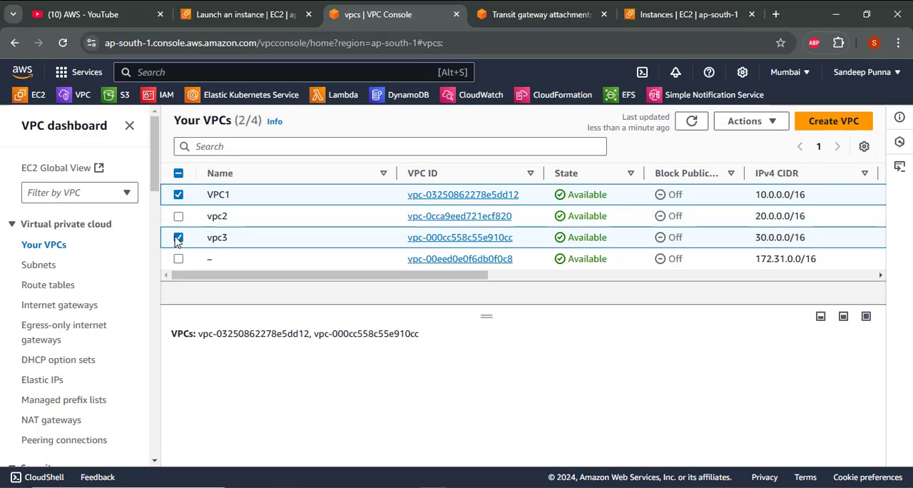
click(178, 238)
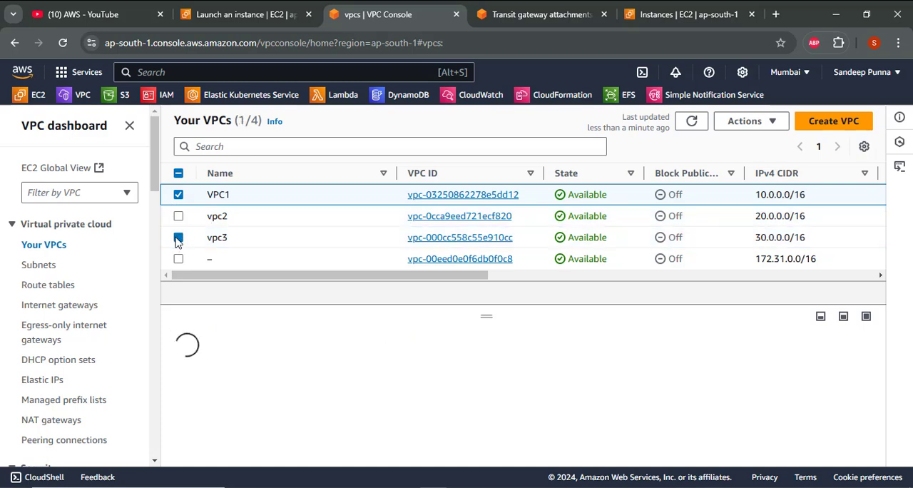
click(768, 123)
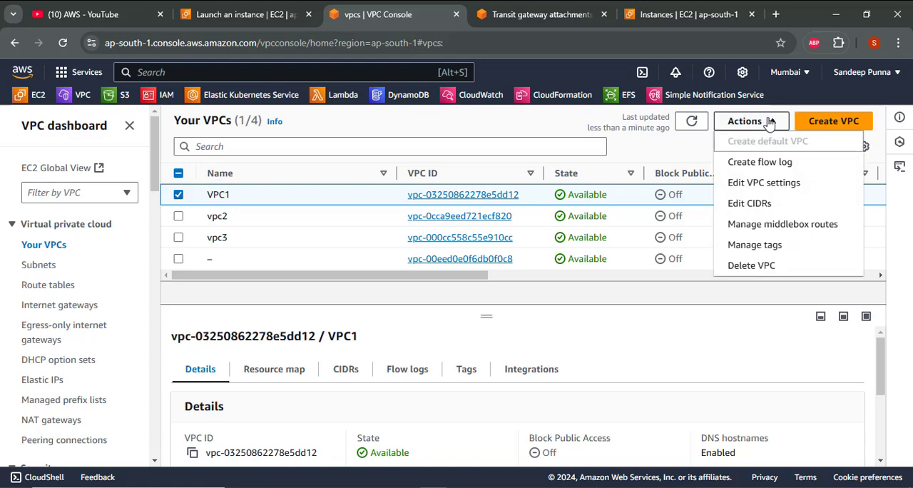
click(739, 274)
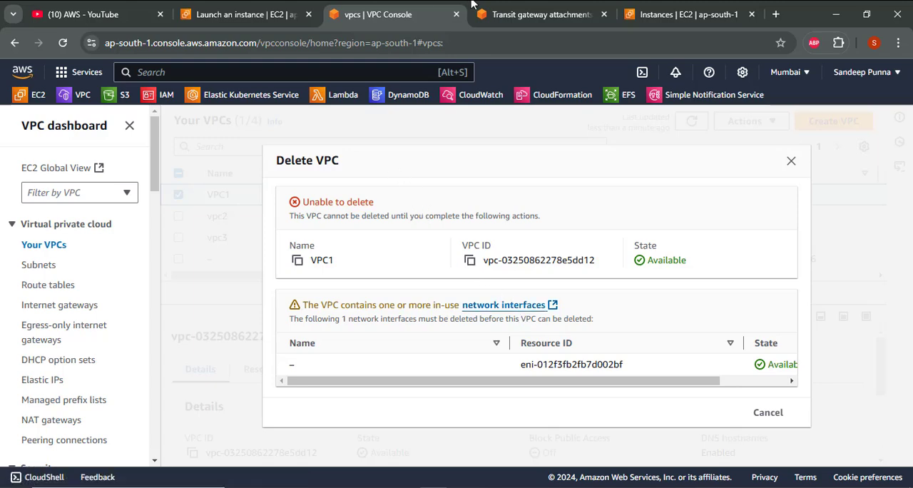
- Go to the transit gateway attachments and refresh the list repeatedly to check their deletion states
click(528, 6)
click(585, 215)
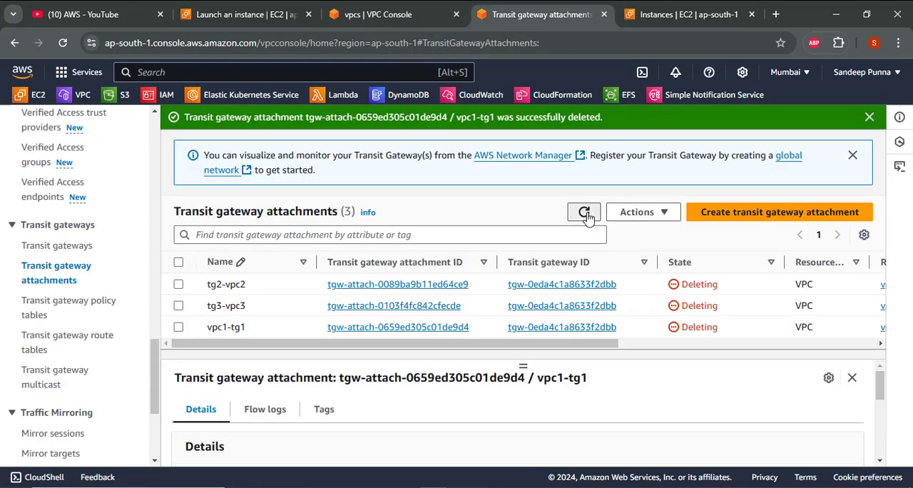
click(585, 213)
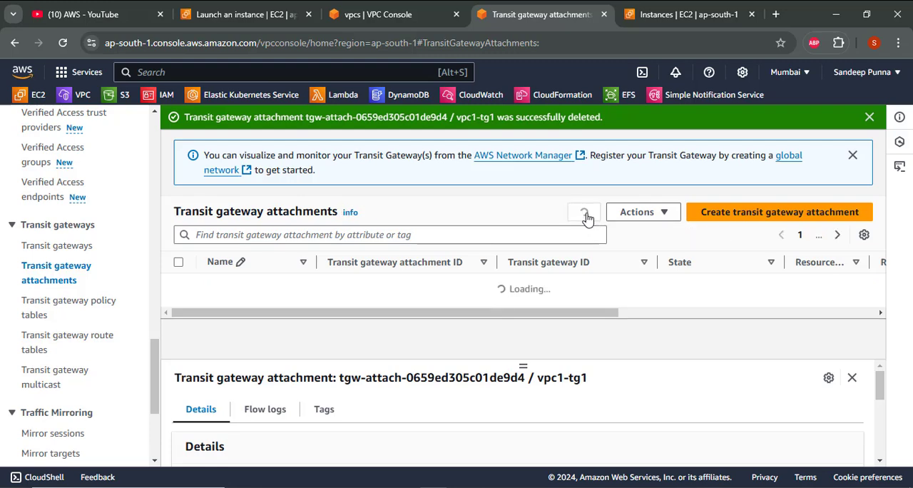
click(584, 214)
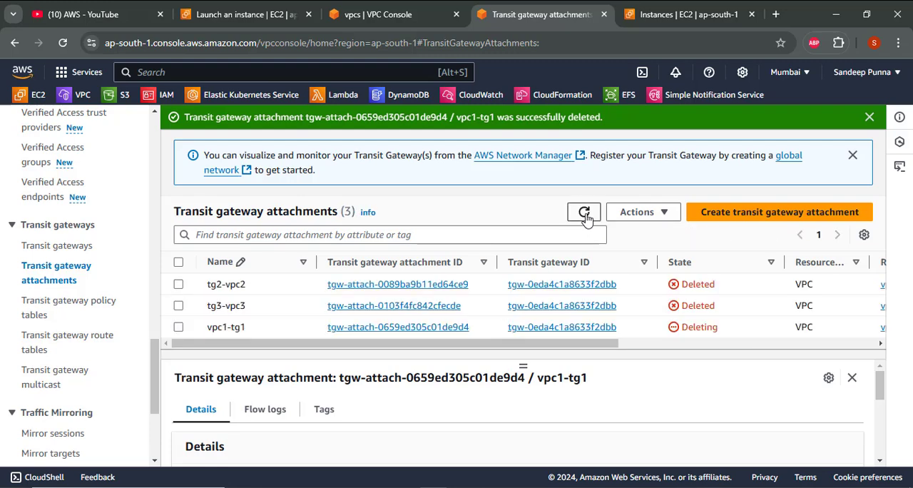
click(584, 214)
click(584, 215)
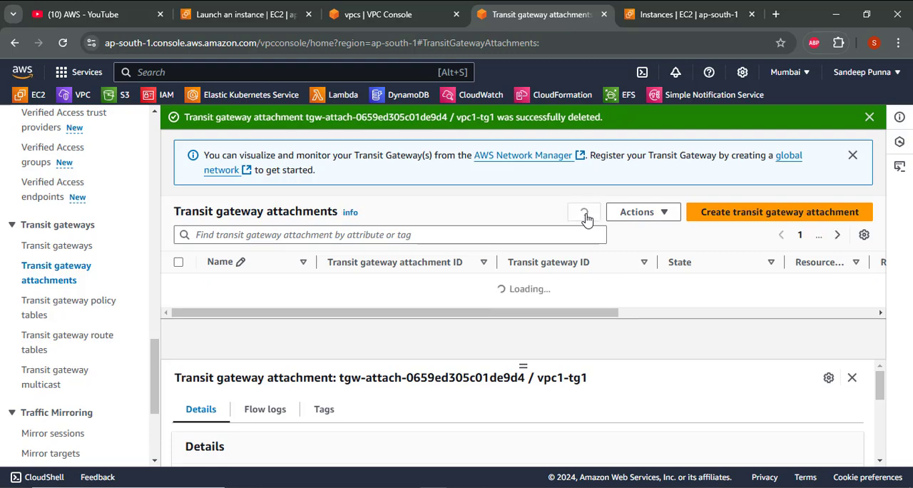
click(584, 214)
click(584, 213)
click(585, 213)
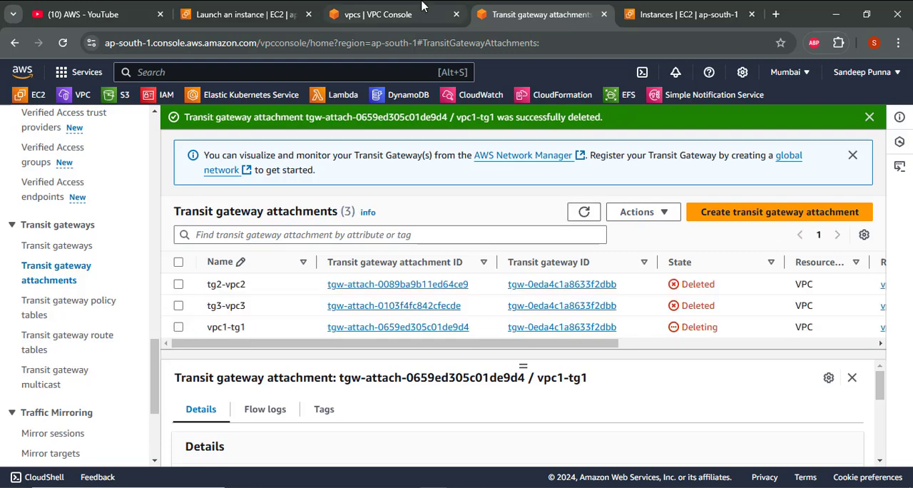
- Return to the VPC1 deletion dialog, review the network interfaces it lists, and dismiss it
click(378, 14)
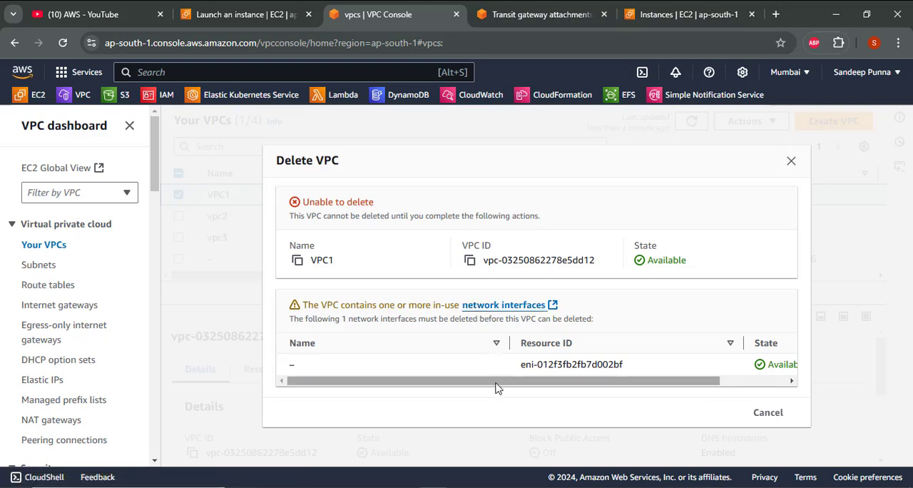
drag(497, 387, 420, 383)
click(791, 163)
- Refresh the transit gateway attachments again to recheck the deletion state of vpc1-tg1
click(554, 10)
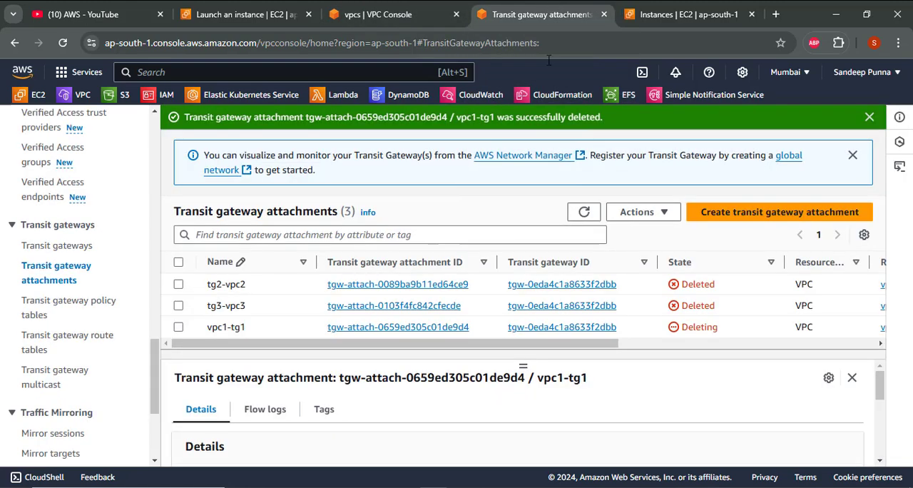
click(583, 214)
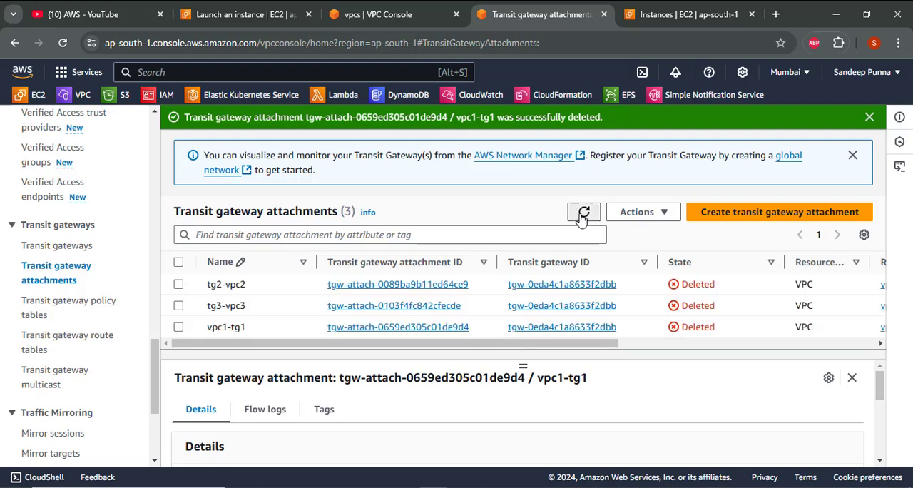
click(584, 214)
click(583, 214)
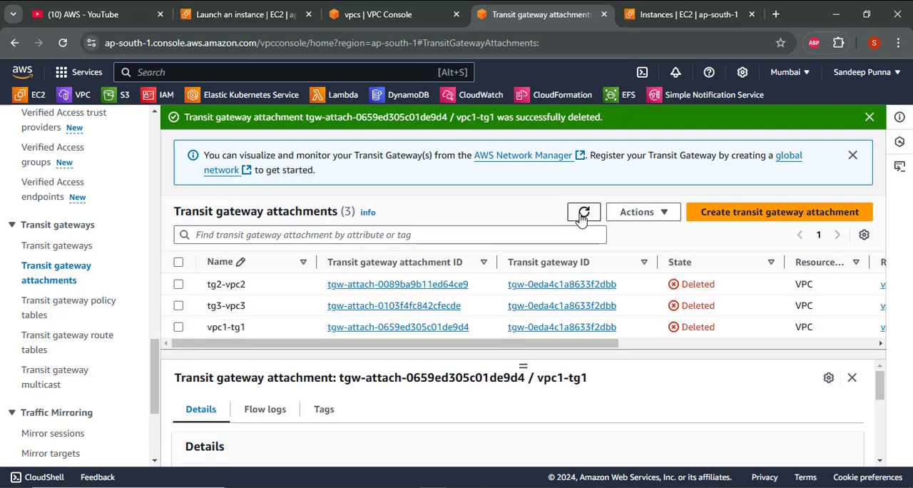
- Return to the list of VPCs and delete VPC1 with its associated resources, confirming with "delete"
key(ctrl+shift+Tab)
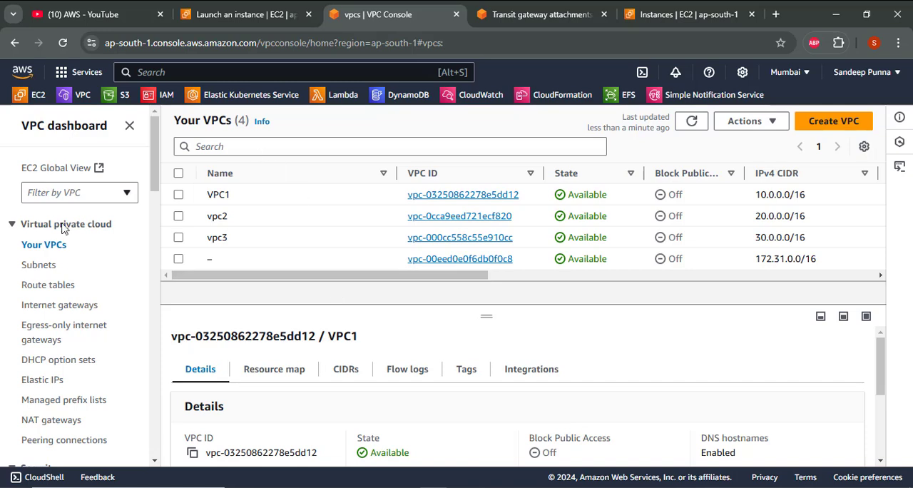
click(178, 194)
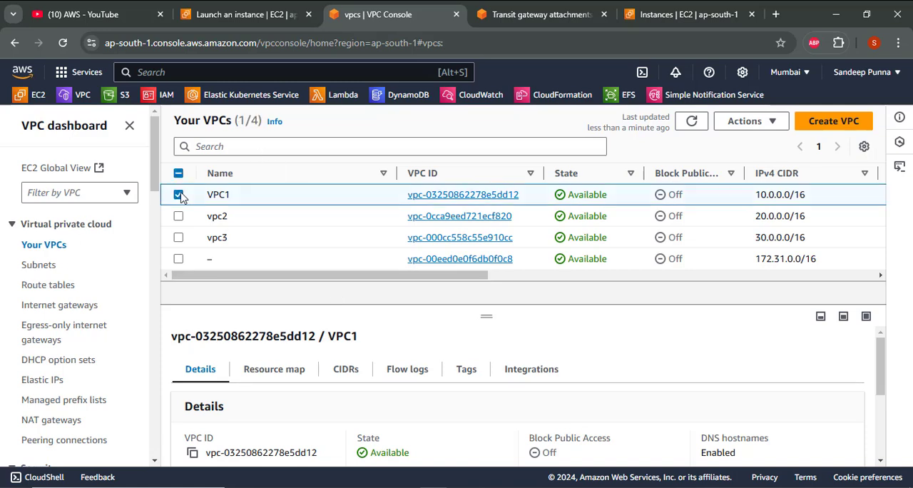
click(742, 132)
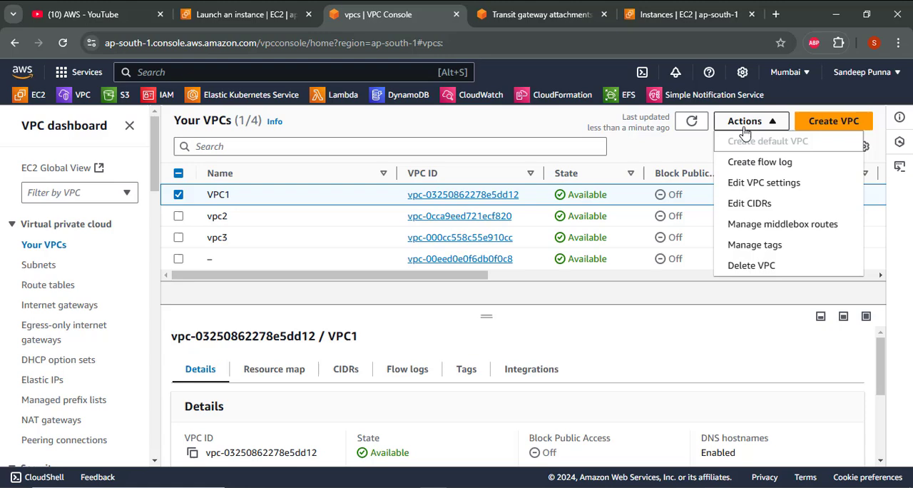
click(754, 269)
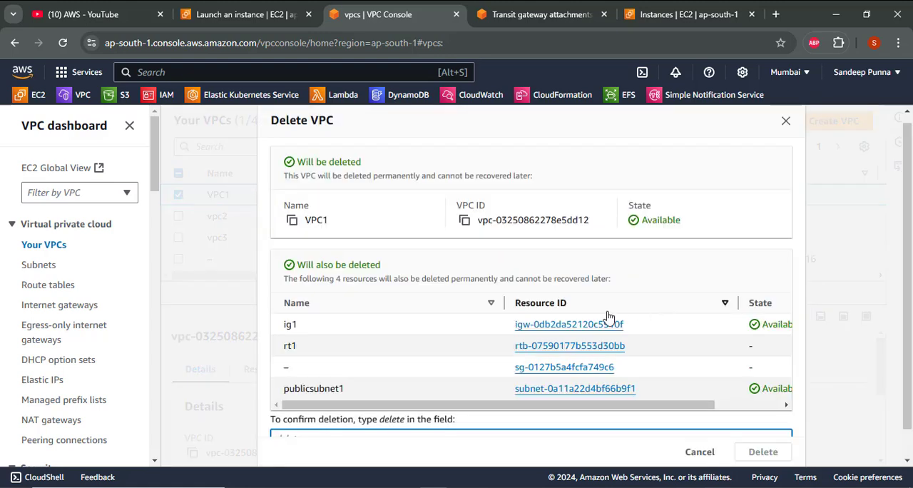
scroll(608, 315, down, 1)
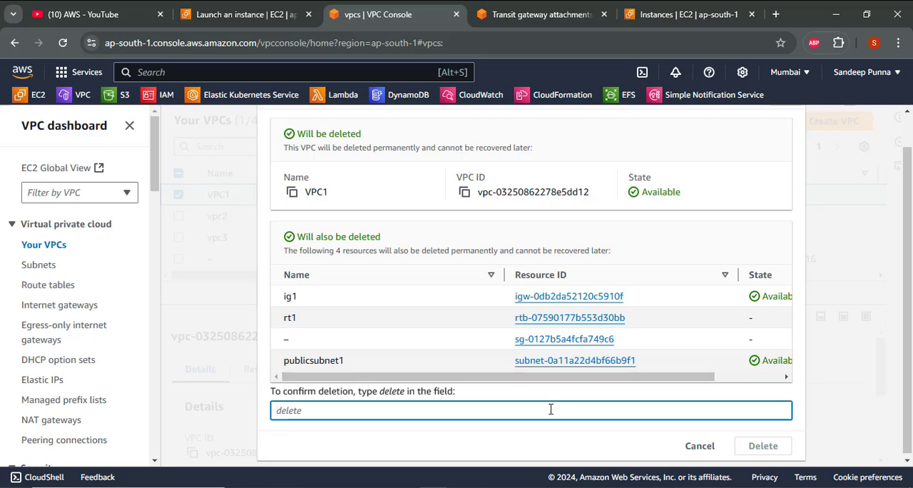
text(delete)
key(BackSpace)
key(BackSpace)
text(ete)
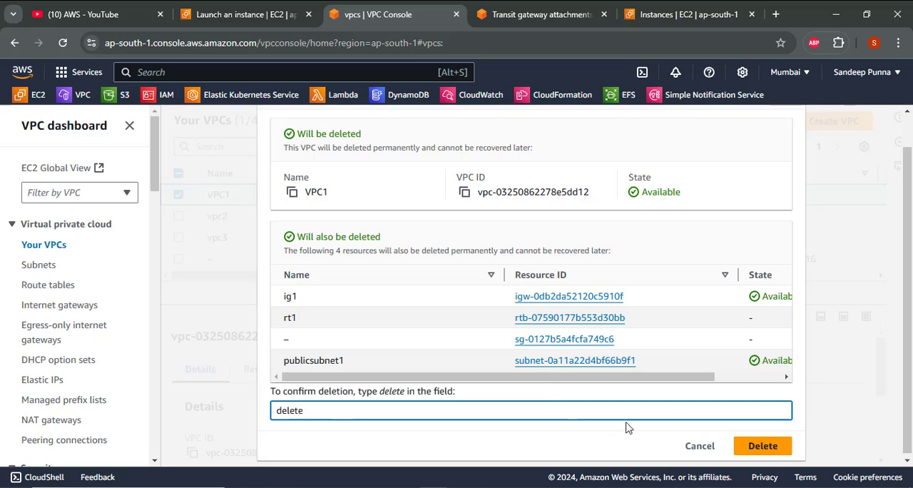
click(744, 445)
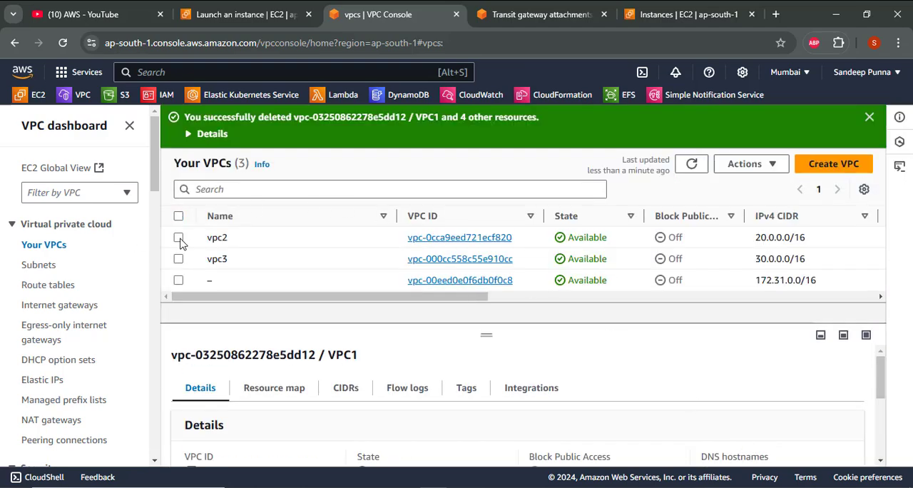
- Select vpc2 and delete it with its associated resources, confirming with "delete"
click(178, 237)
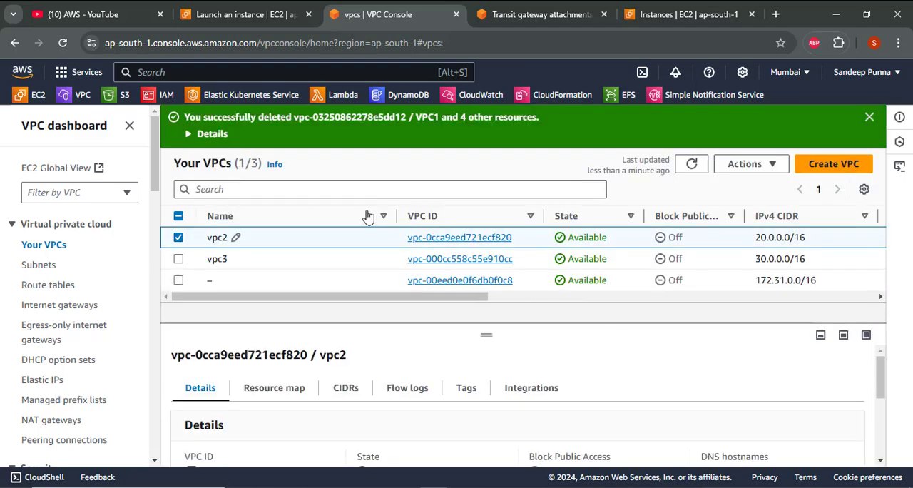
click(745, 164)
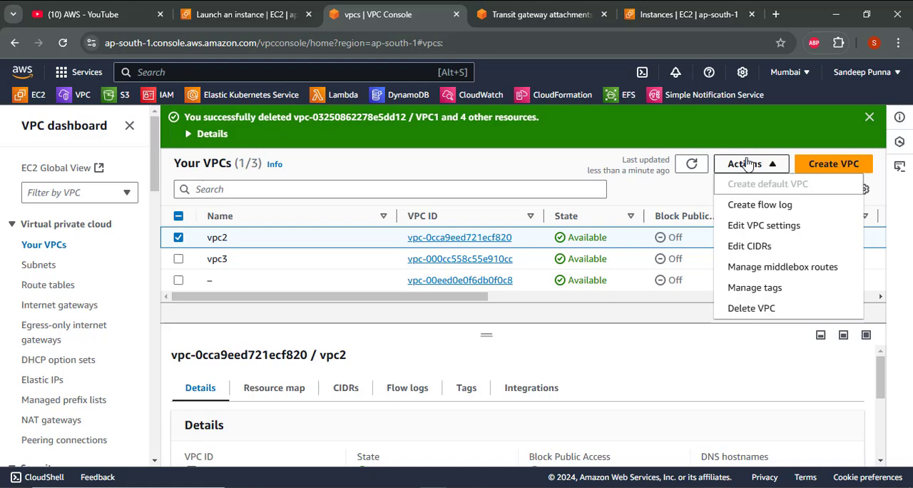
click(750, 308)
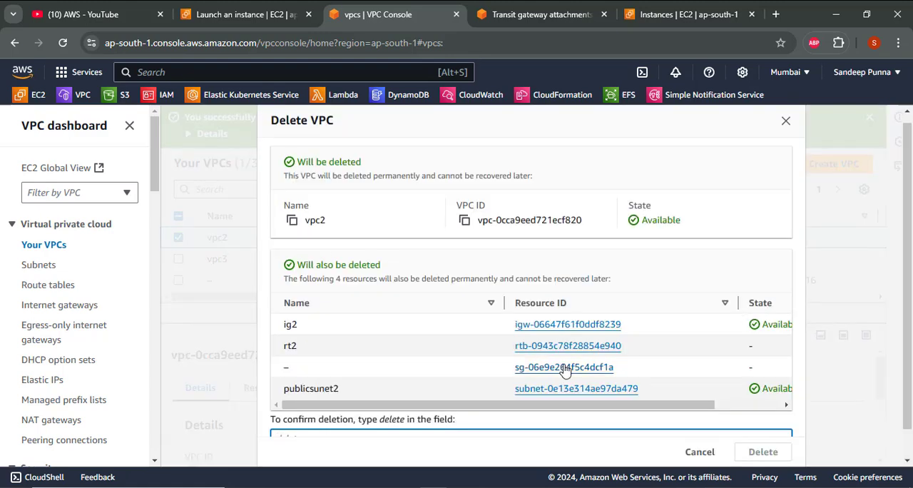
scroll(522, 239, down, 1)
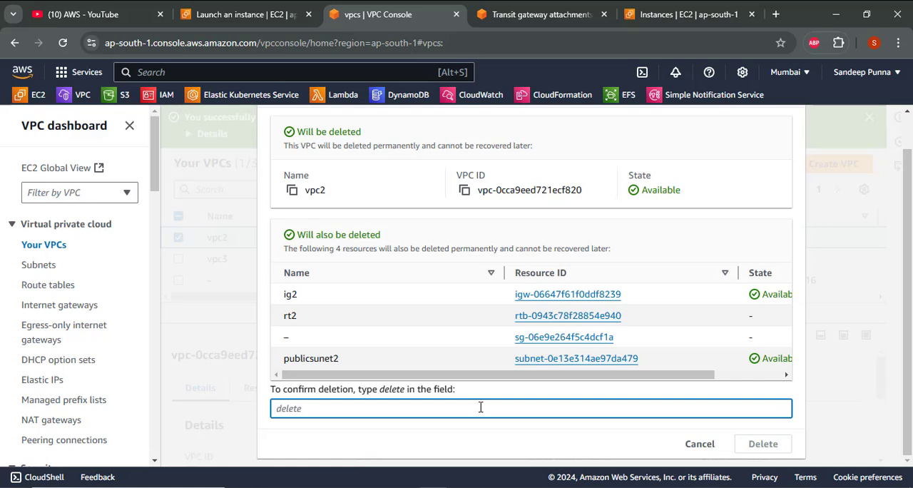
text(delete)
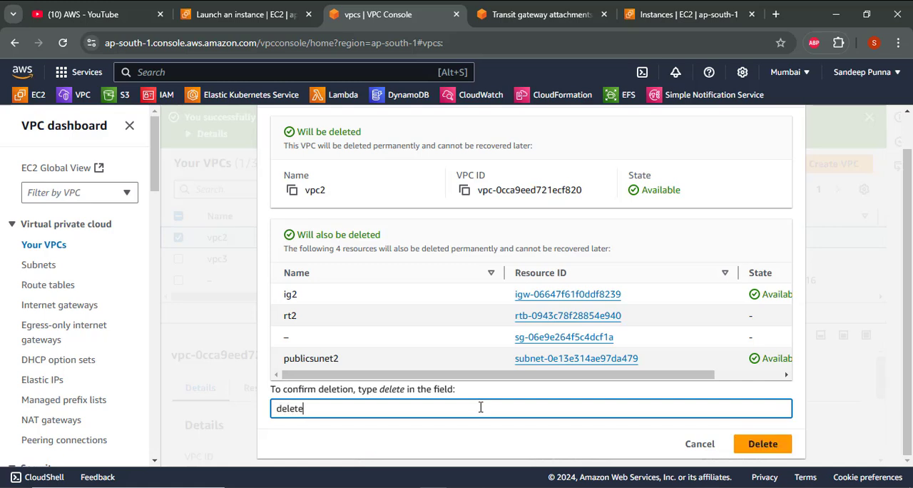
click(758, 443)
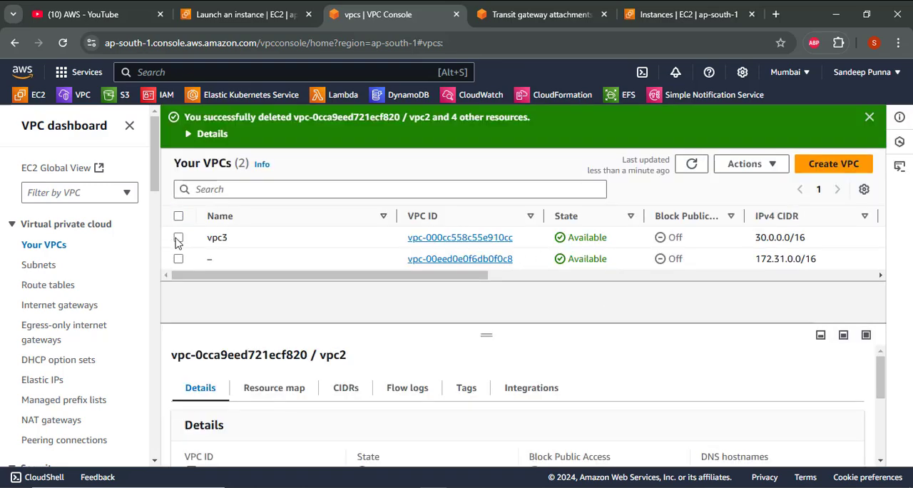
- Select vpc3 and delete it with its associated resources, confirming with "delete"
click(178, 239)
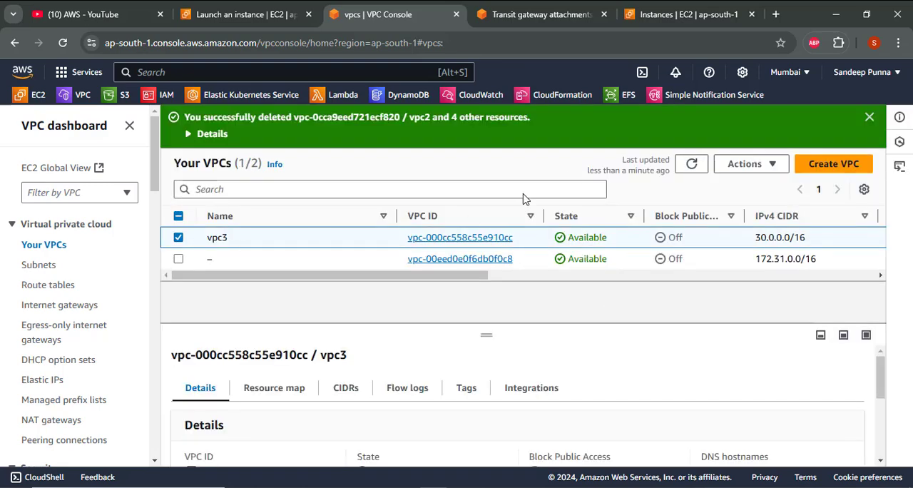
click(760, 165)
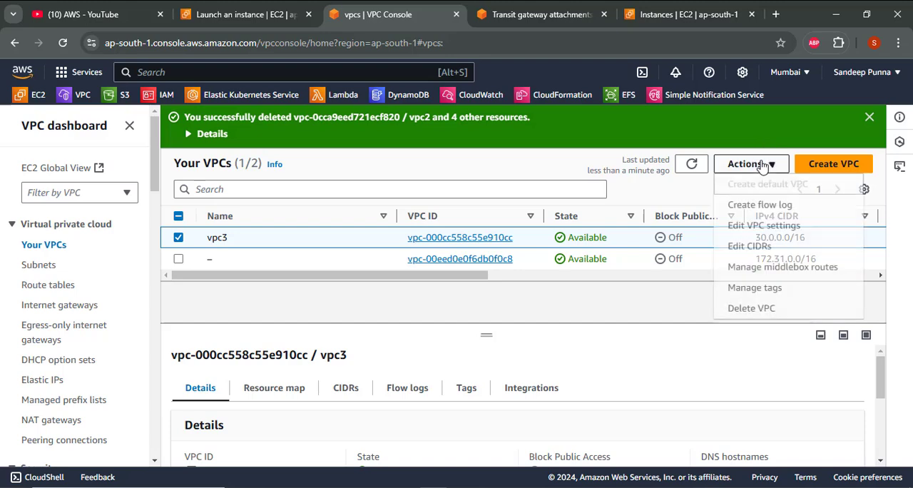
click(739, 319)
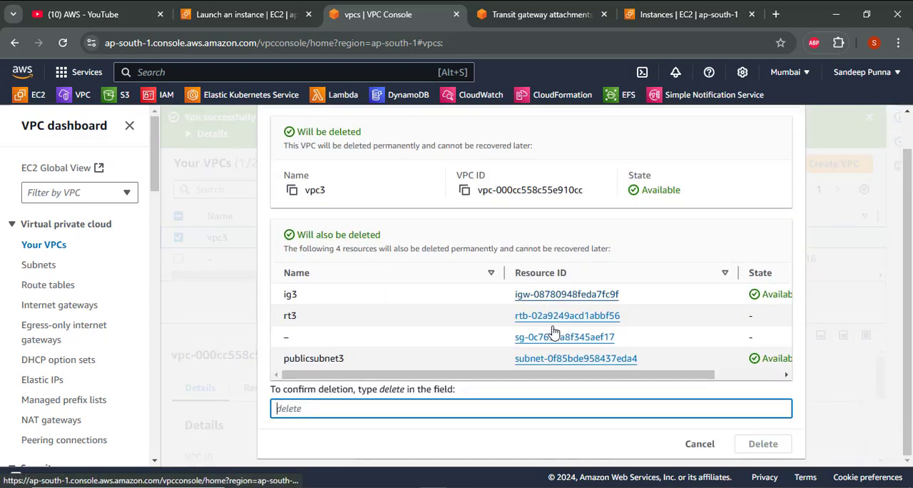
text(d)
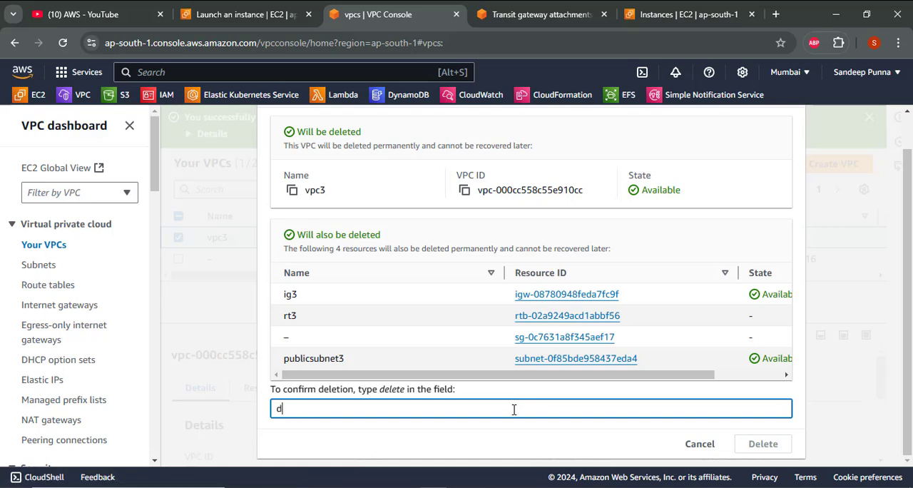
text(elete)
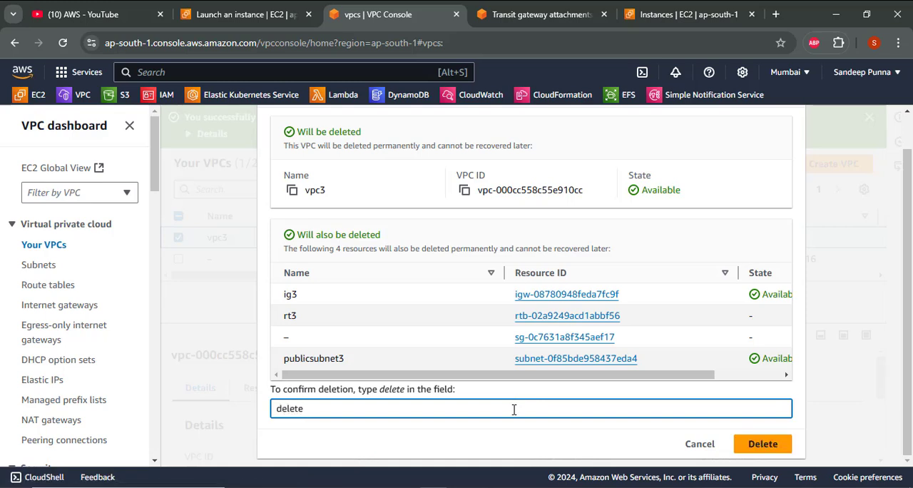
click(748, 444)
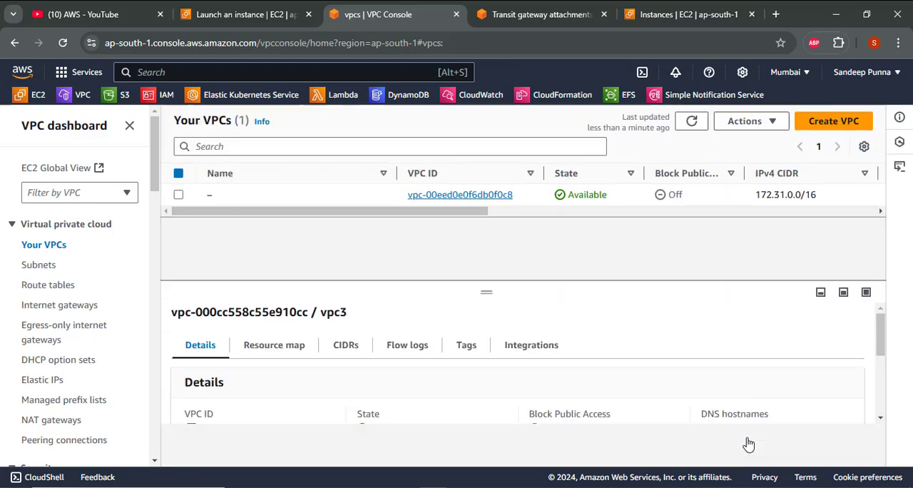
- Delete the transit gateway mytransitegateway, confirming with "delete", and refresh the transit gateway list to check its deletion state
click(24, 101)
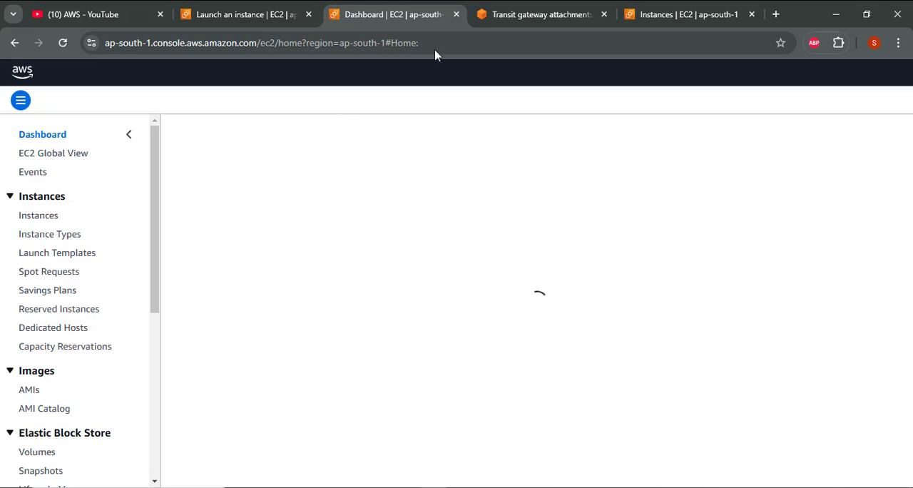
click(577, 10)
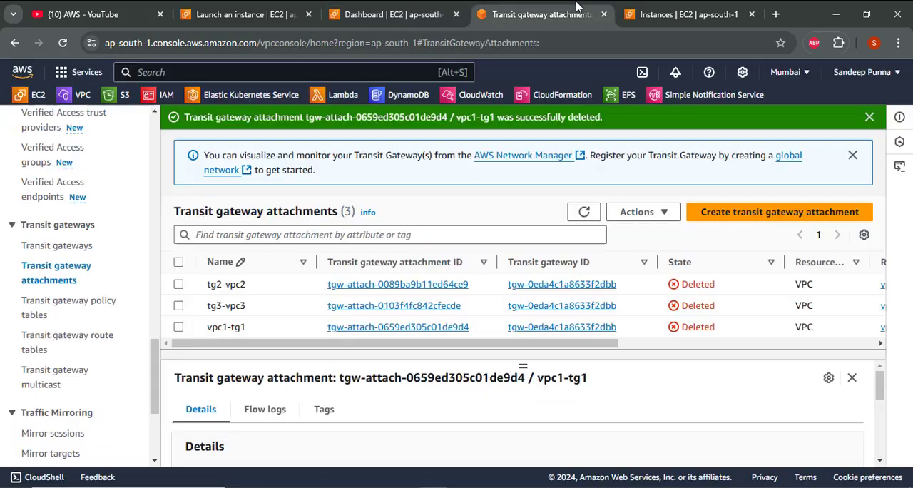
click(61, 249)
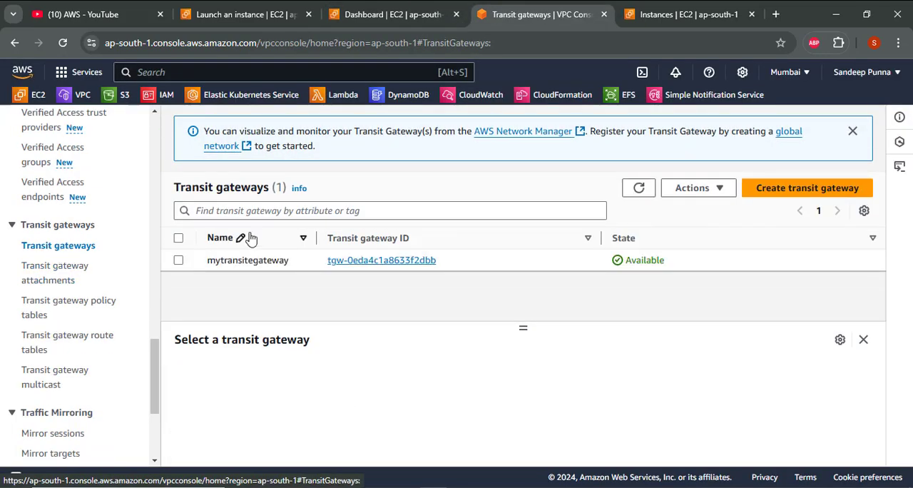
click(179, 261)
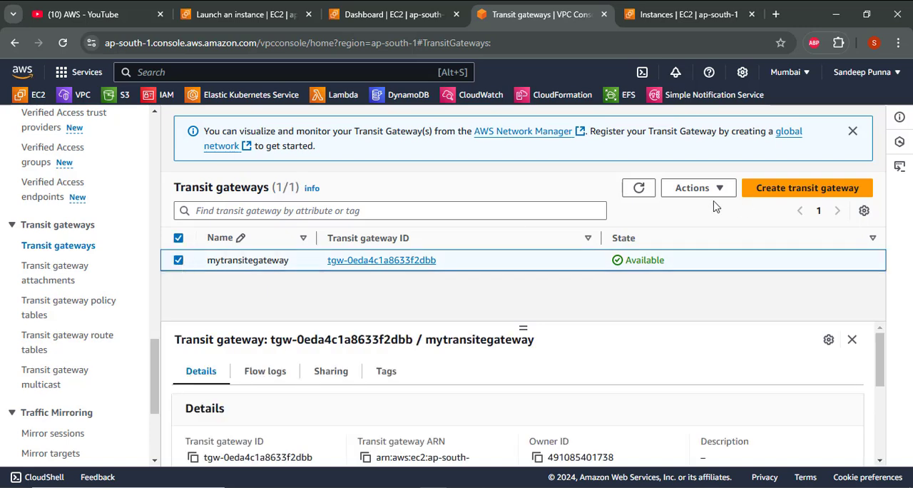
click(694, 190)
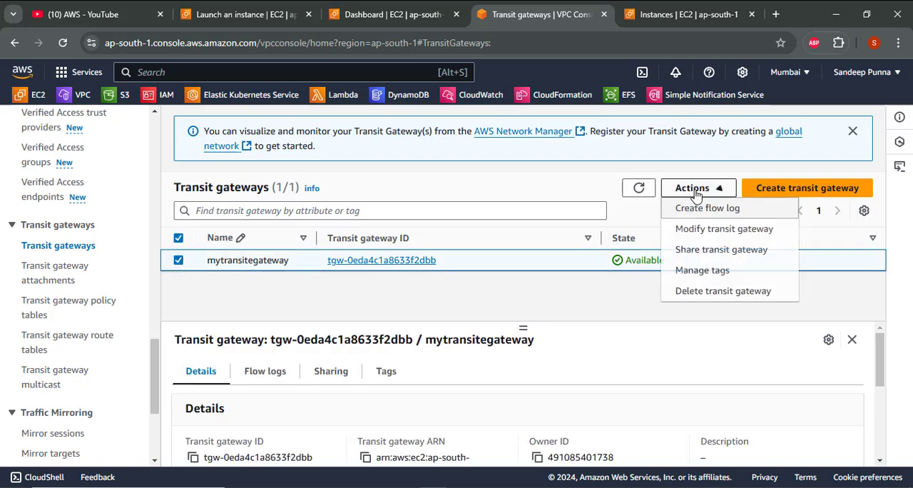
click(694, 292)
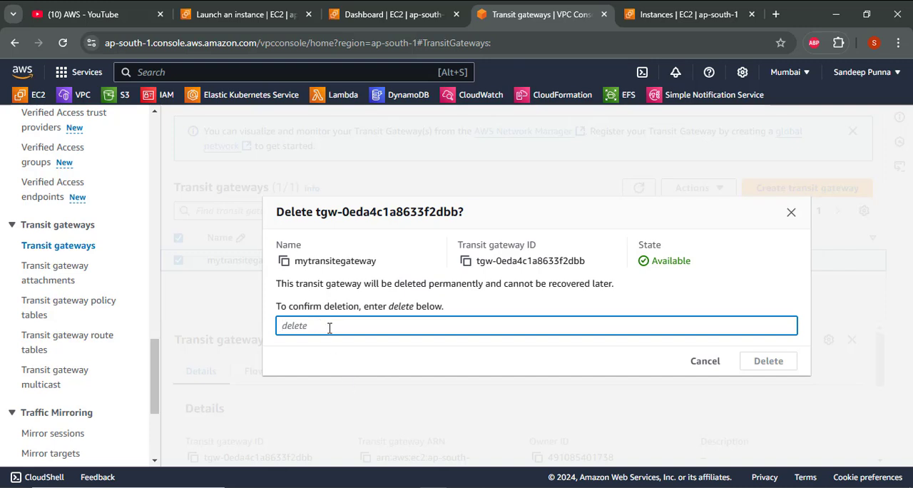
text(delete)
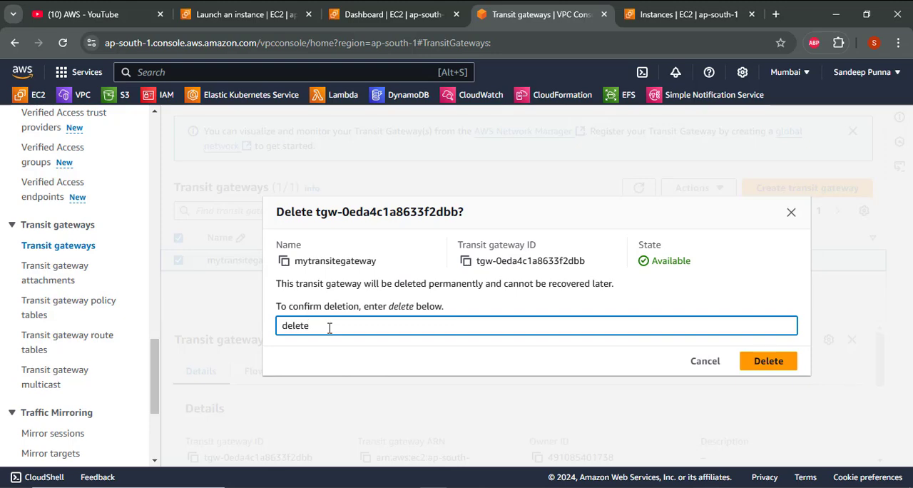
click(768, 362)
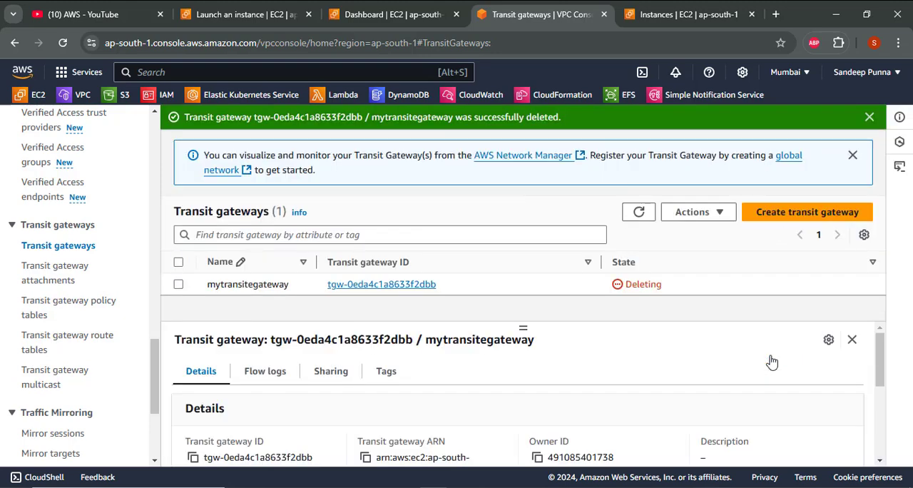
click(638, 214)
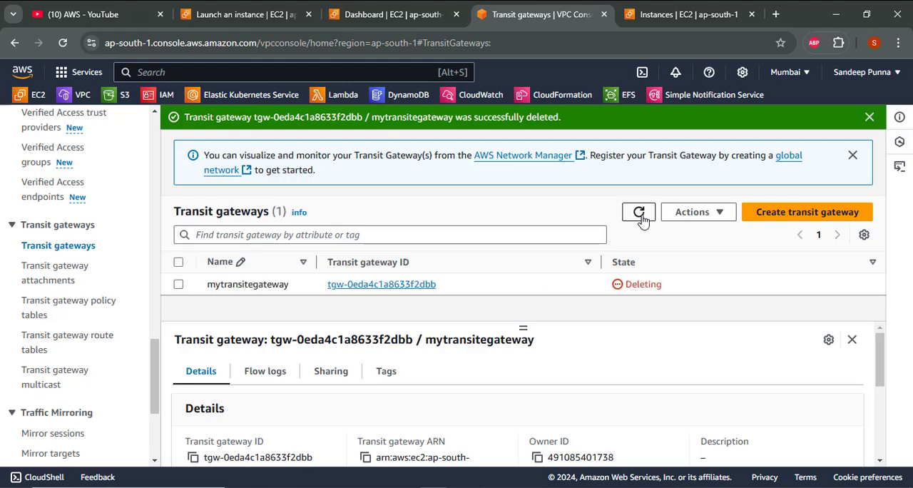
click(643, 218)
- Switch to OpenBoard and handwrite a reminder beside the Transit Gateway notes to like, share with friends and subscribe
key(alt+Tab)
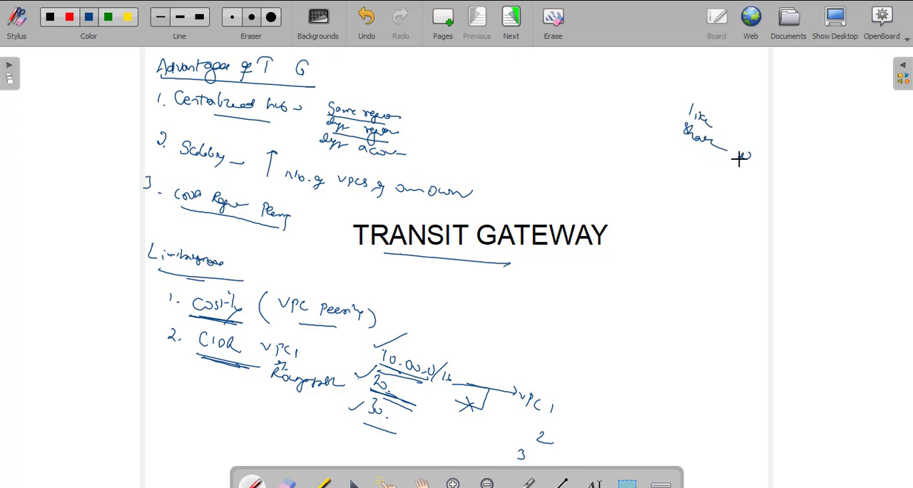
drag(759, 162, 758, 168)
drag(762, 160, 761, 164)
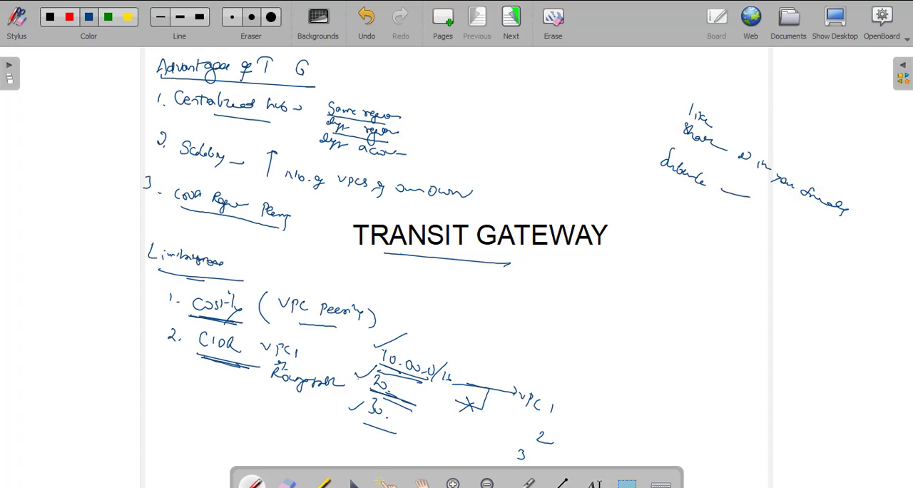
drag(747, 195, 728, 193)
key(alt+Tab)
key(alt+Tab)
key(alt+Tab)
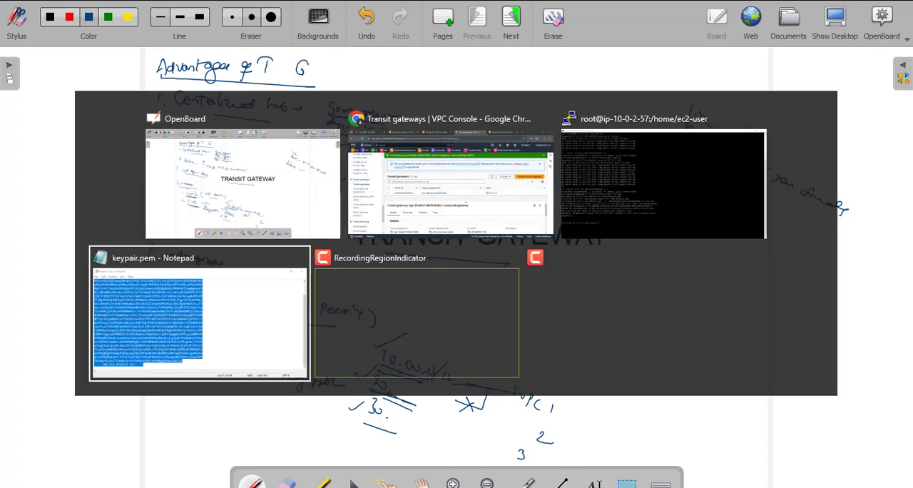